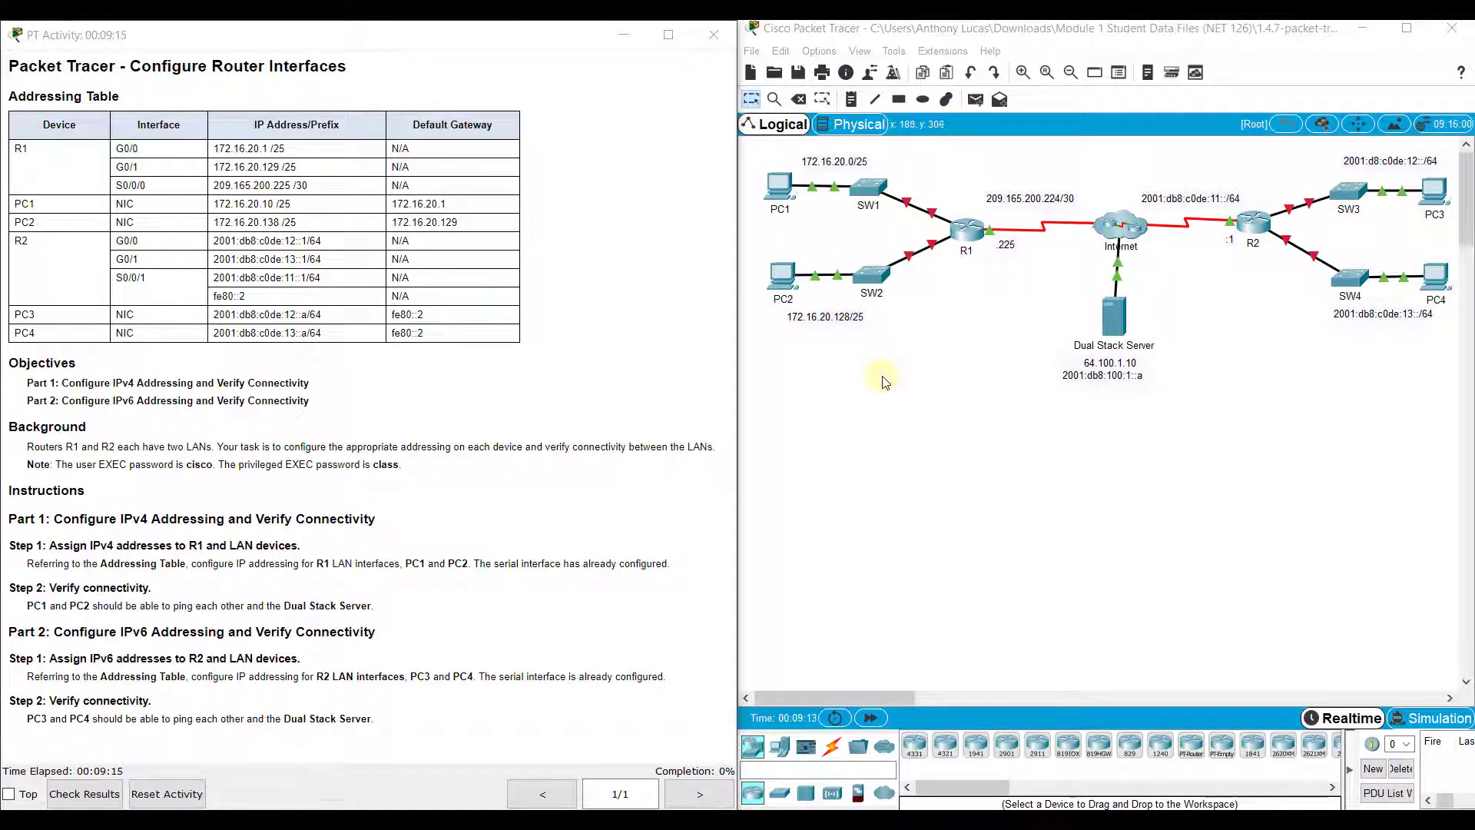
Draw a red rectangle outline around PC1 and SW1
left_click(898, 100)
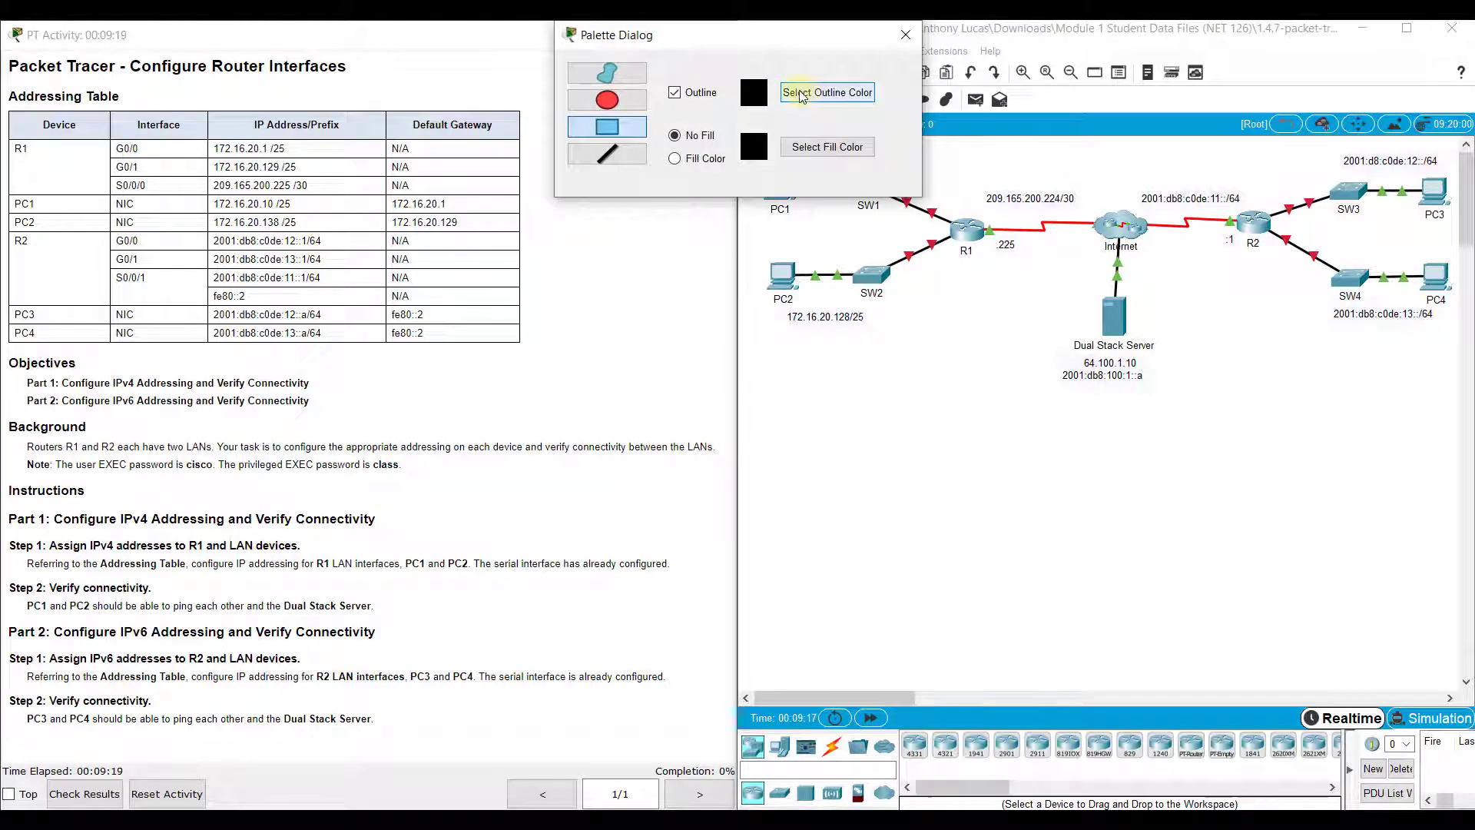
left_click(784, 95)
left_click(727, 271)
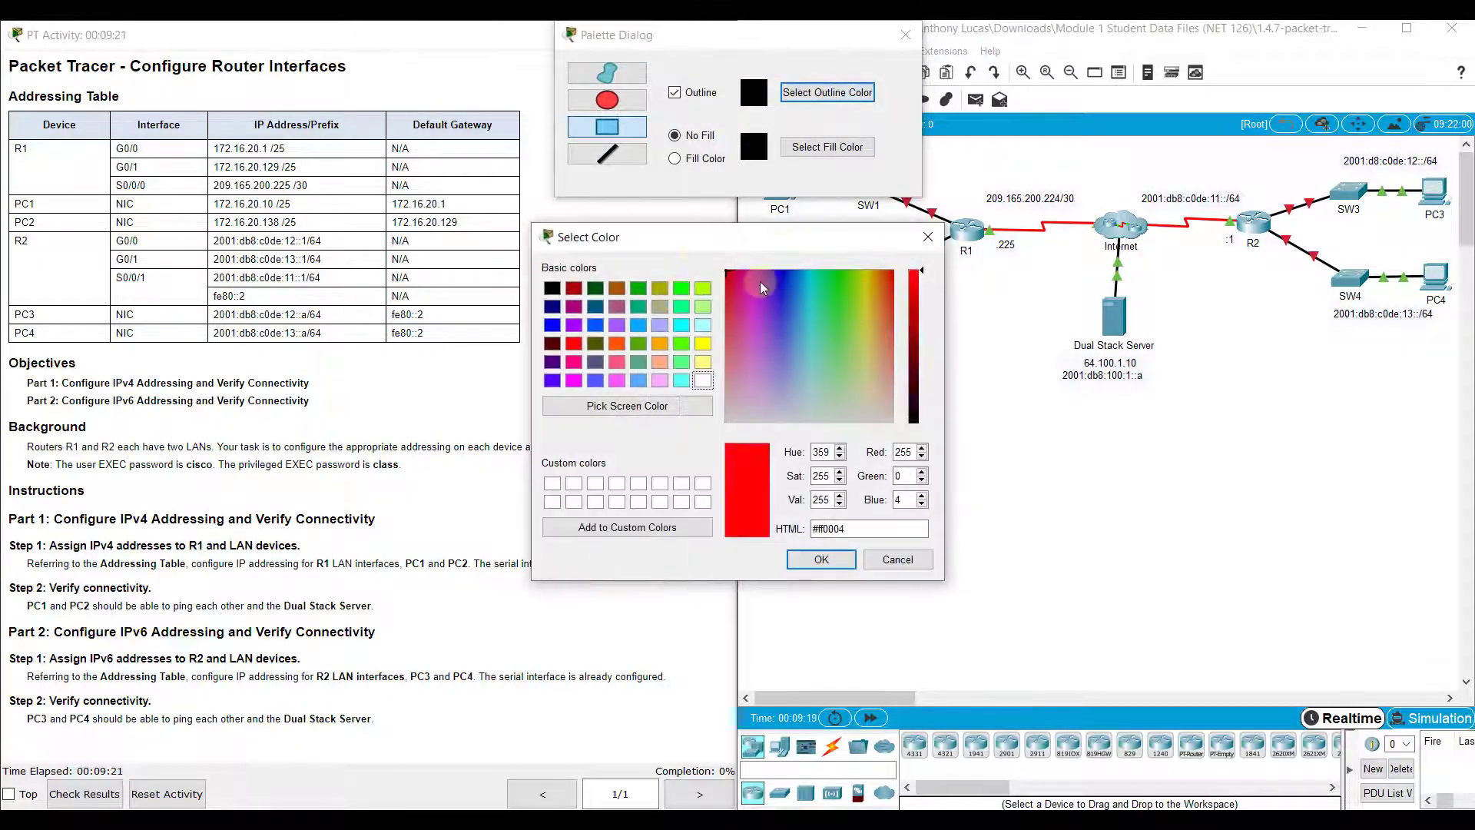
left_click(833, 557)
left_click_drag(838, 46, 439, 86)
left_click_drag(756, 151, 958, 230)
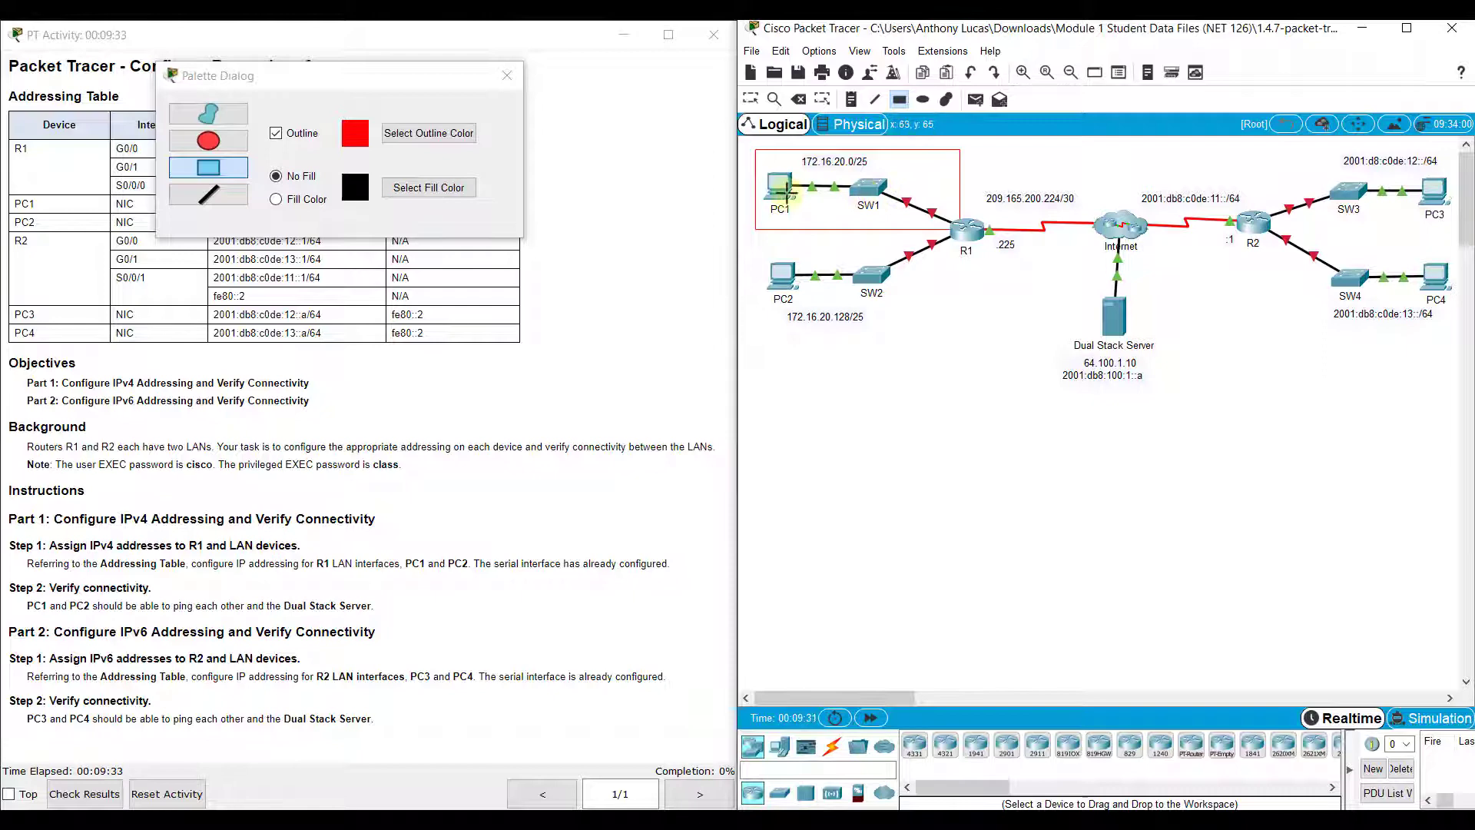
Draw a blue rectangle outline around PC2 and SW2
left_click(430, 190)
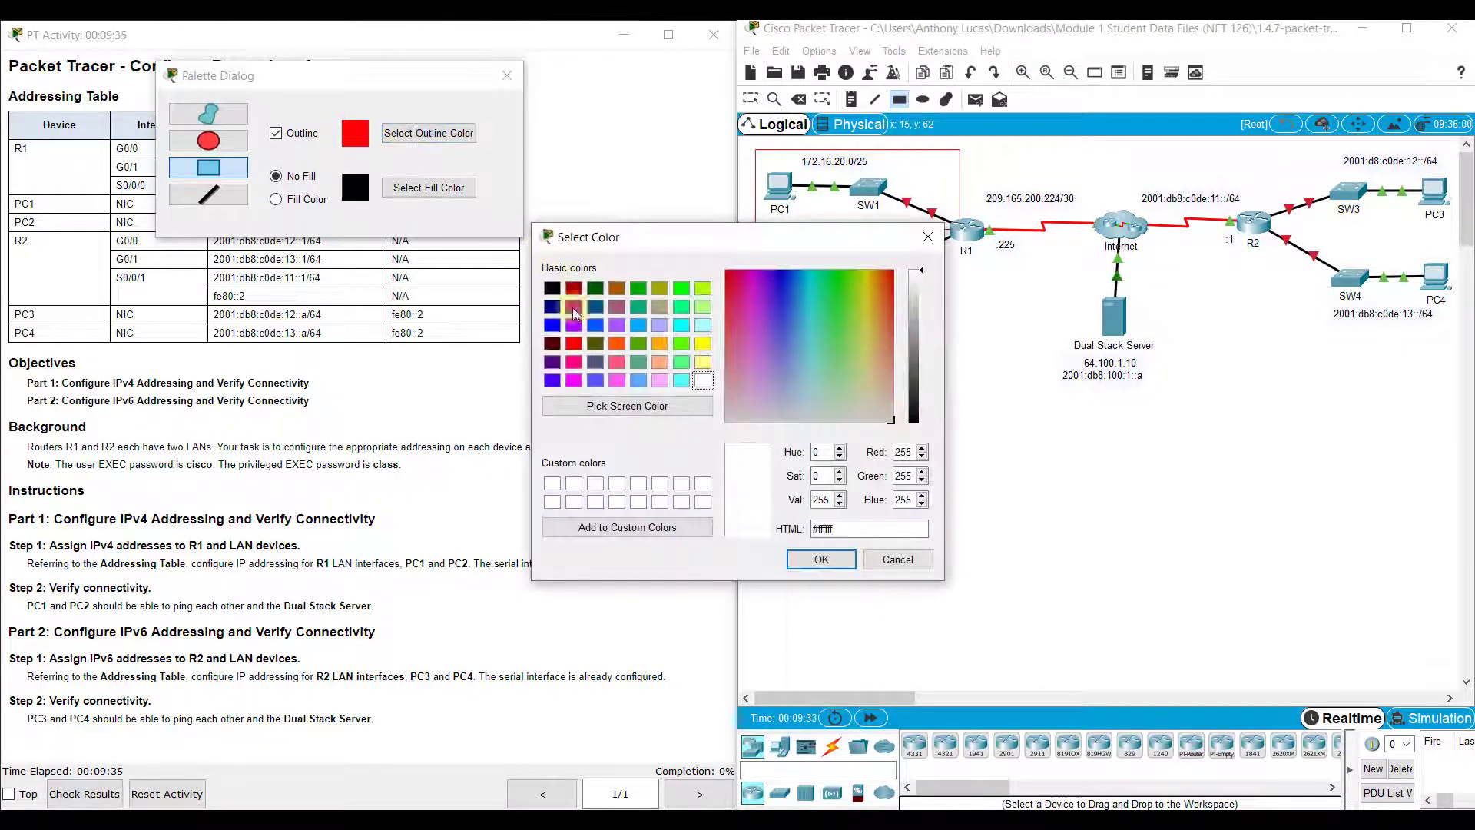
left_click(552, 325)
left_click(820, 559)
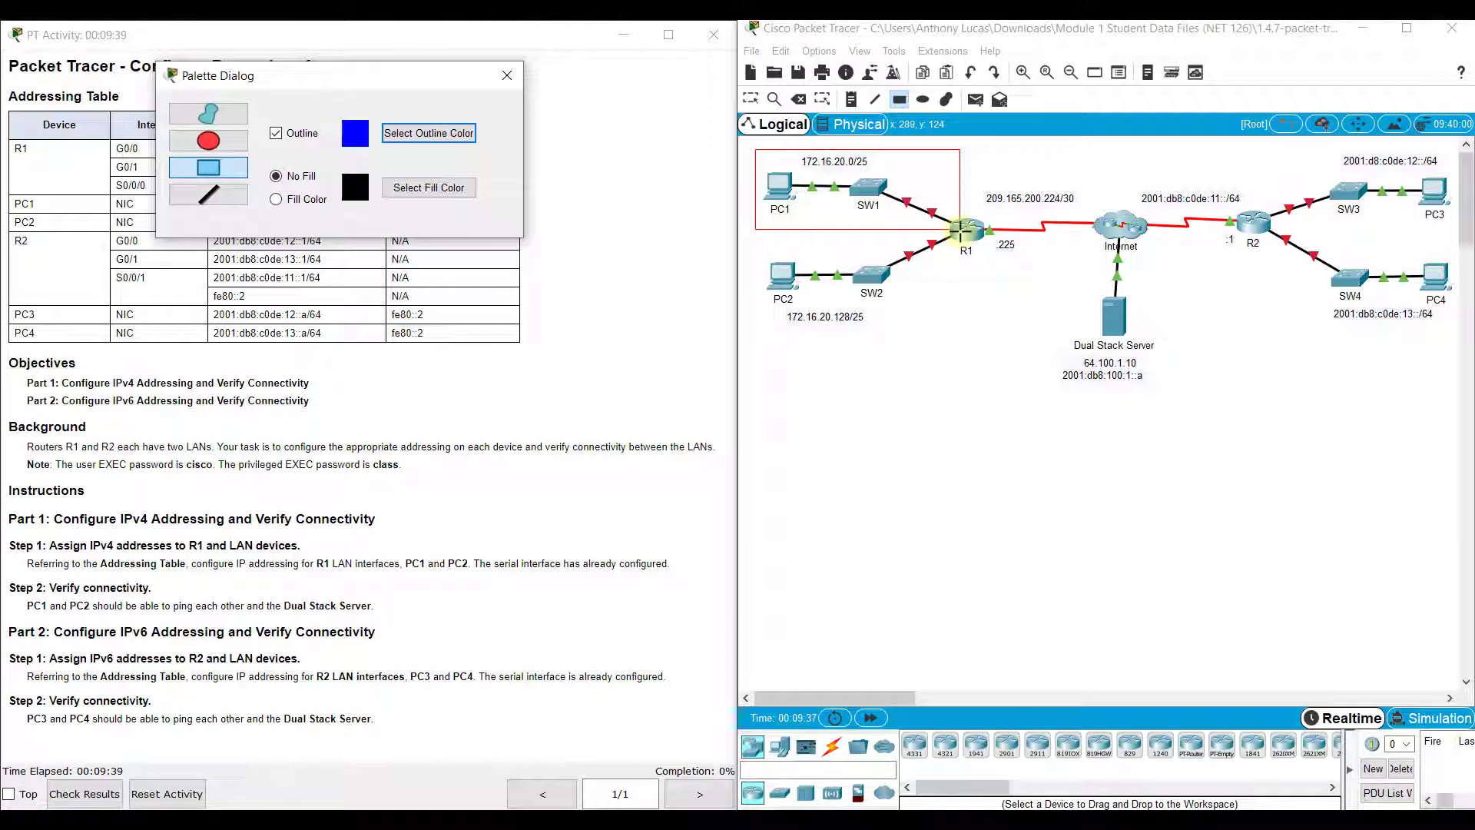
left_click_drag(960, 230, 753, 330)
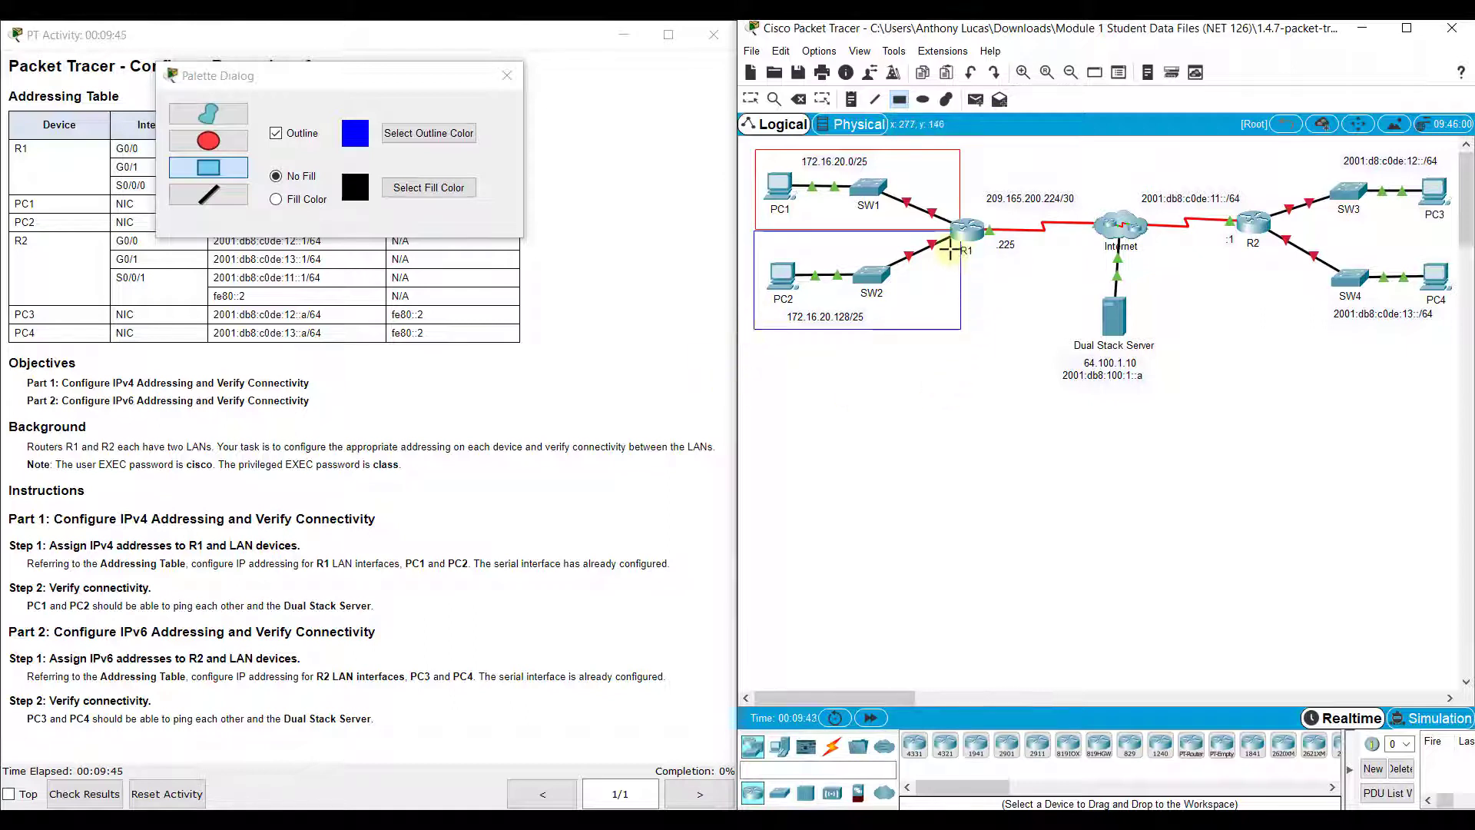
Draw a dark green rectangle outline around SW3 and PC3
left_click(419, 149)
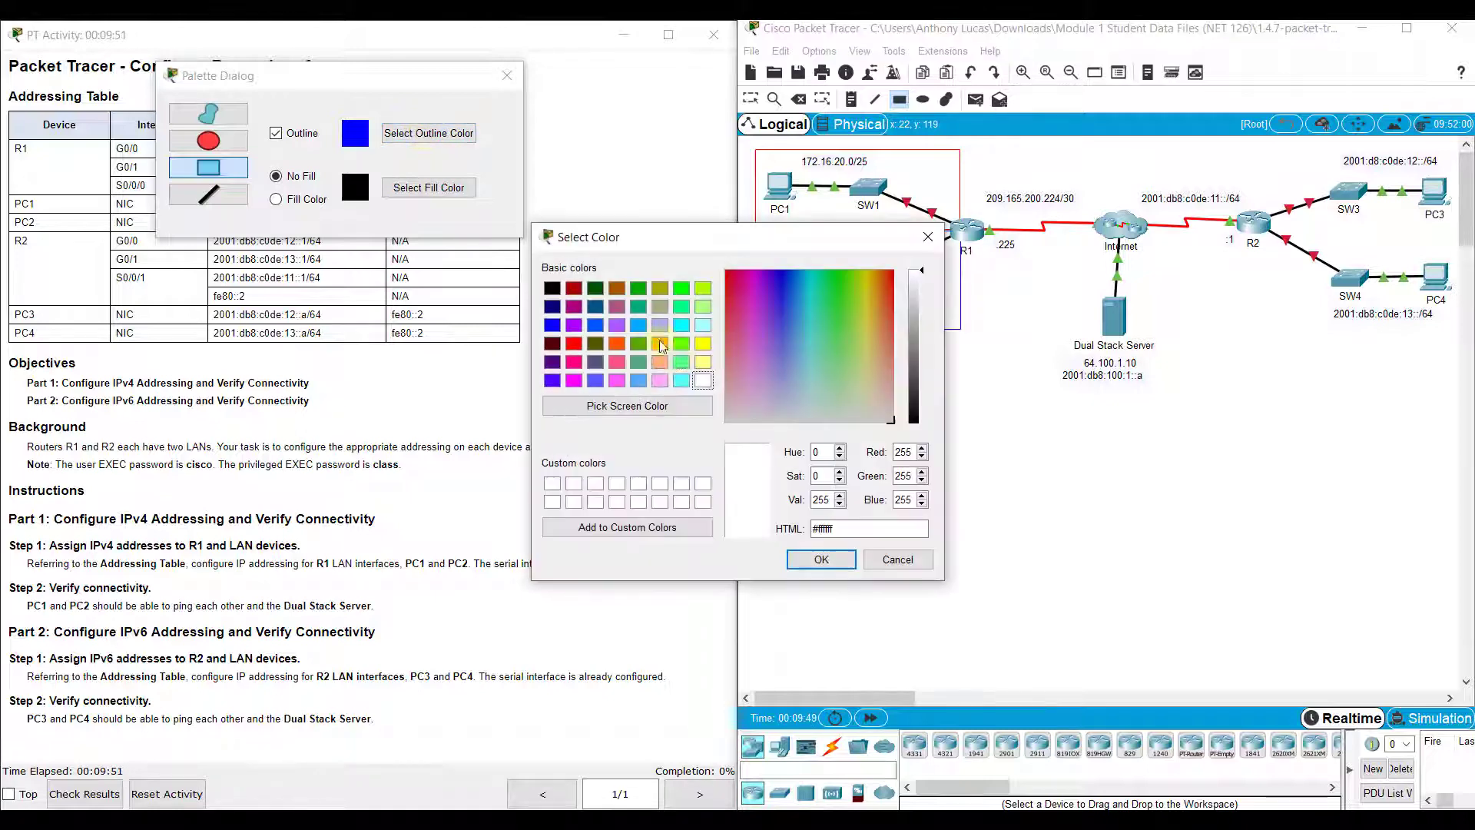
left_click(681, 288)
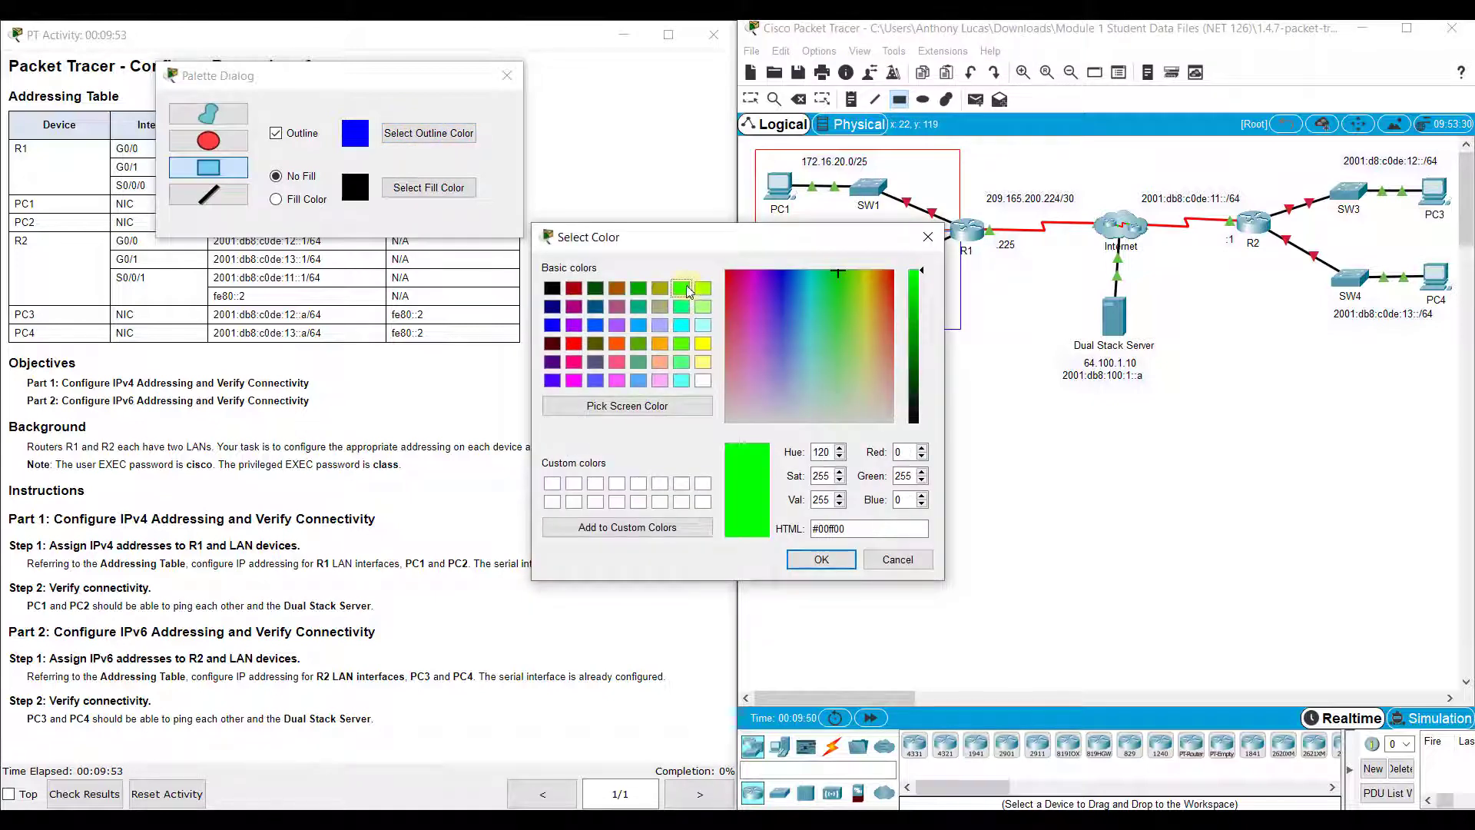
left_click(640, 294)
left_click(820, 559)
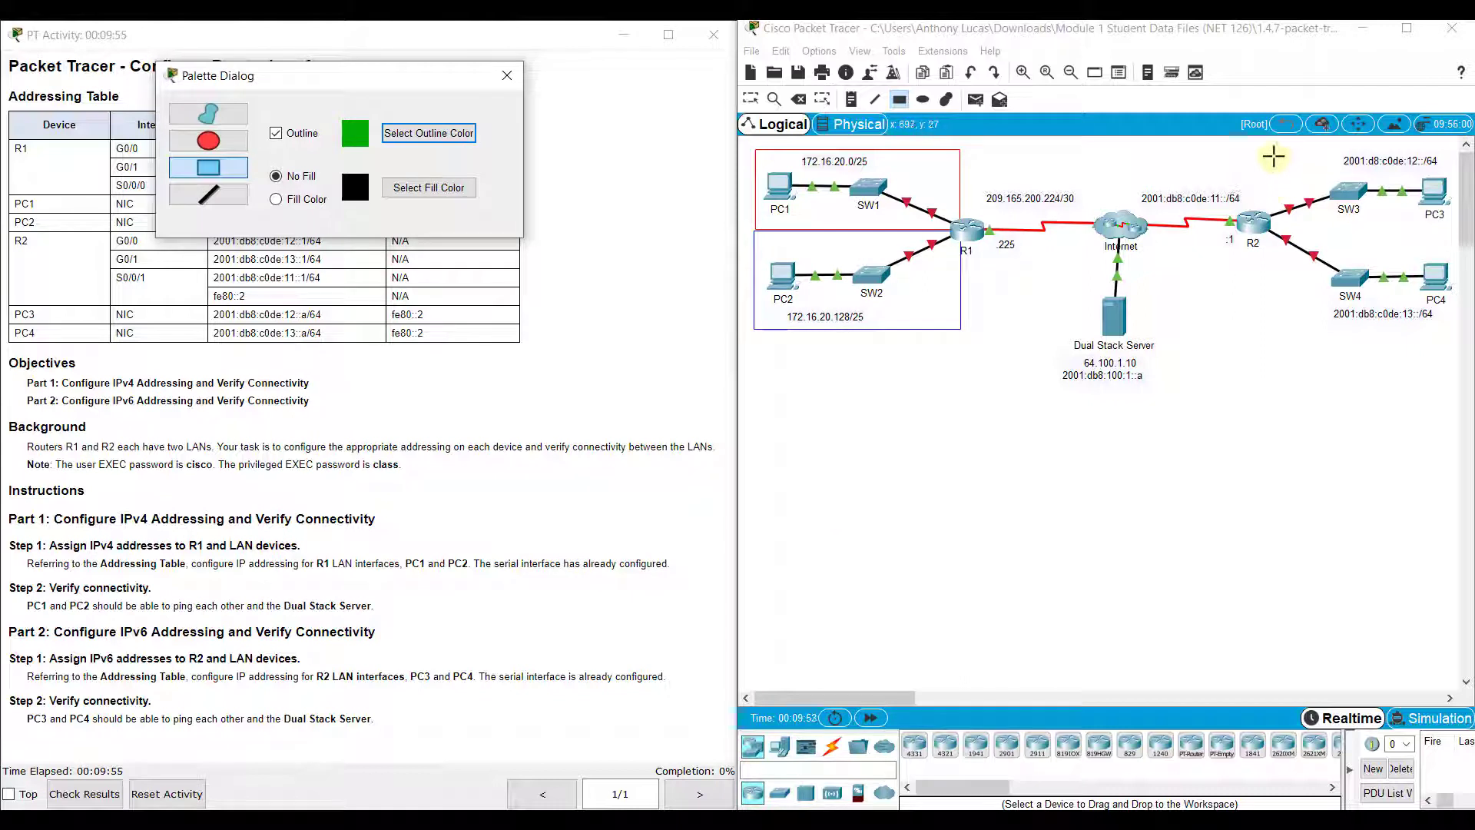
left_click_drag(1266, 143, 1457, 225)
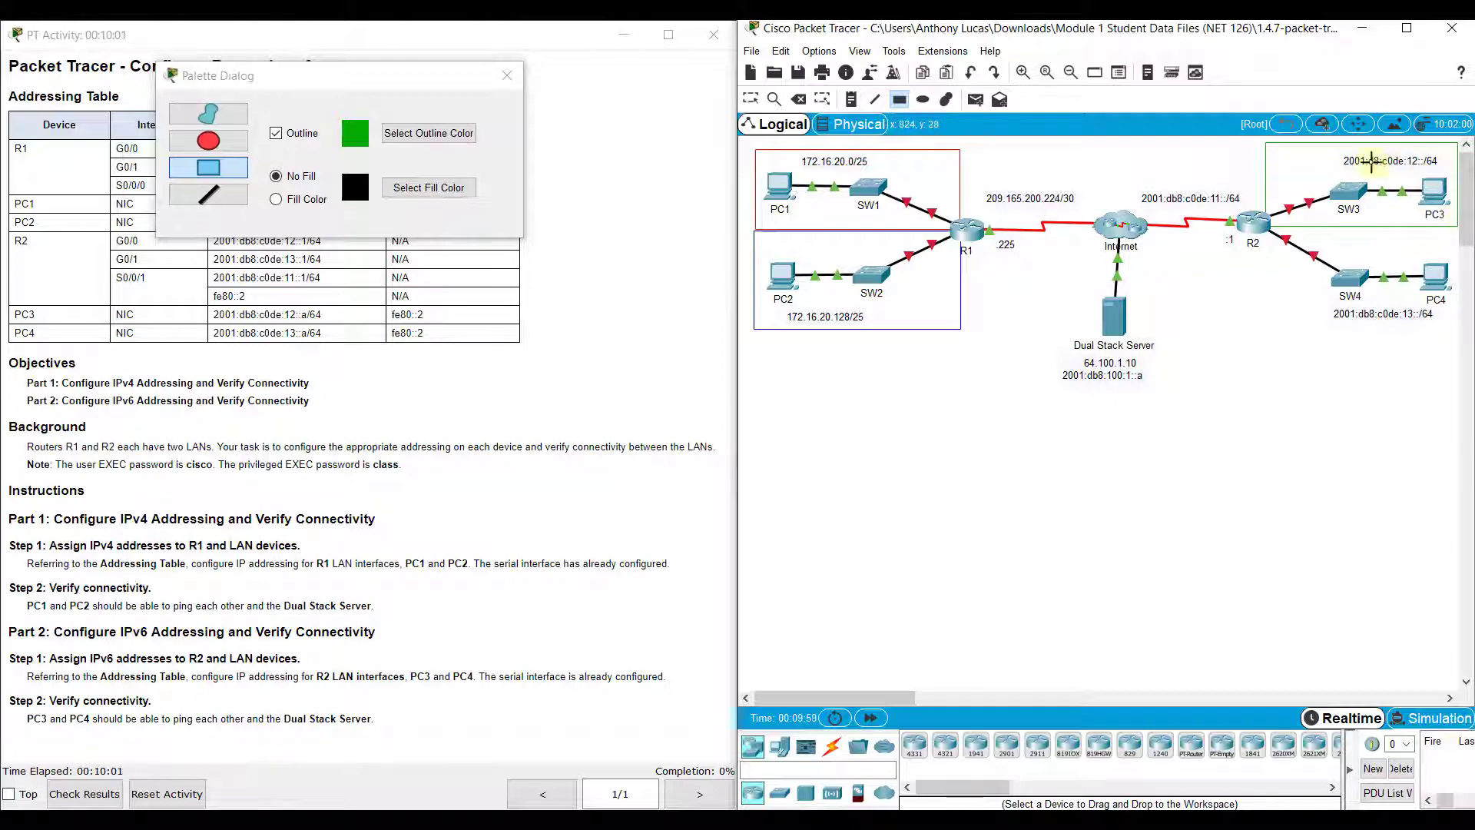
Draw a purple rectangle outline around SW4 and PC4
left_click(401, 135)
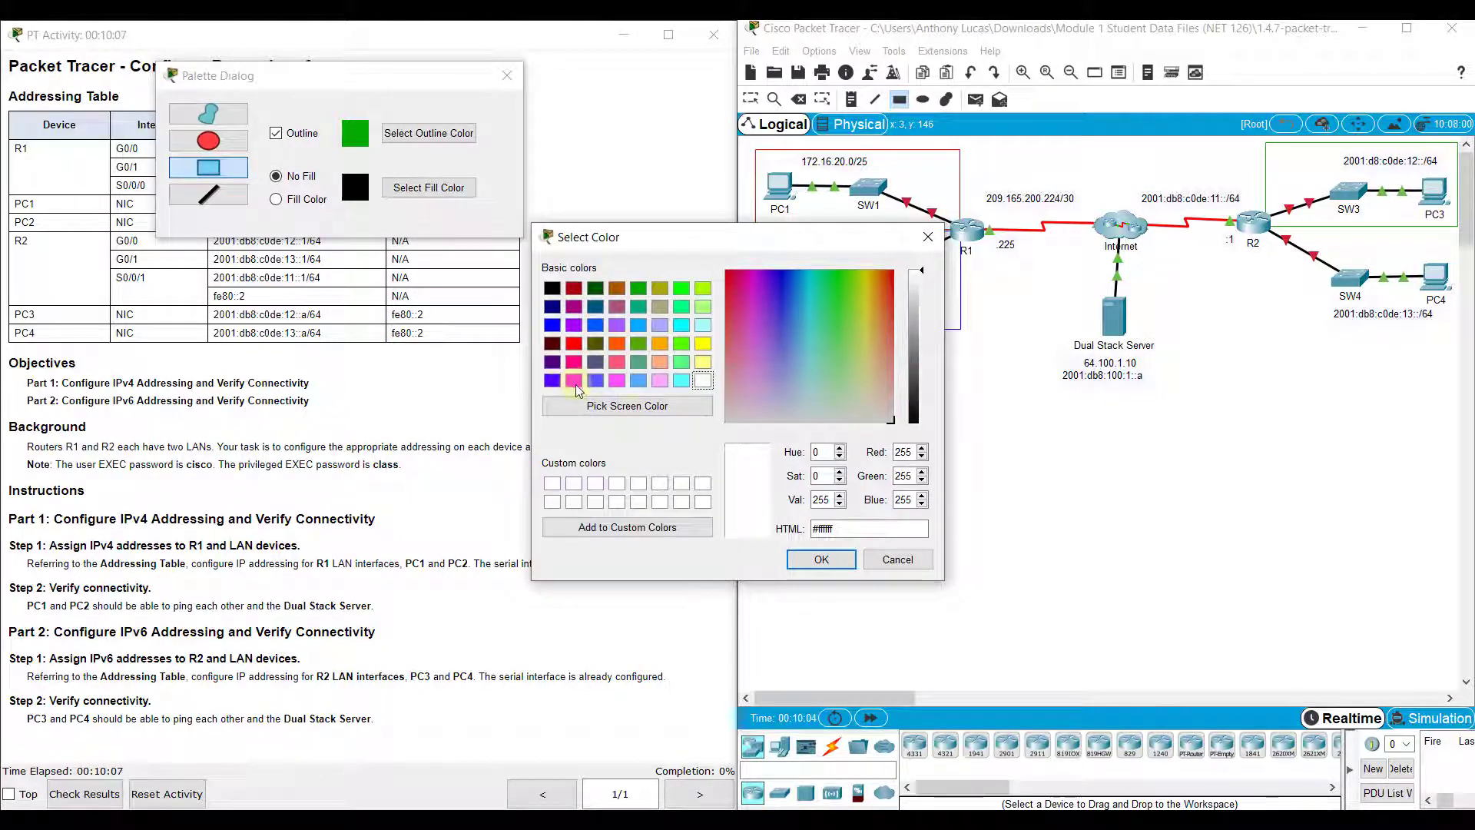
left_click(660, 324)
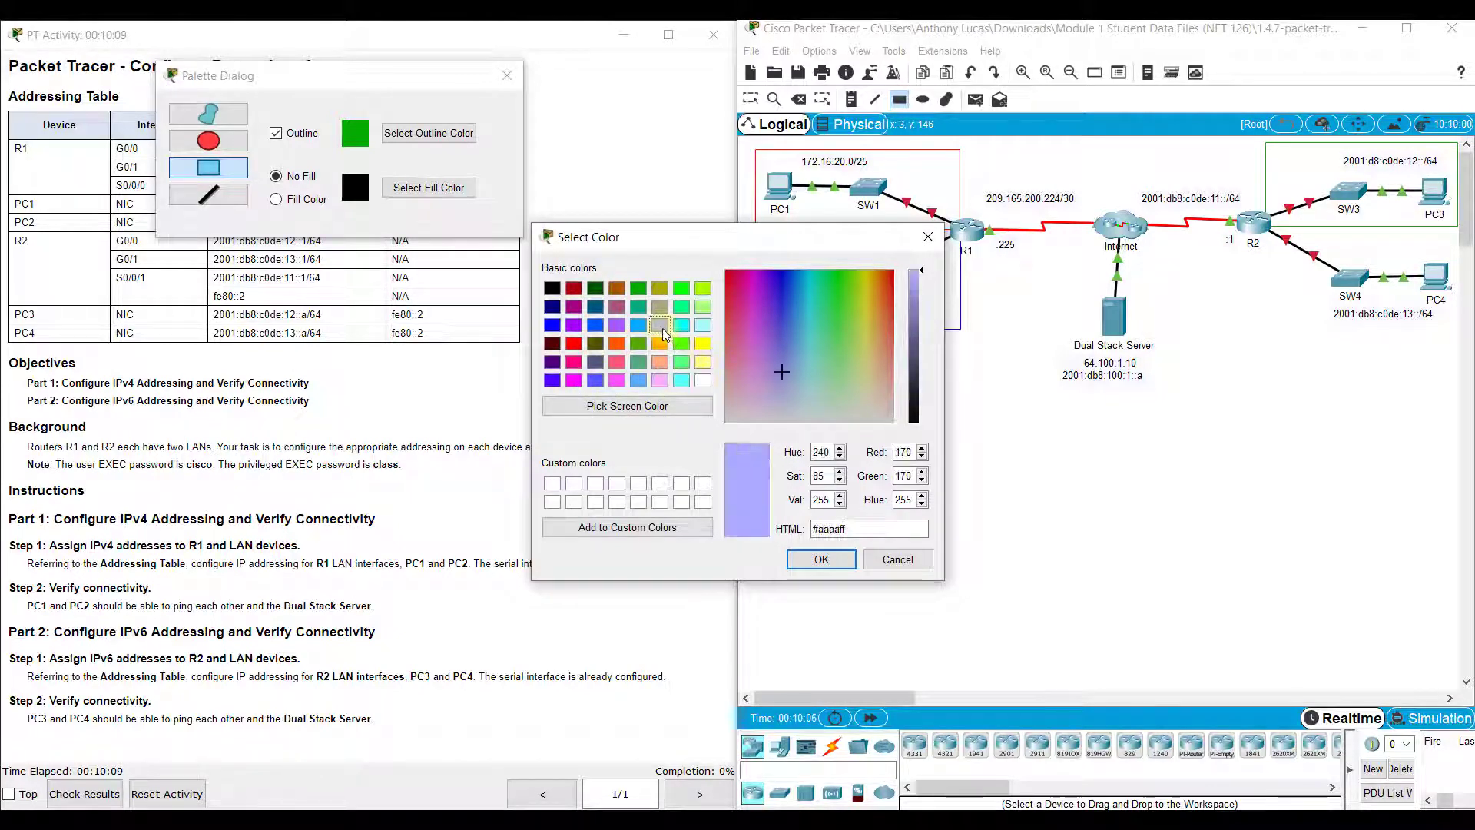
left_click(923, 317)
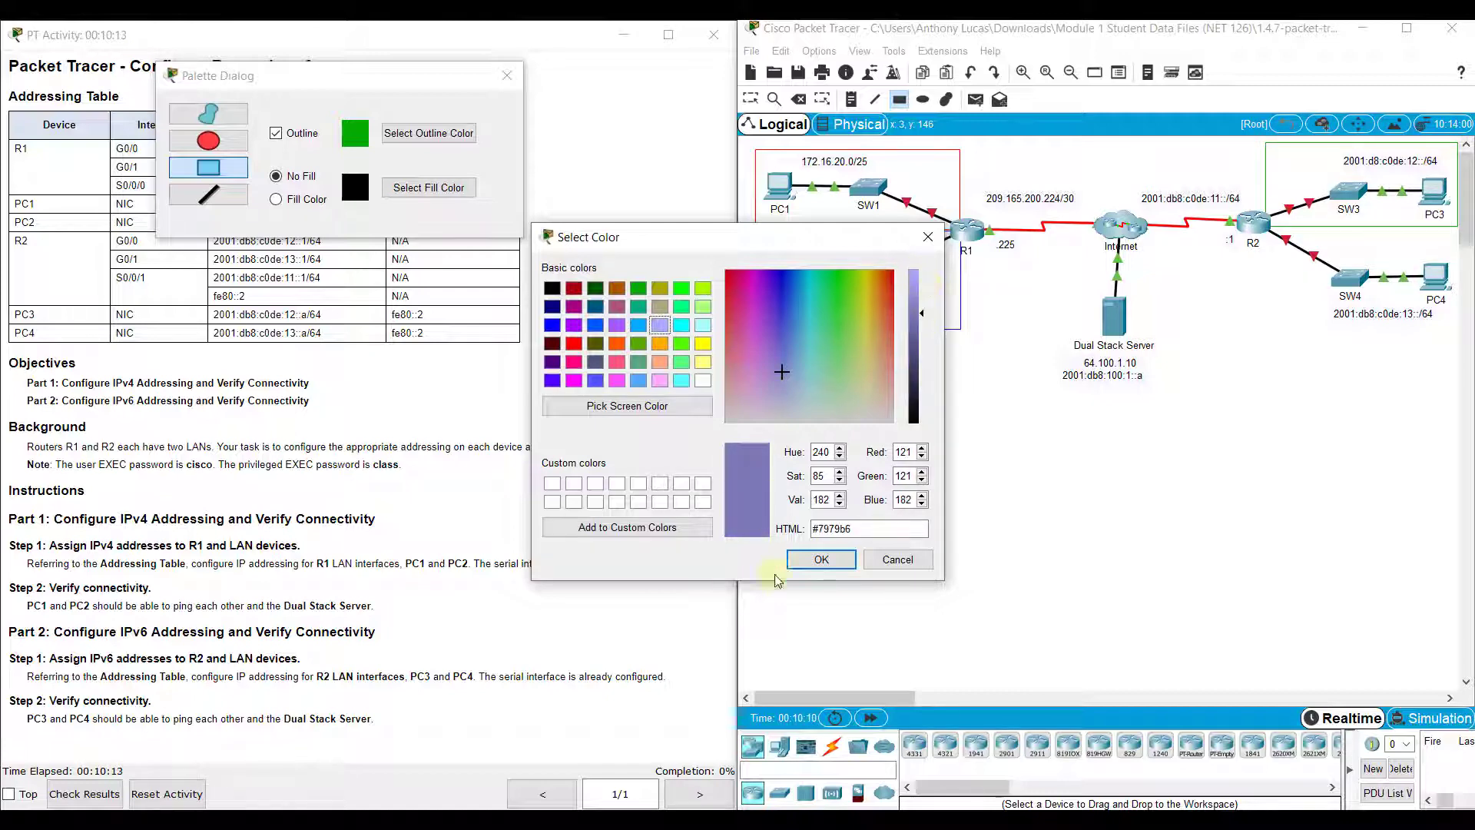
left_click(771, 347)
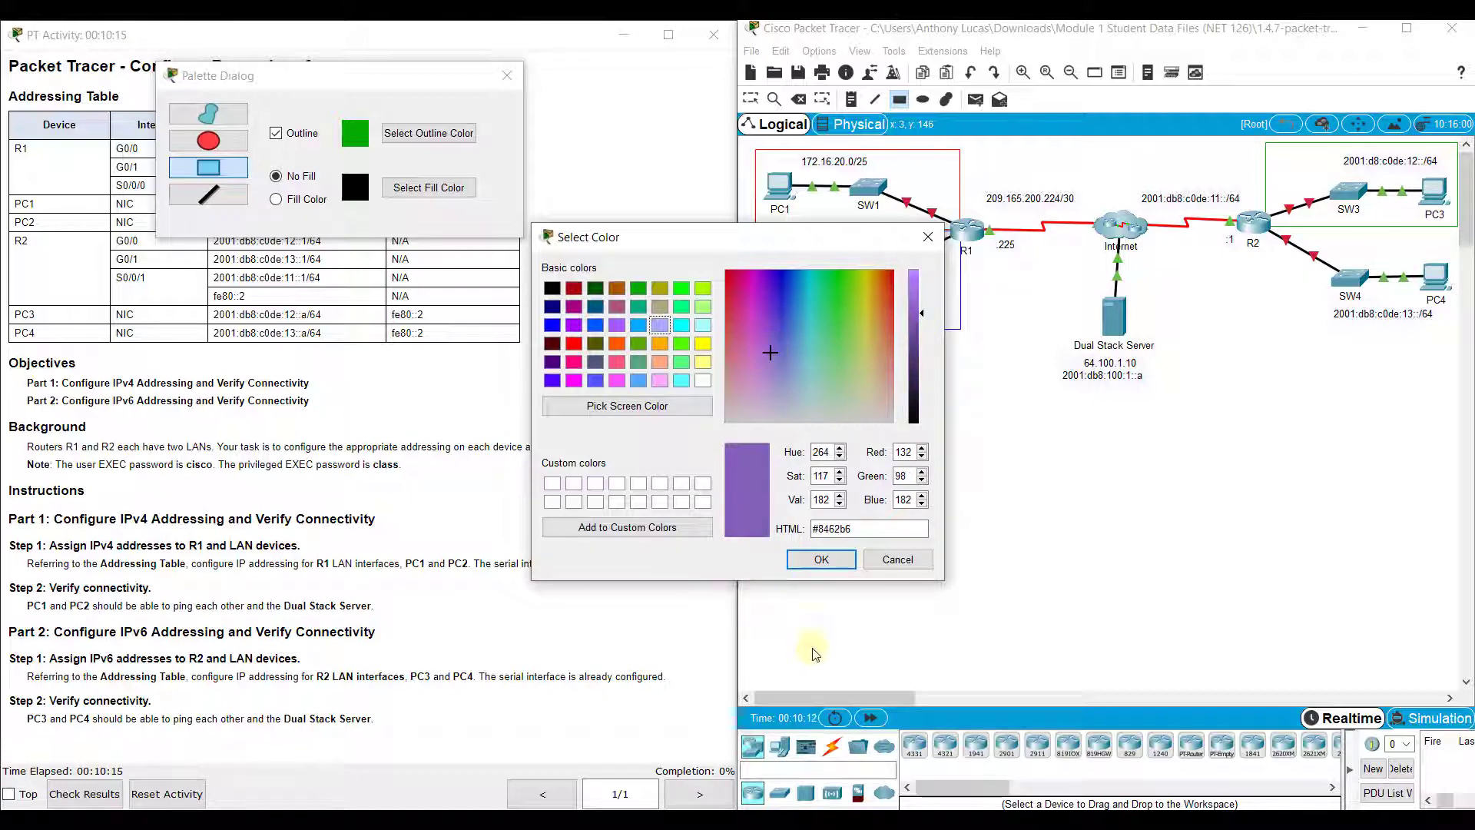
left_click(821, 559)
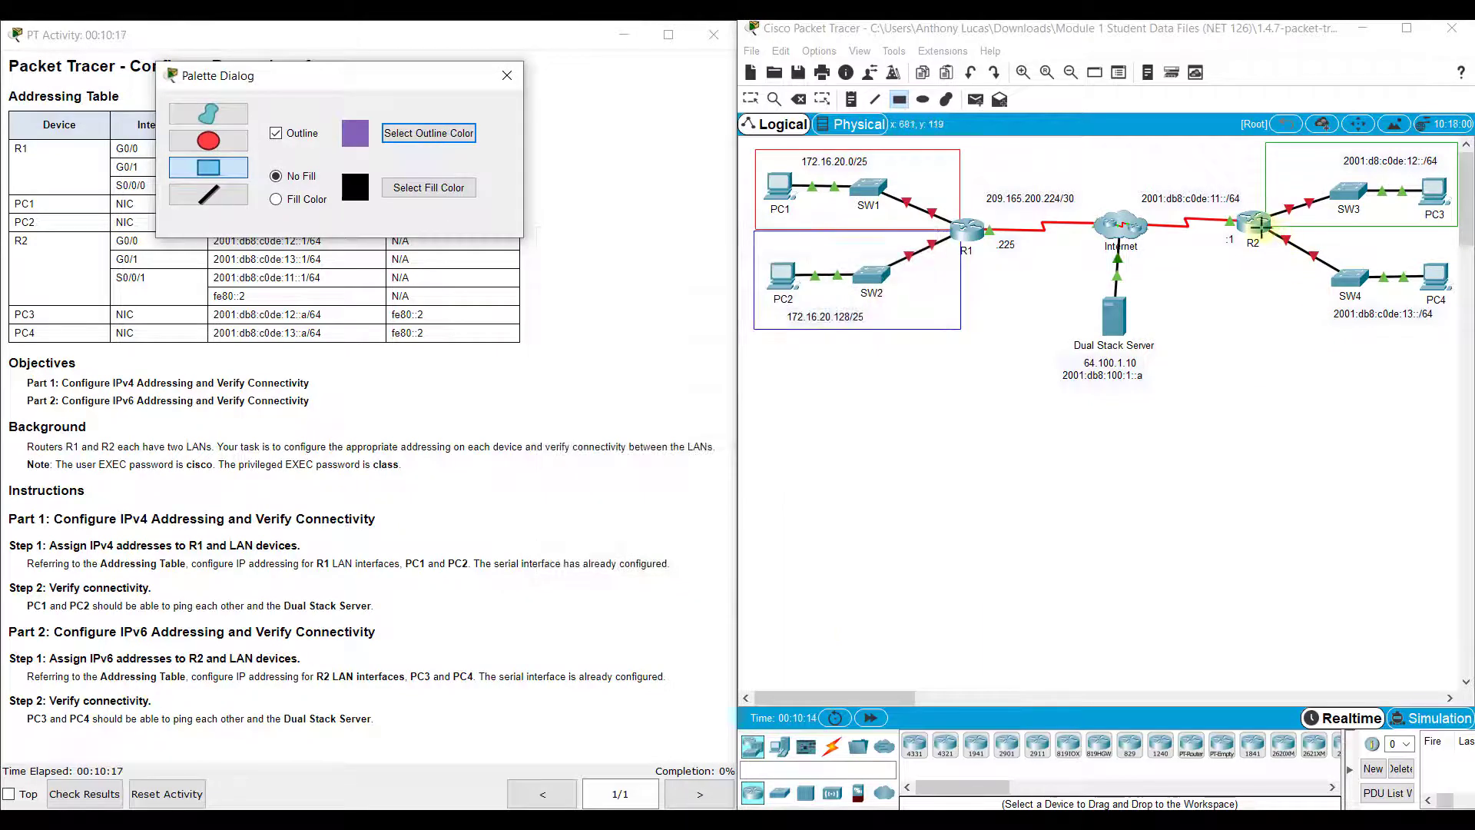
left_click_drag(1257, 228, 1455, 333)
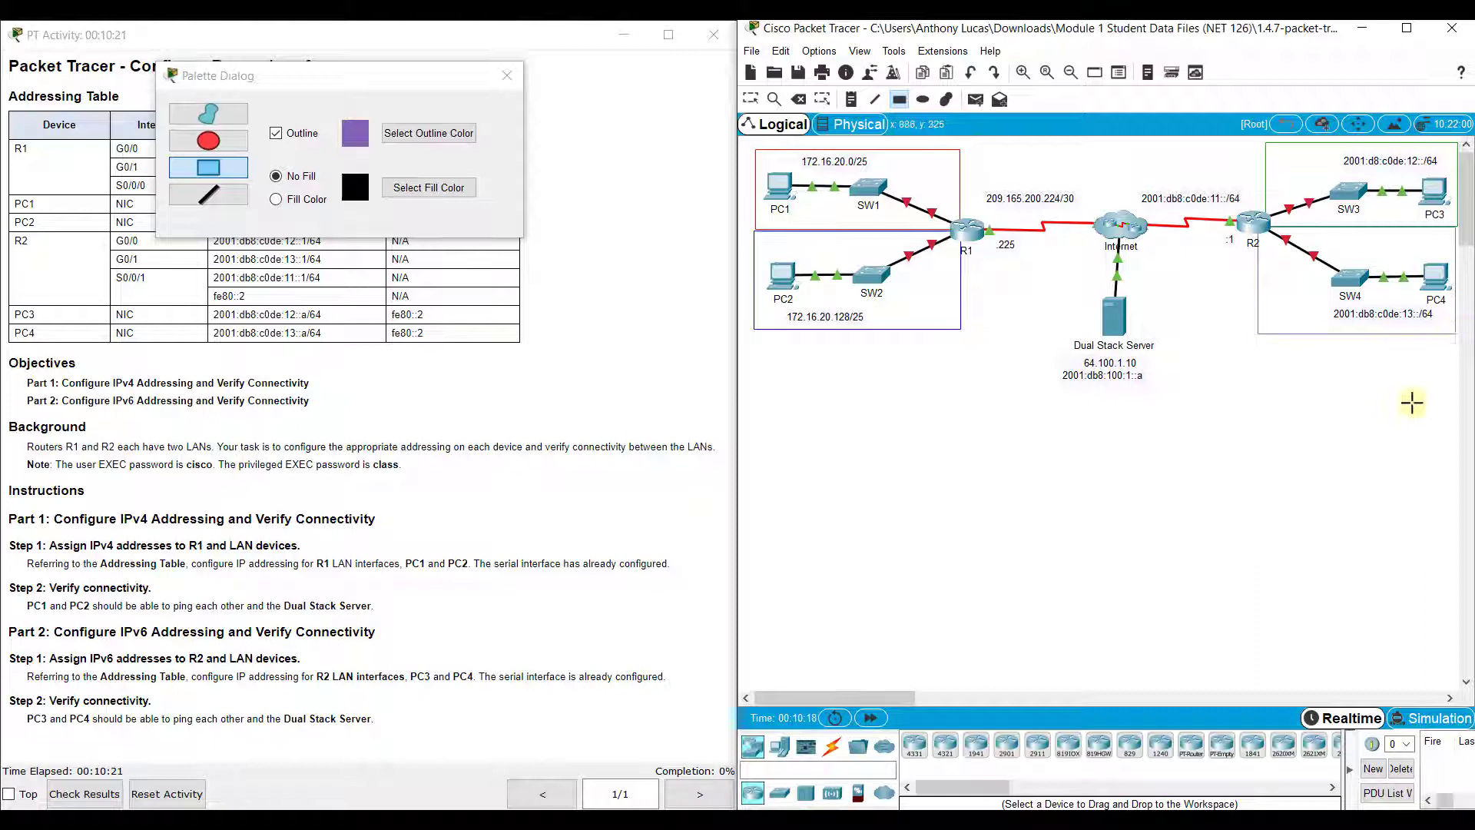
Close the drawing palette and return to the Select tool
left_click(507, 74)
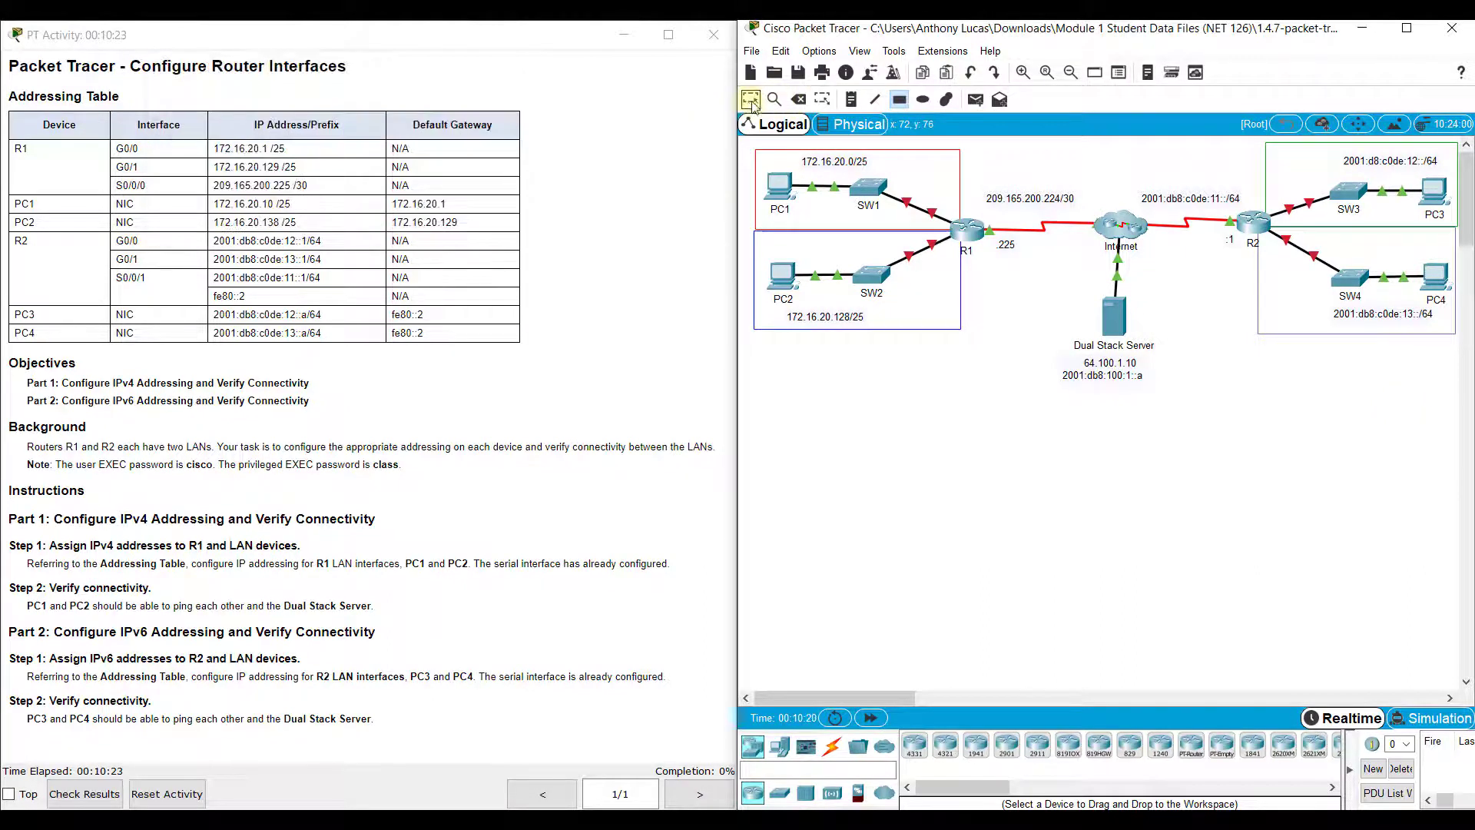
left_click(749, 100)
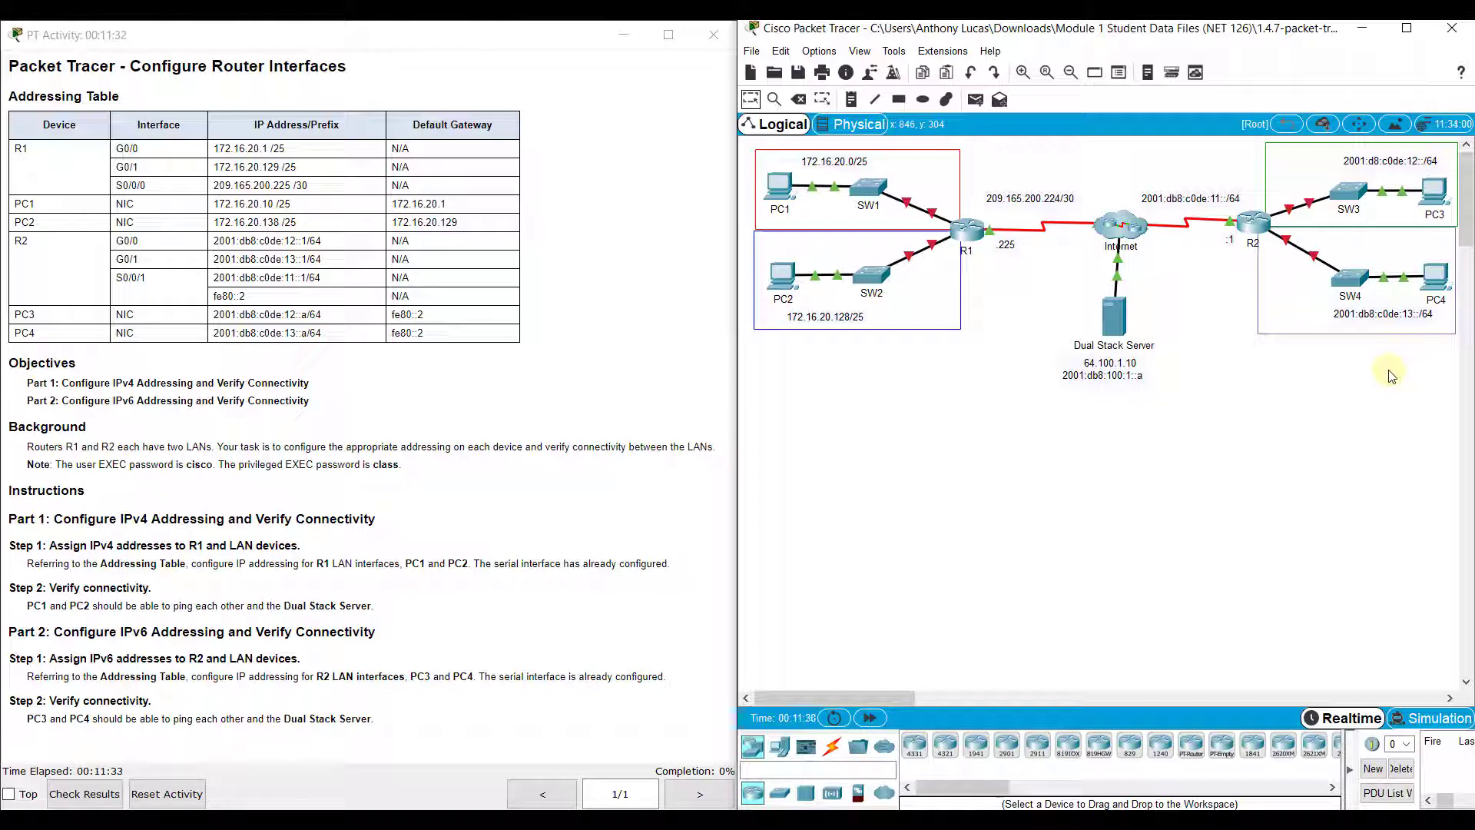
key("Escape")
In PC1's IP Configuration, enter IPv4 172.16.20.10 with mask 255.255.255.128
left_click(783, 190)
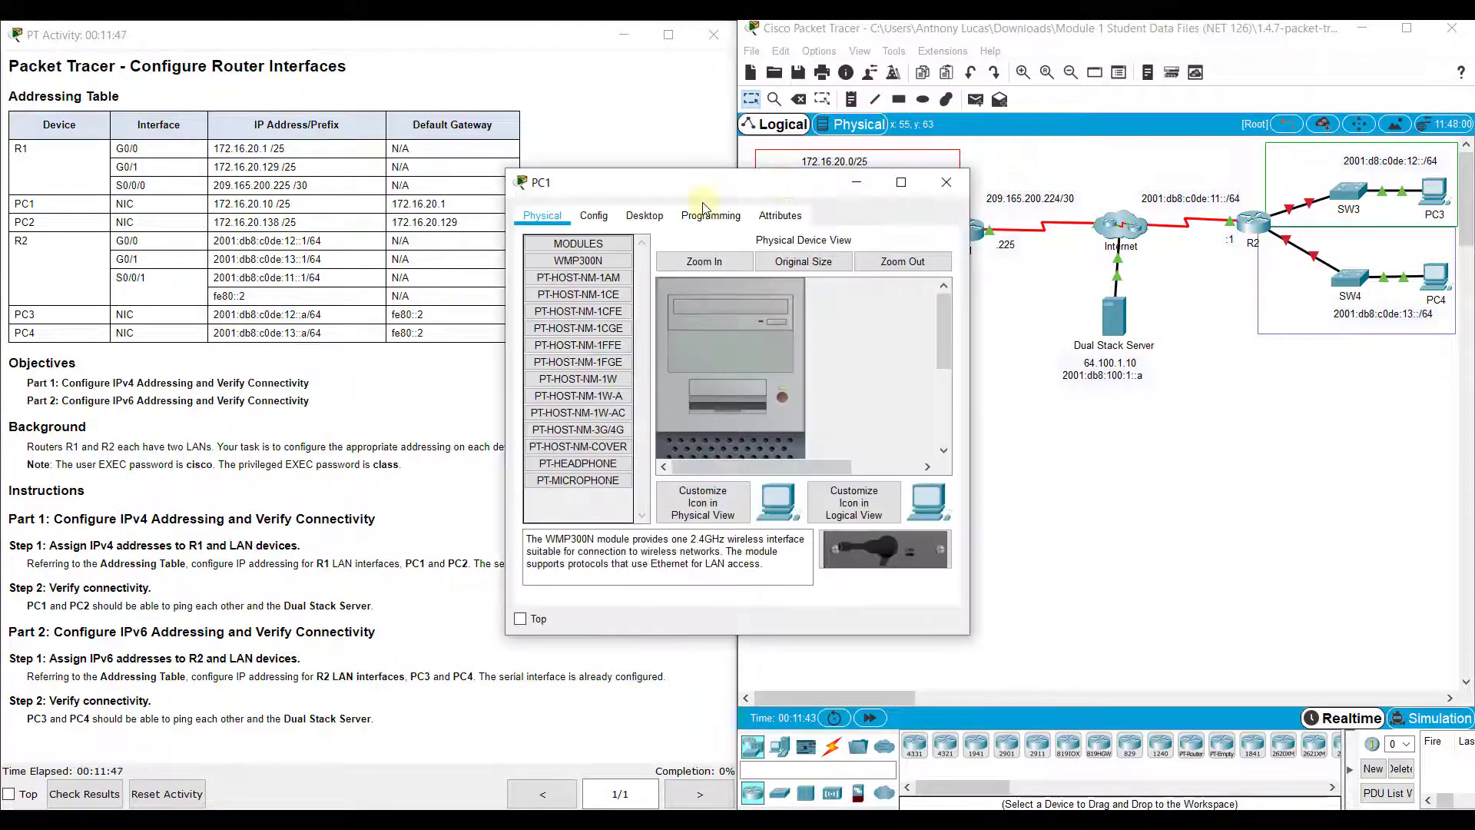
left_click(644, 217)
left_click(600, 269)
left_click(688, 332)
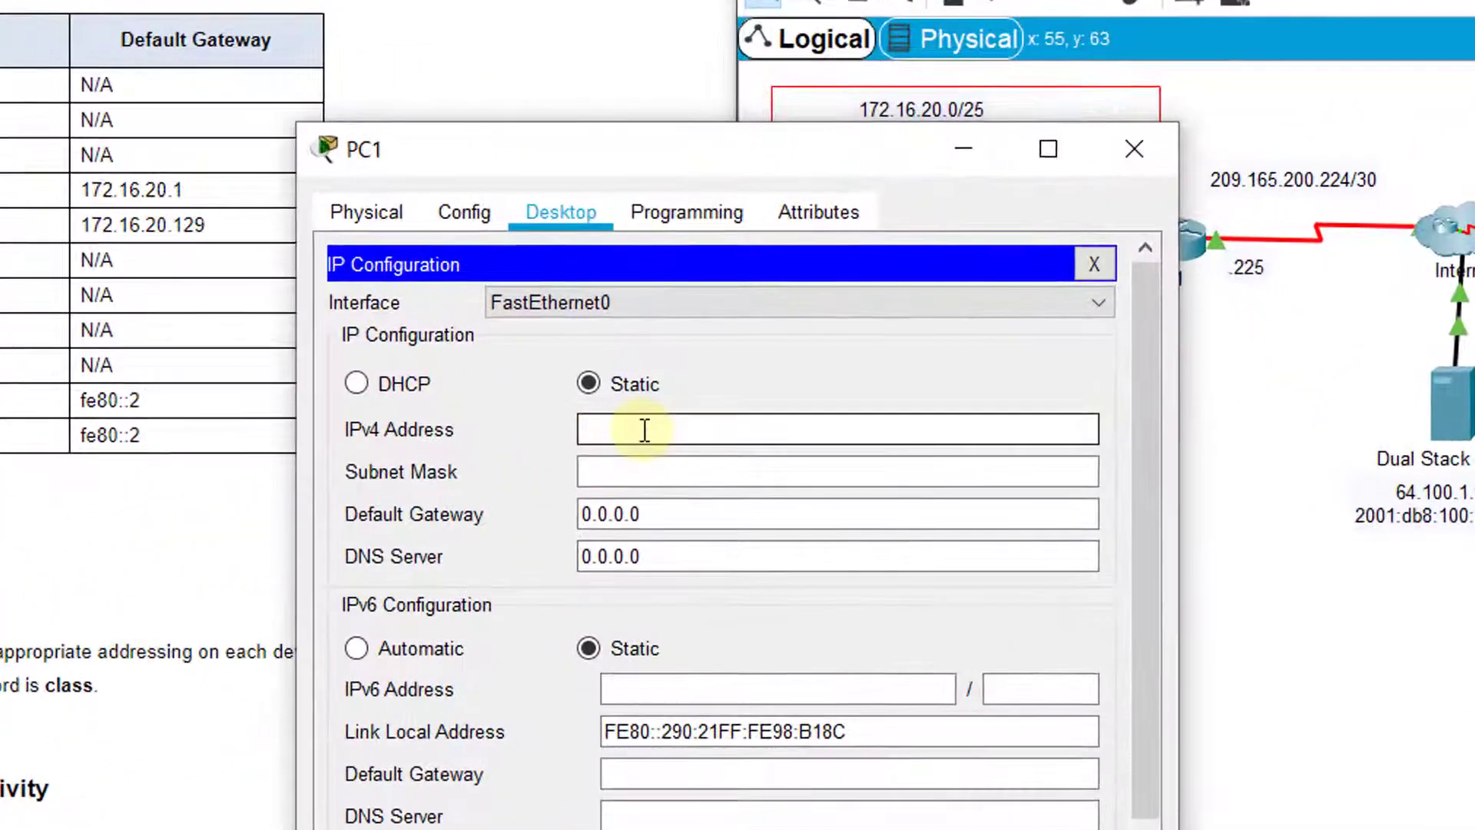
left_click_drag(602, 175, 654, 55)
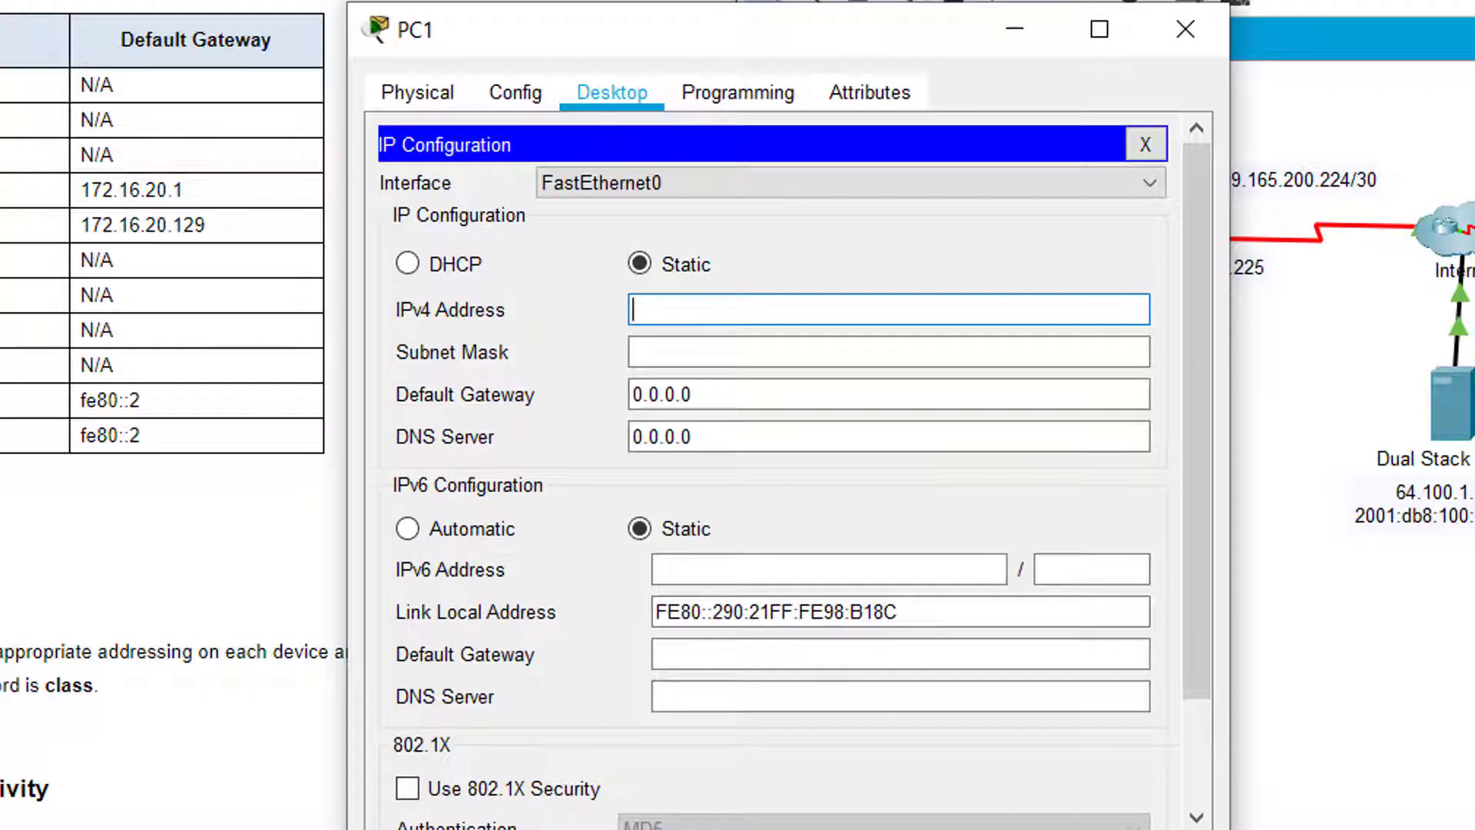
left_click(640, 294)
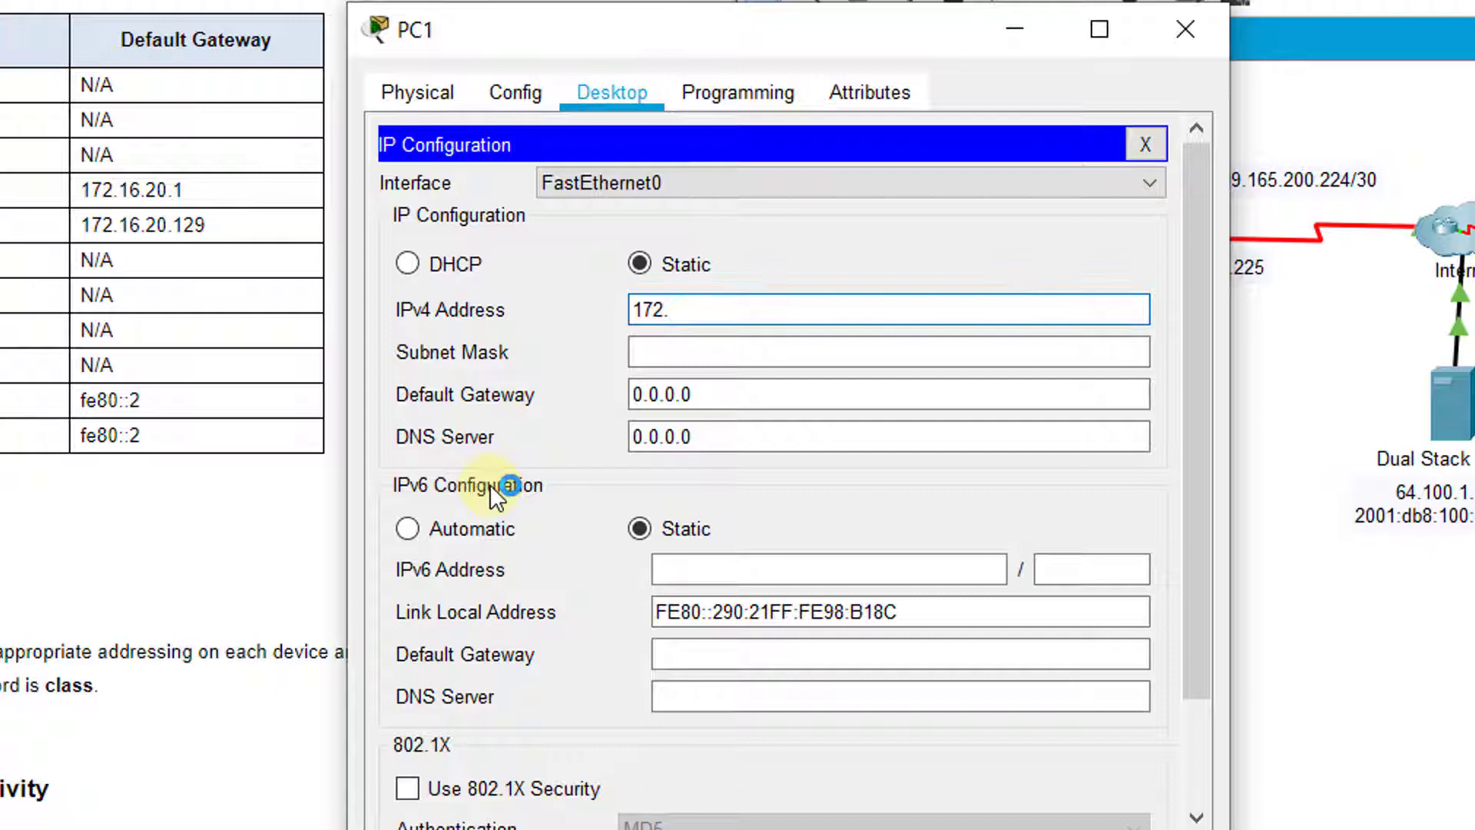
type("16.")
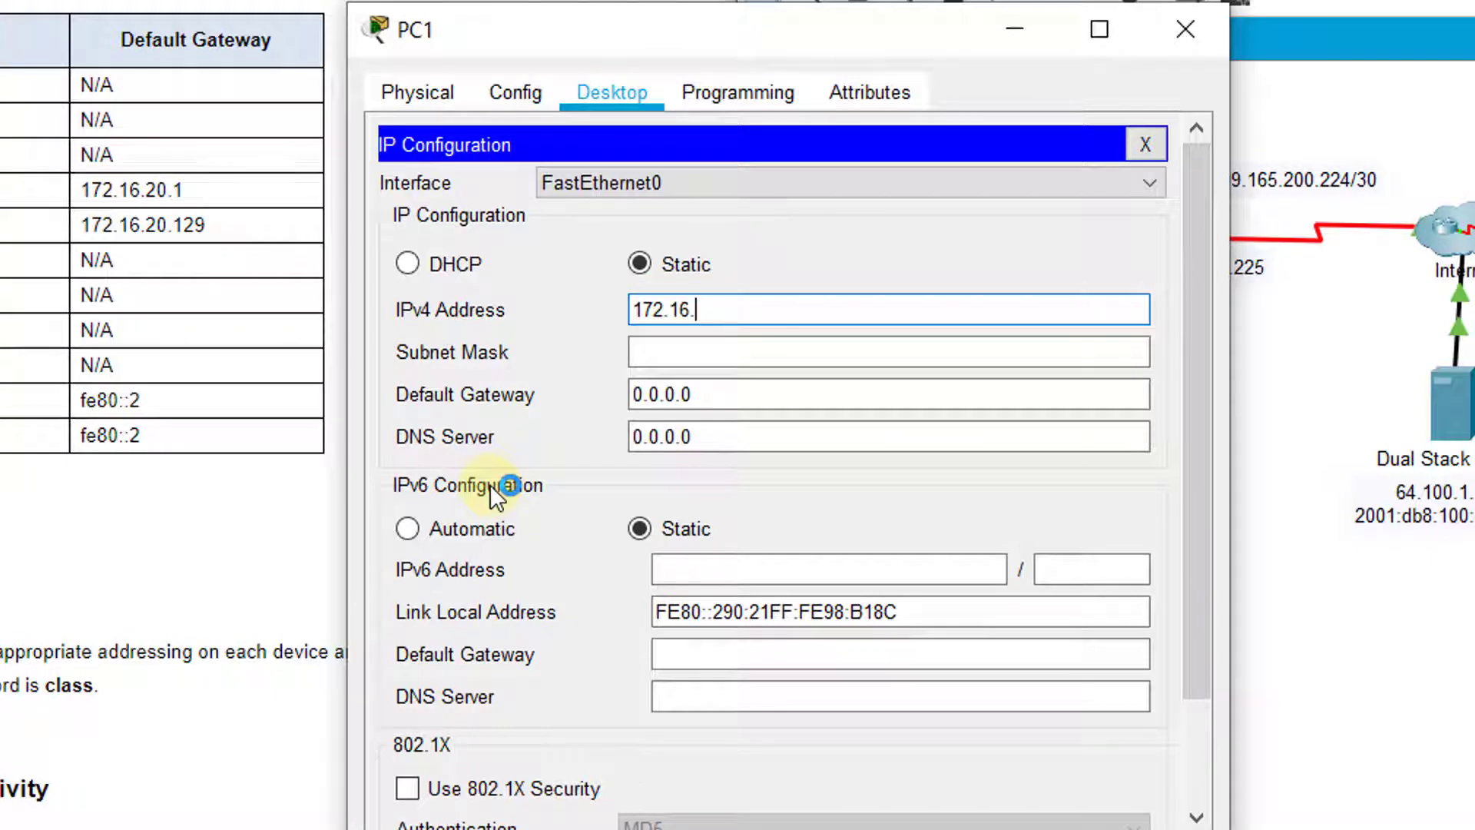
type("20.10")
left_click(756, 354)
left_click(756, 353)
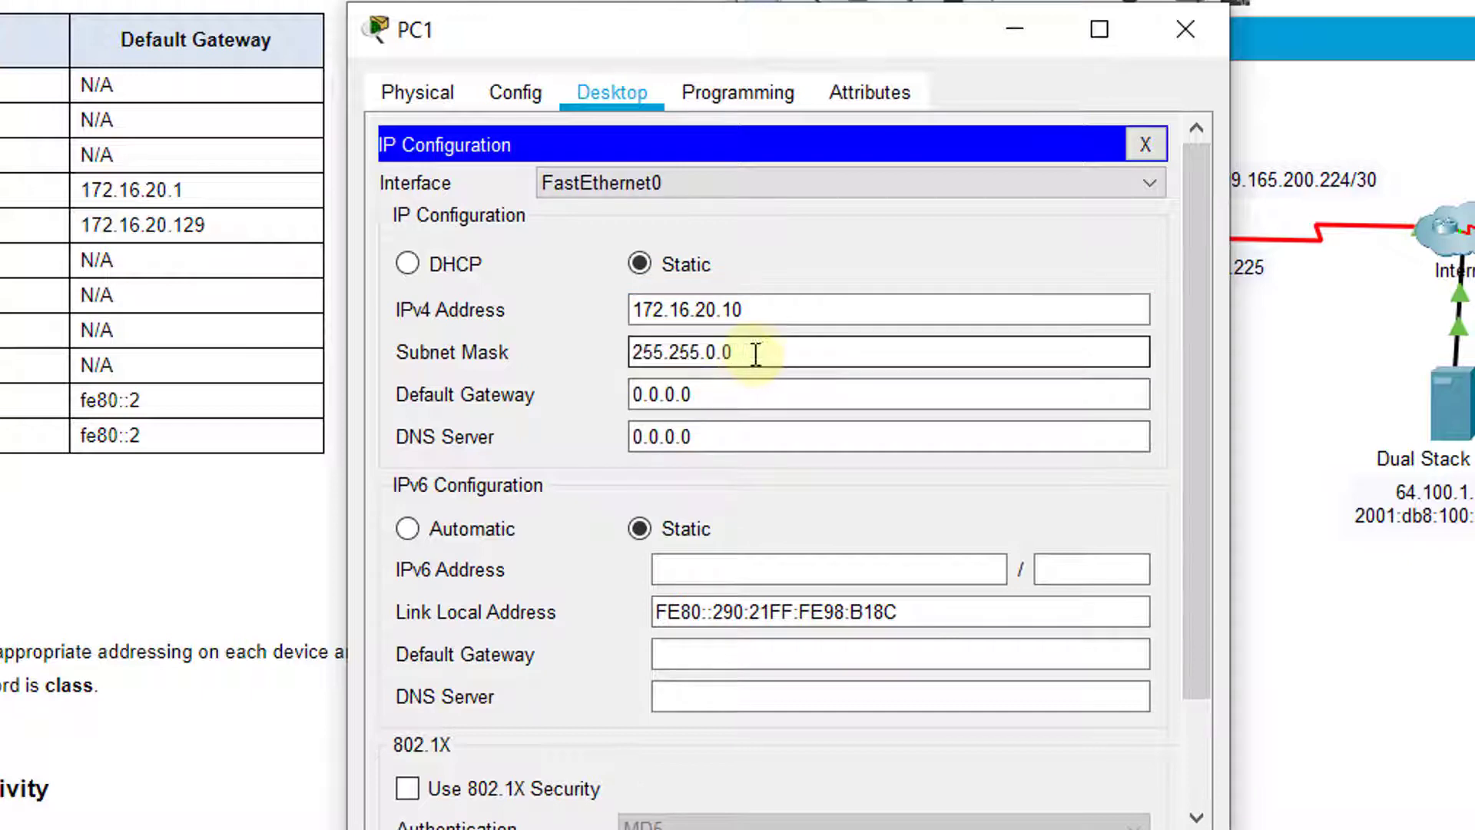
left_click_drag(756, 354, 609, 350)
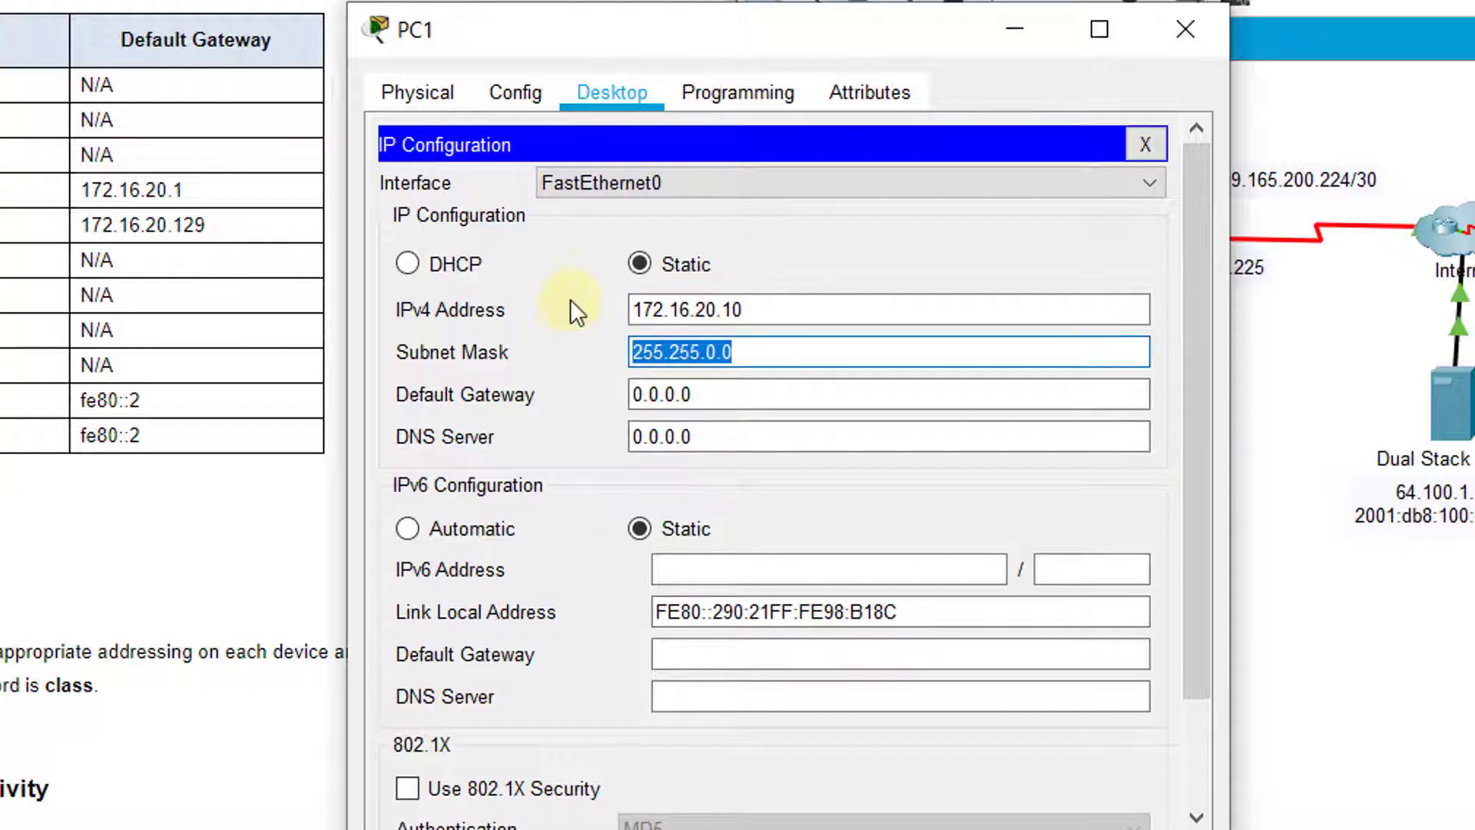
type("255.2")
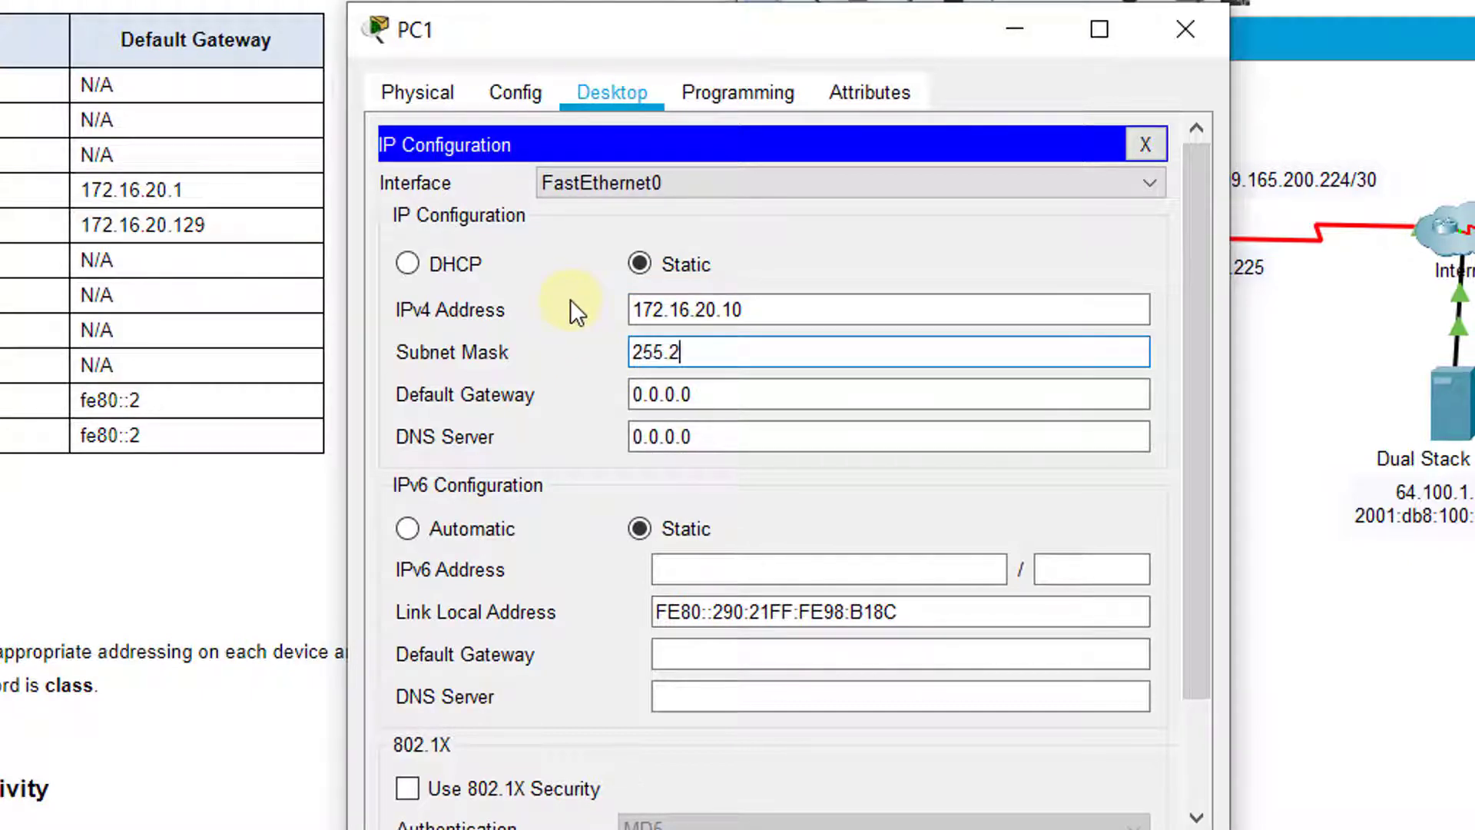
type("55.255.")
type("128")
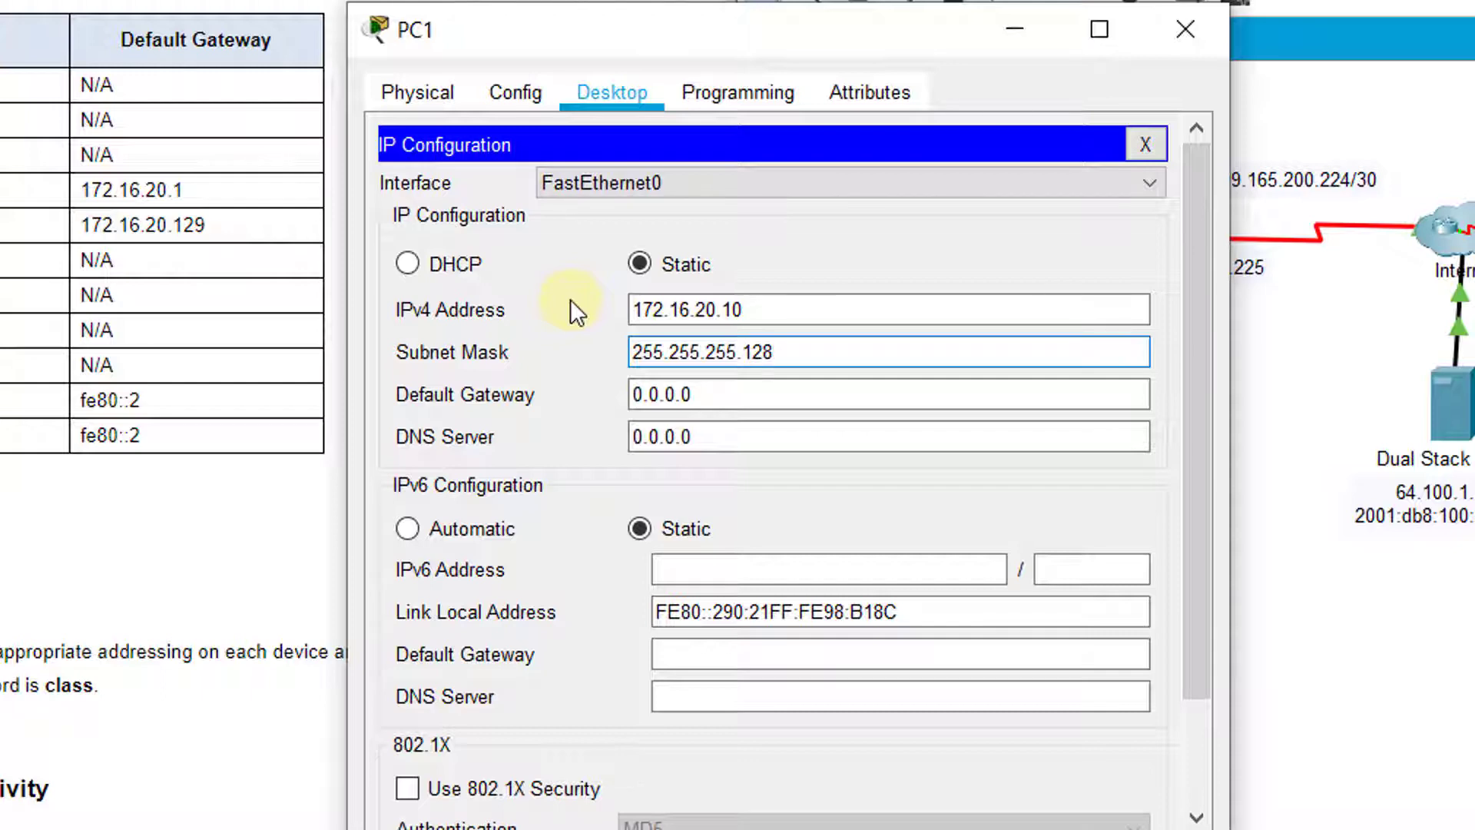
key("Tab")
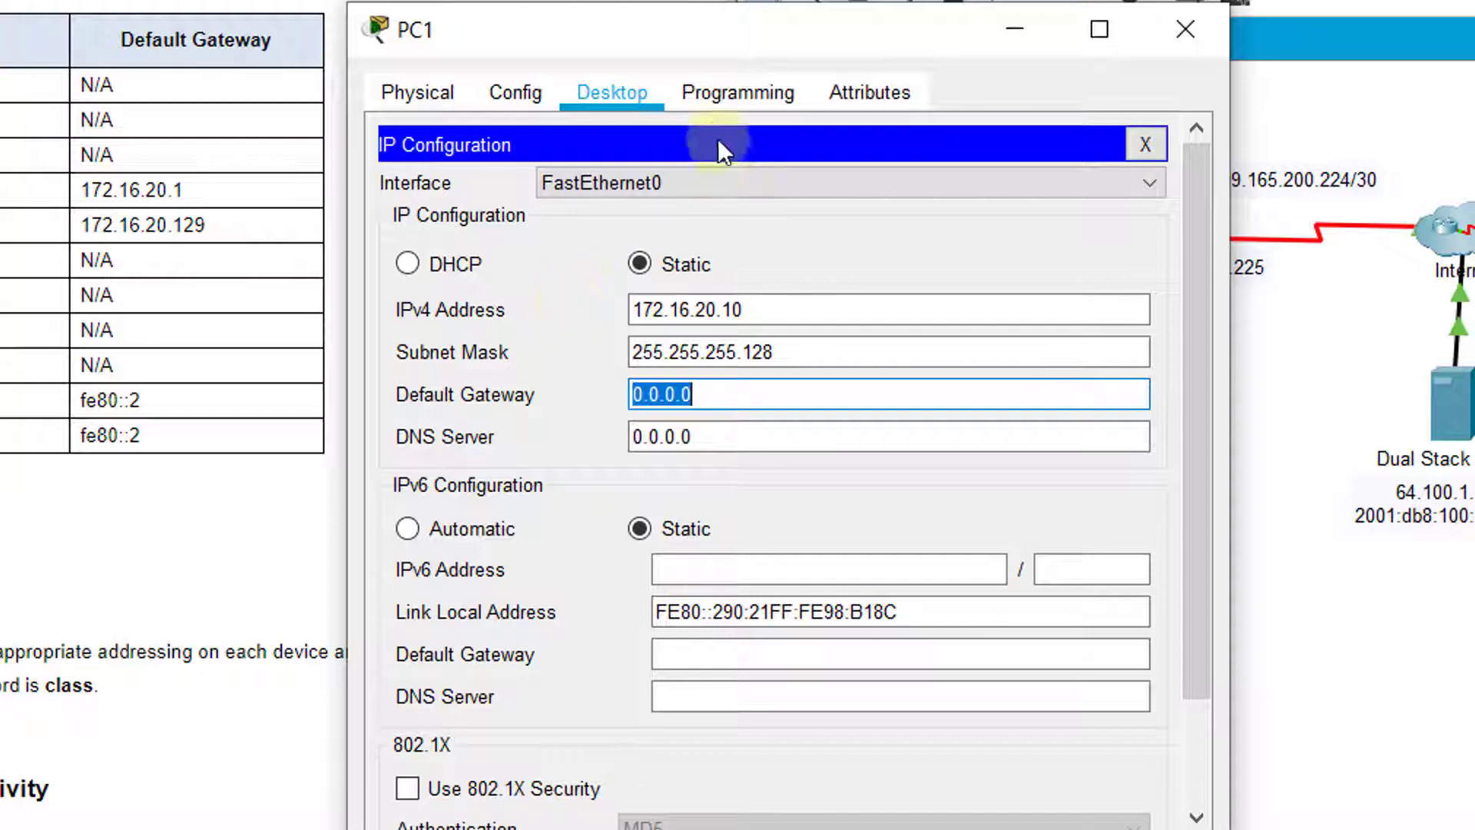
Replace PC1's default gateway 0.0.0.0 with 172.16.20.1 from the addressing table
left_click_drag(731, 26, 57, 25)
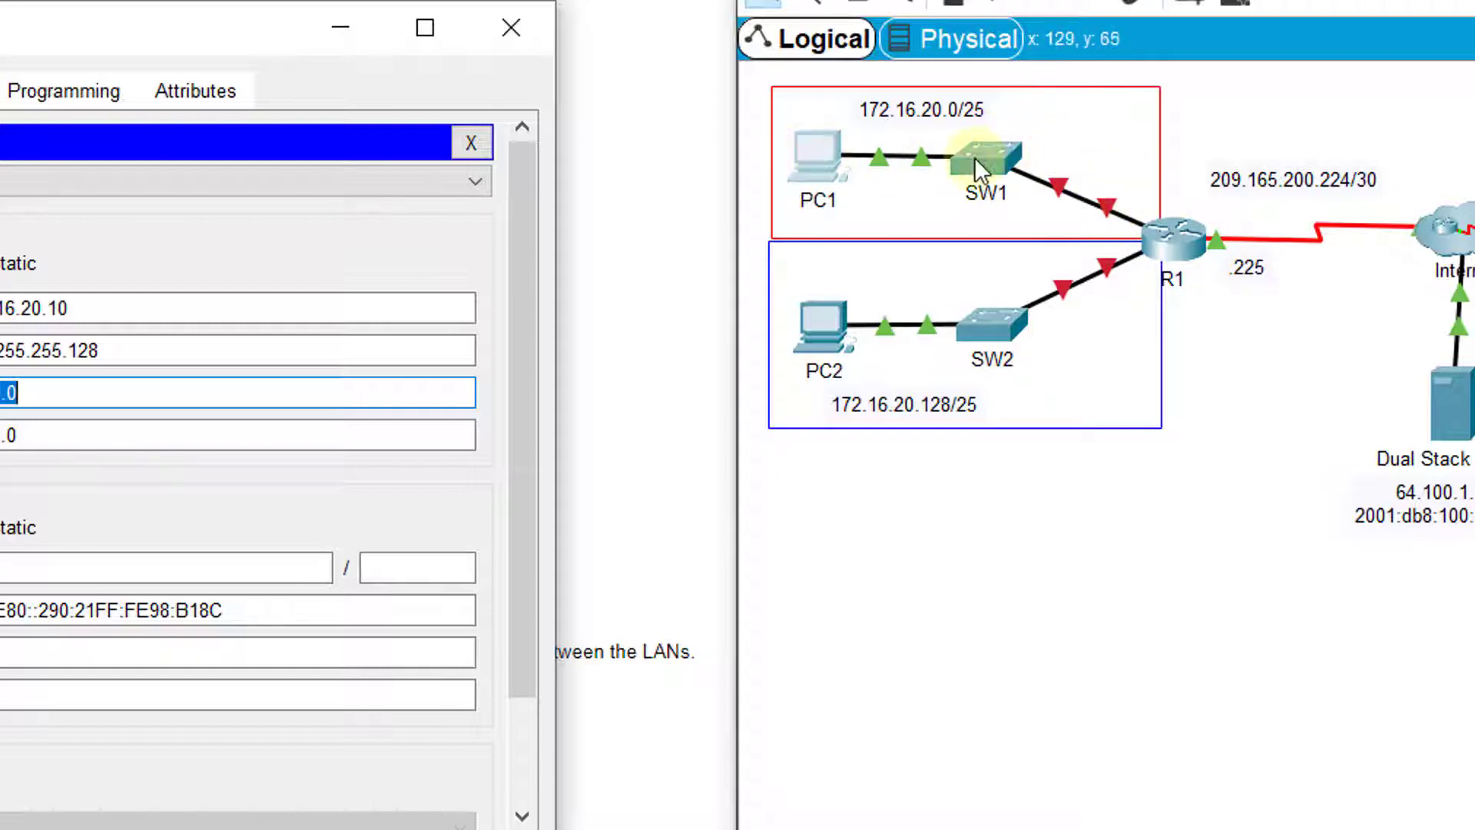
left_click(1262, 519)
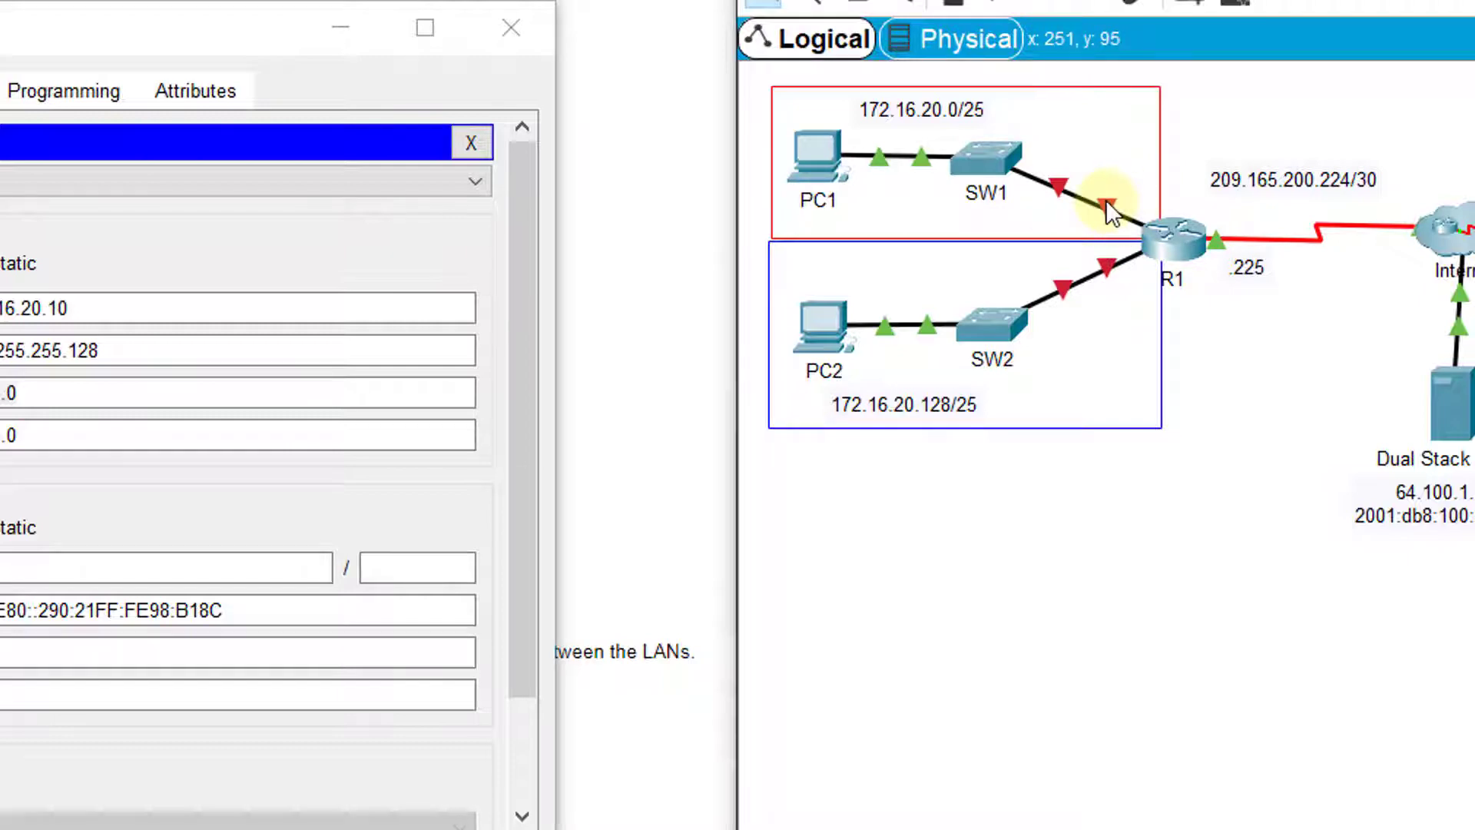
mouse_move(1106, 201)
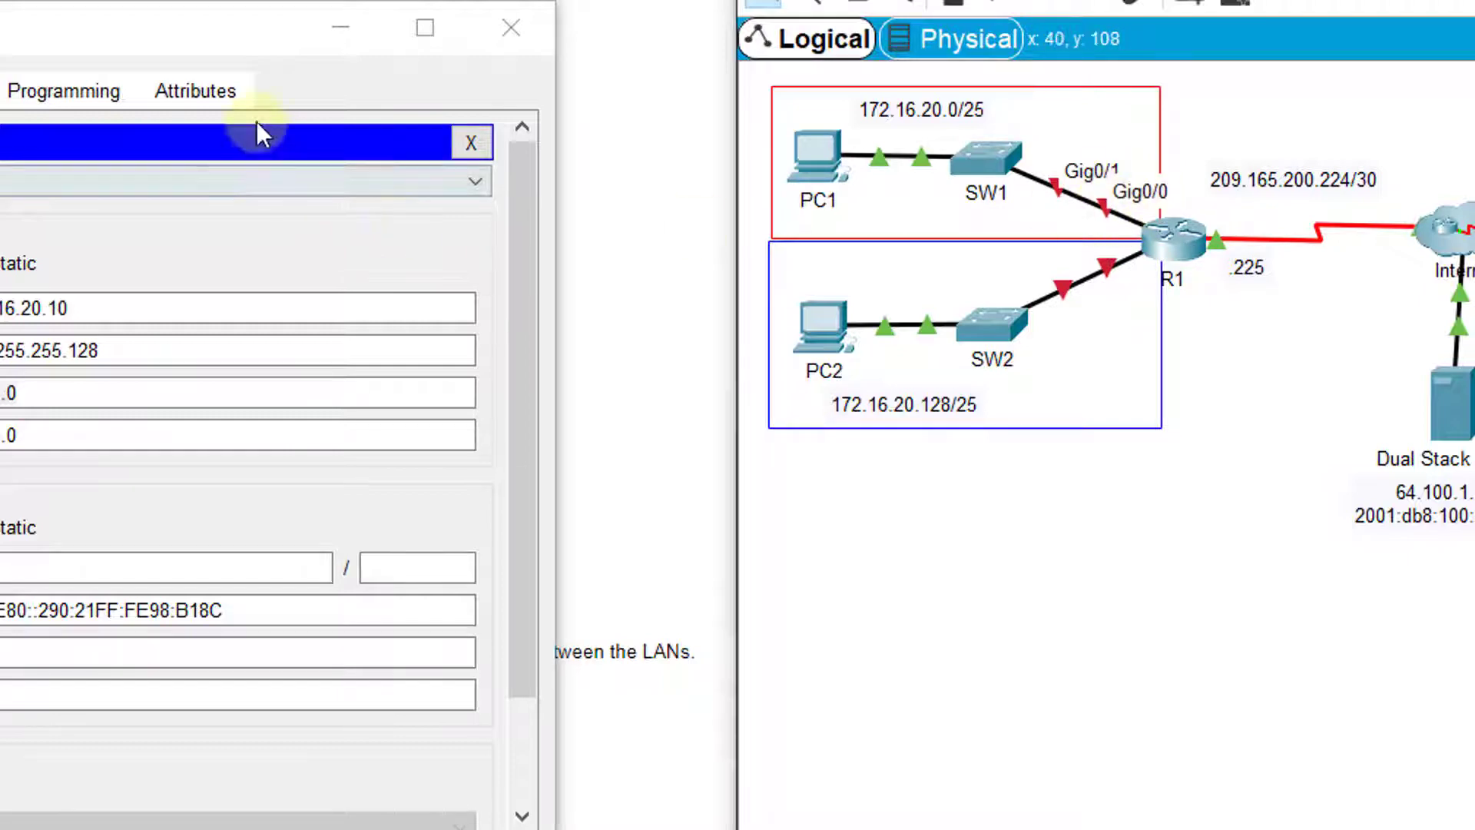
left_click_drag(269, 33, 995, 23)
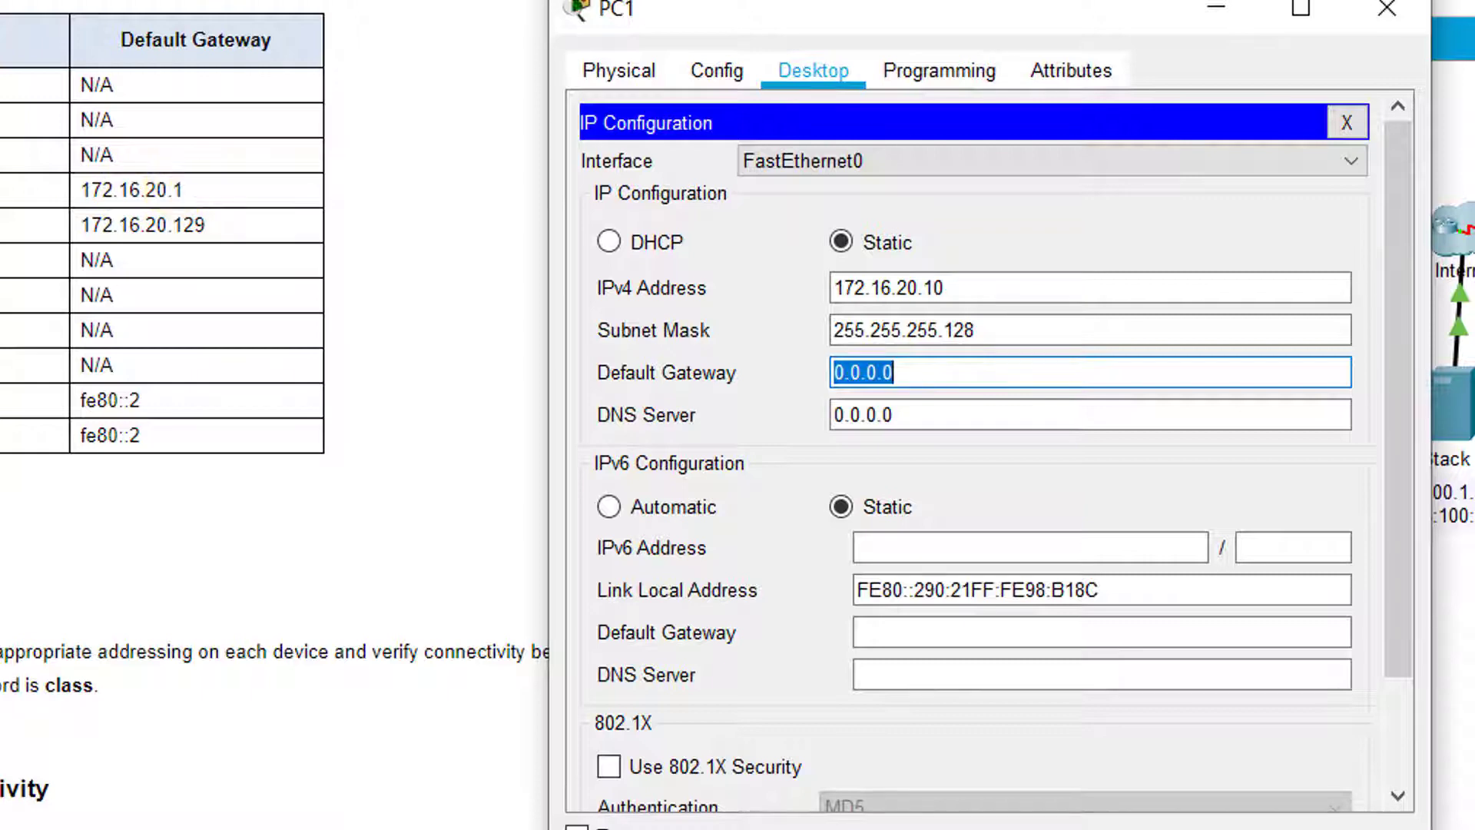
key("alt+Tab")
left_click_drag(260, 192, 91, 191)
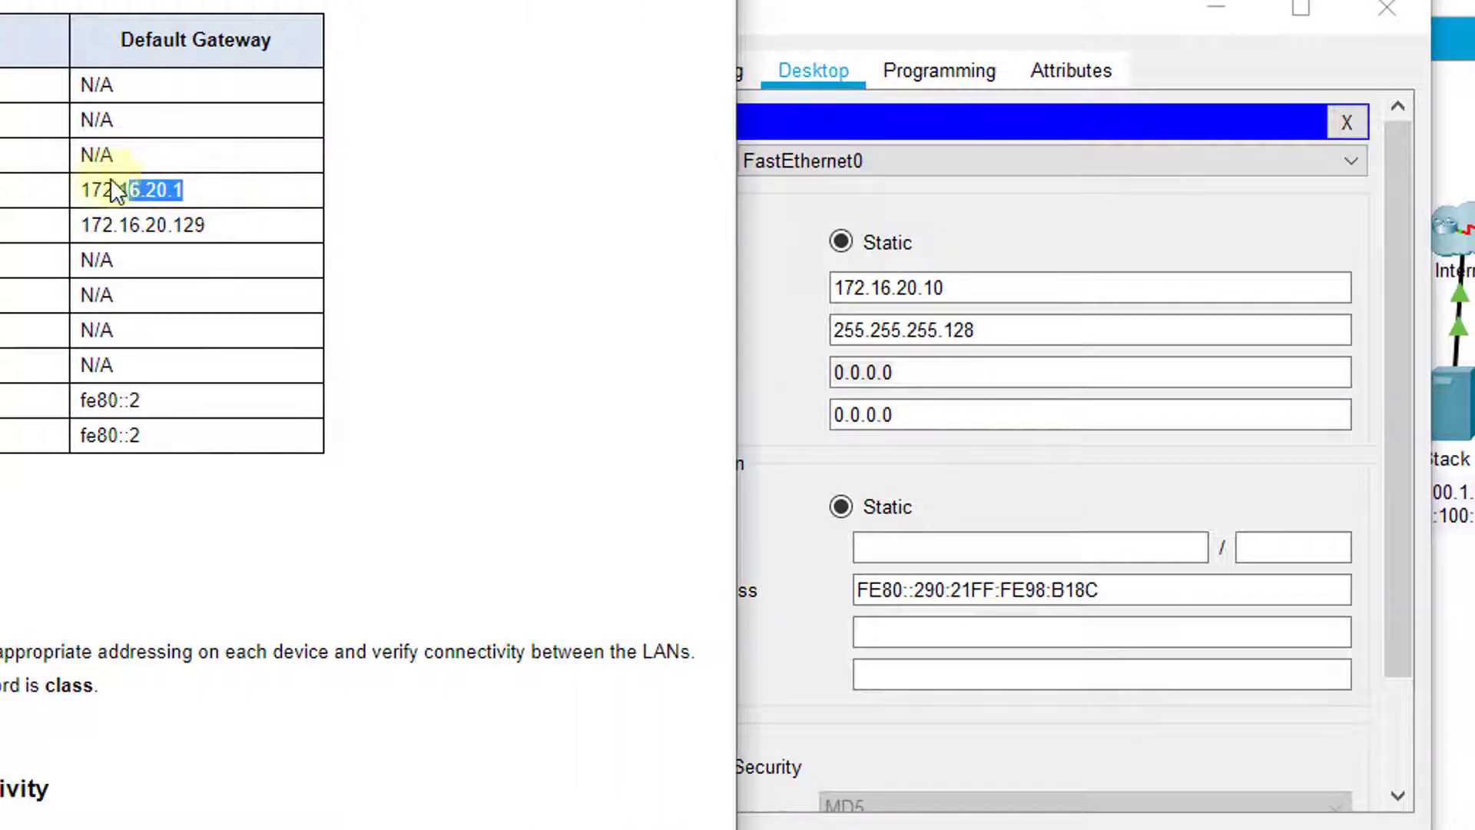
left_click(961, 378)
key("ctrl+a")
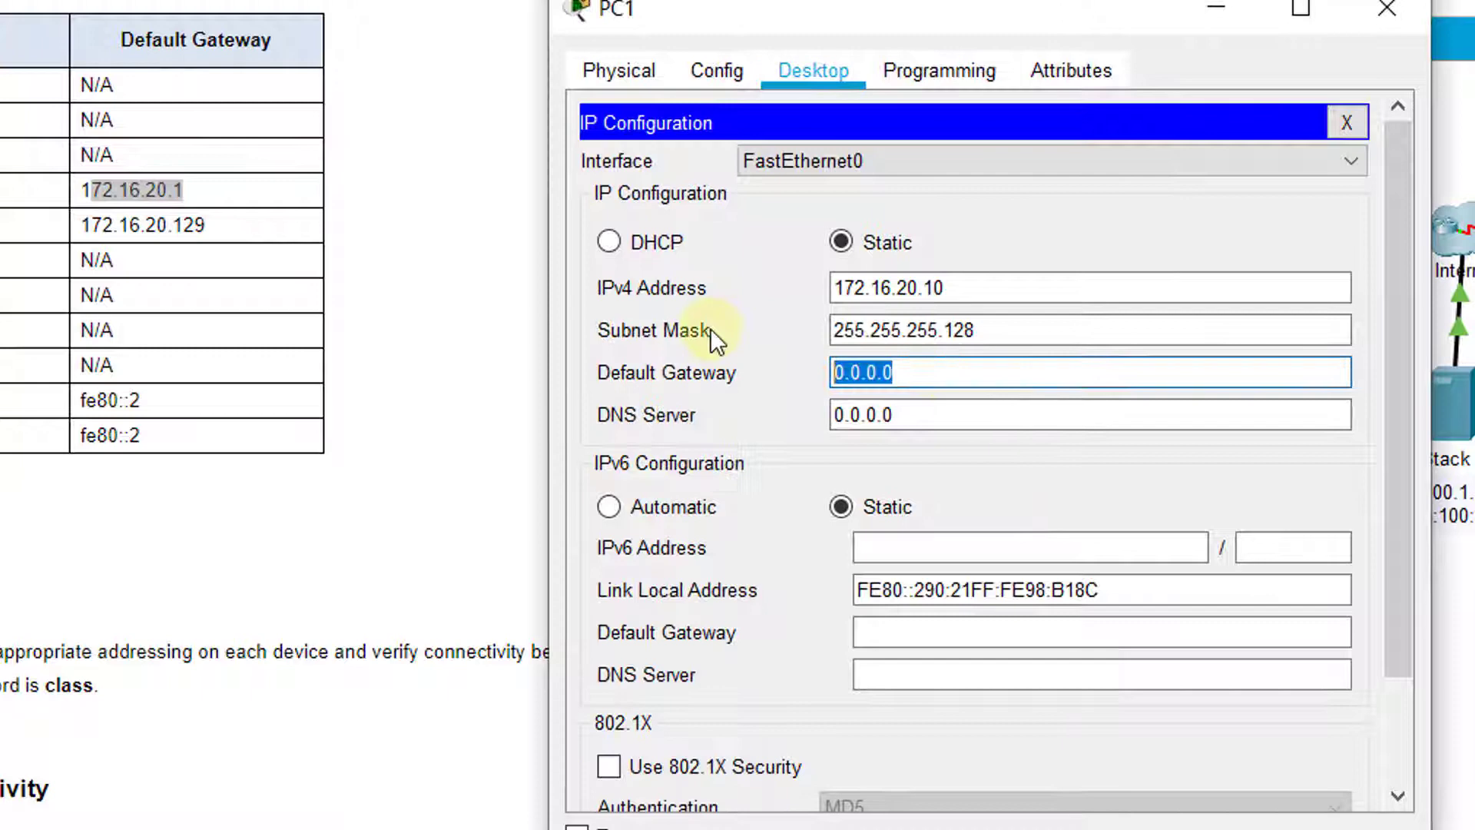
type("172.16.20.1")
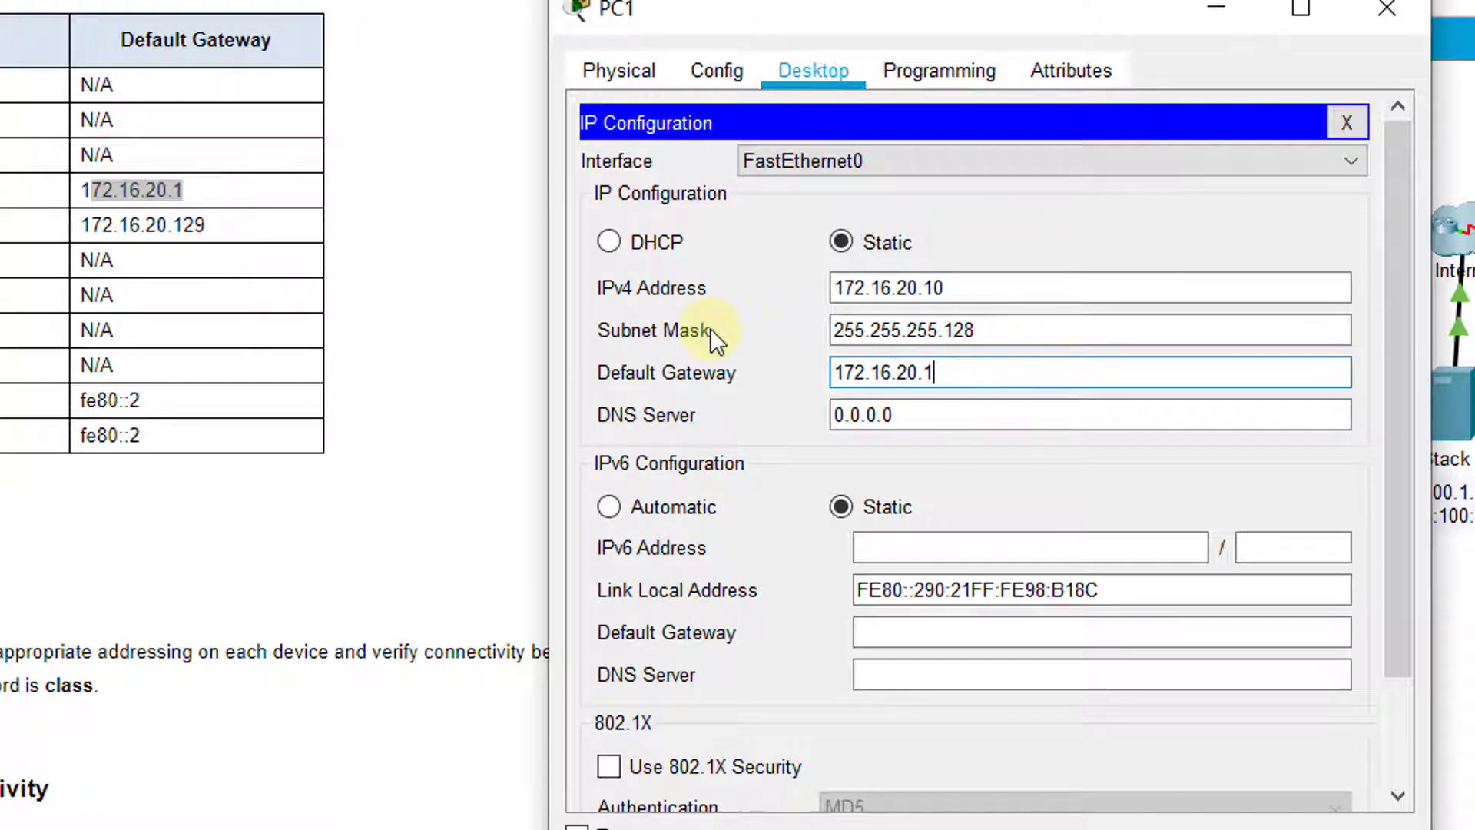
key("Tab")
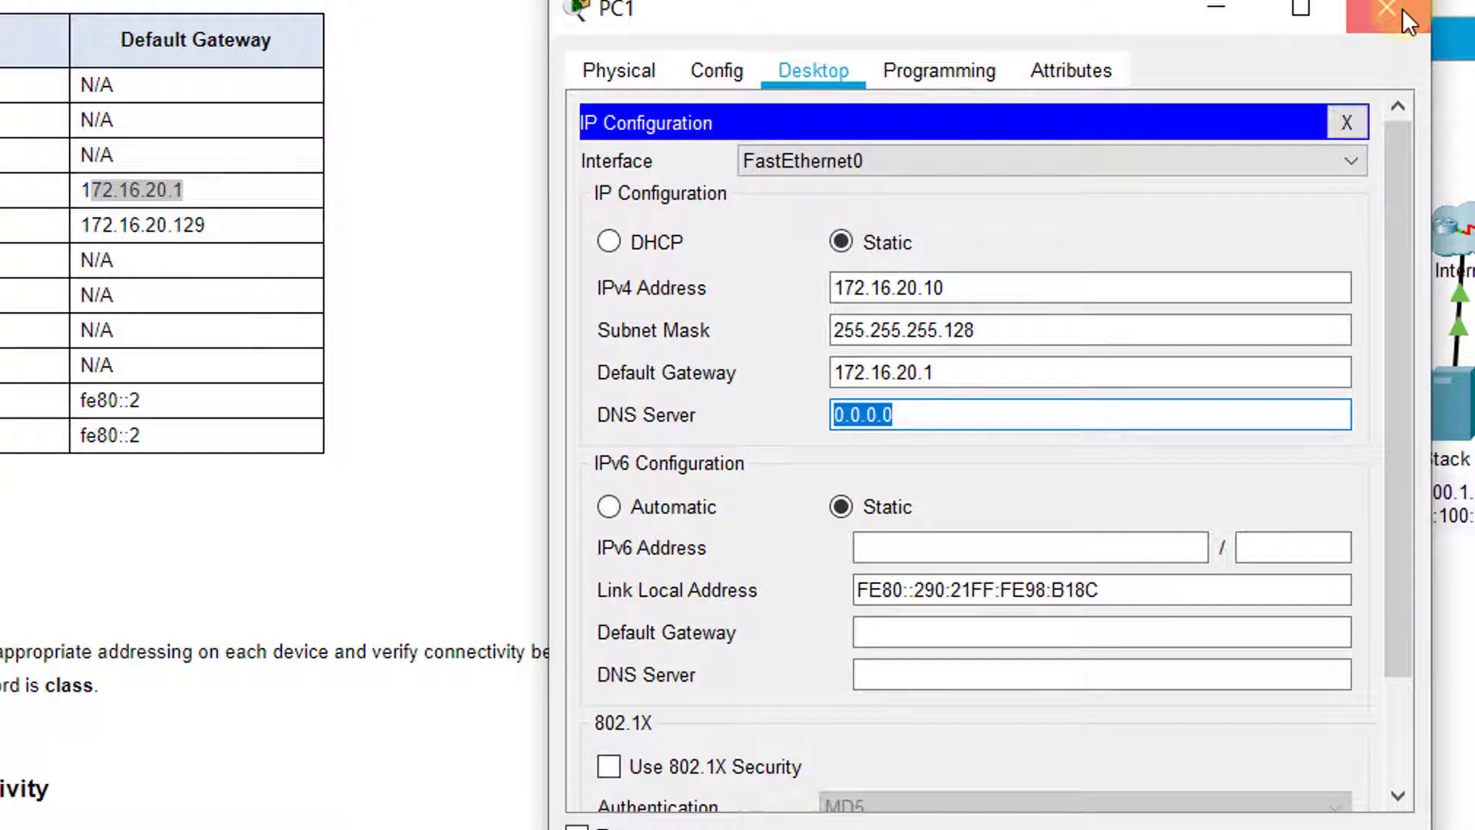
left_click(1005, 289)
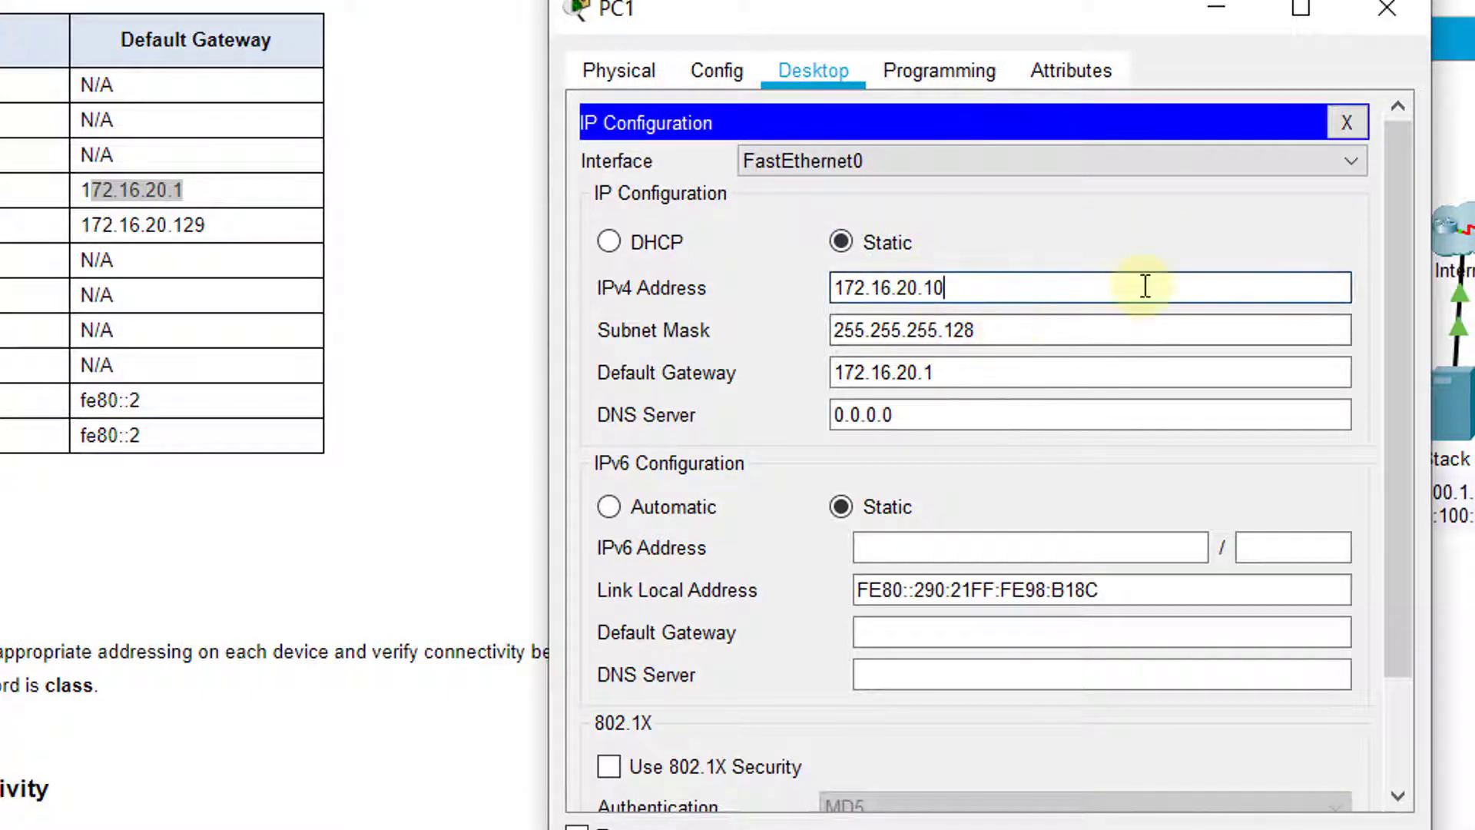
Close PC1's configuration window
left_click(1394, 12)
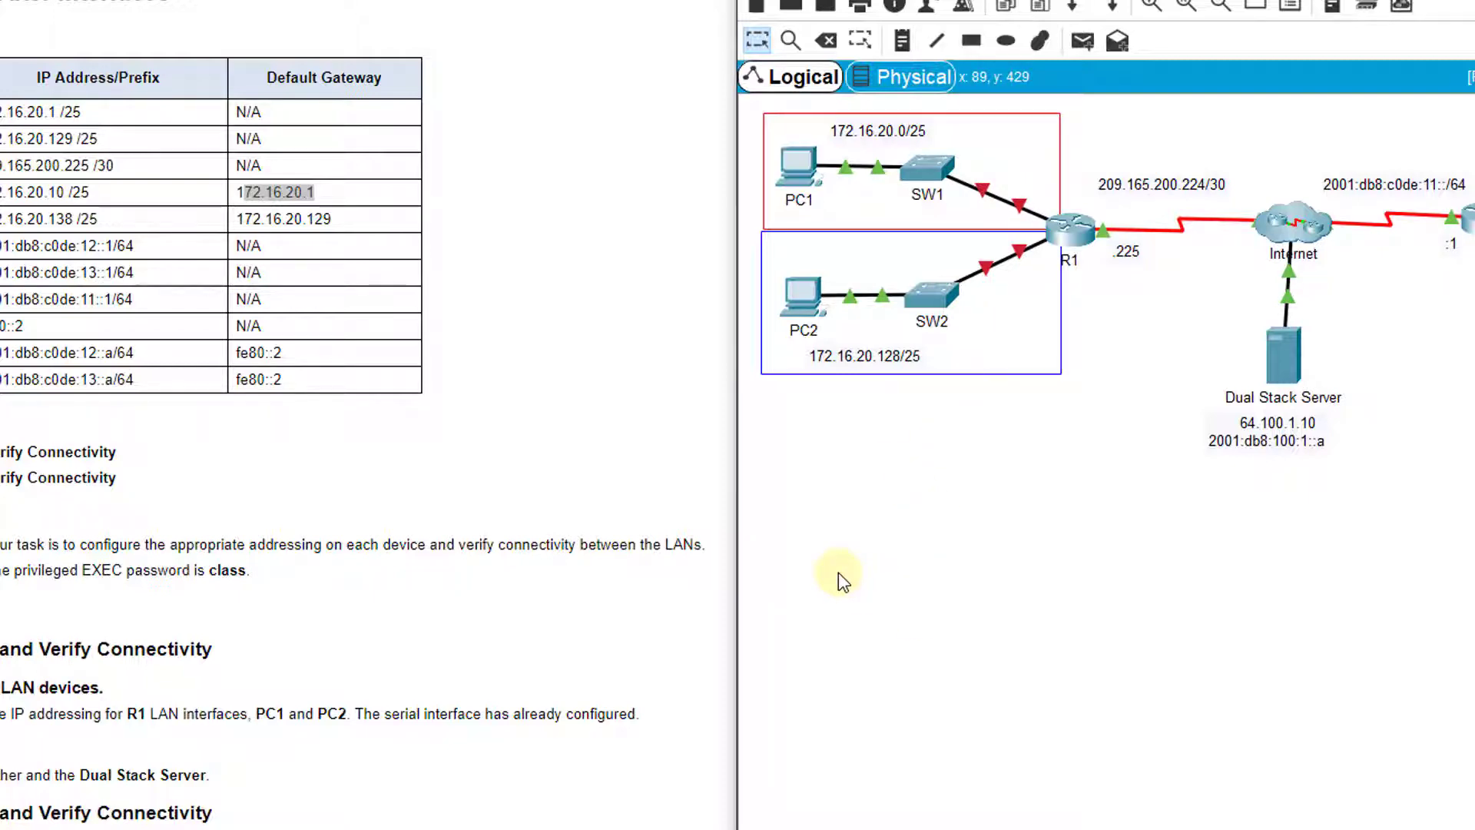
Log into R1's CLI and enter global configuration mode with enable and config t
left_click(1074, 229)
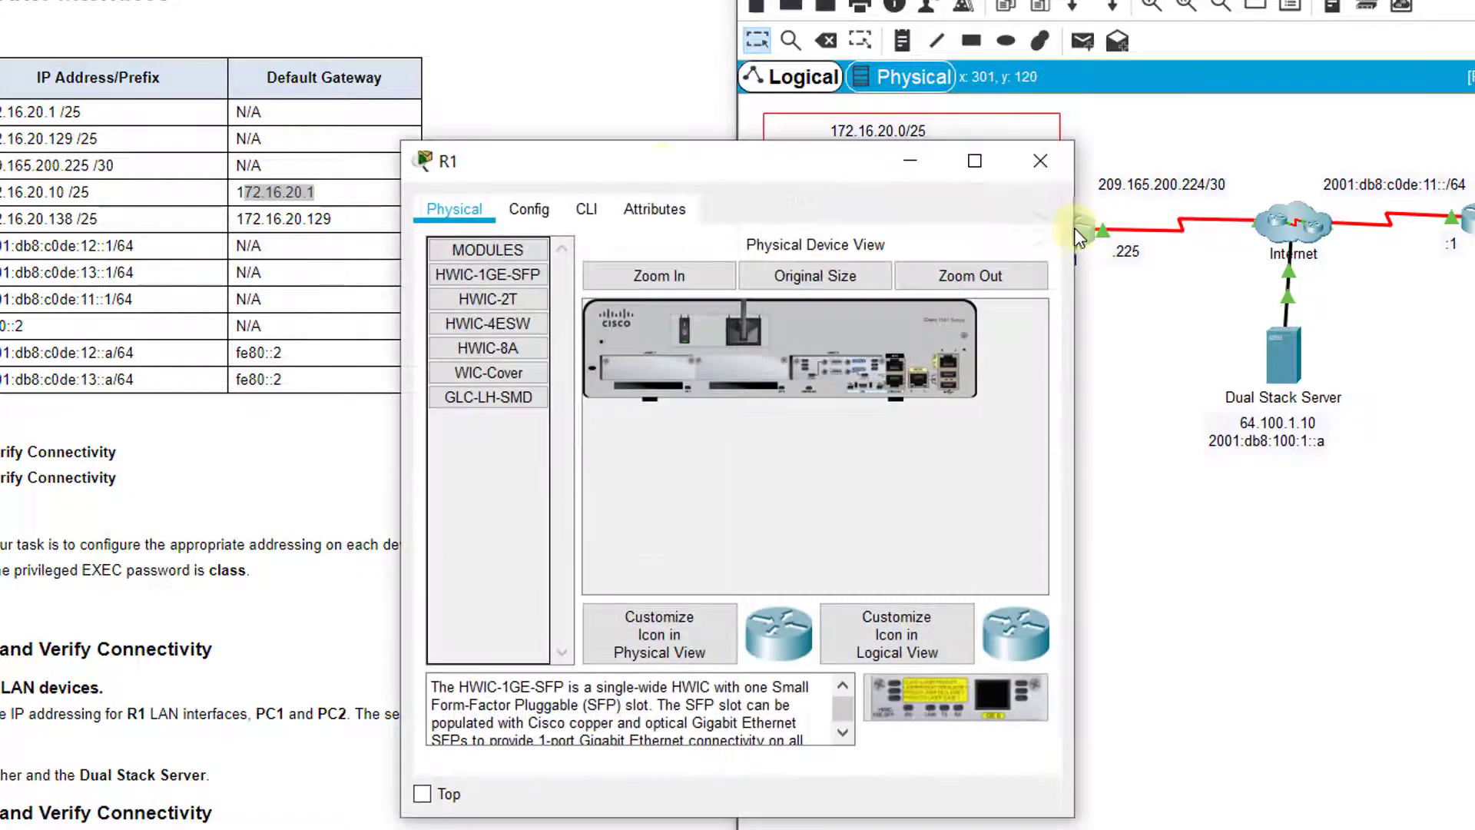
left_click(590, 211)
key("Return")
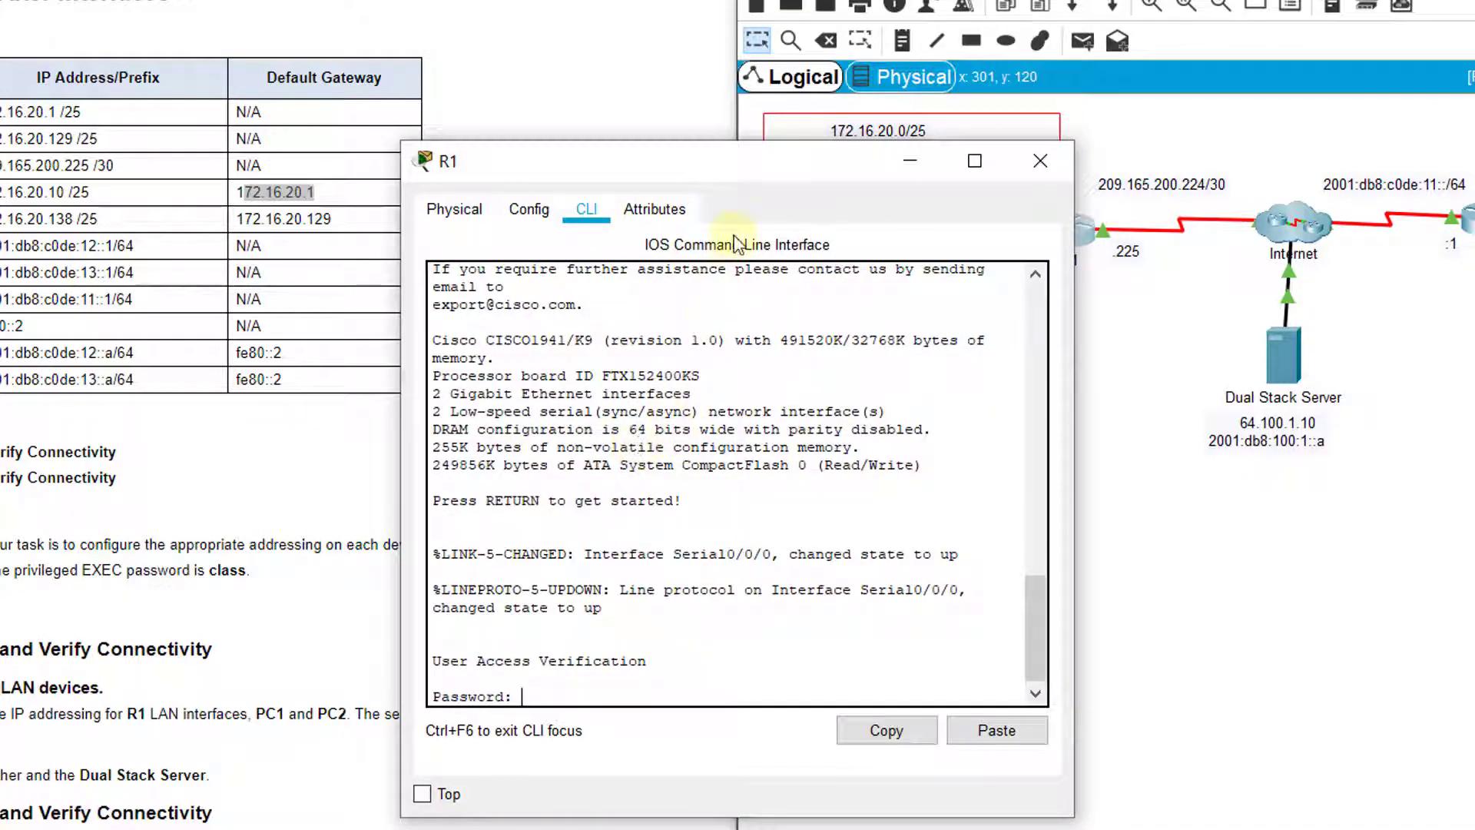
left_click_drag(781, 164, 811, 149)
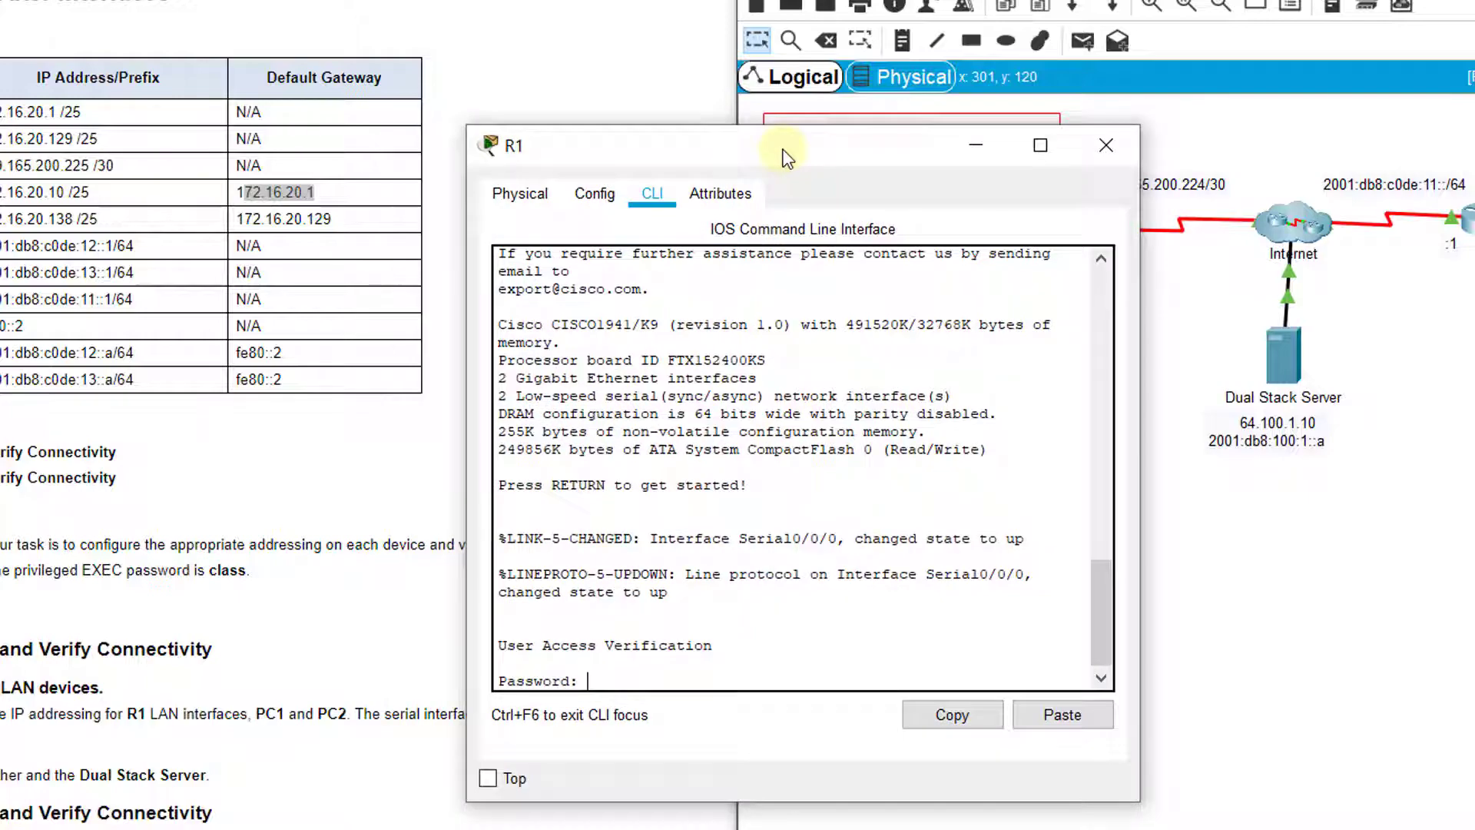
key("Return")
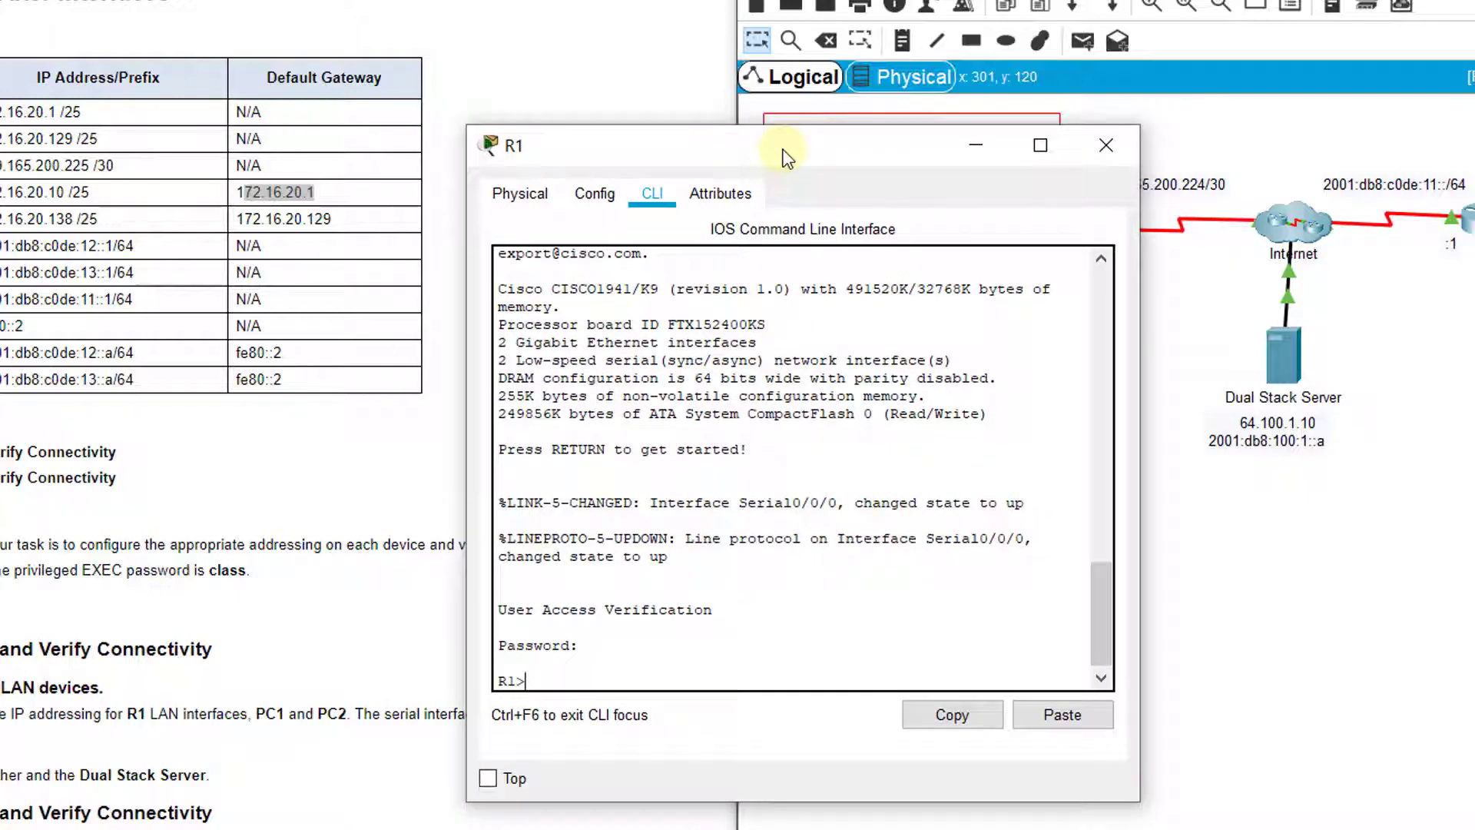
type("en")
key("Return")
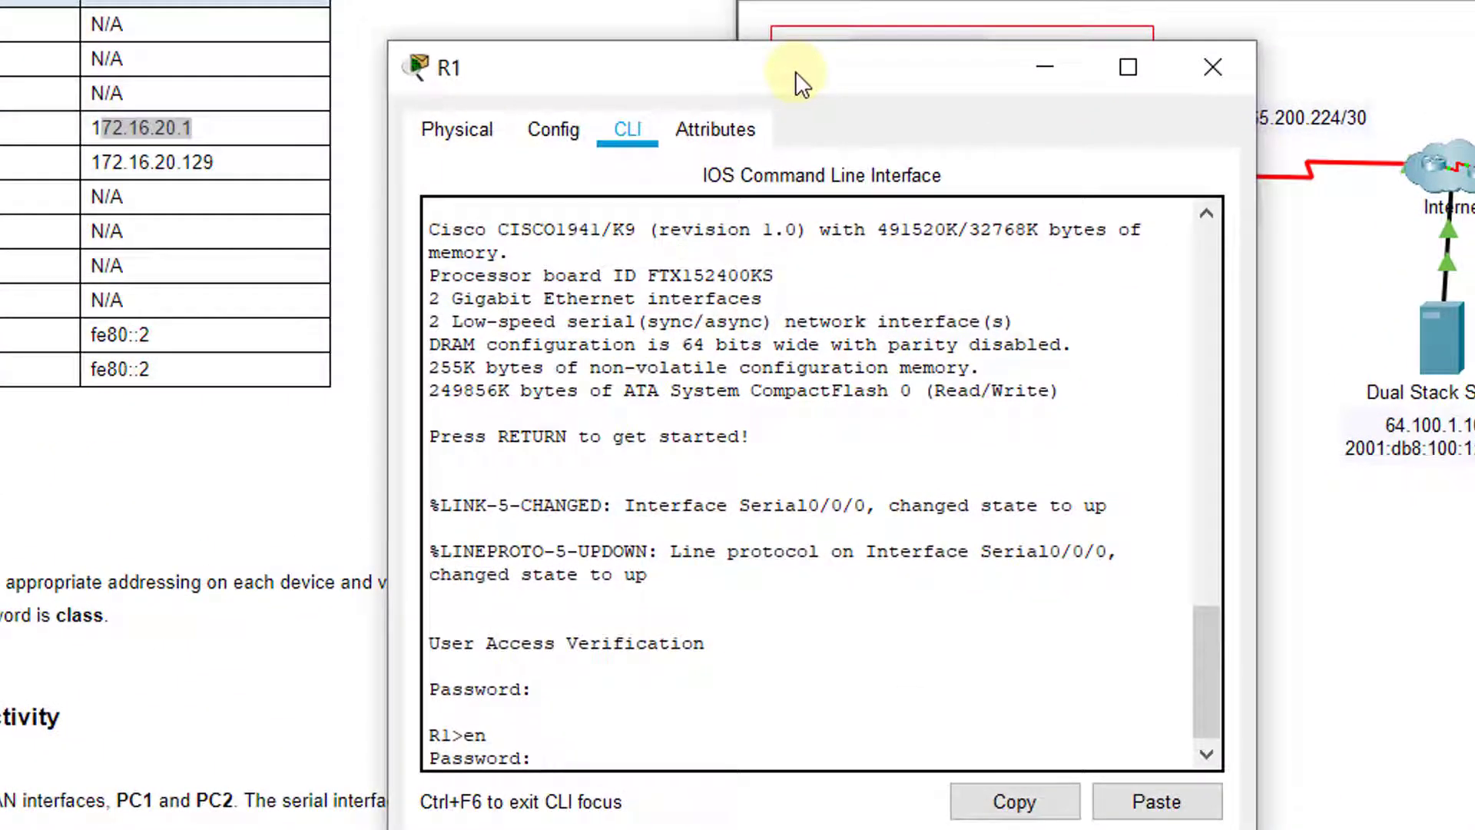
key("Return")
key("Return")
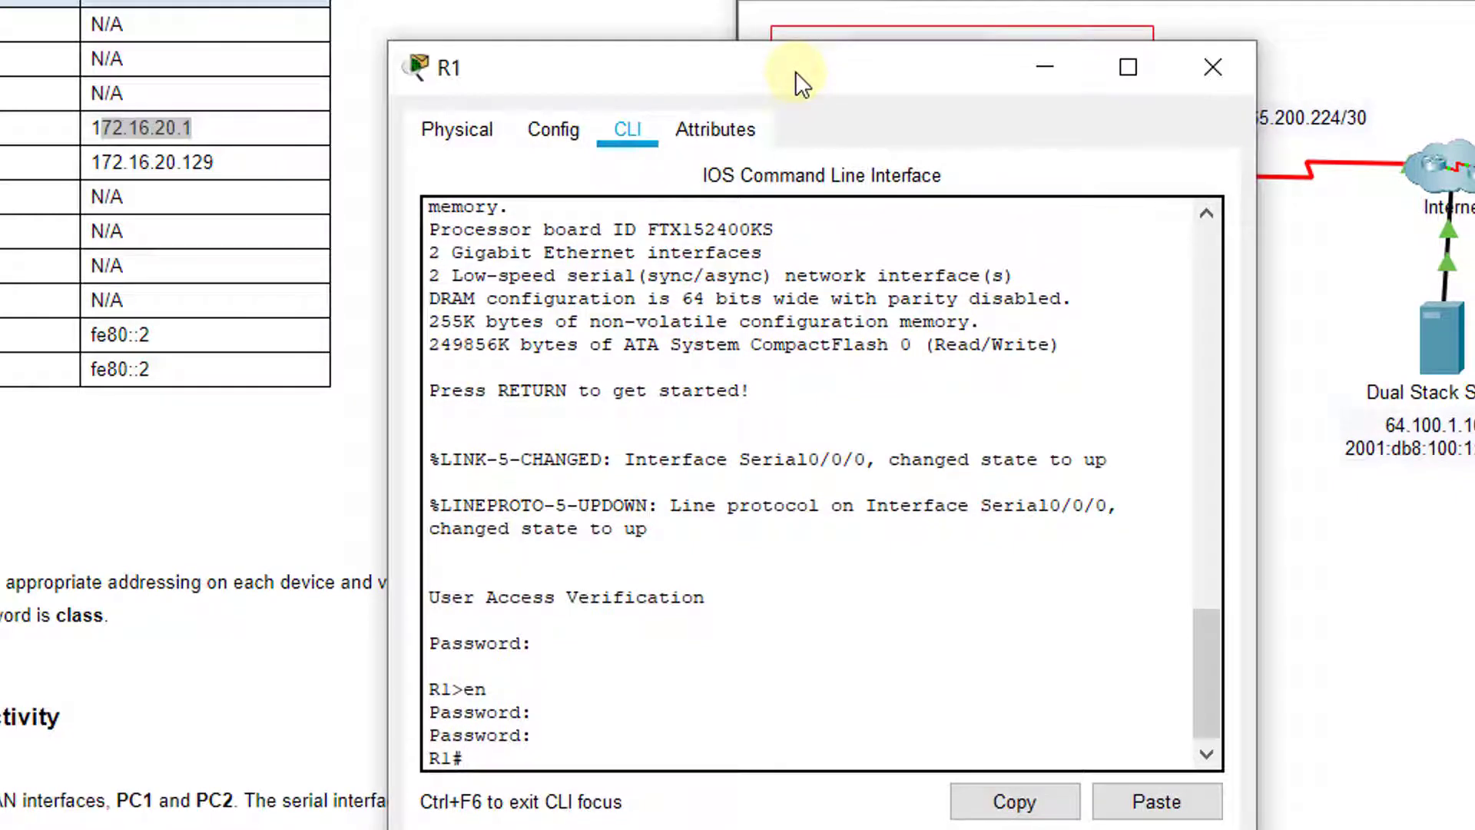
type("config t")
key("Return")
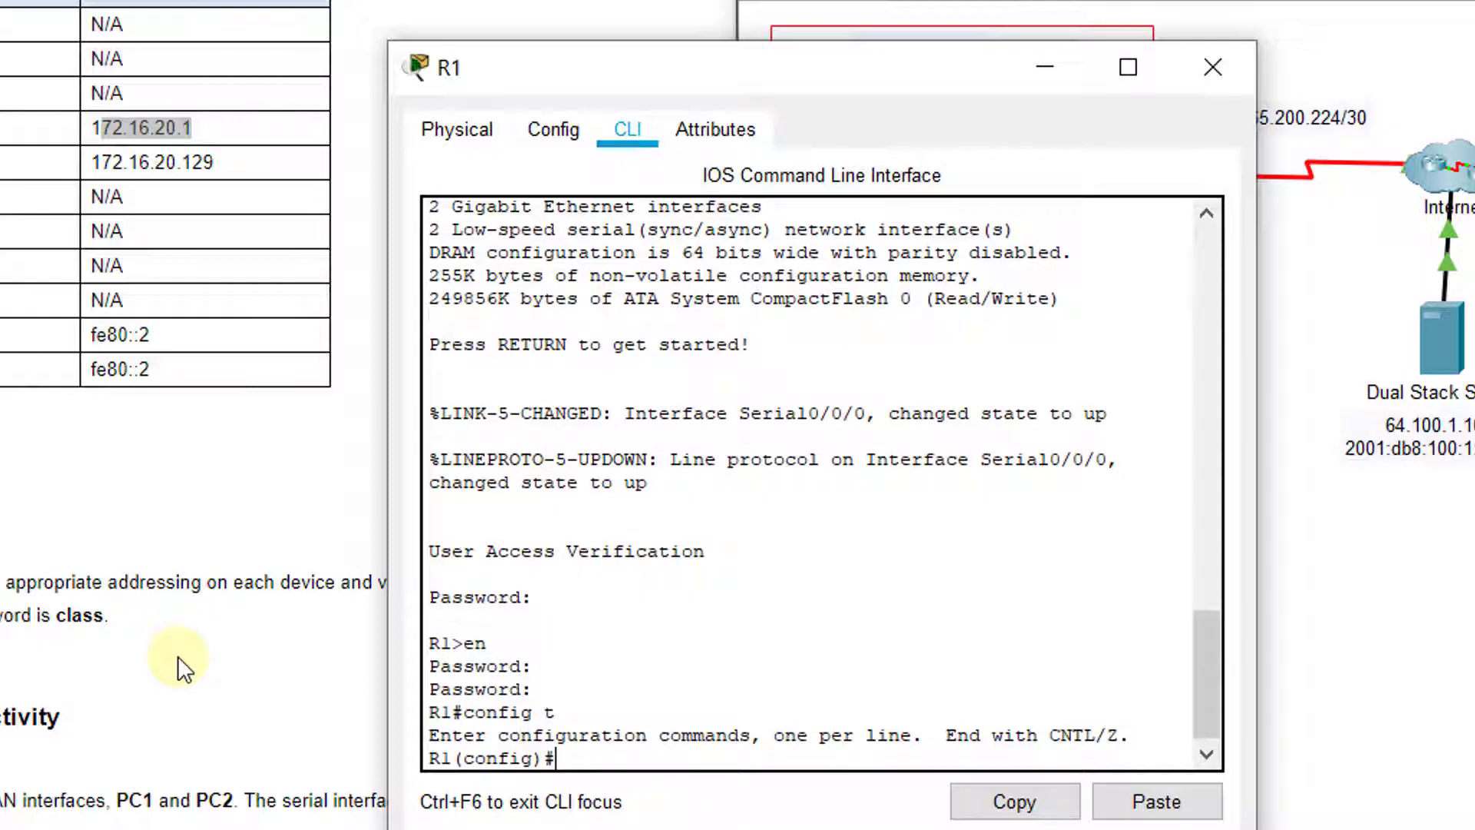
Assign 172.16.20.1 255.255.255.128 to R1's interface G0/0
type("int g0/0")
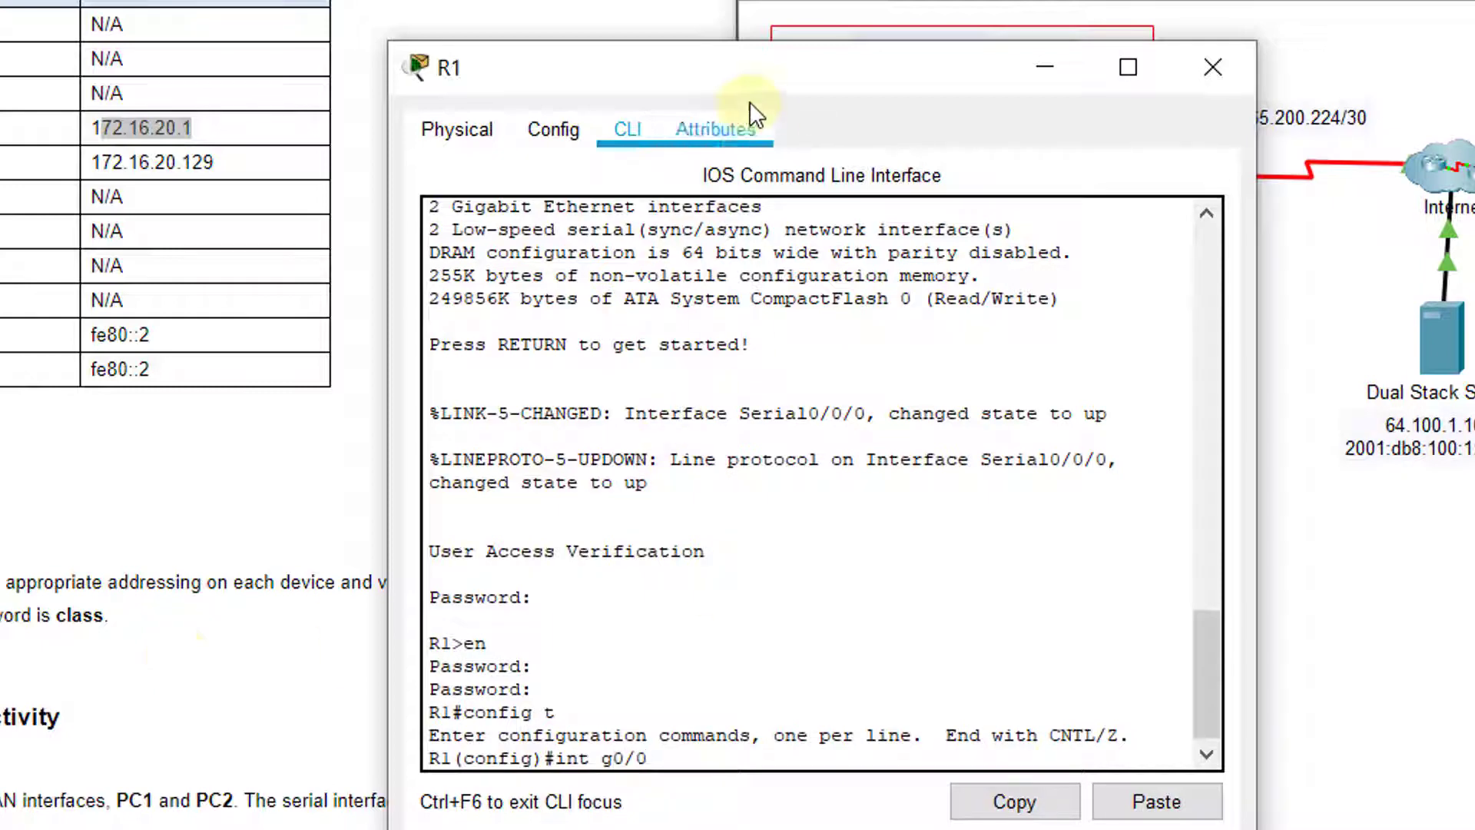
left_click_drag(763, 66, 418, 15)
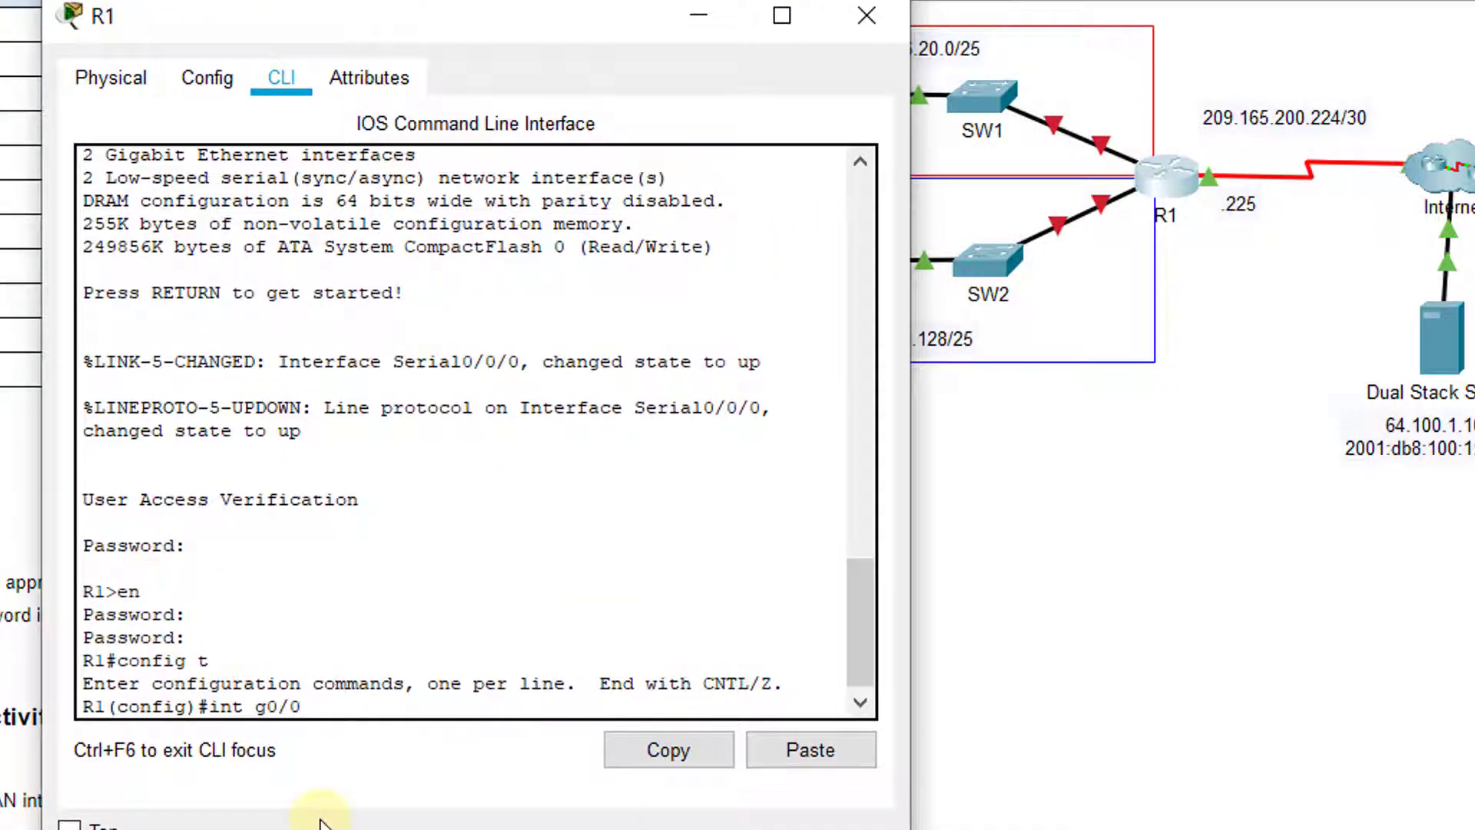
key("Return")
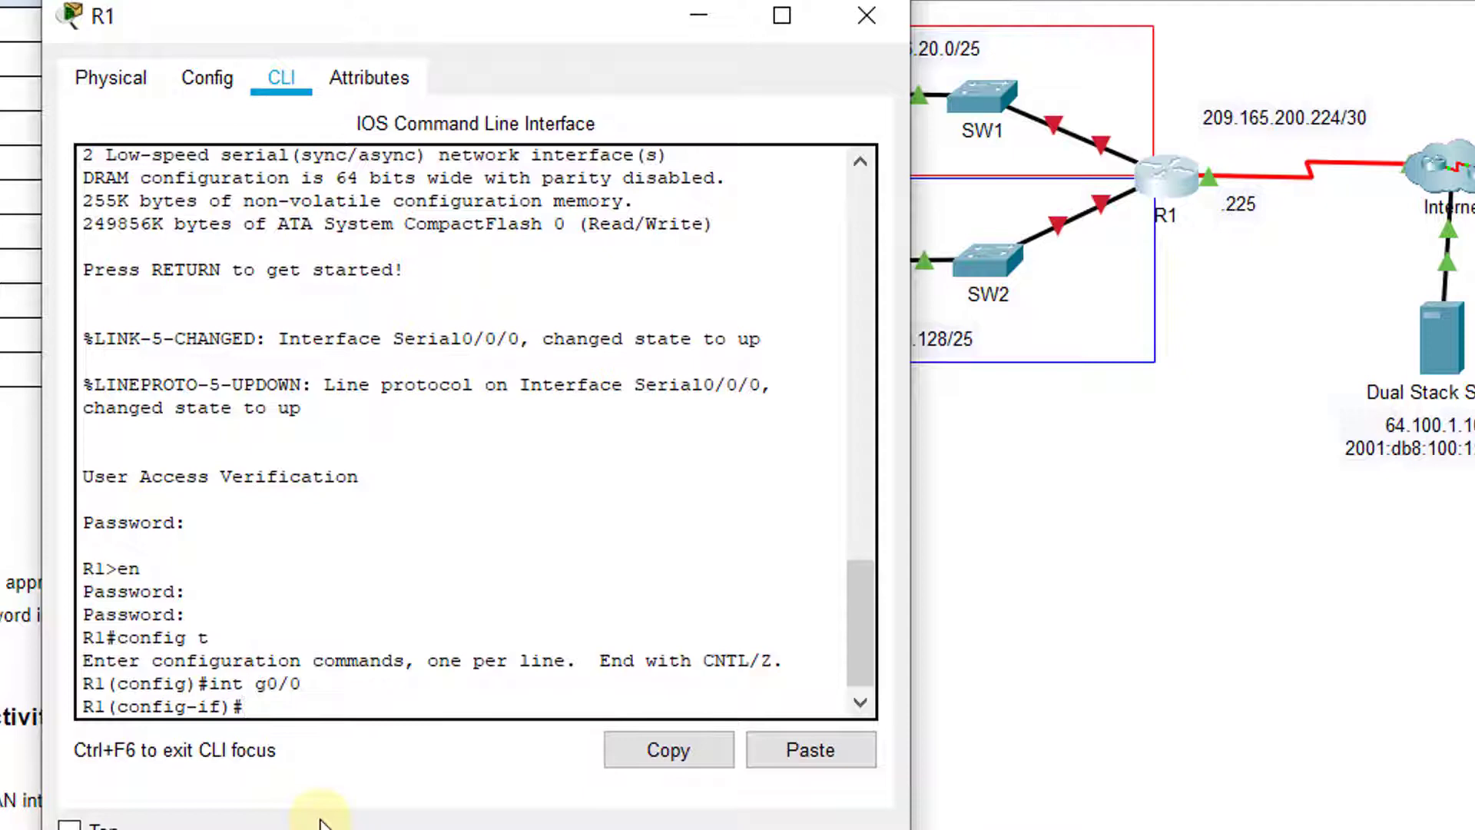
type("ip add 172.16.20.1")
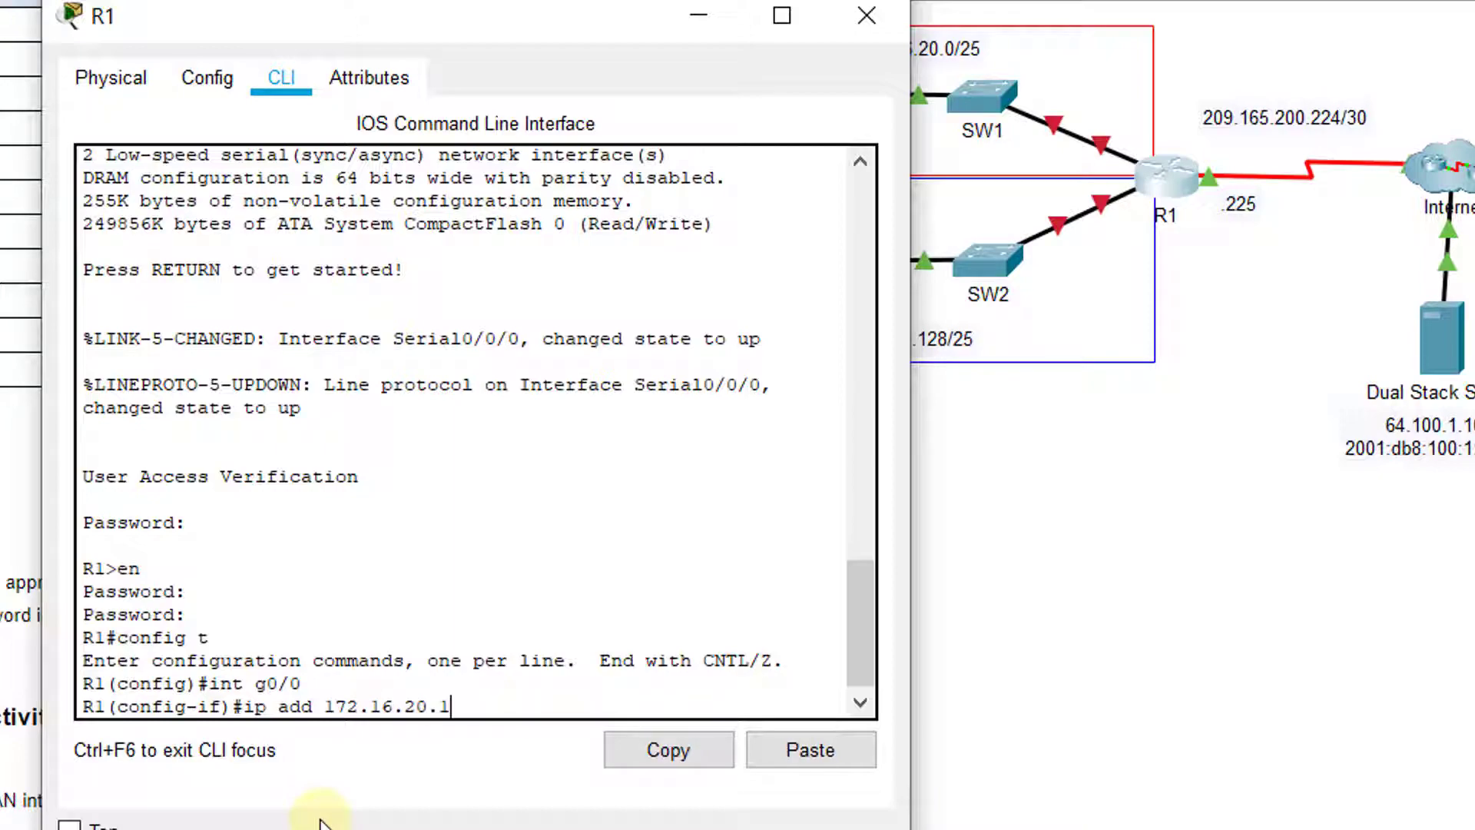
left_click_drag(406, 22, 714, 31)
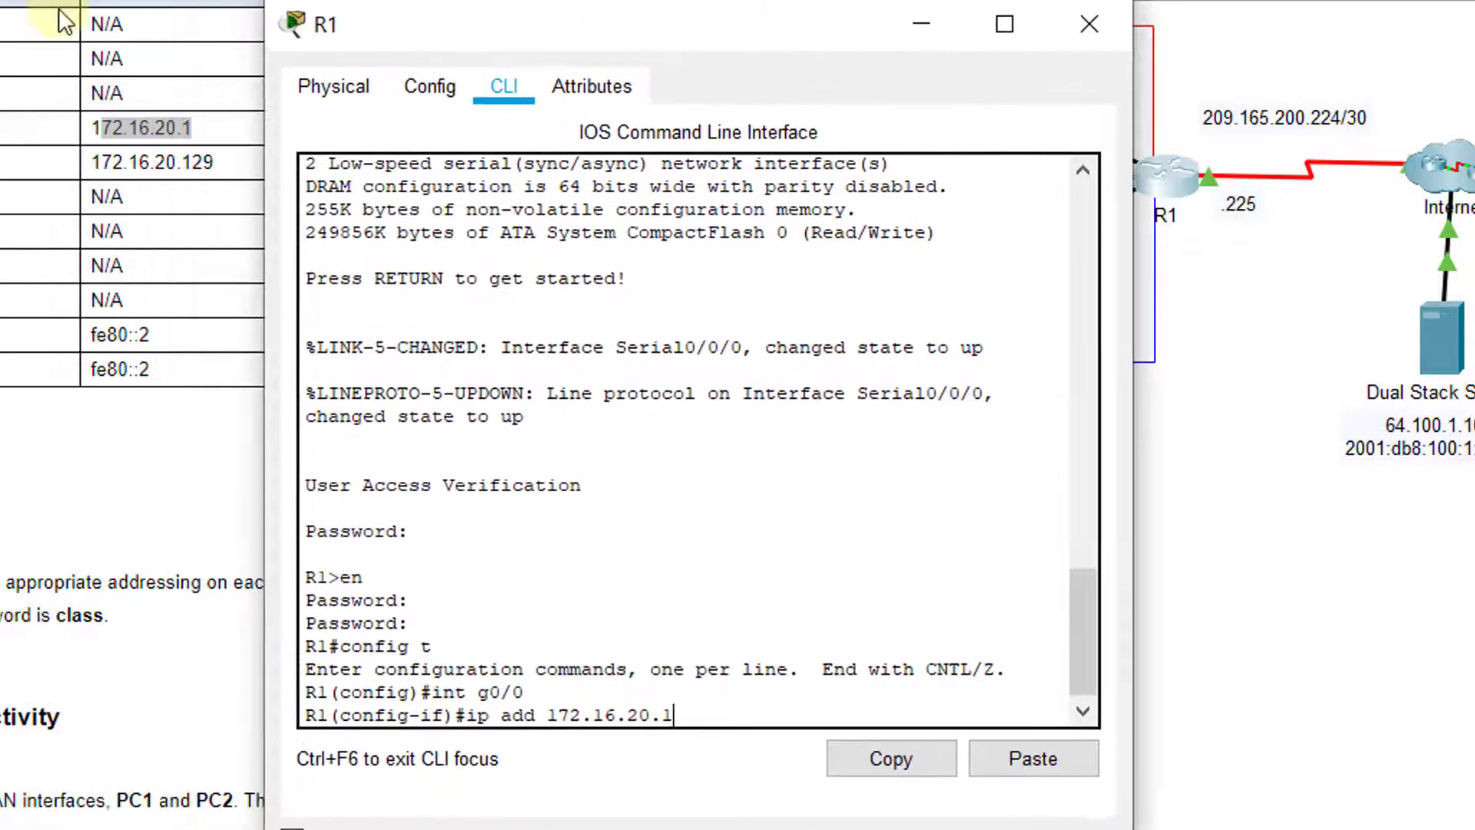
left_click(61, 14)
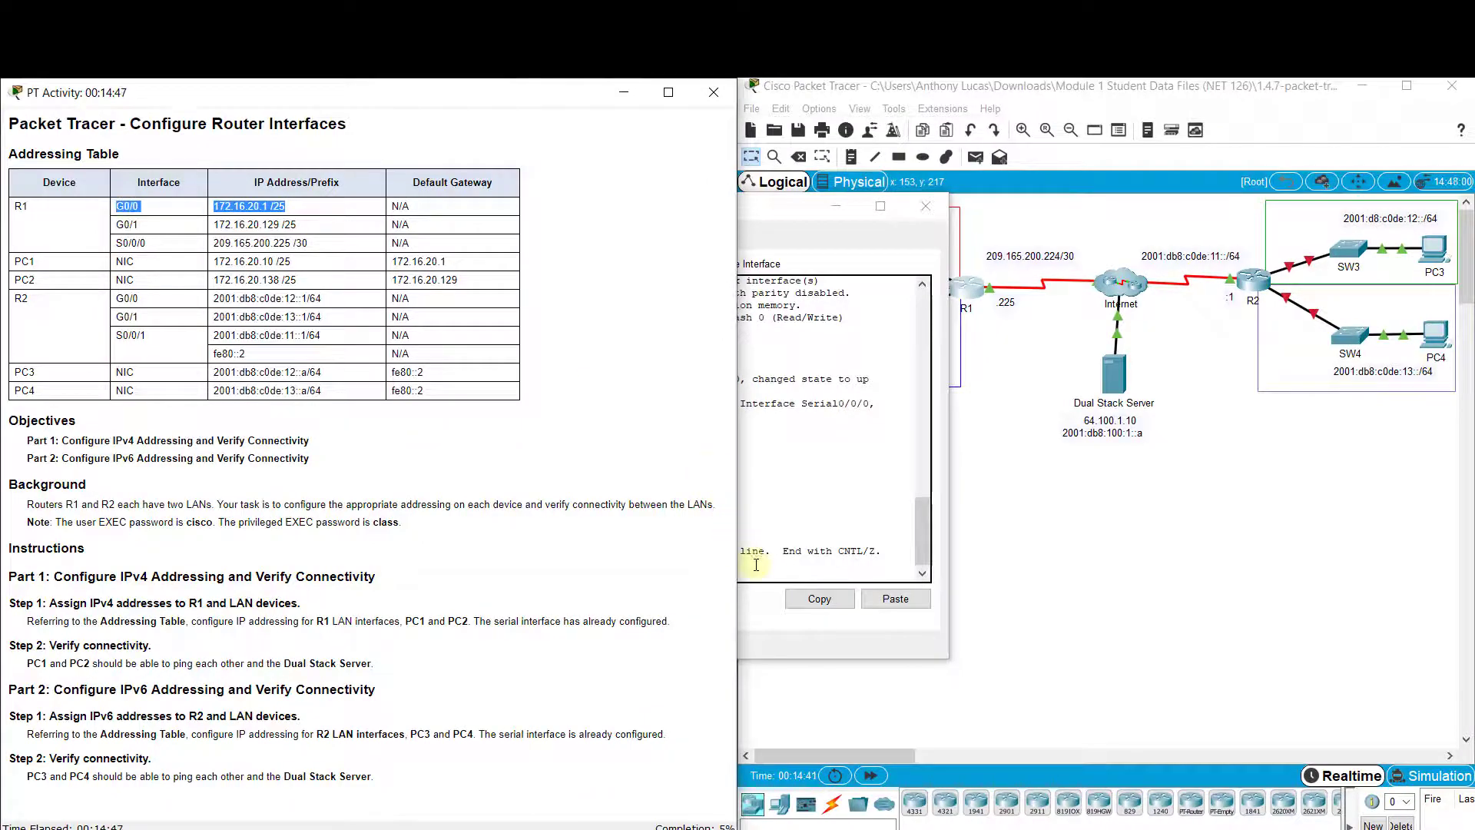
left_click(768, 577)
type("1 ")
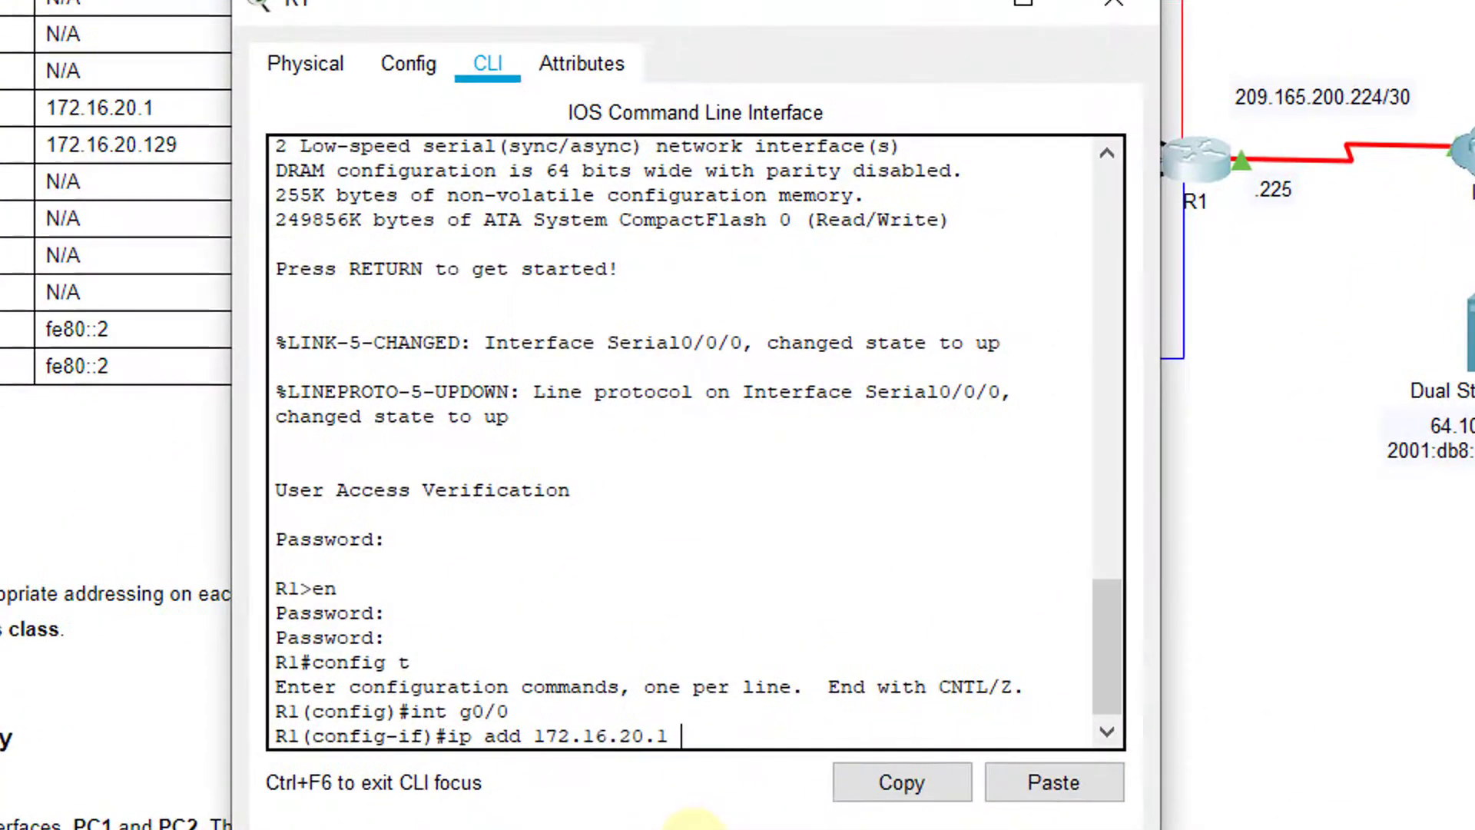
type("255.255.255.128")
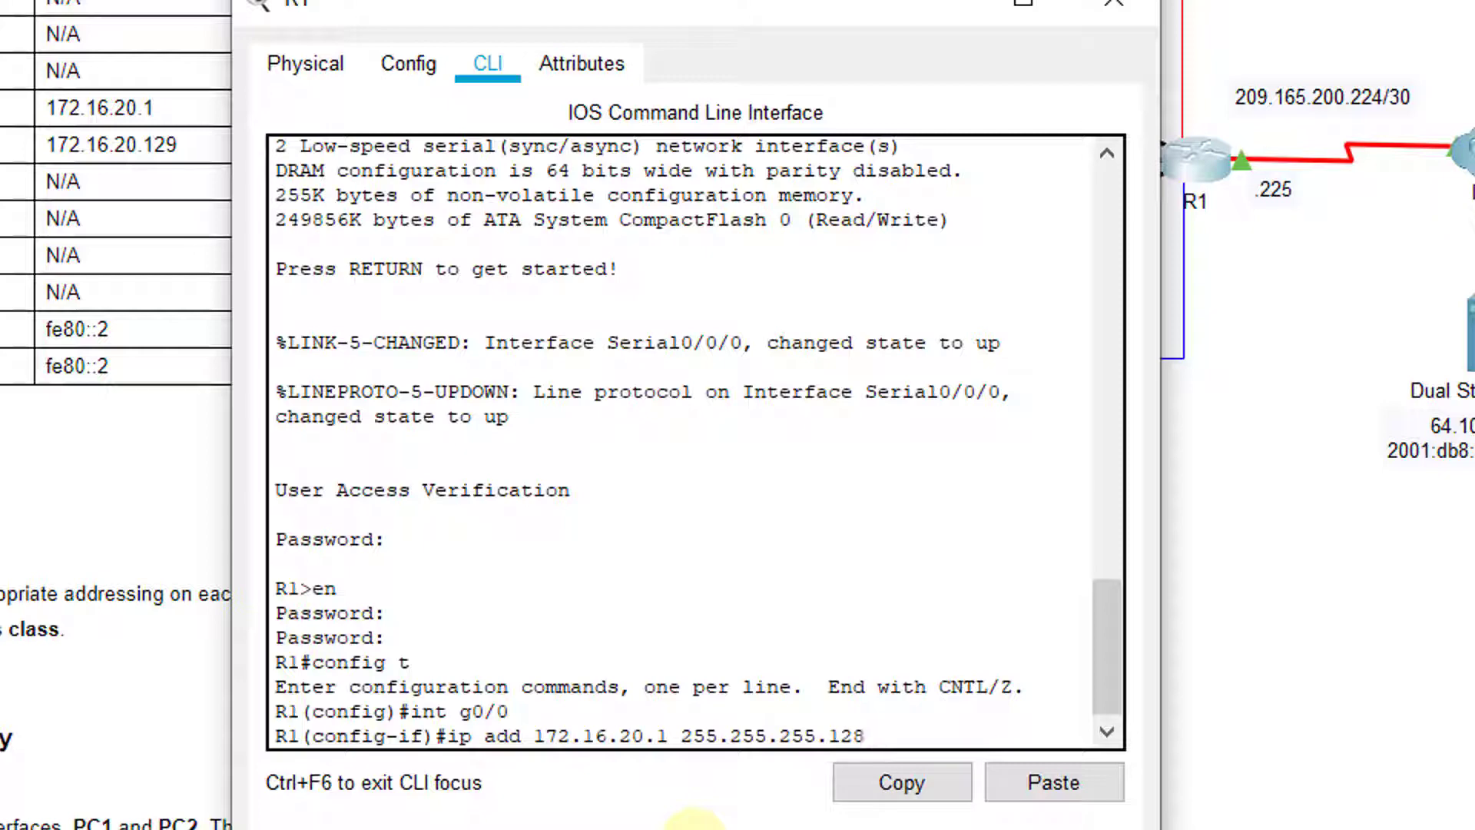
key("Return")
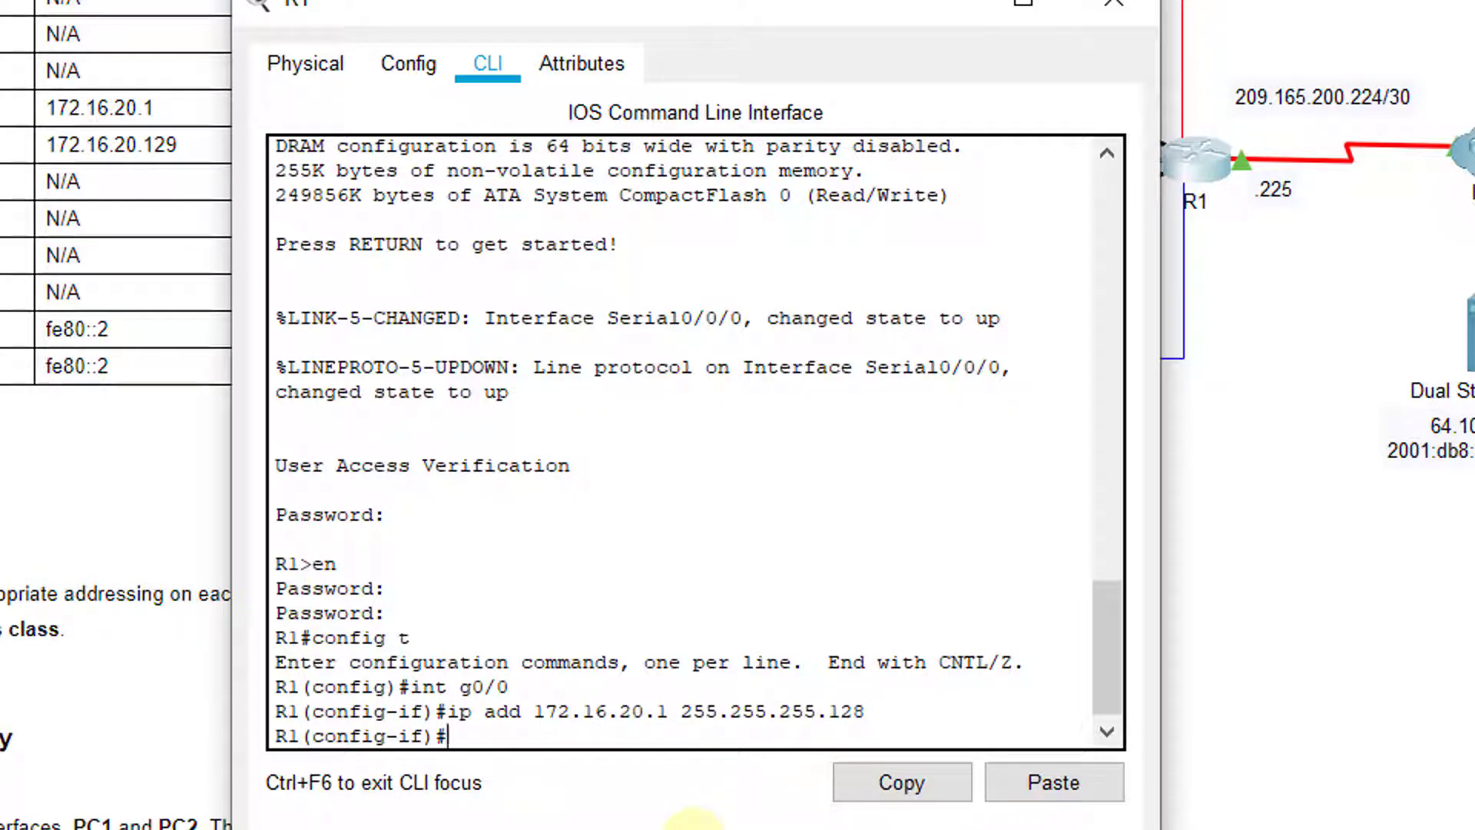
Enable R1's G0/0 interface with no shutdown
type("no shutdown")
key("Return")
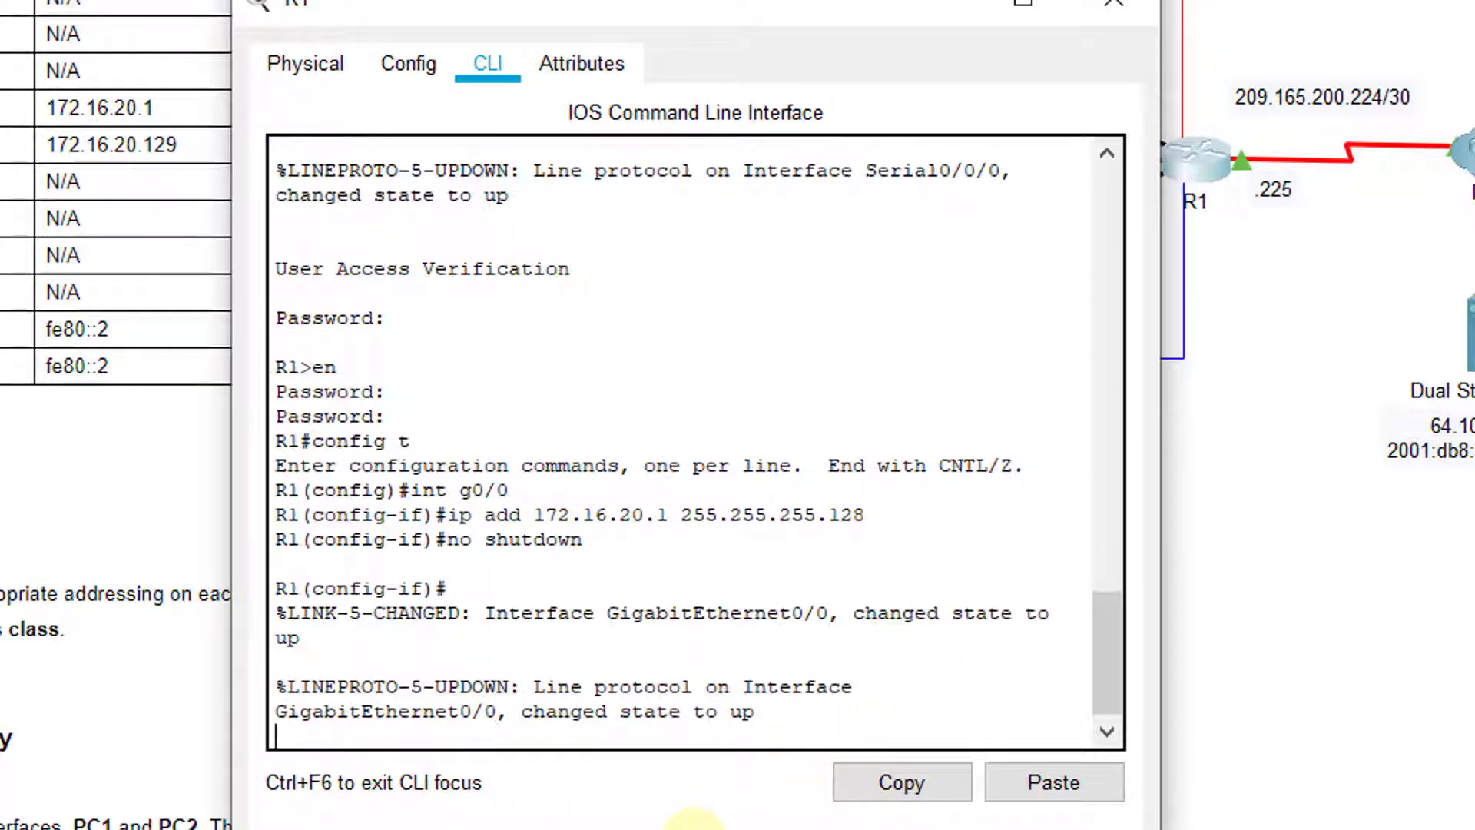
key("Return")
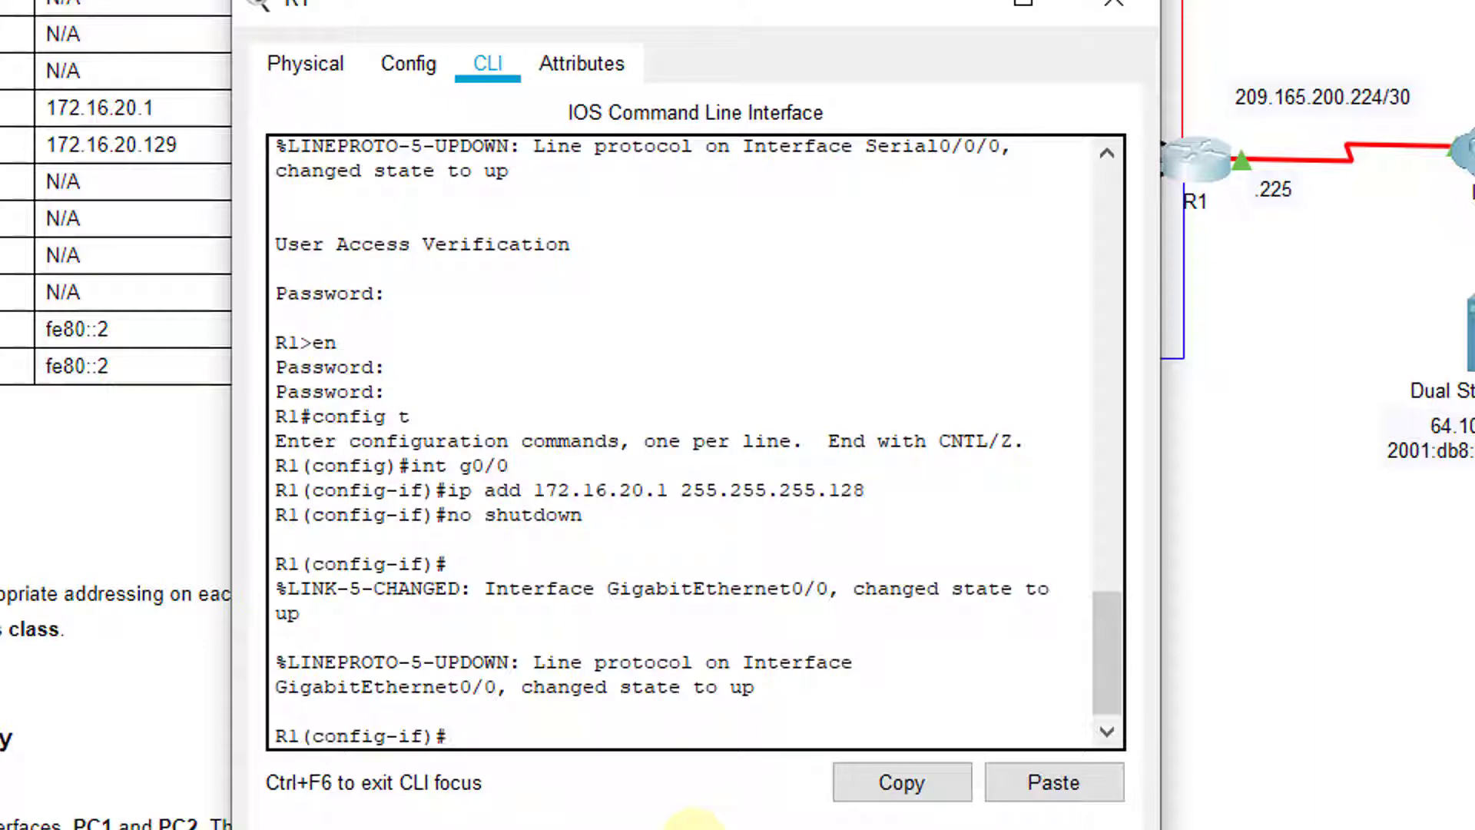
left_click_drag(790, 16, 1228, 224)
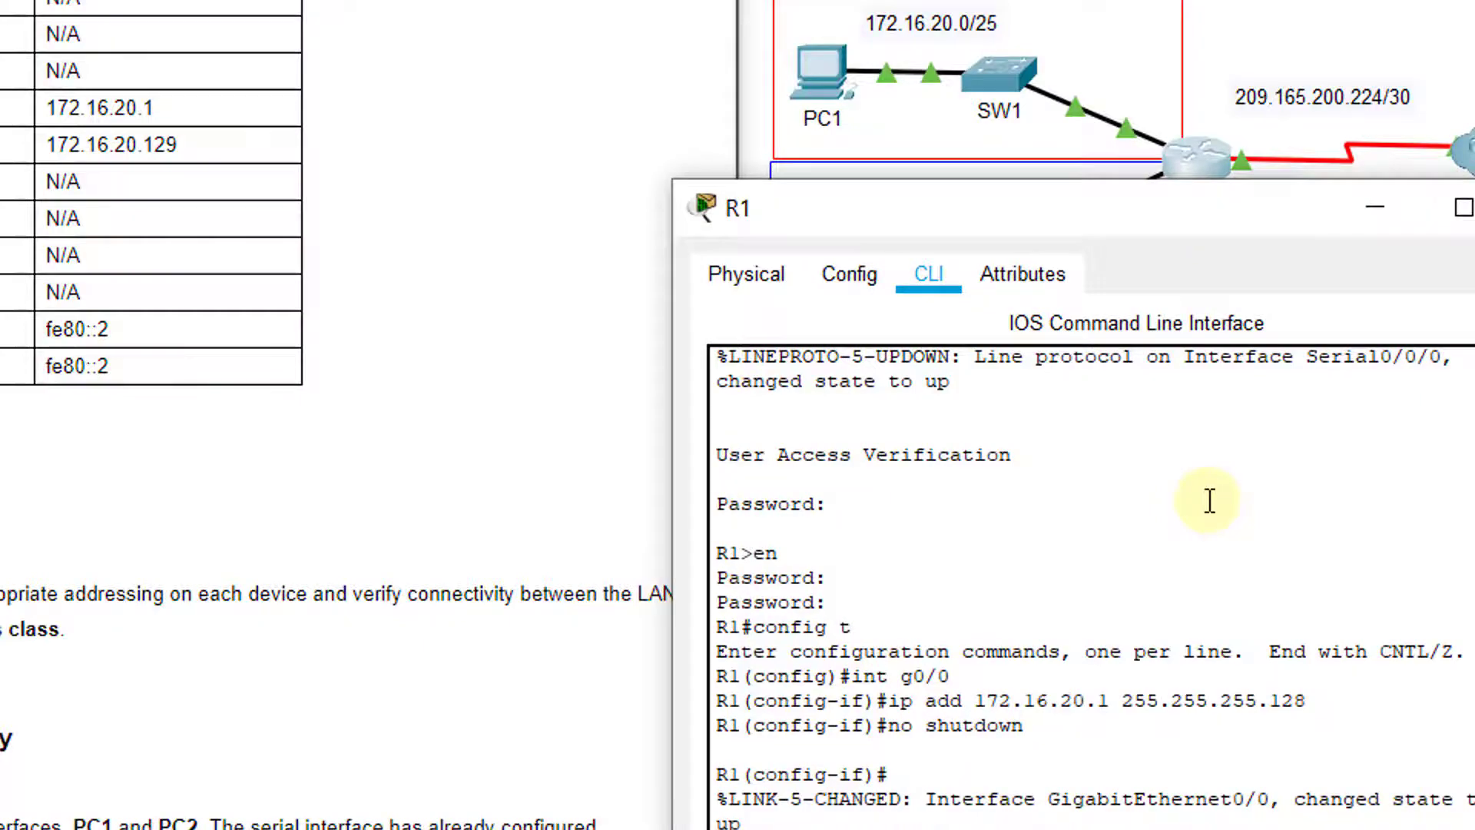
Describe G0/0 as 'Connection to SW1' and exit interface configuration
type("description Connection to")
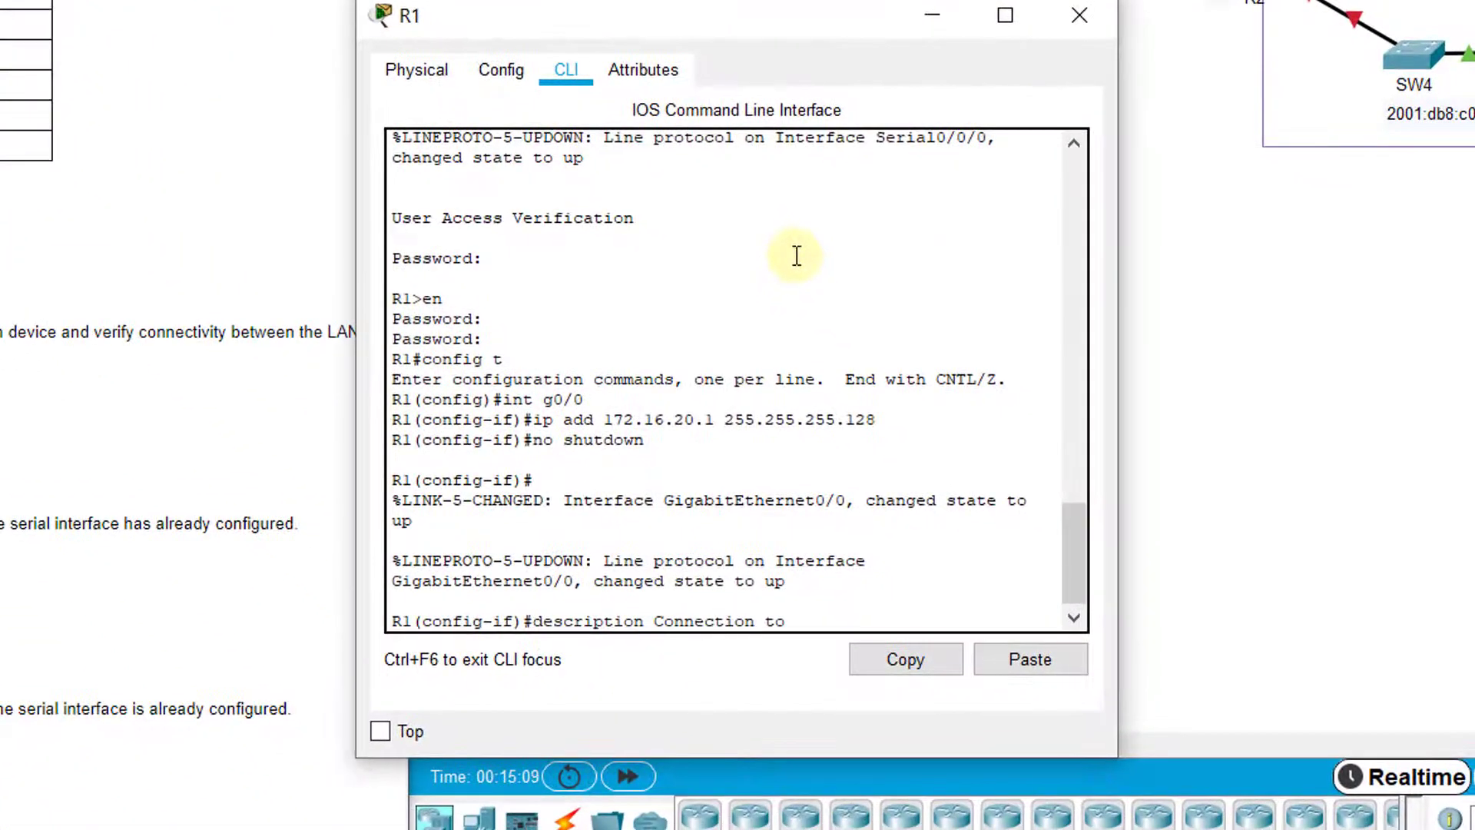
type(" SW1")
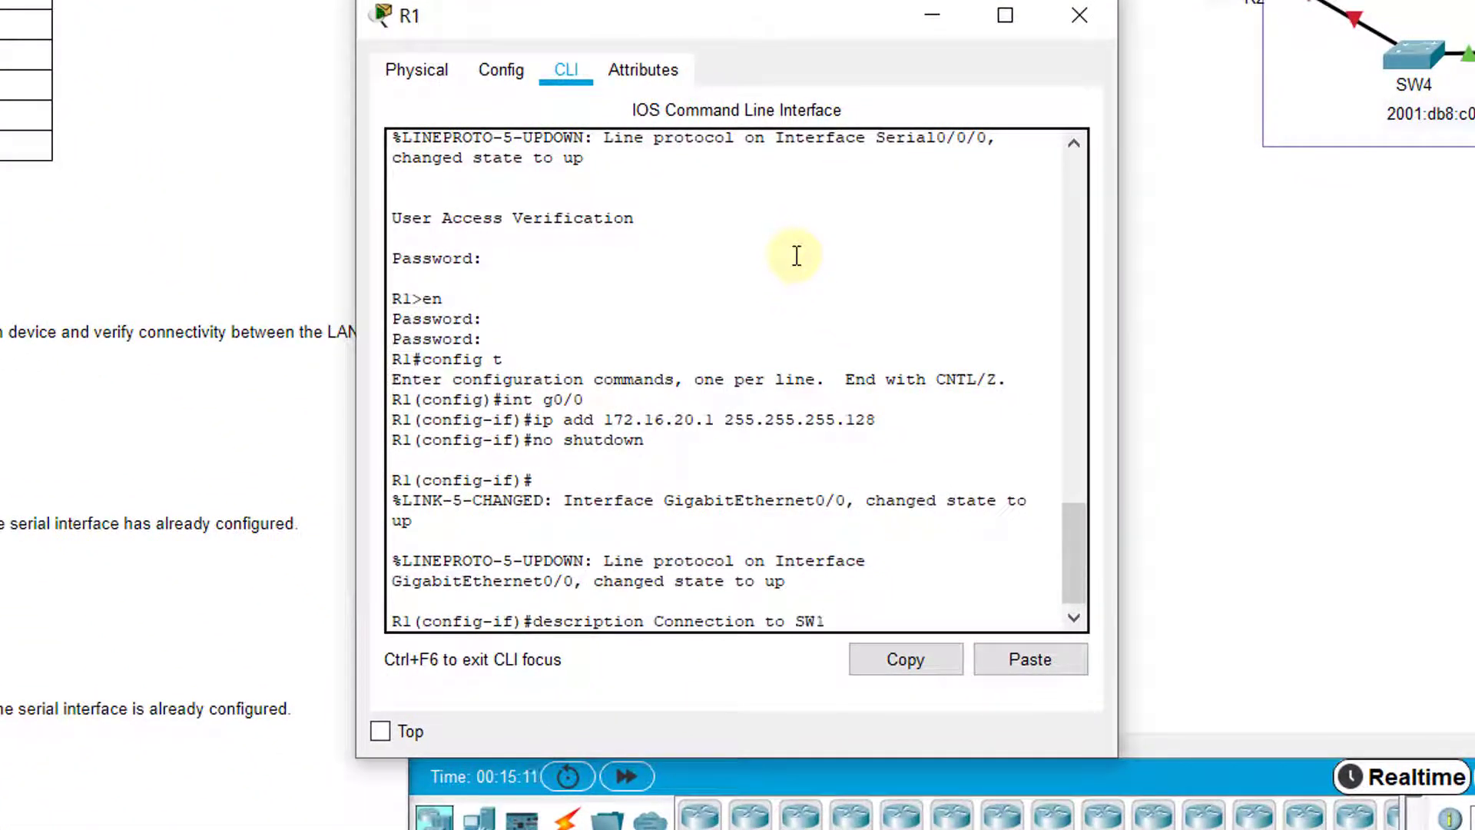
key("Return")
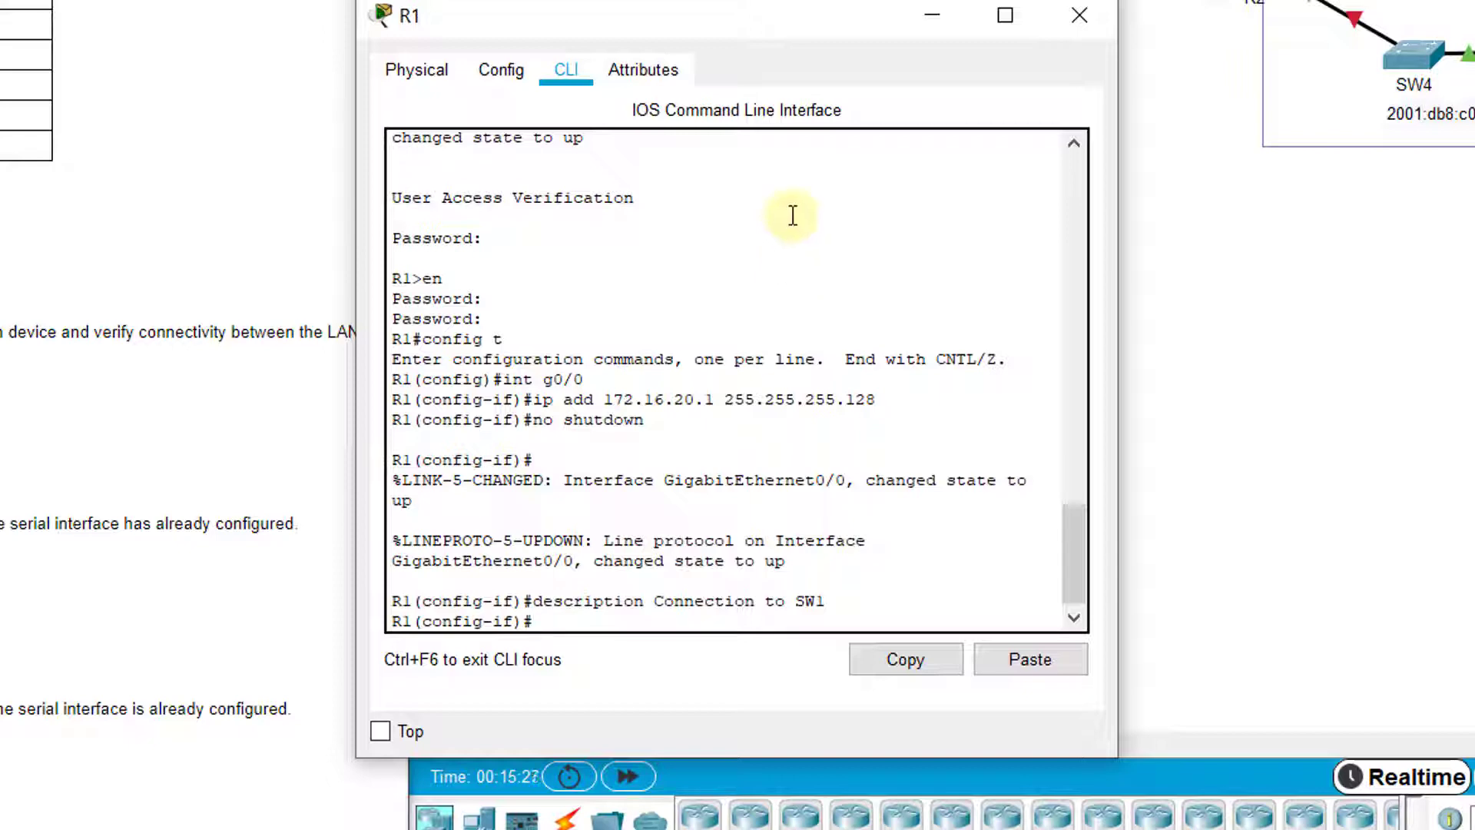
type("t")
key("Return")
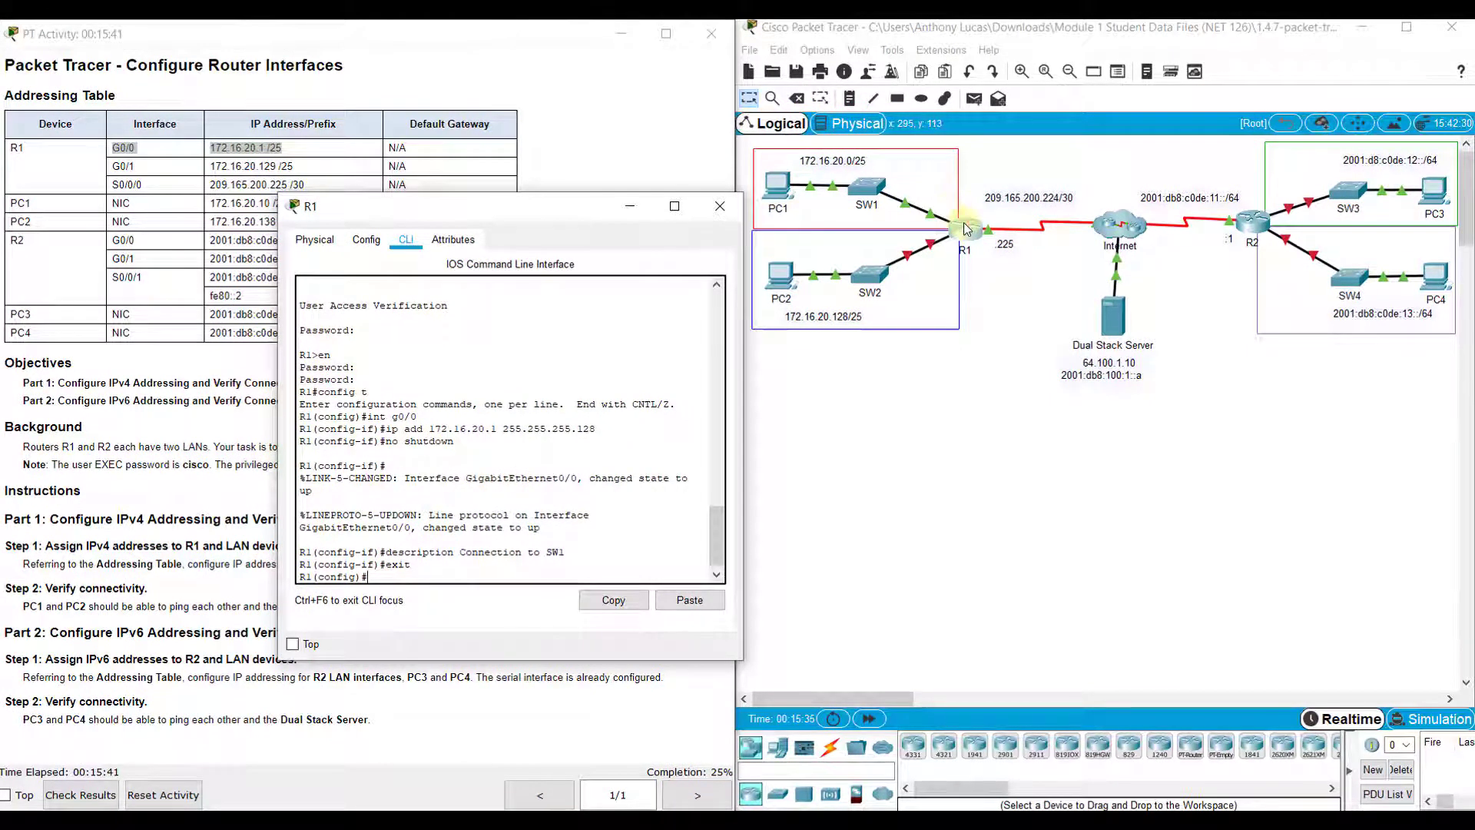
left_click(944, 519)
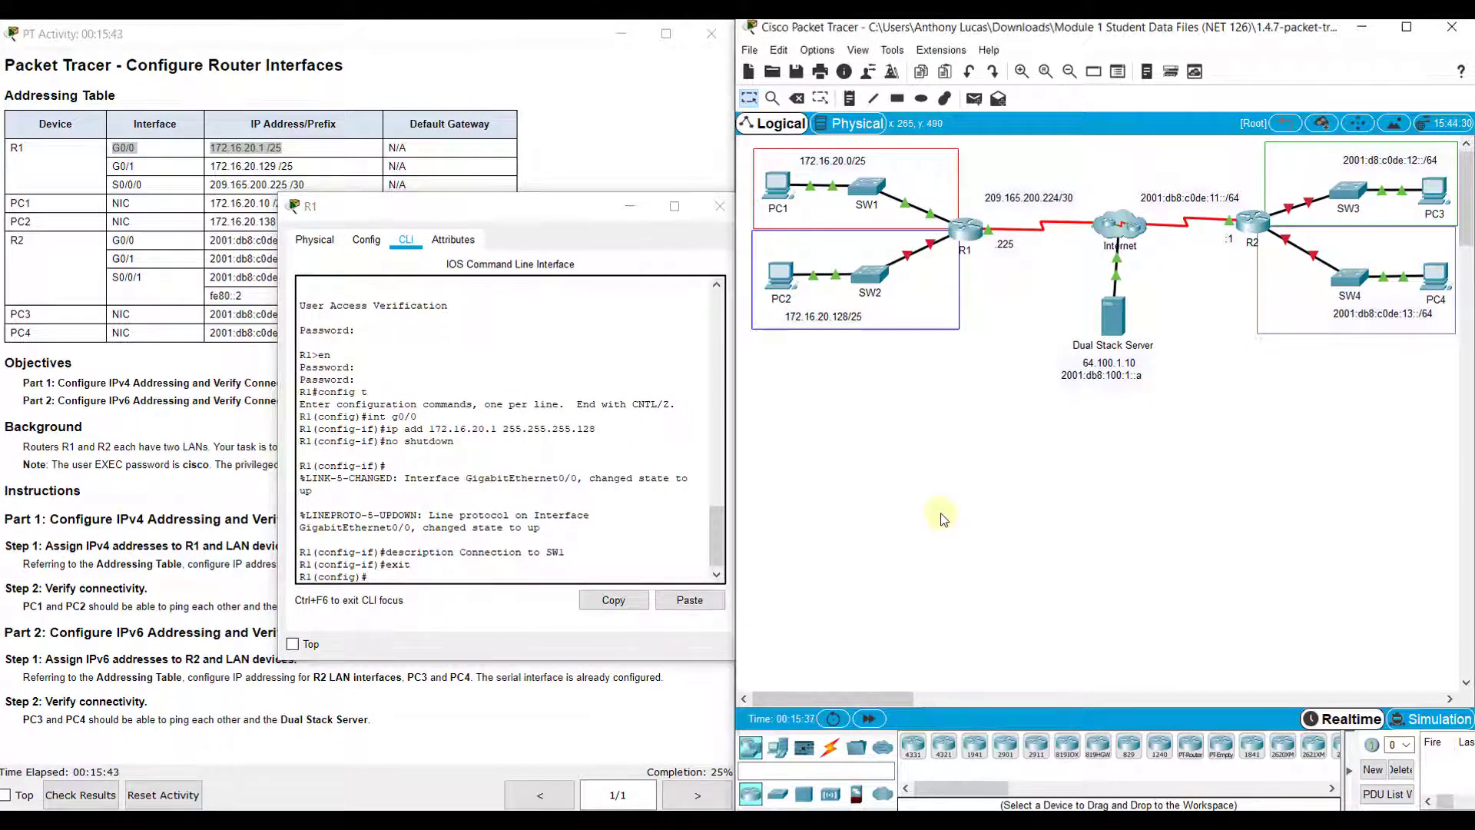
left_click_drag(473, 206, 451, 194)
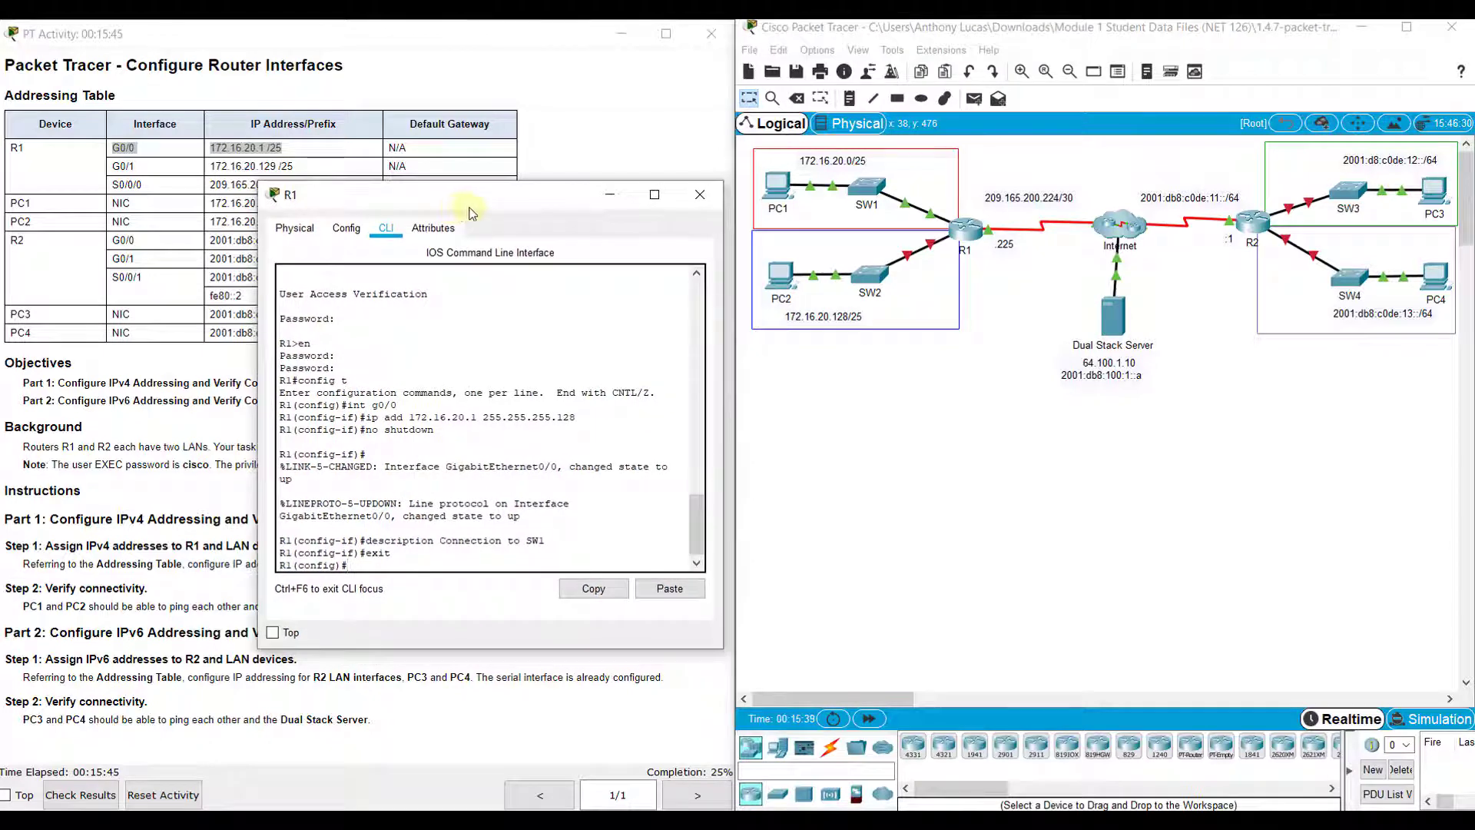
In PC2's IP Configuration, enter IPv4 172.16.20.138 with mask 255.255.255.128
left_click(609, 202)
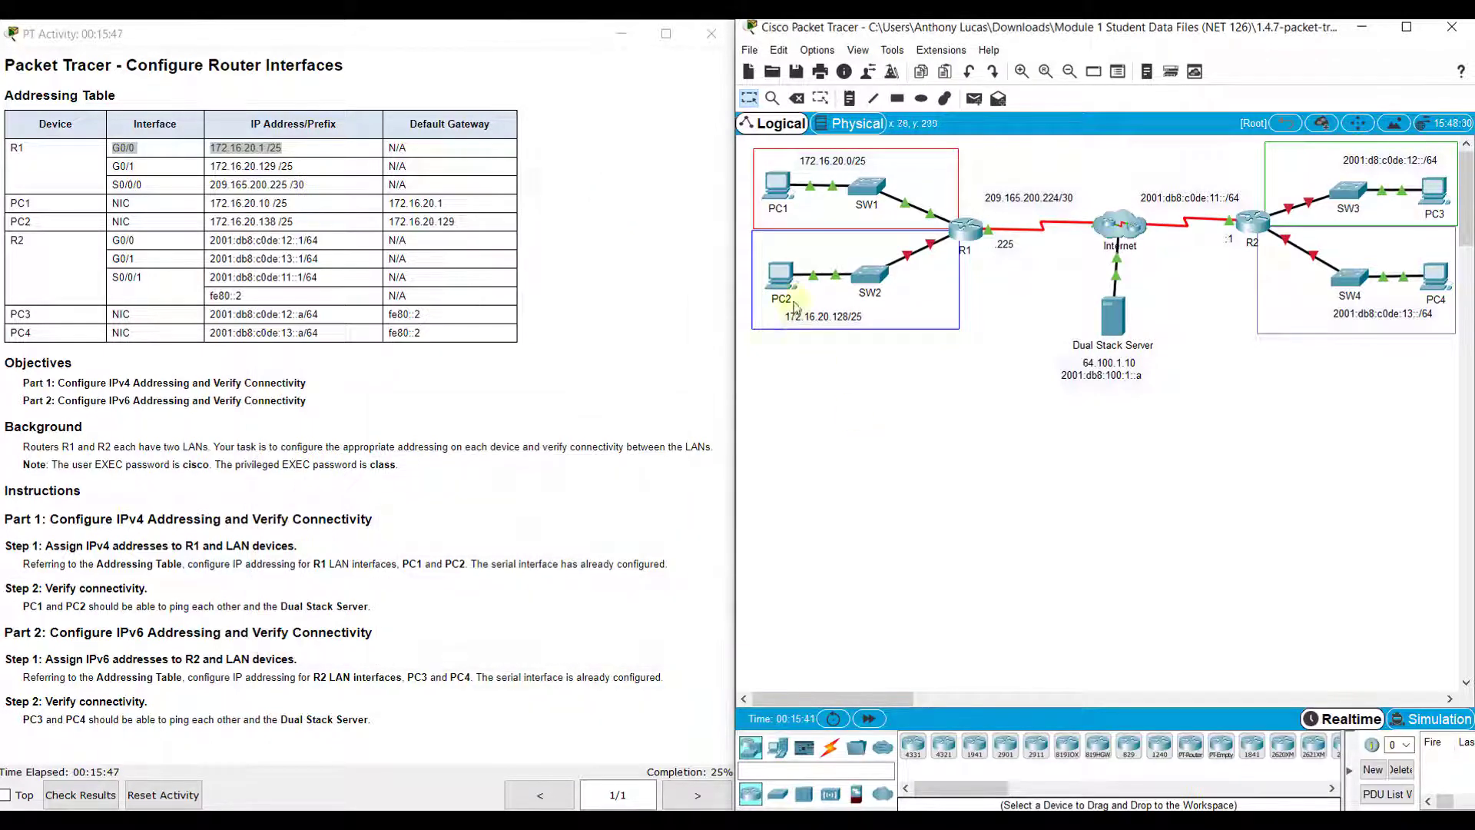
left_click(780, 277)
left_click(642, 215)
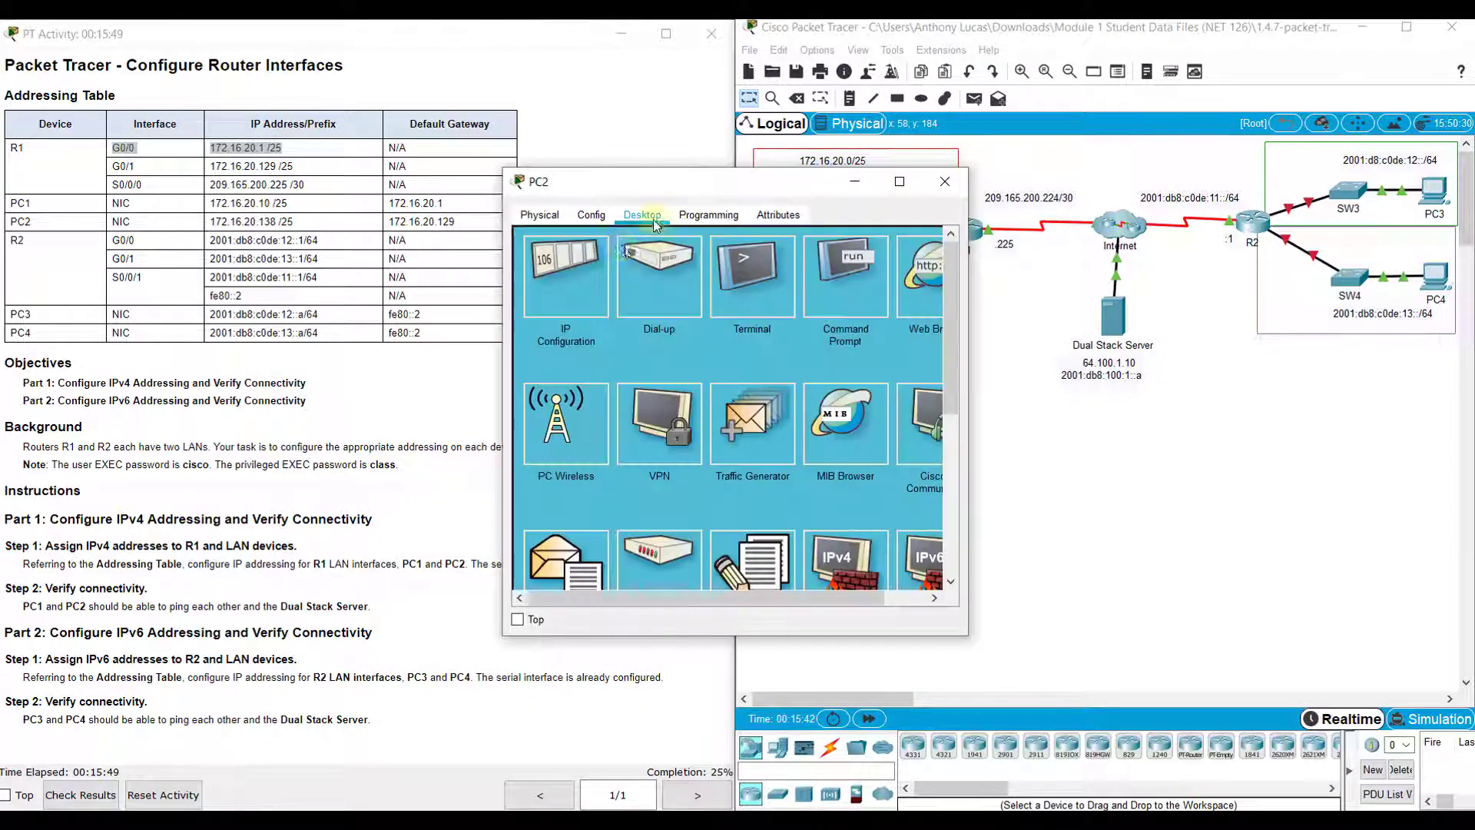
left_click(602, 267)
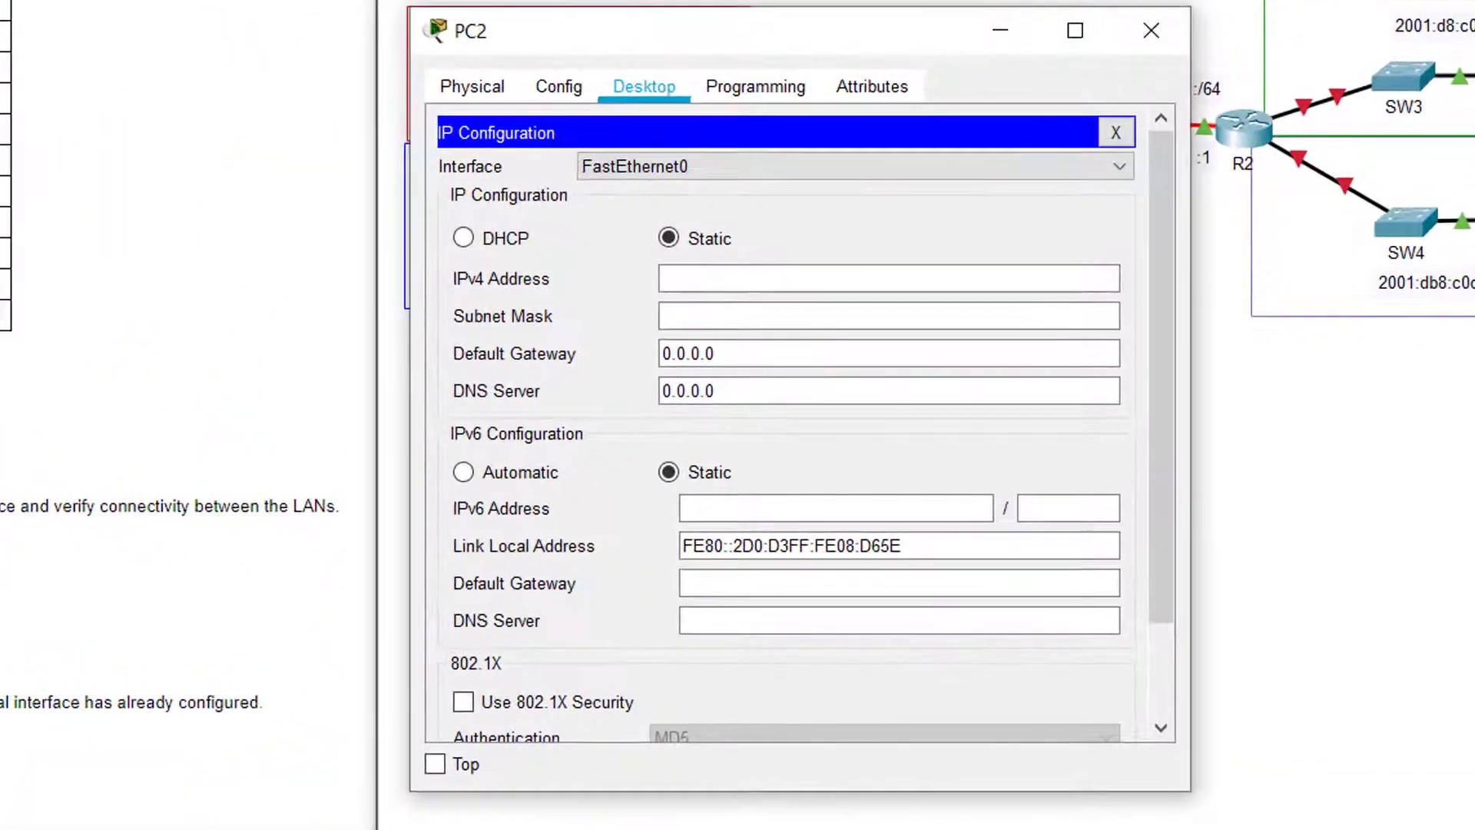
left_click(671, 280)
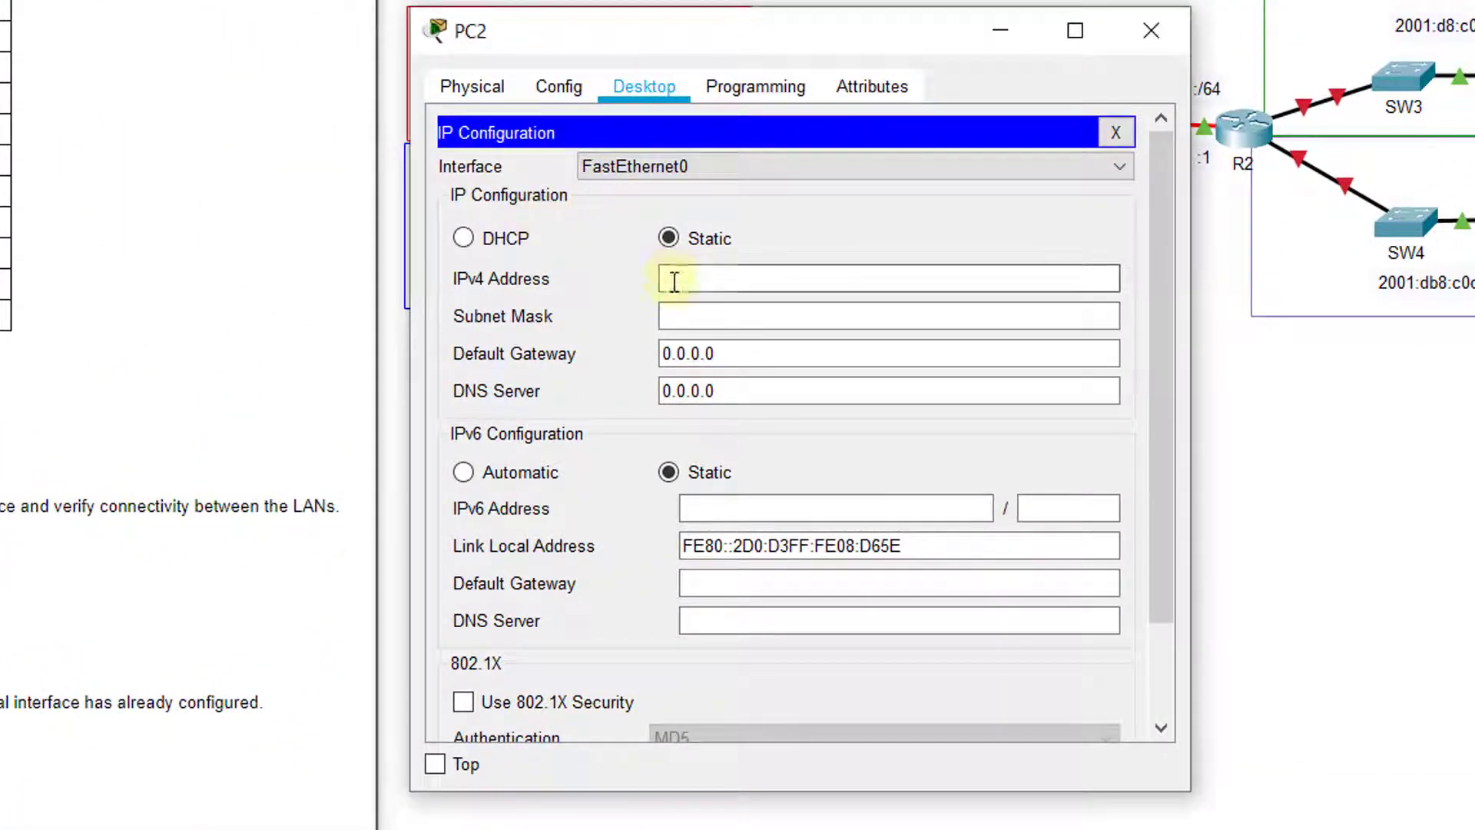
type("172.")
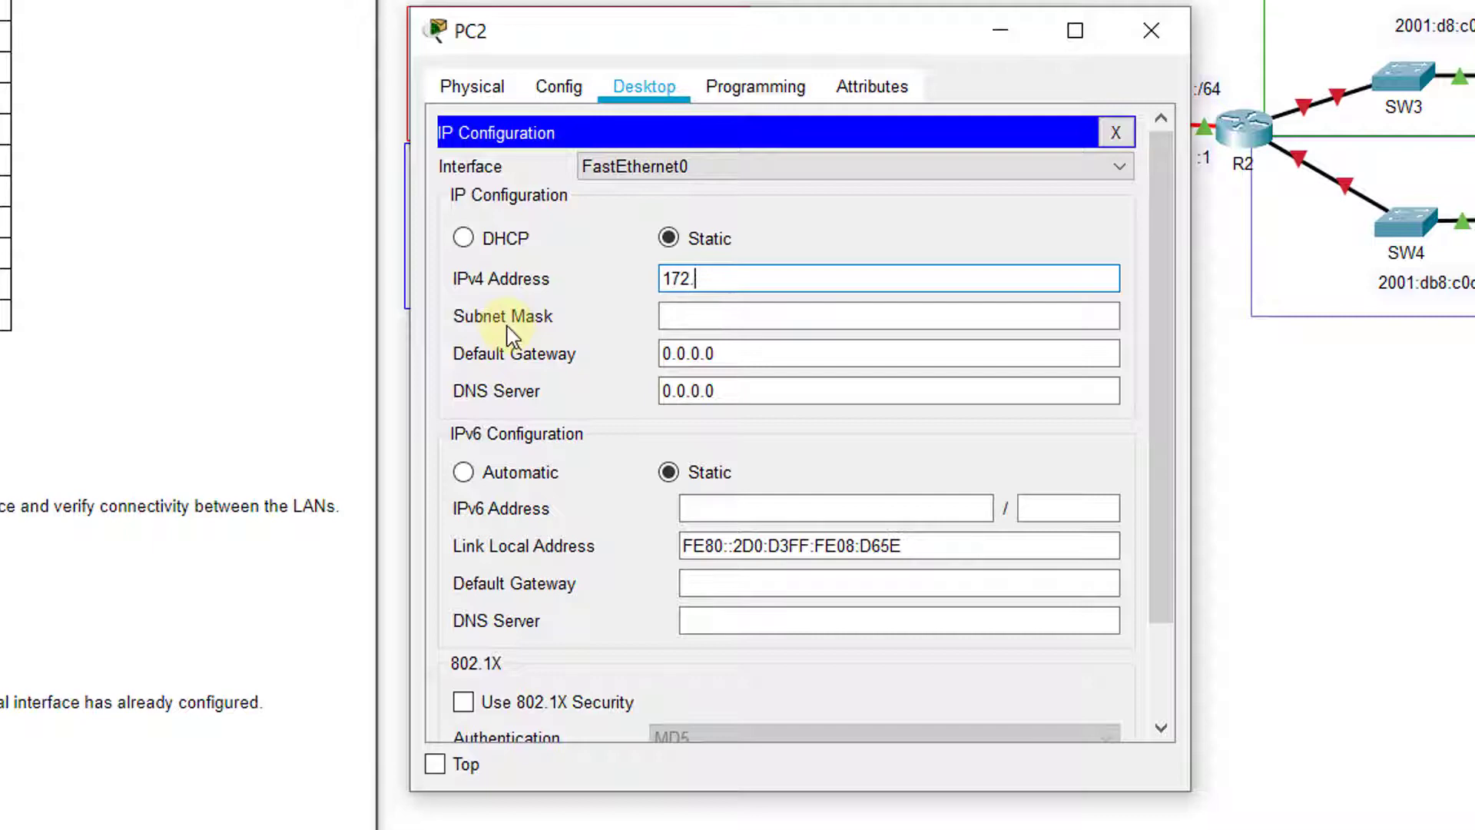
type("16")
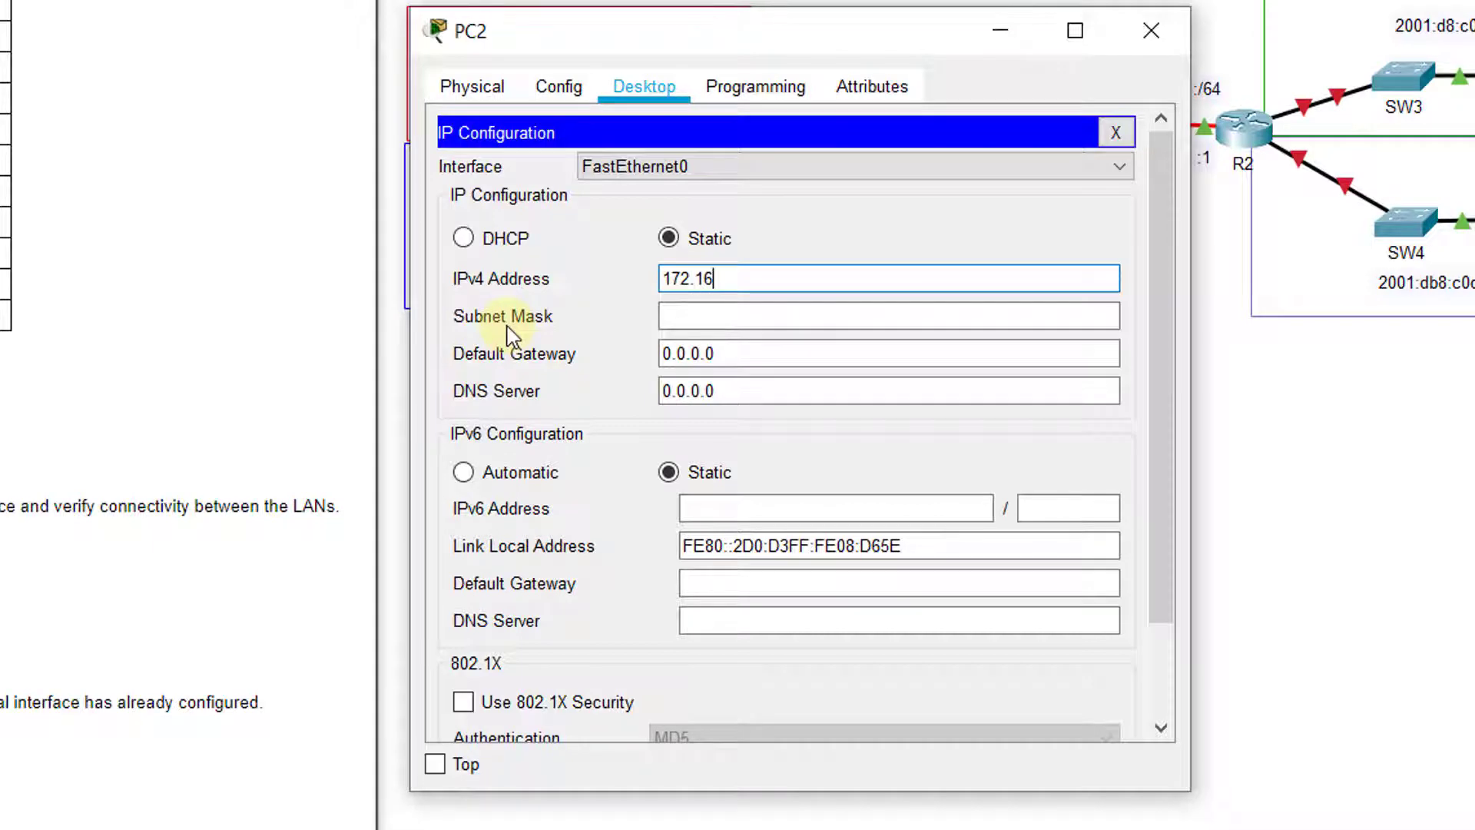
type(".20.138")
key("Tab")
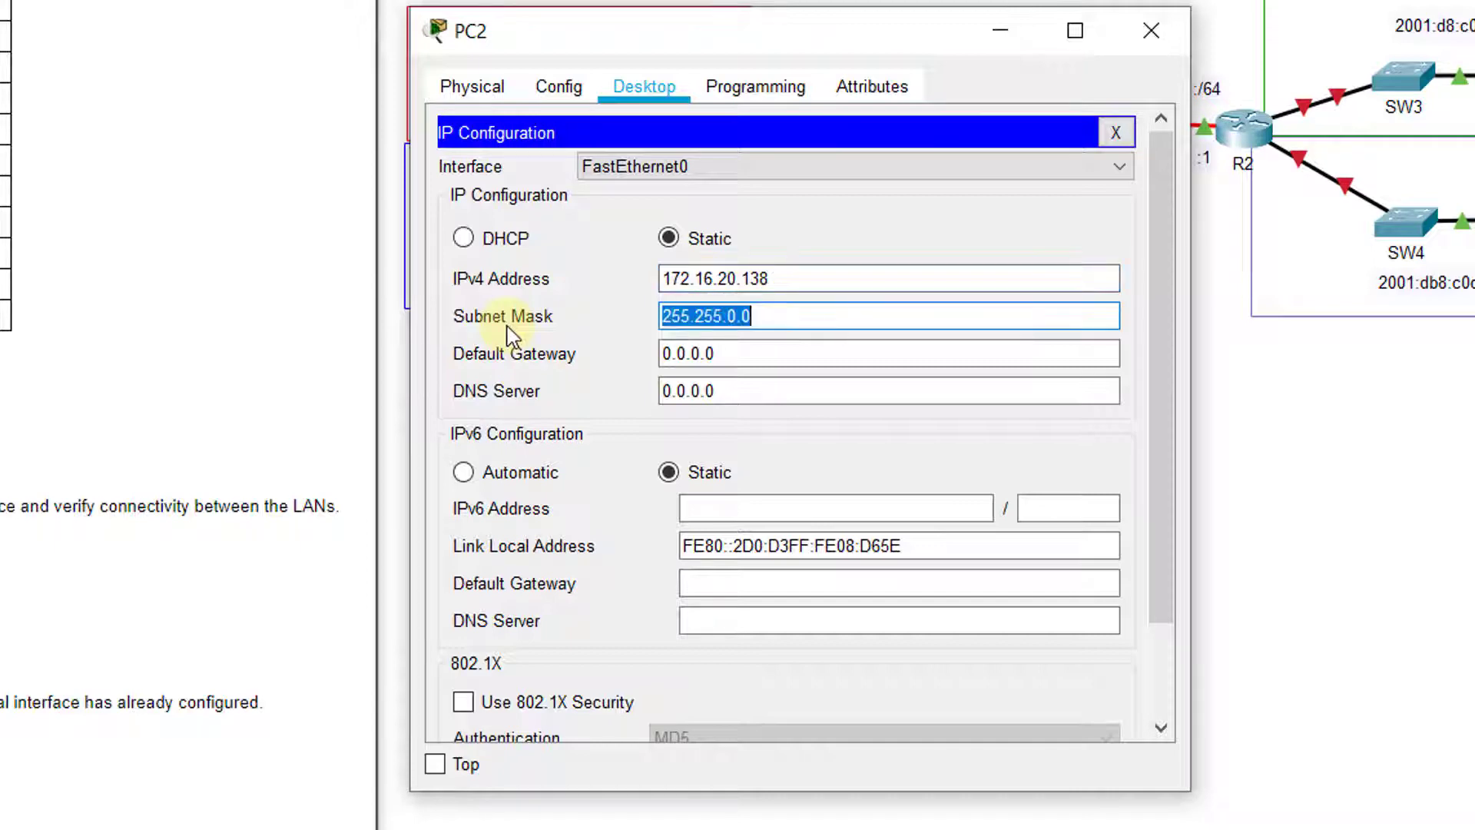
type("255.255.2")
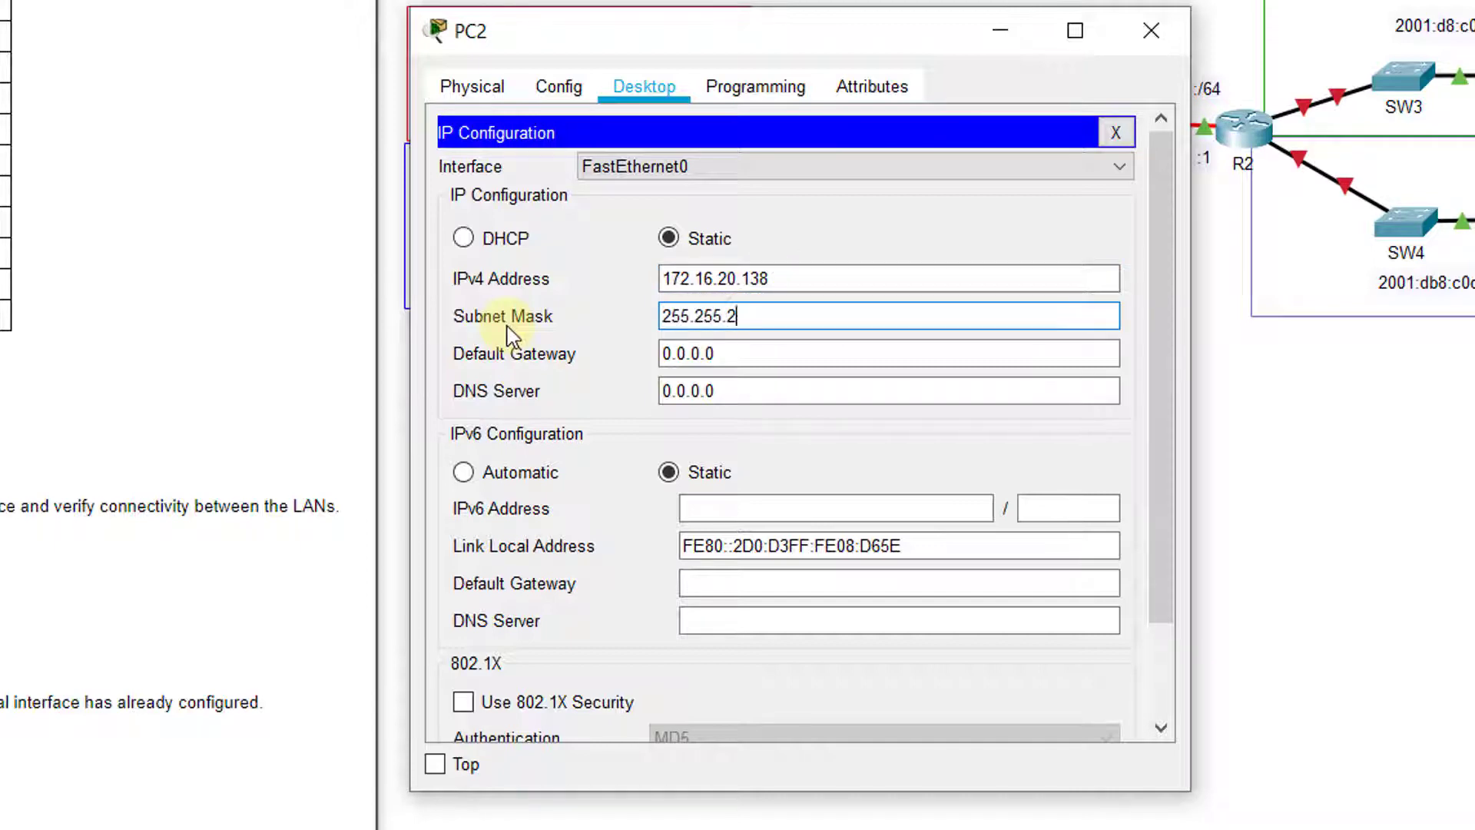
type("55.128")
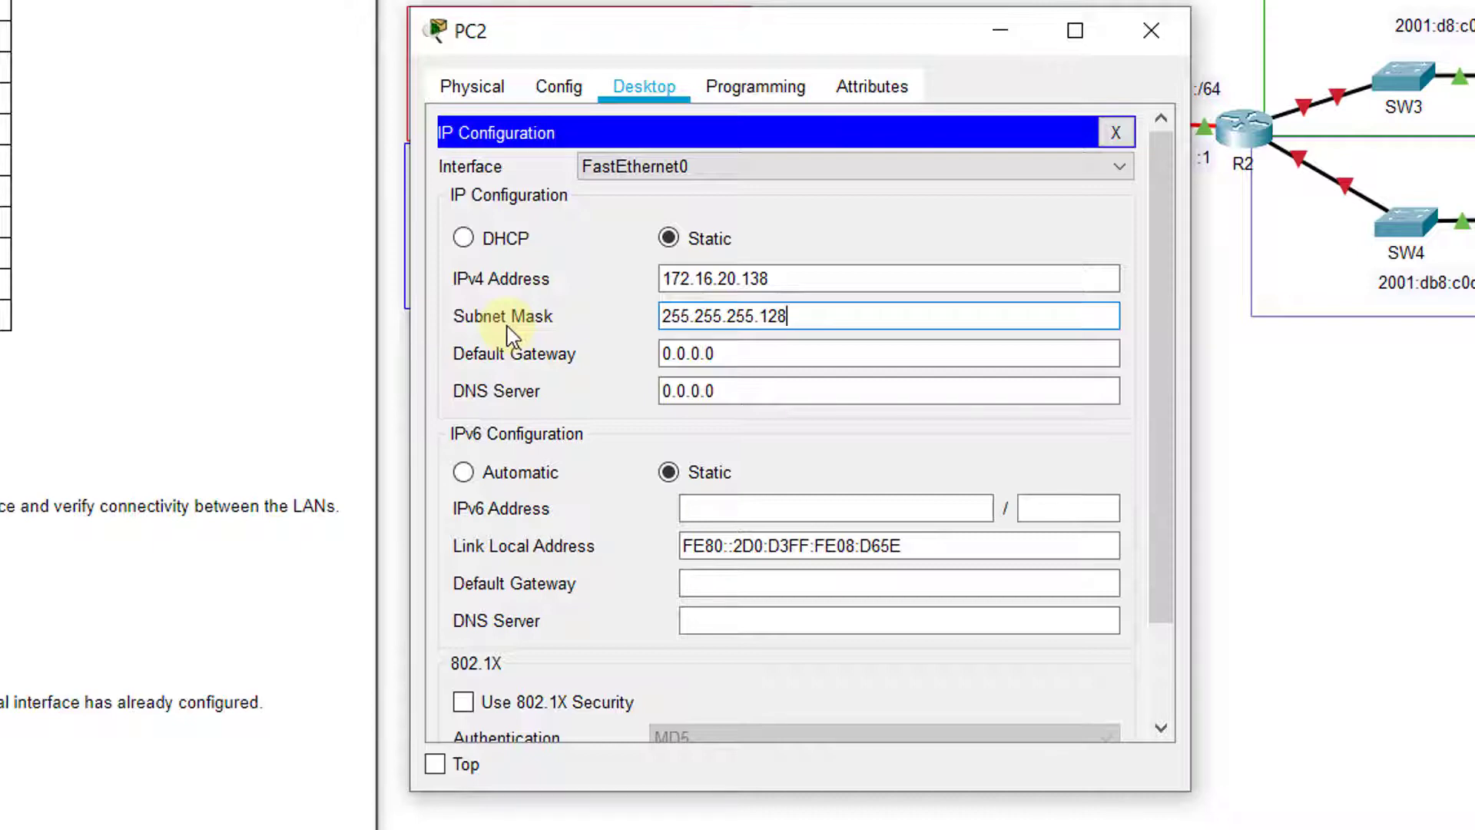
key("Tab")
Set PC2's default gateway to 172.16.20.129
left_click_drag(815, 34, 0, 79)
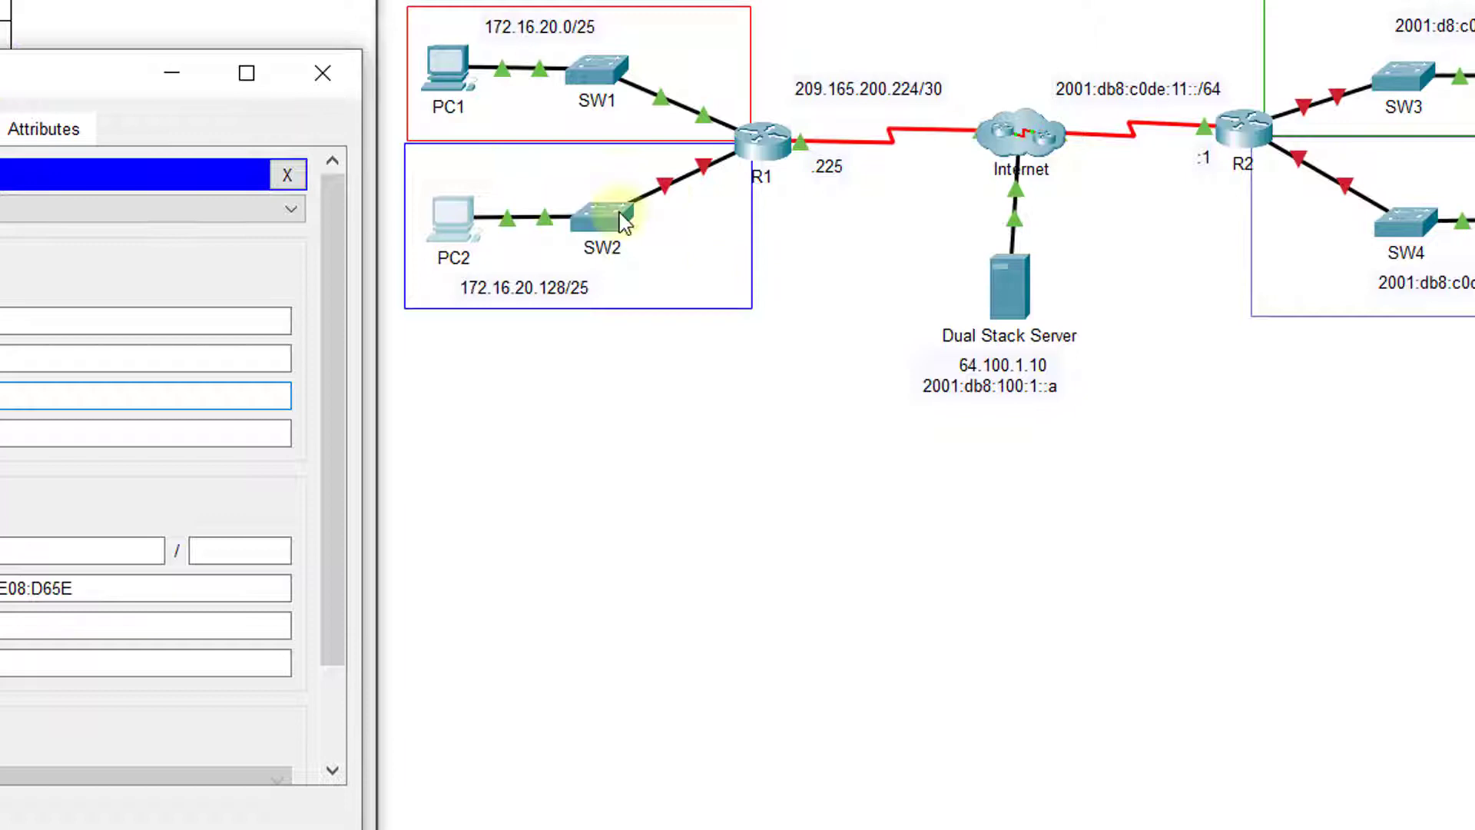
left_click(491, 234)
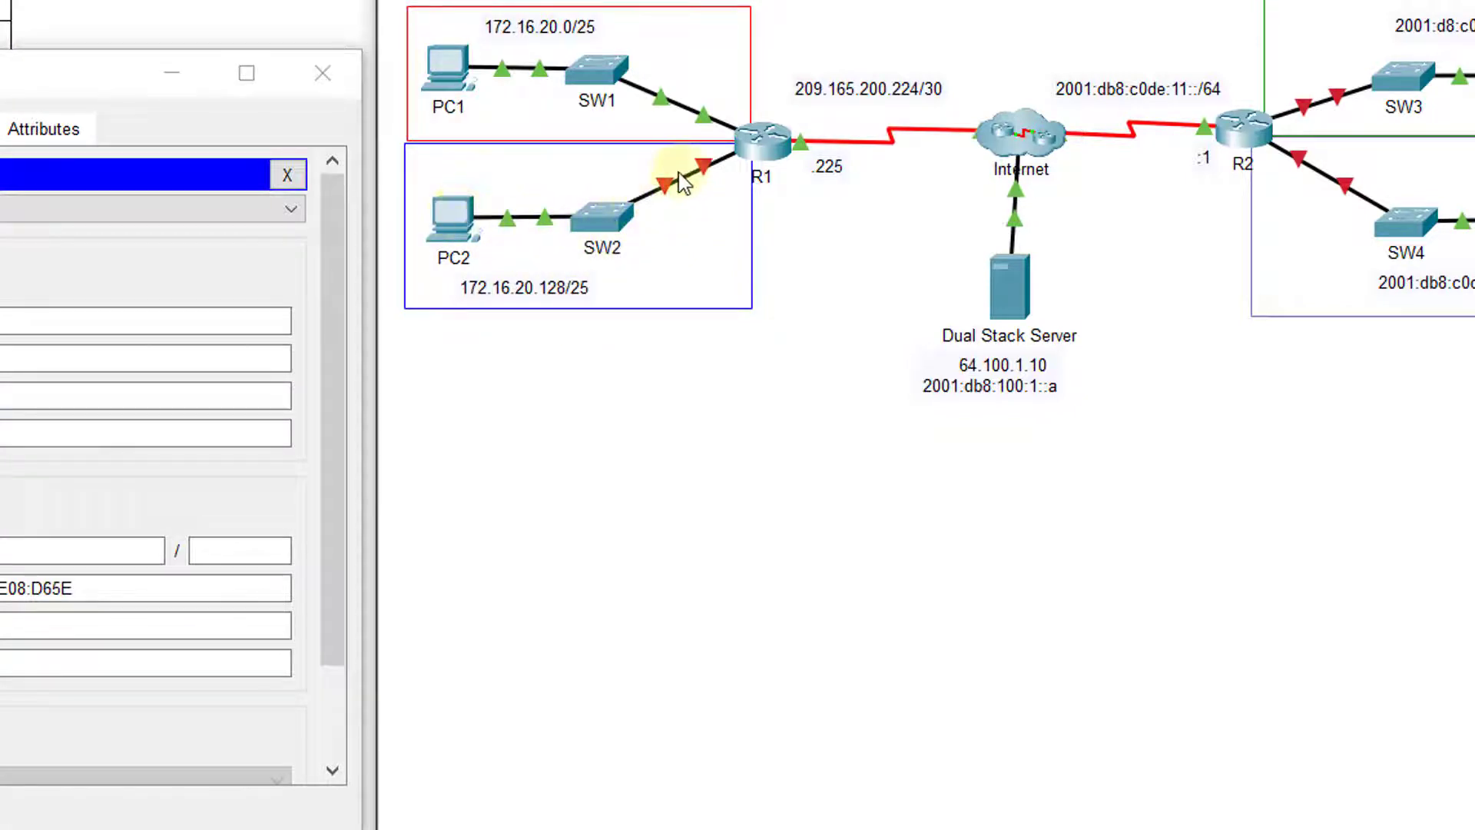
mouse_move(710, 176)
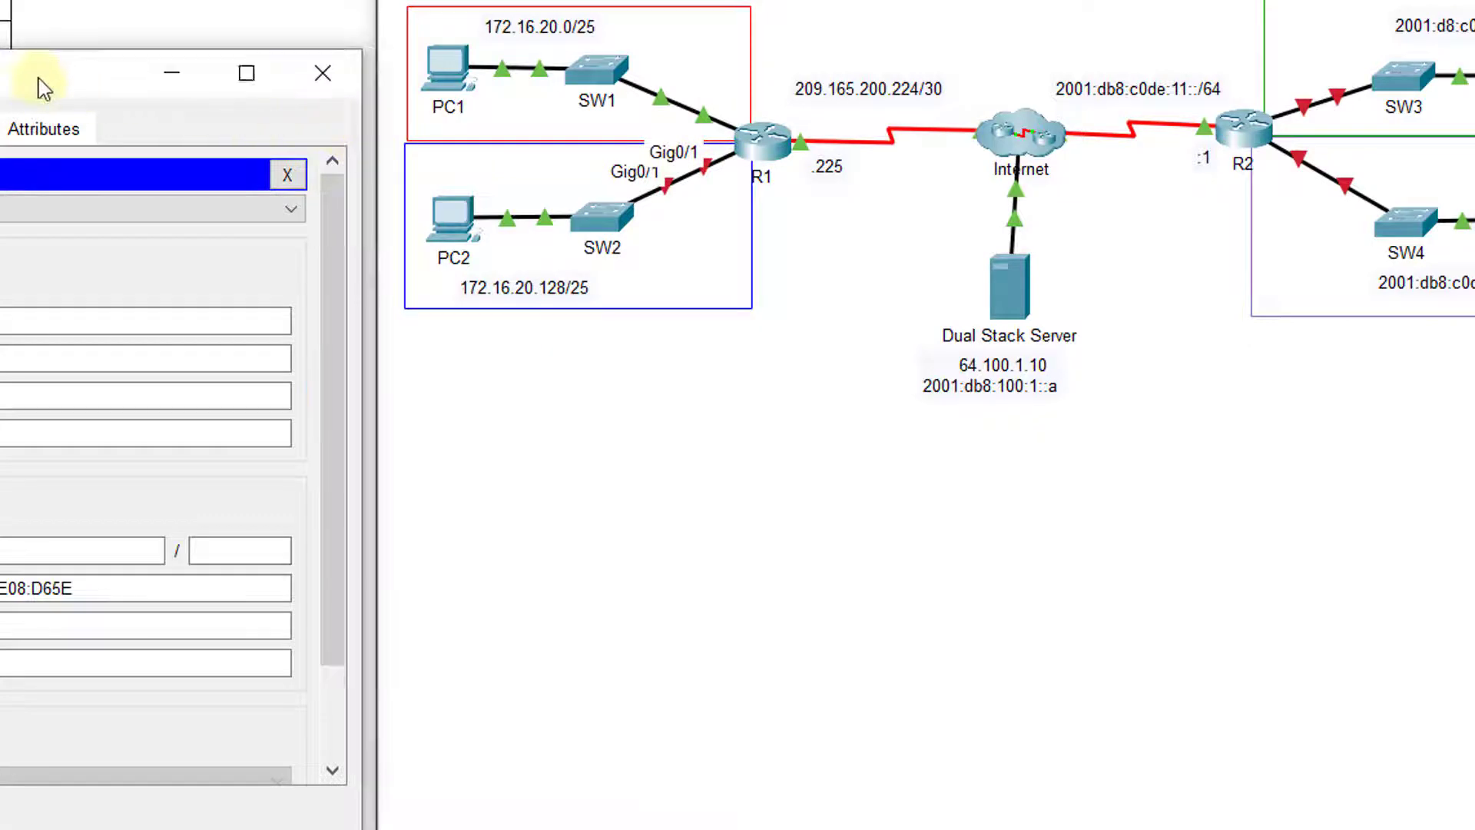
left_click_drag(41, 83, 748, 86)
left_click_drag(675, 398, 343, 402)
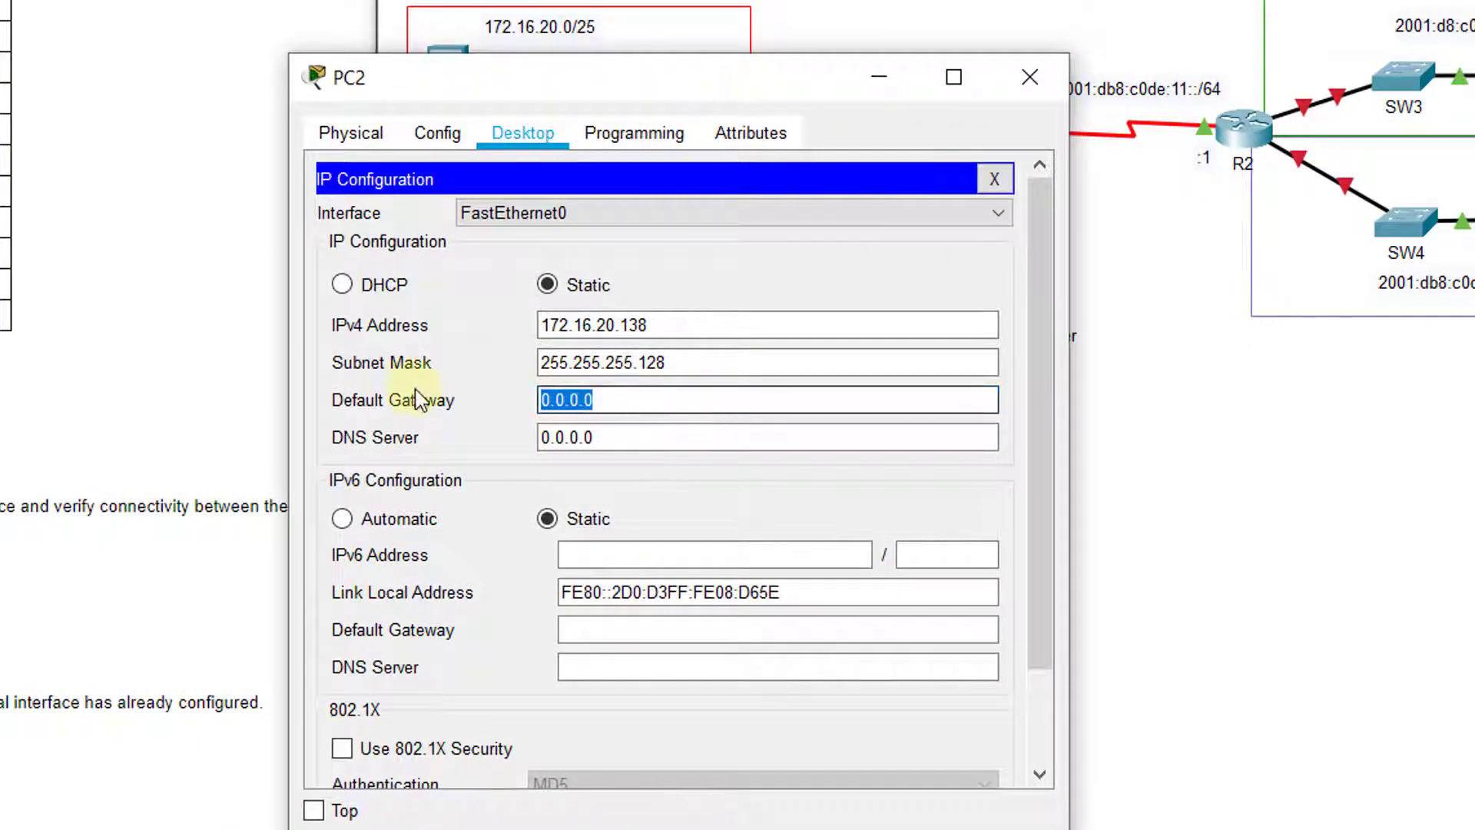
type("172.1")
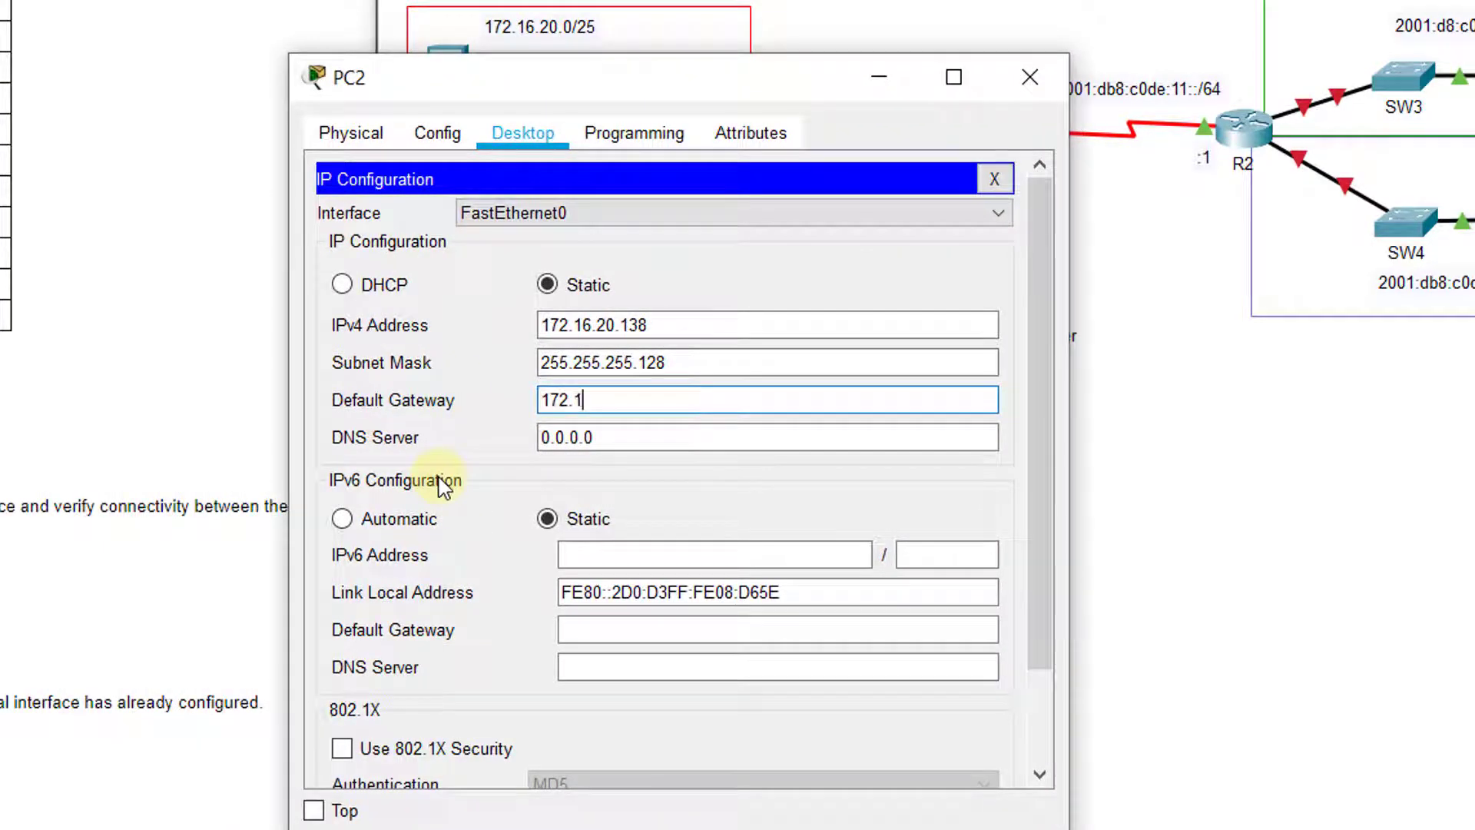
type("6.20.129")
left_click(736, 315)
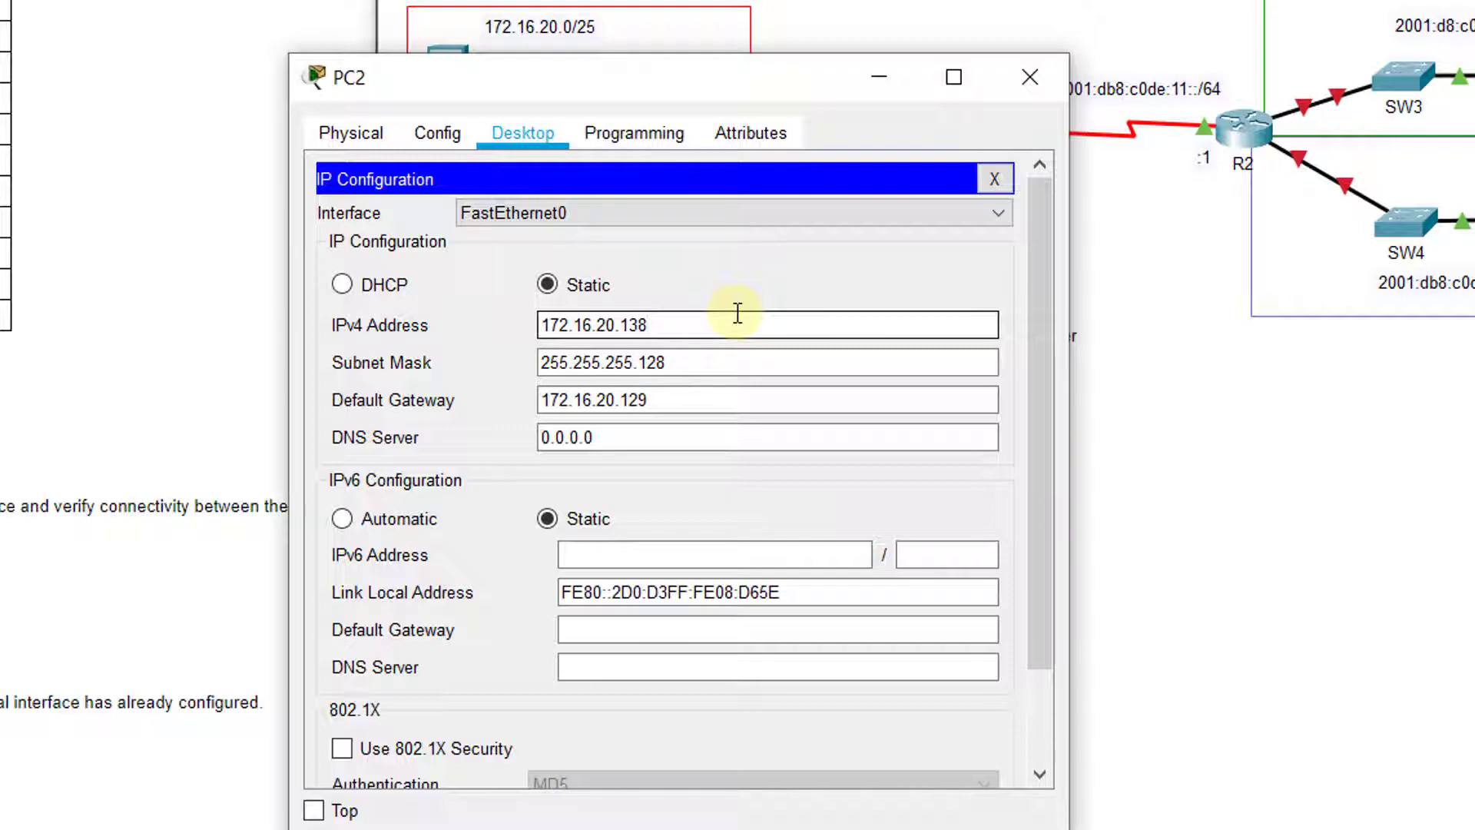
left_click_drag(817, 86, 830, 328)
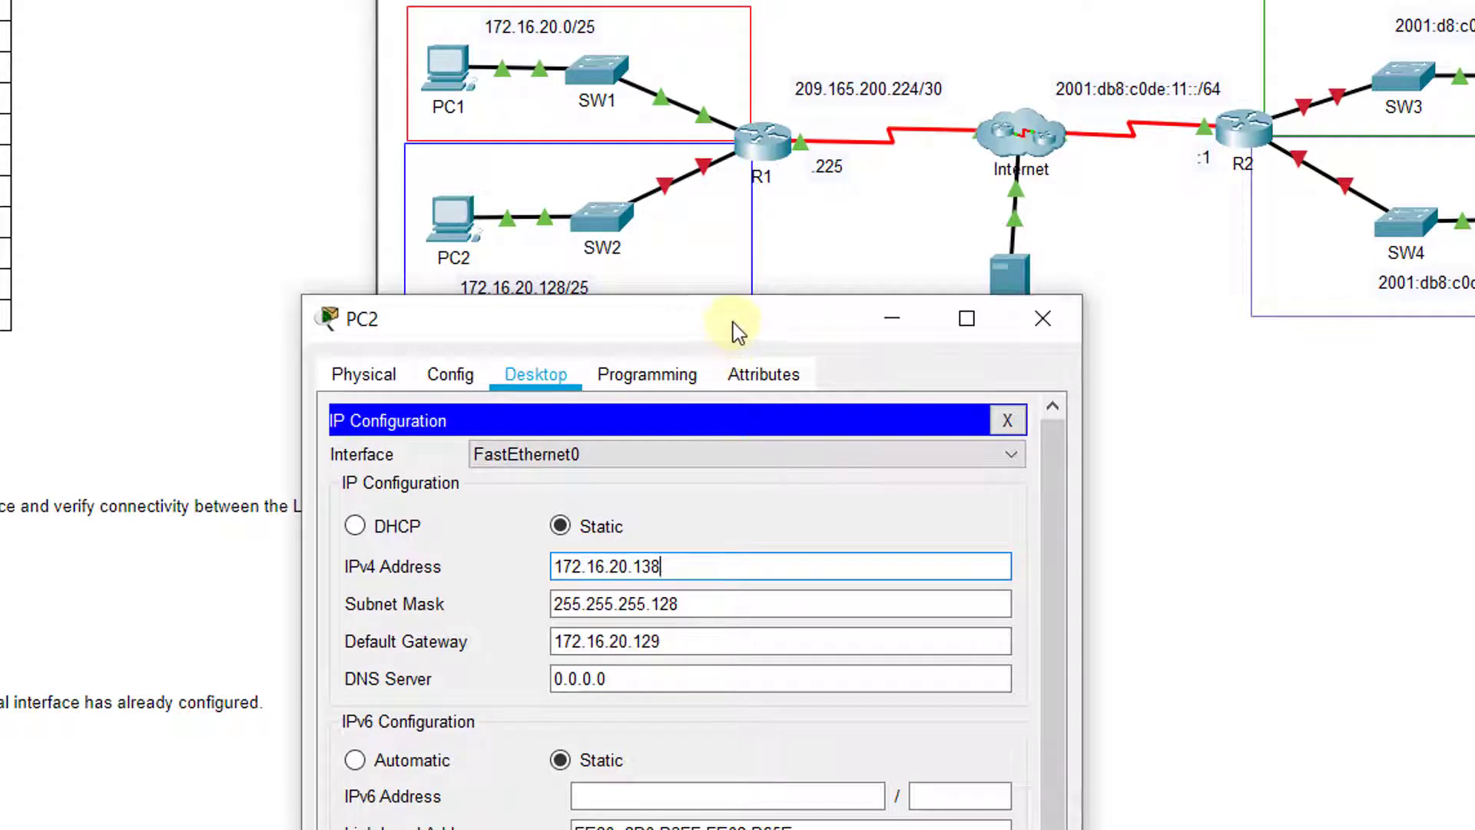
left_click_drag(737, 330, 751, 132)
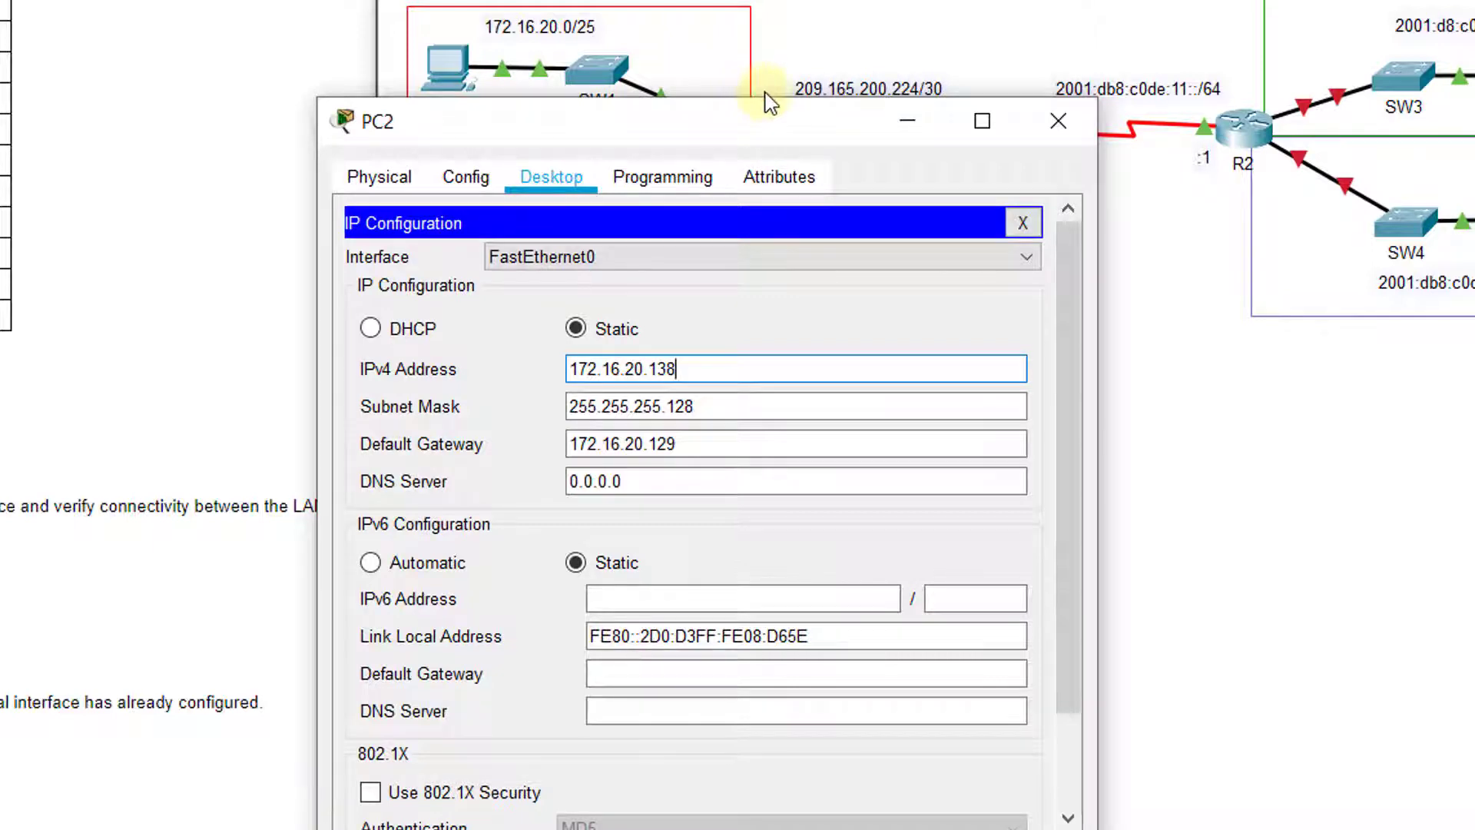
Close PC2's window and assign 172.16.20.129 255.255.255.128 to R1's interface G0/1
left_click(1077, 119)
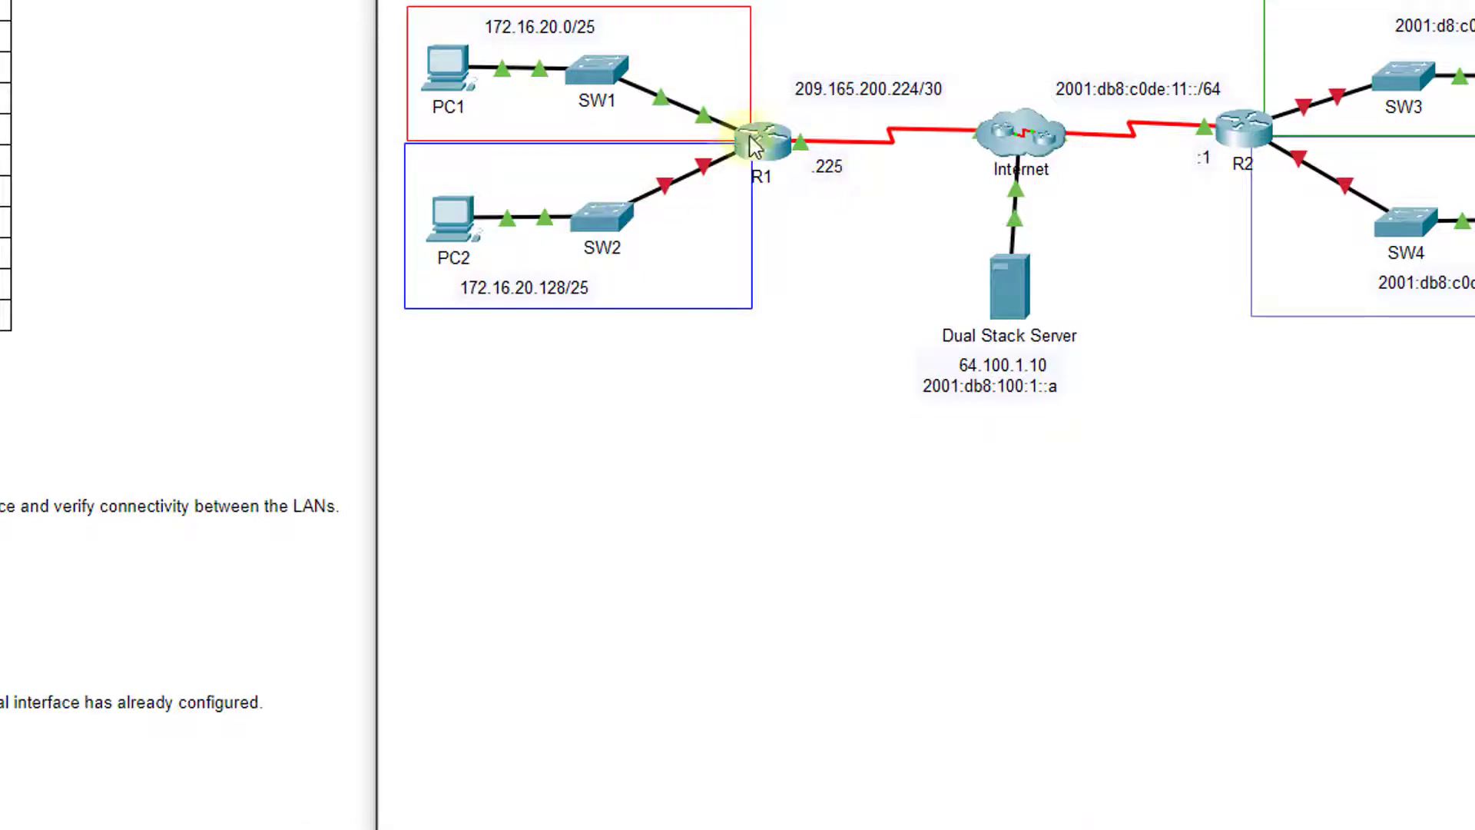
left_click(754, 144)
left_click_drag(1, 91, 1112, 63)
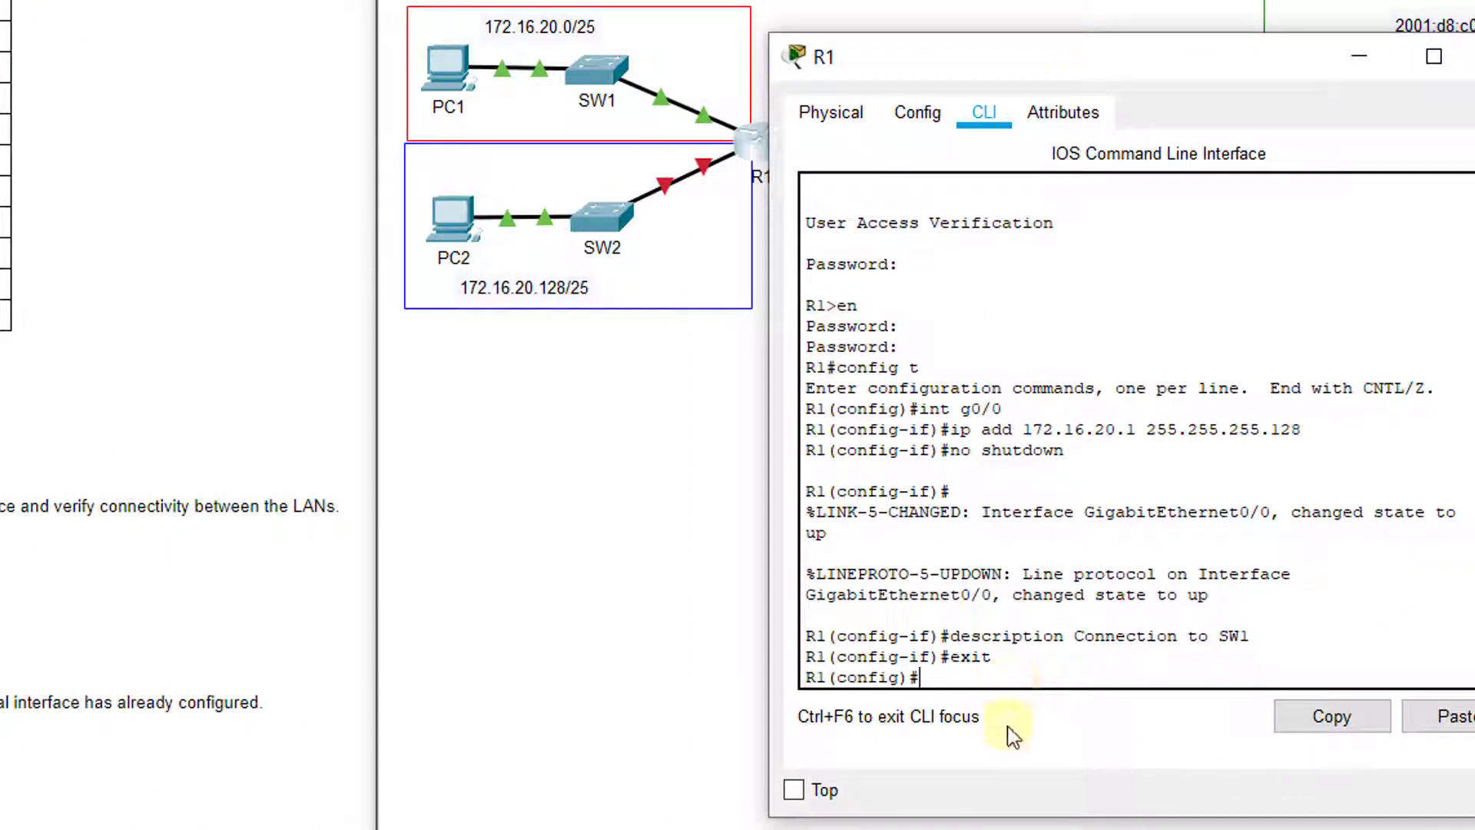
type("int g0/1")
key("Return")
type("ip ad")
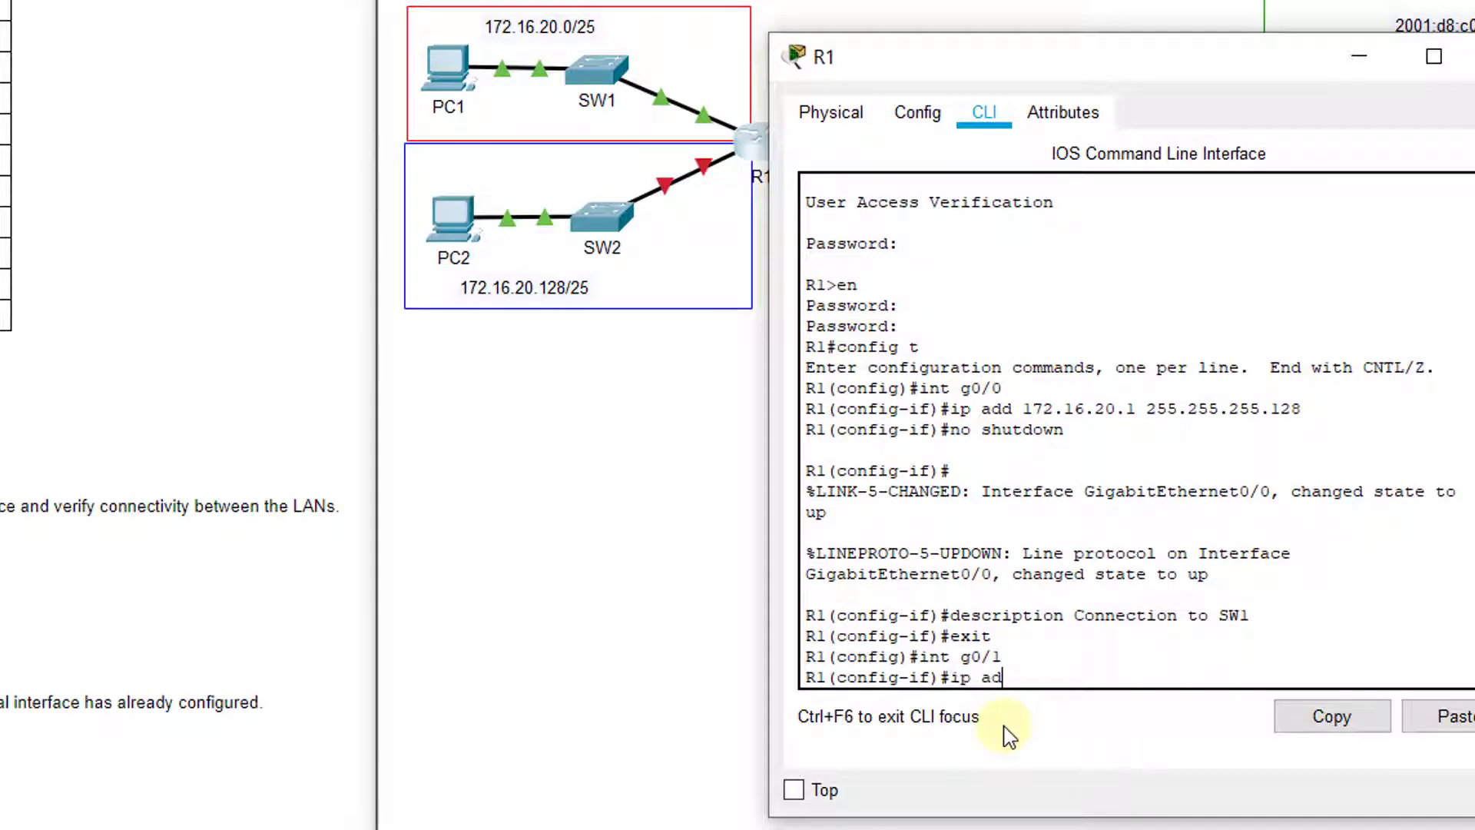
type("d 172.16.20.129 255.255.25")
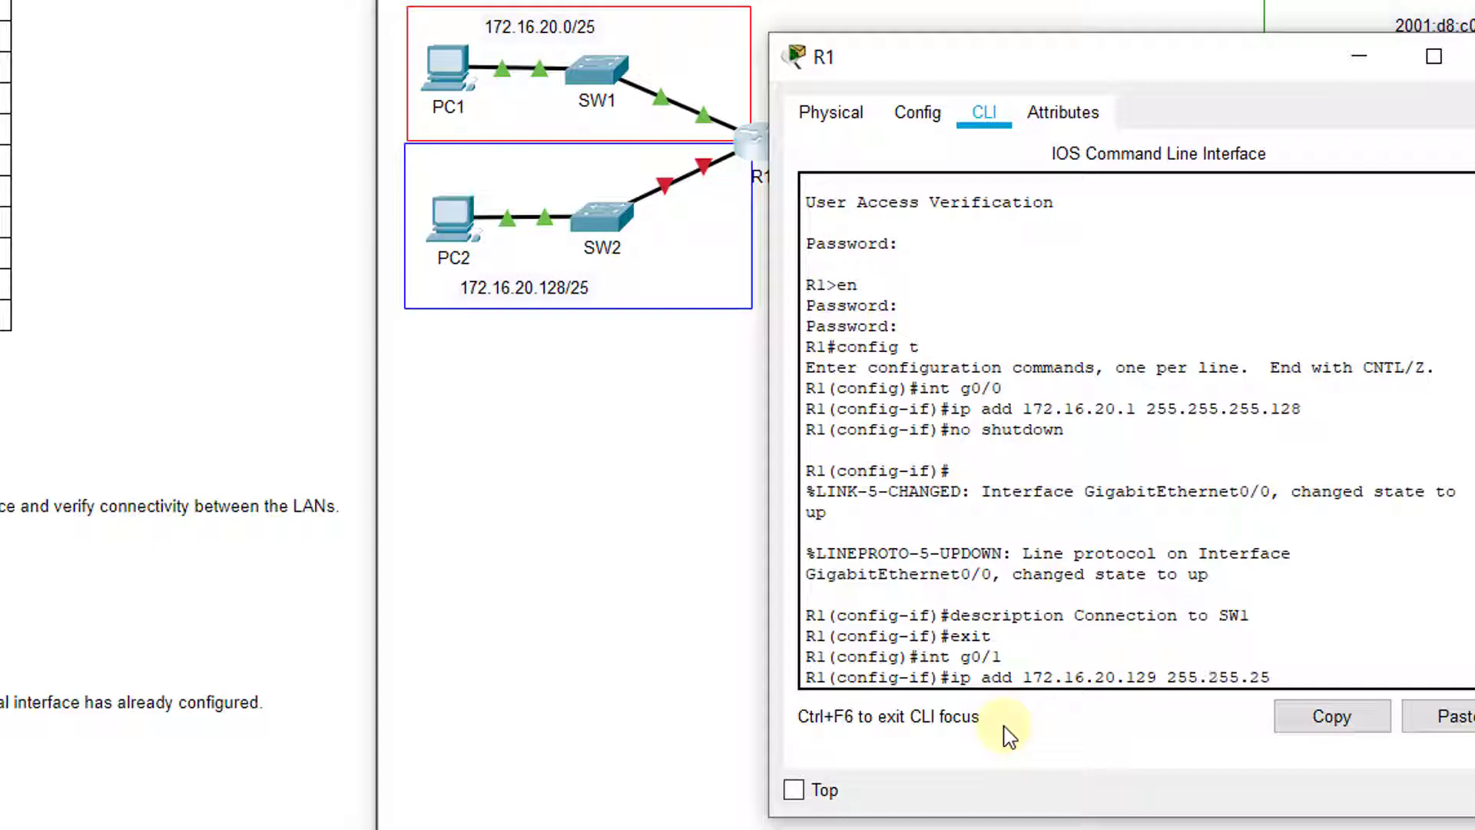
type("5.128")
key("Return")
Describe G0/1 as 'connection to Sw2', bring it up with no shutdown, and exit
type("descriptio")
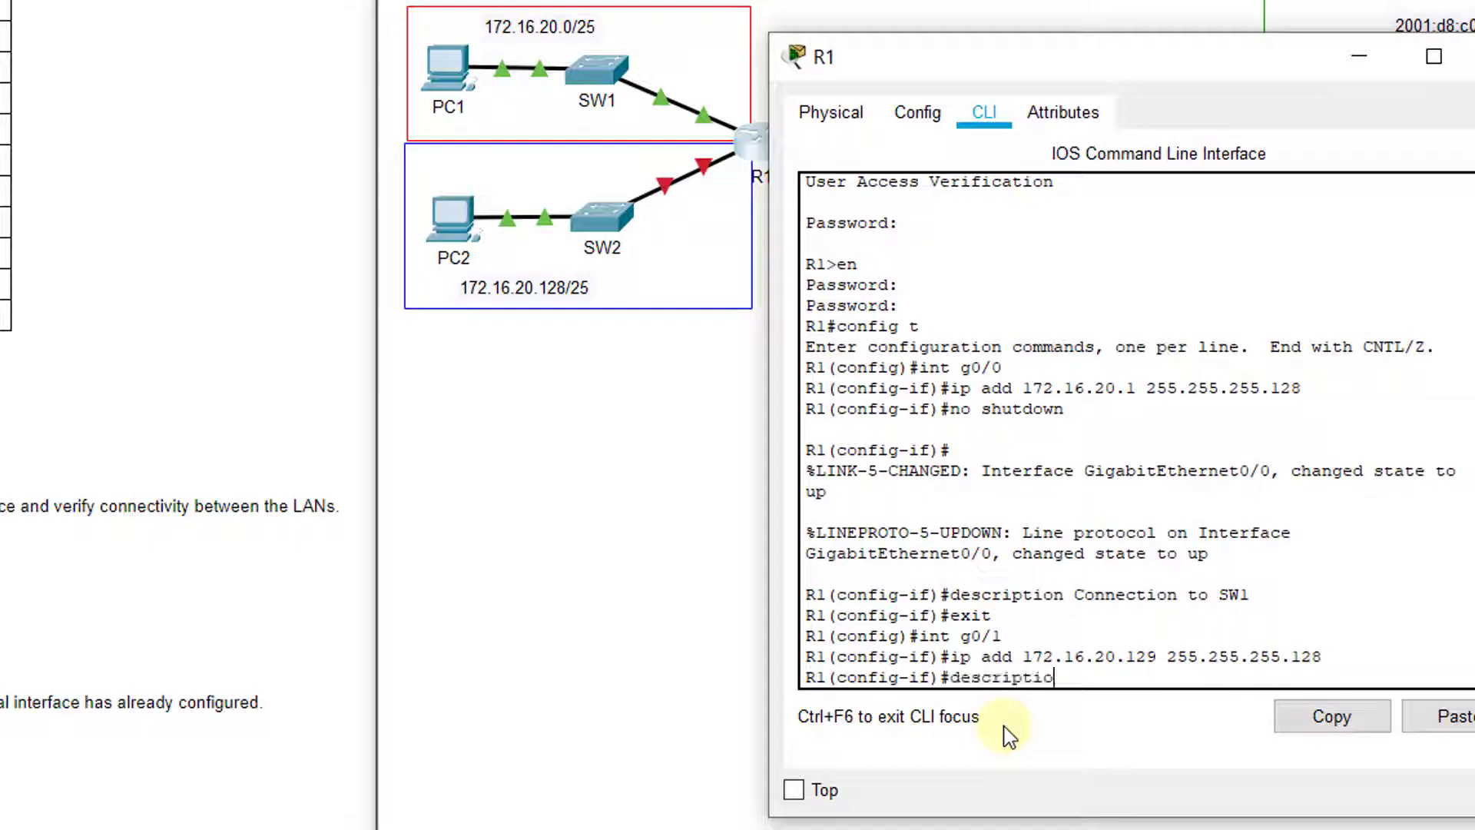
type("n eon")
key("BackSpace")
key("BackSpace")
type("co")
key("BackSpace")
key("BackSpace")
type("connection to S")
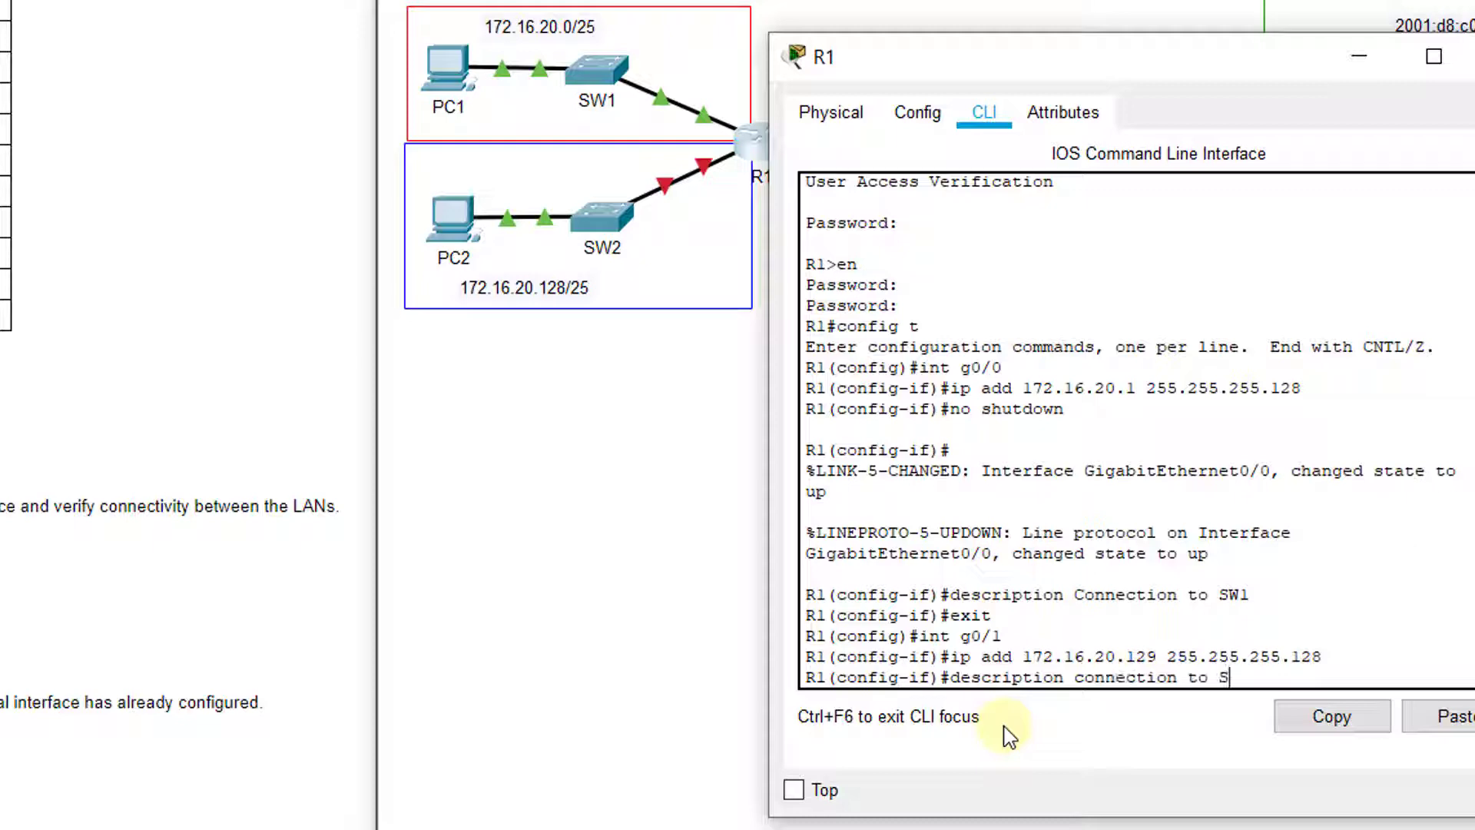
type("w2")
key("Return")
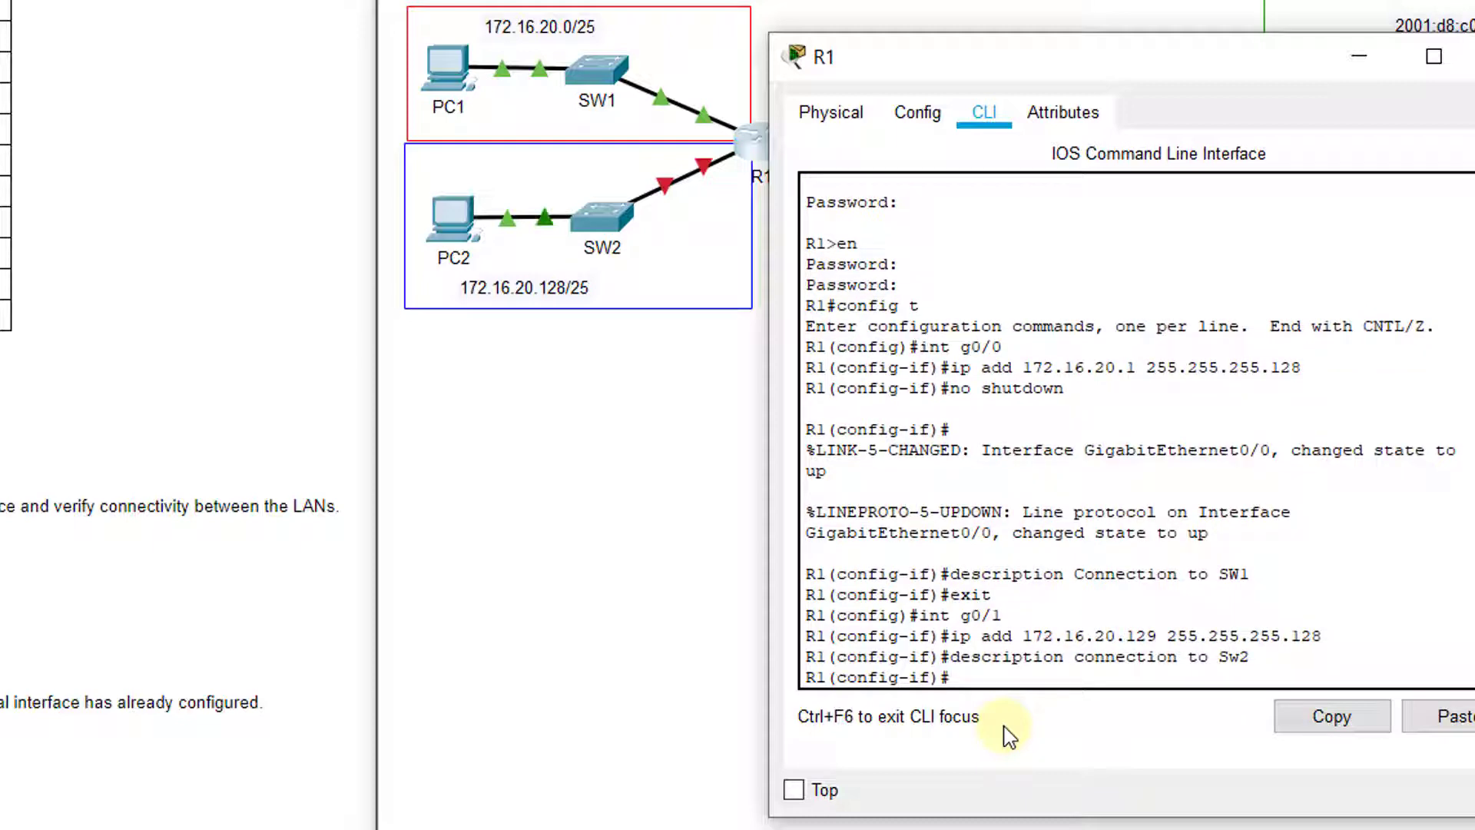
type("no shutdown")
key("Return")
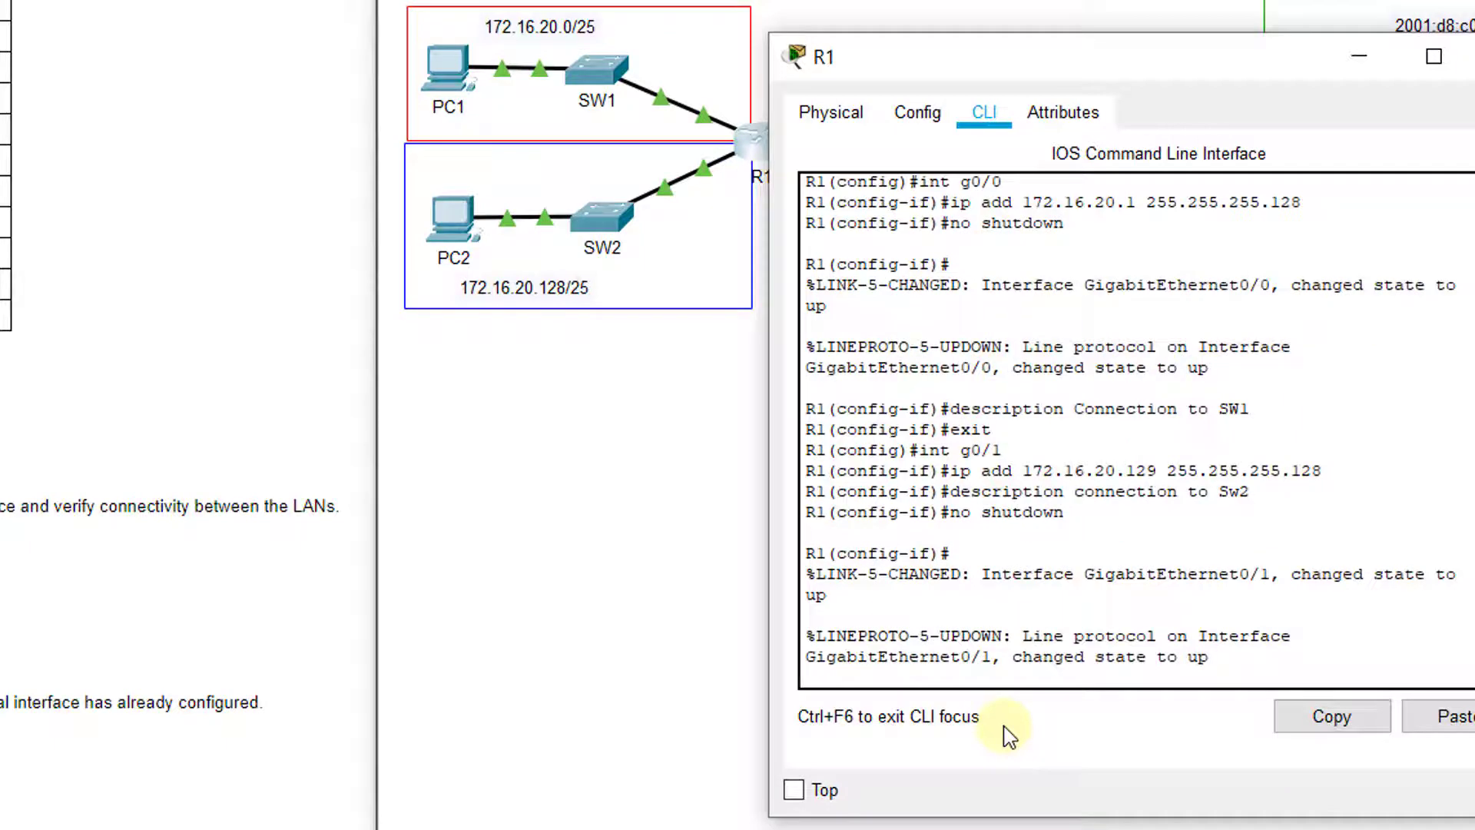
type("exit")
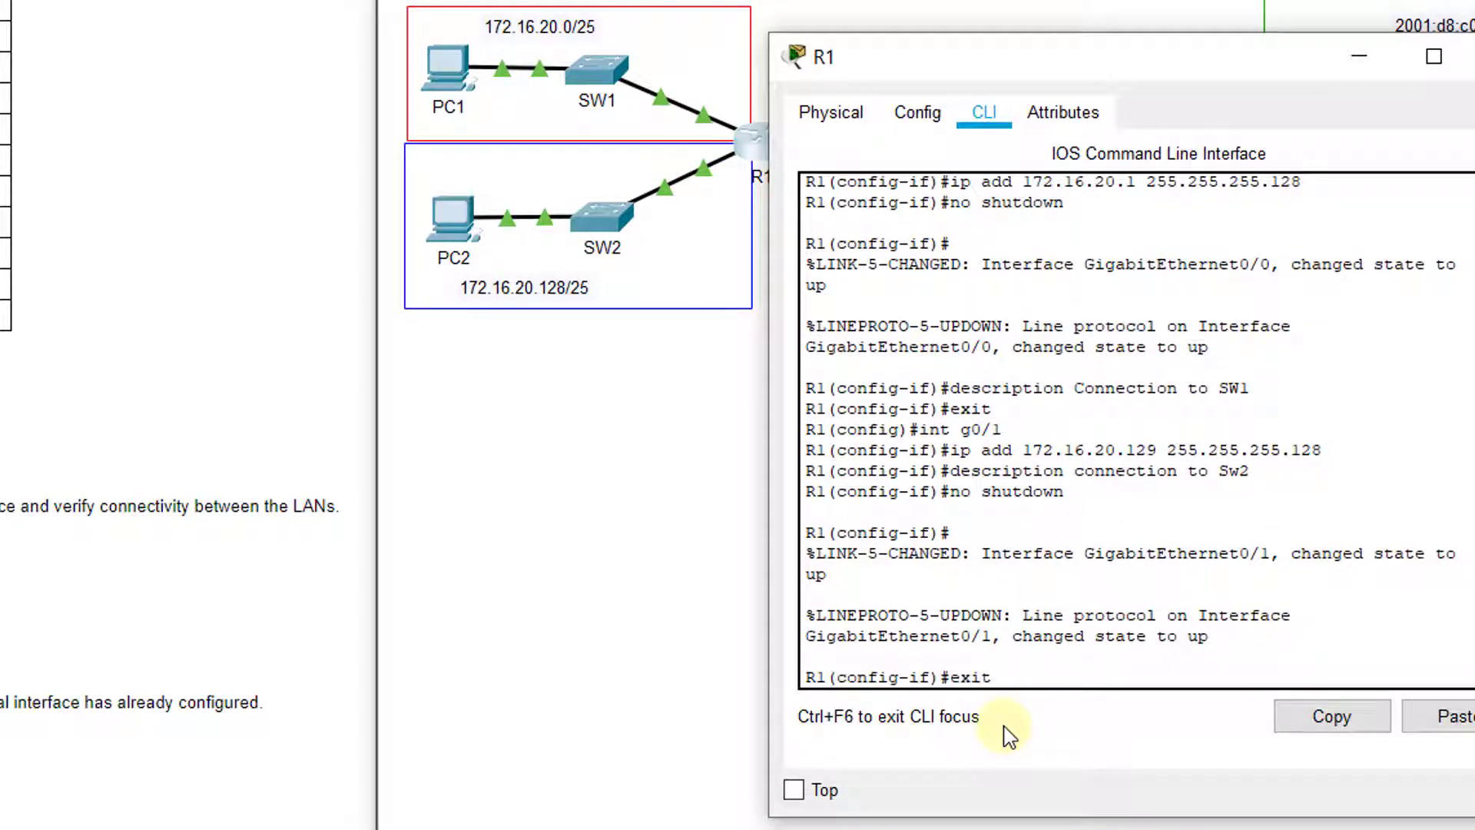
key("Return")
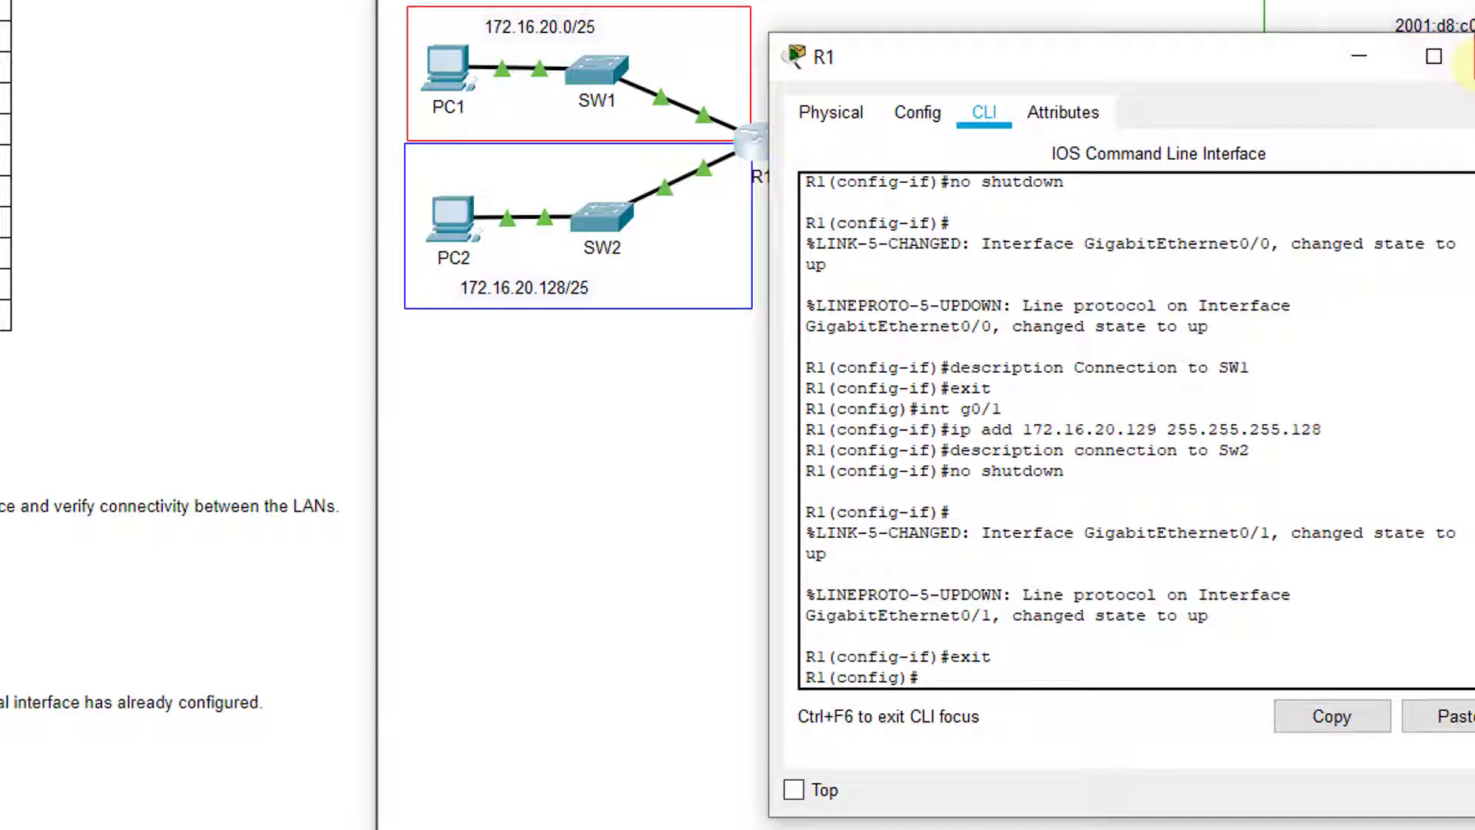
From PC1's command prompt, ping PC2 at 172.16.20.138 twice
left_click(1471, 57)
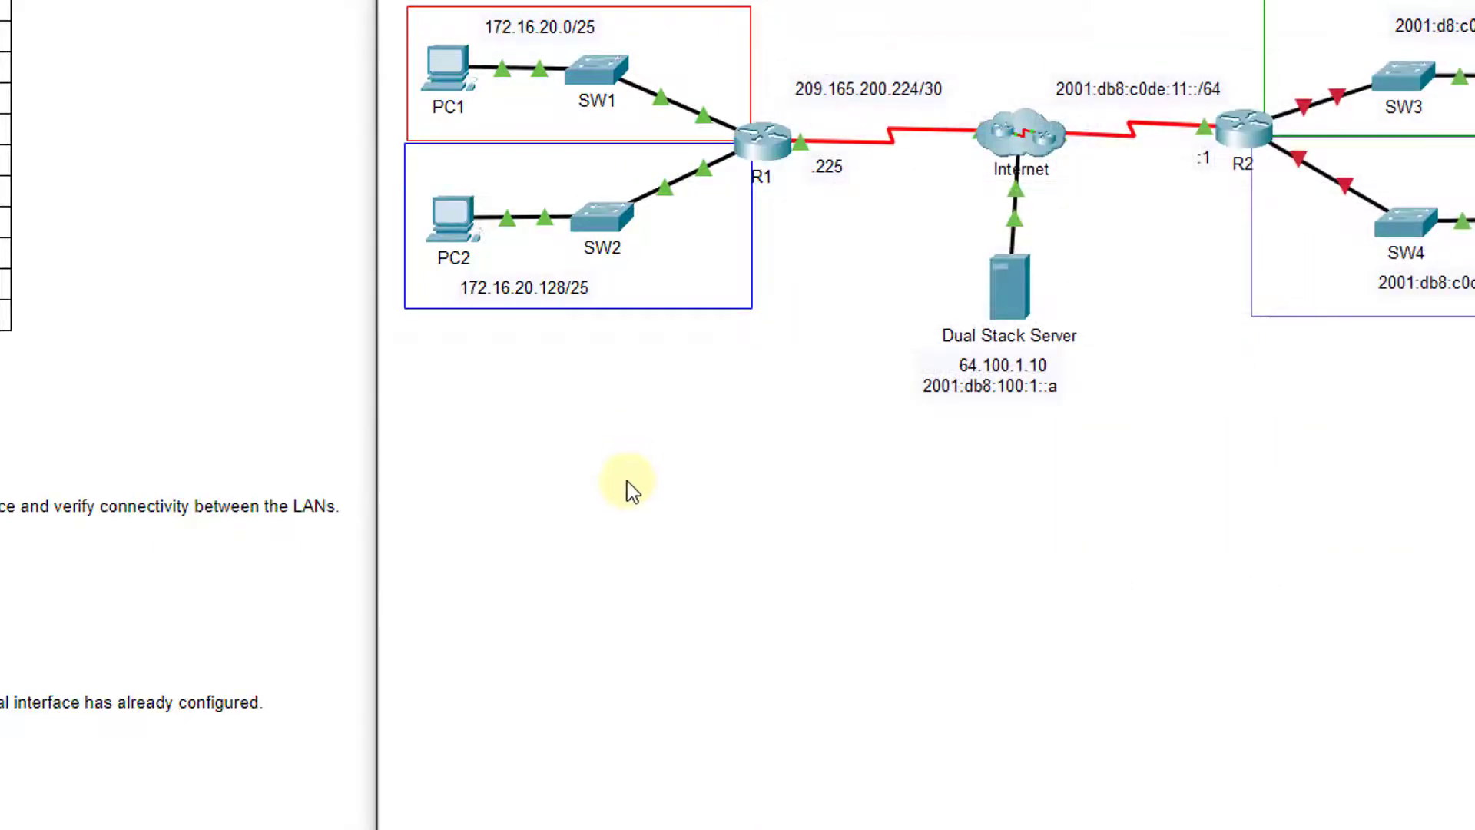
left_click(451, 69)
left_click_drag(453, 77, 1150, 116)
left_click(1232, 304)
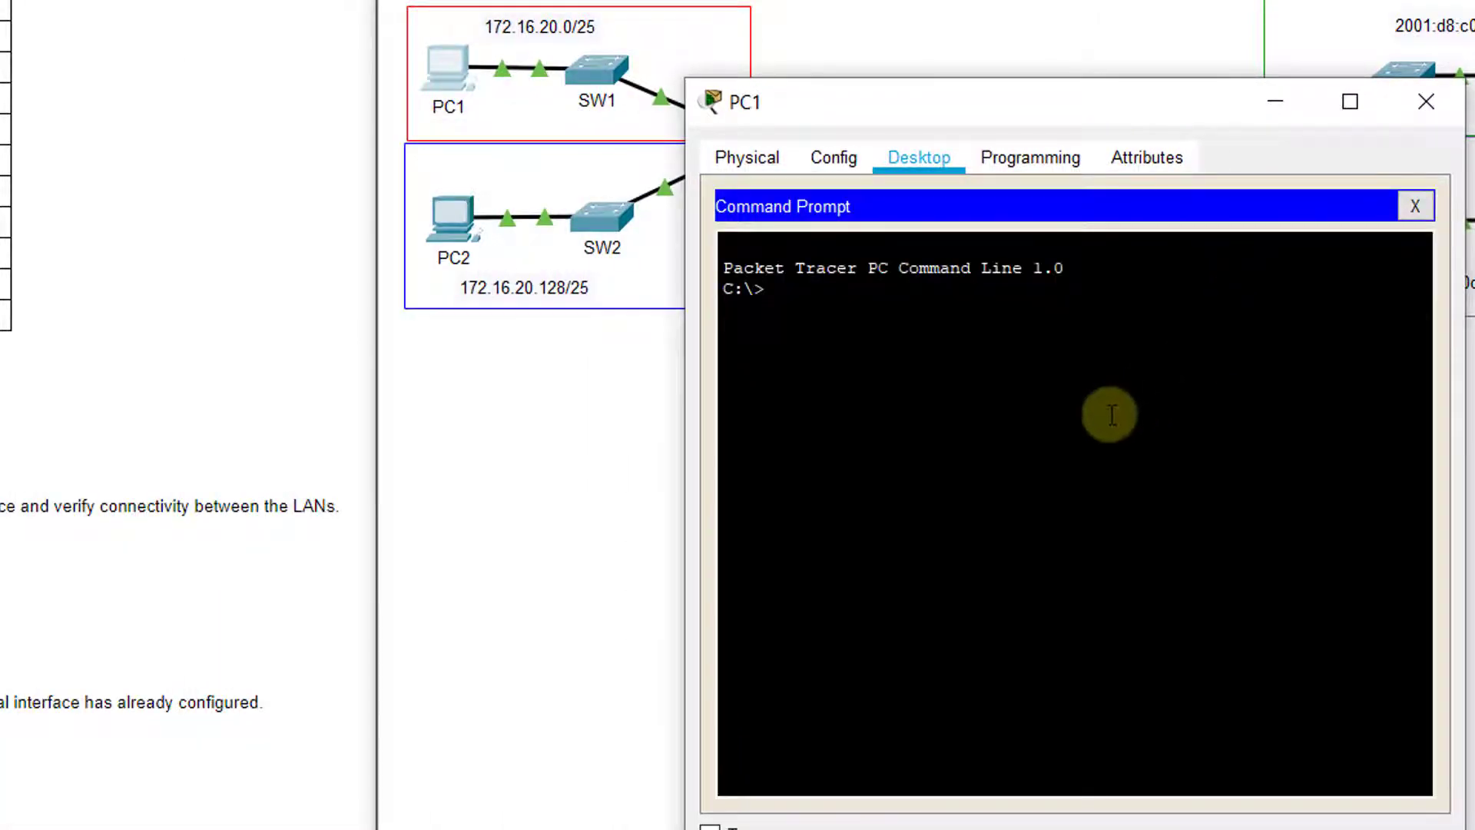
type("ping 17")
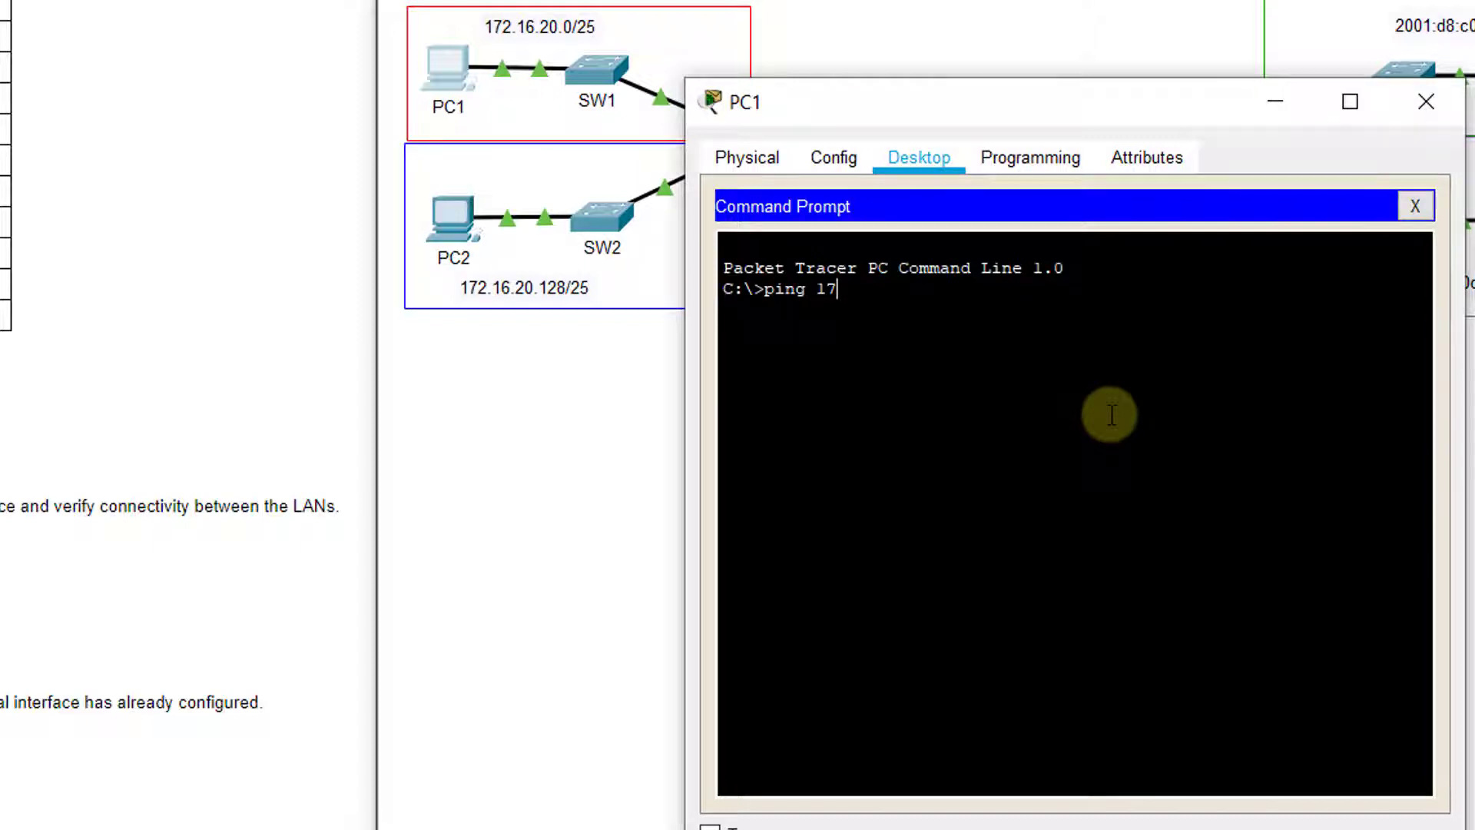
type("2.16.20.138")
key("Return")
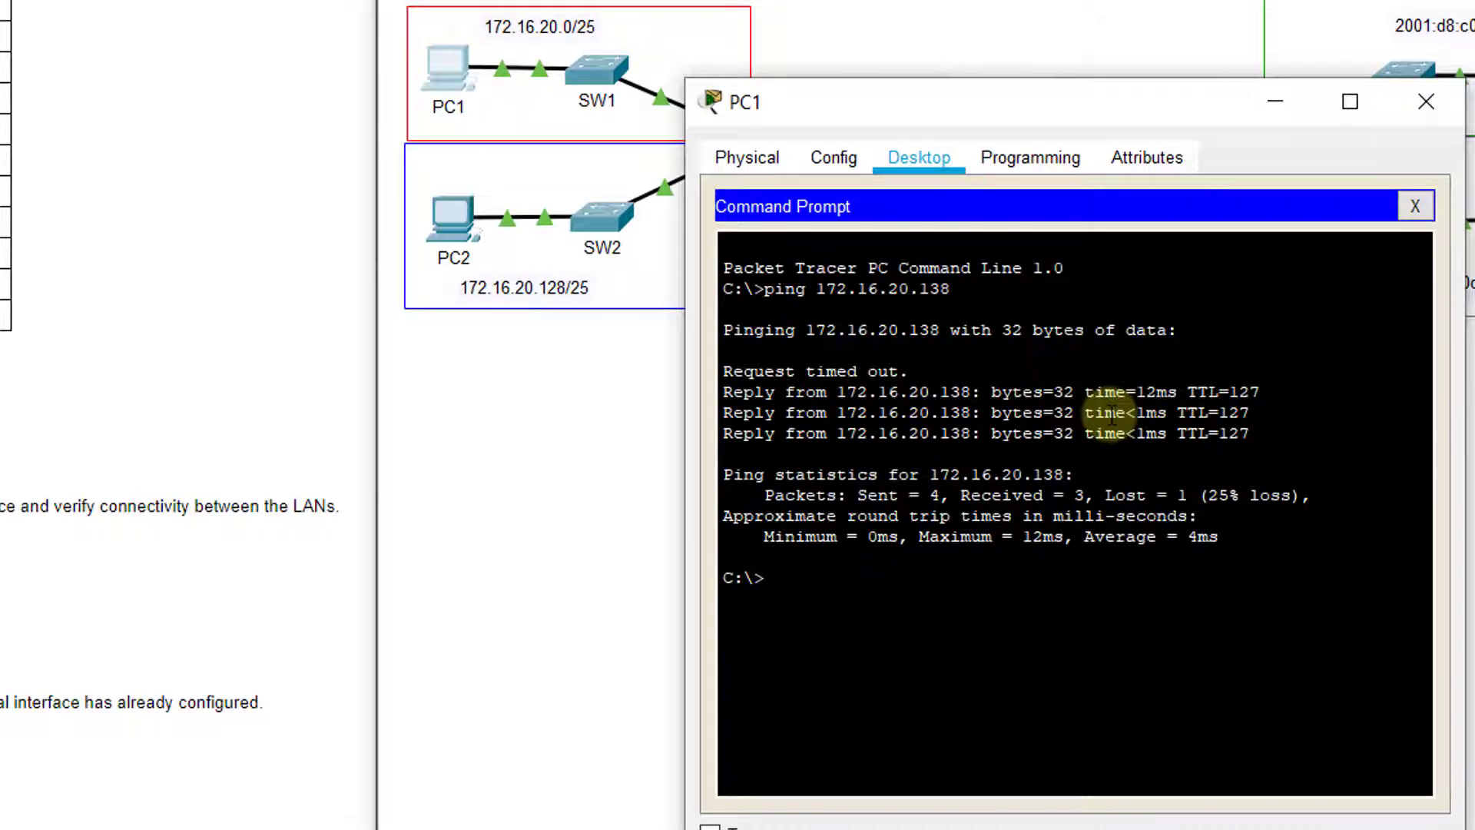
key("Up")
key("Return")
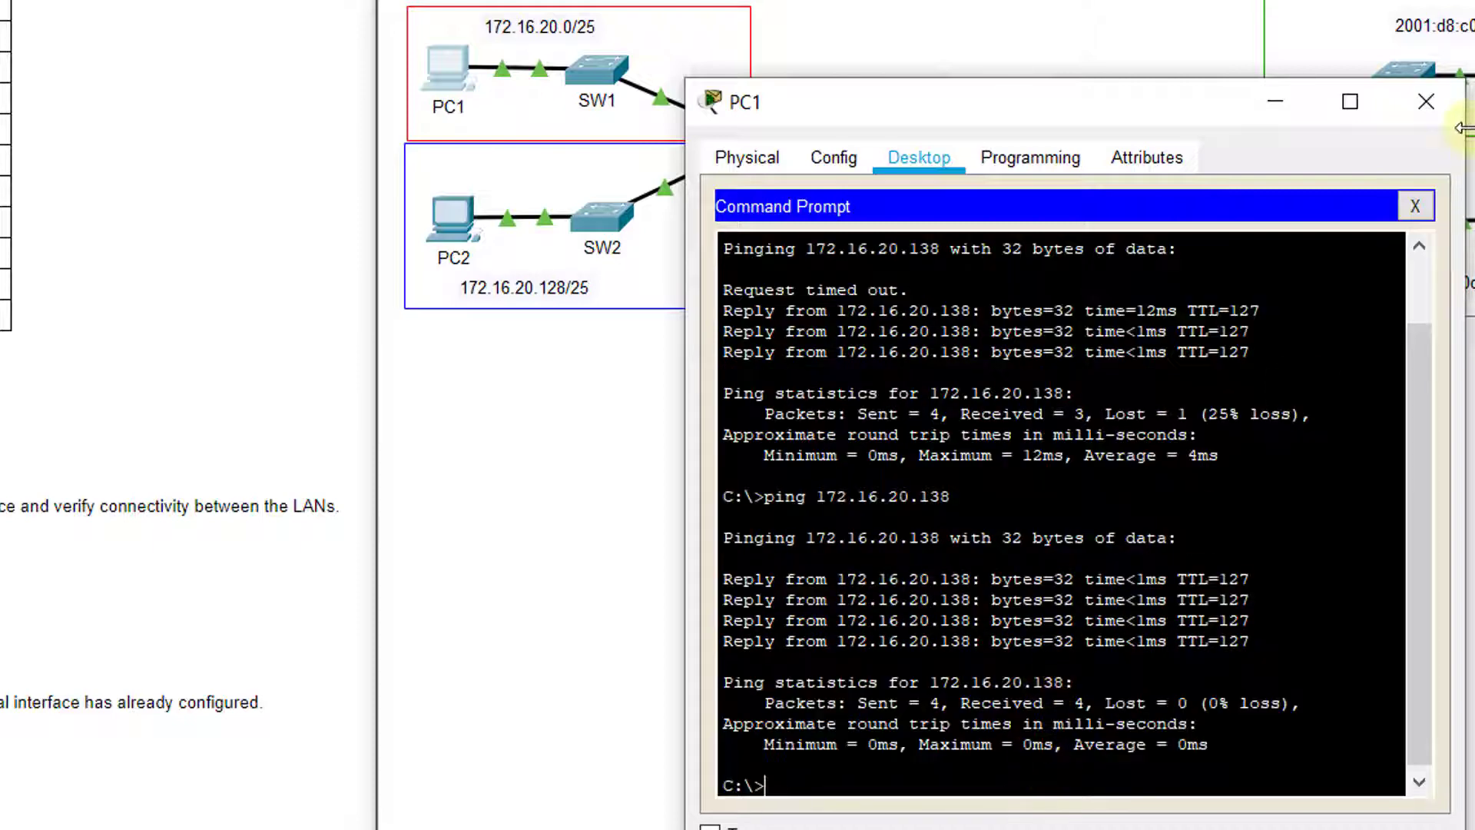
From PC2's command prompt, ping the gateway 172.16.20.1
left_click(1443, 117)
left_click(456, 231)
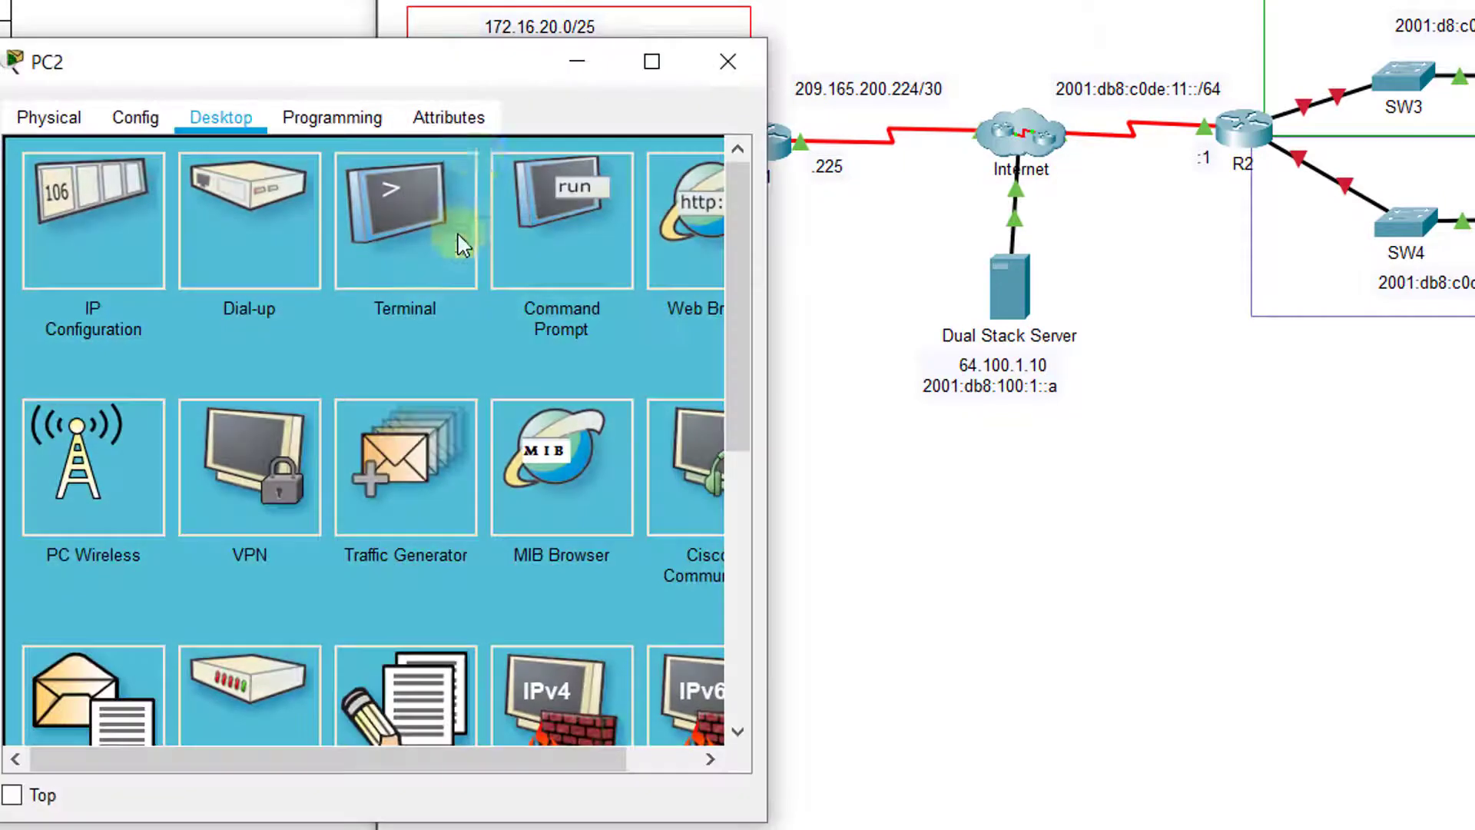
left_click_drag(454, 69, 1155, 73)
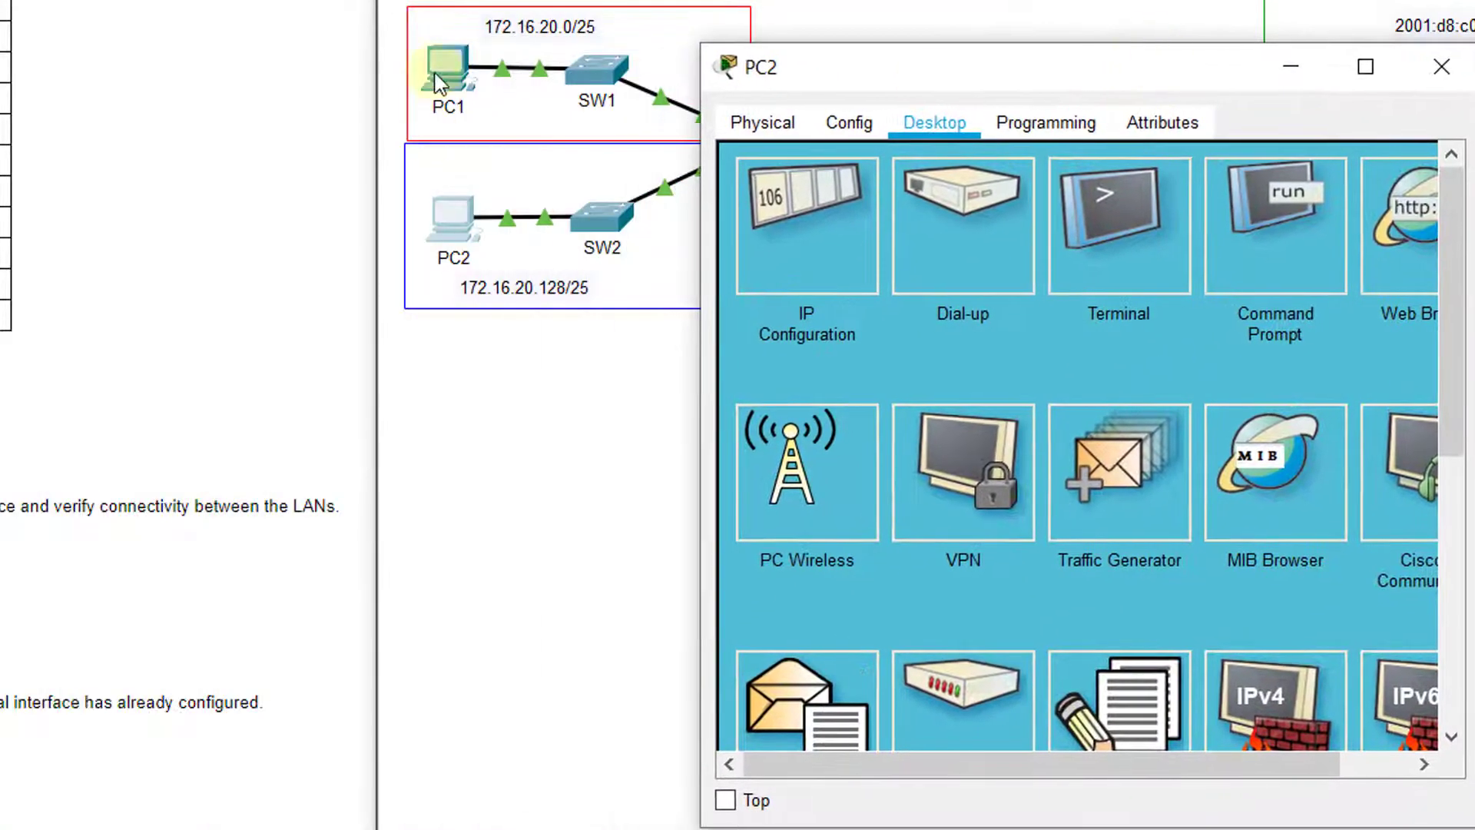
left_click(1212, 263)
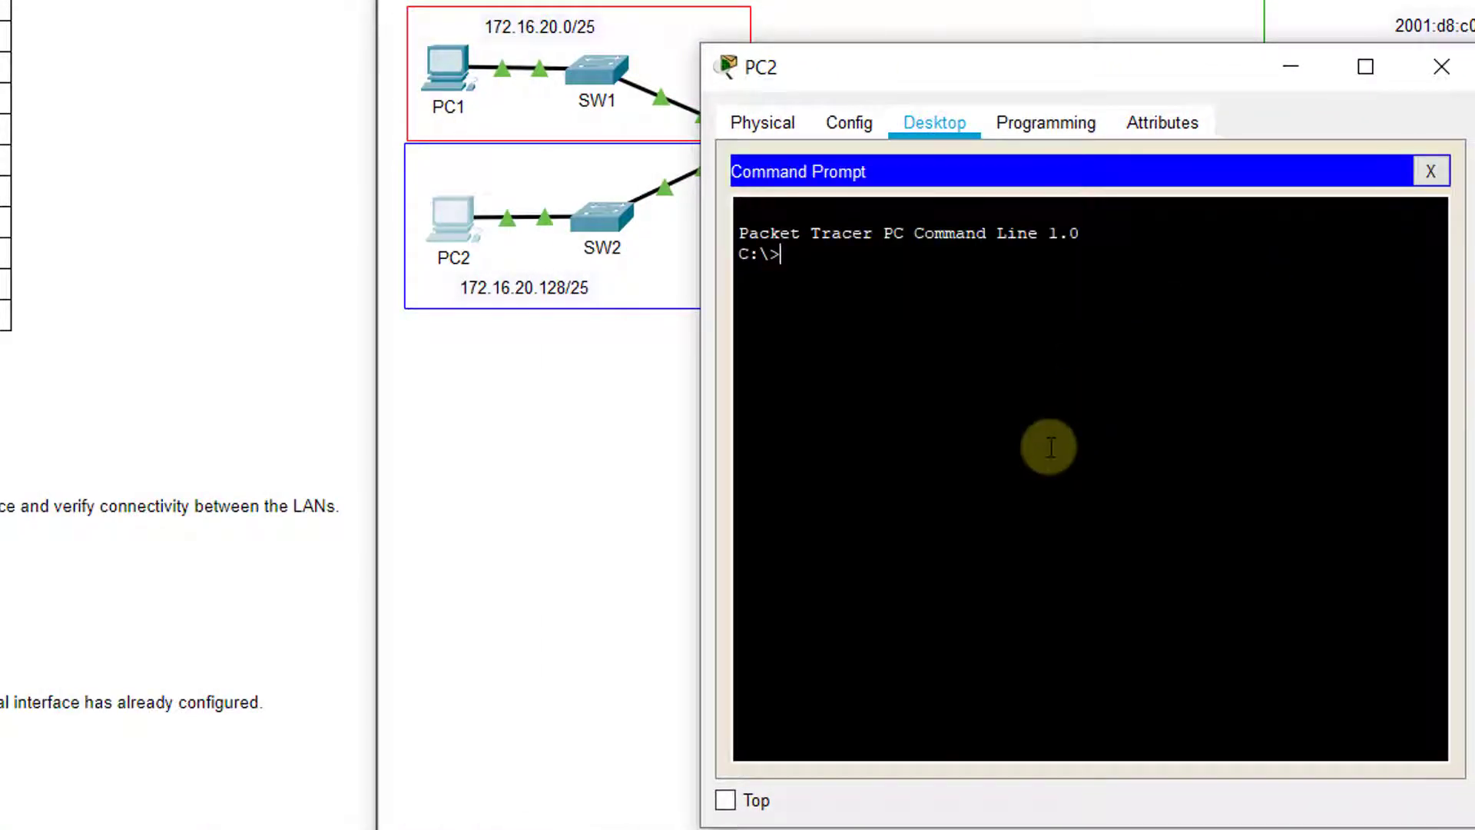
type("ping 172.16.20.1")
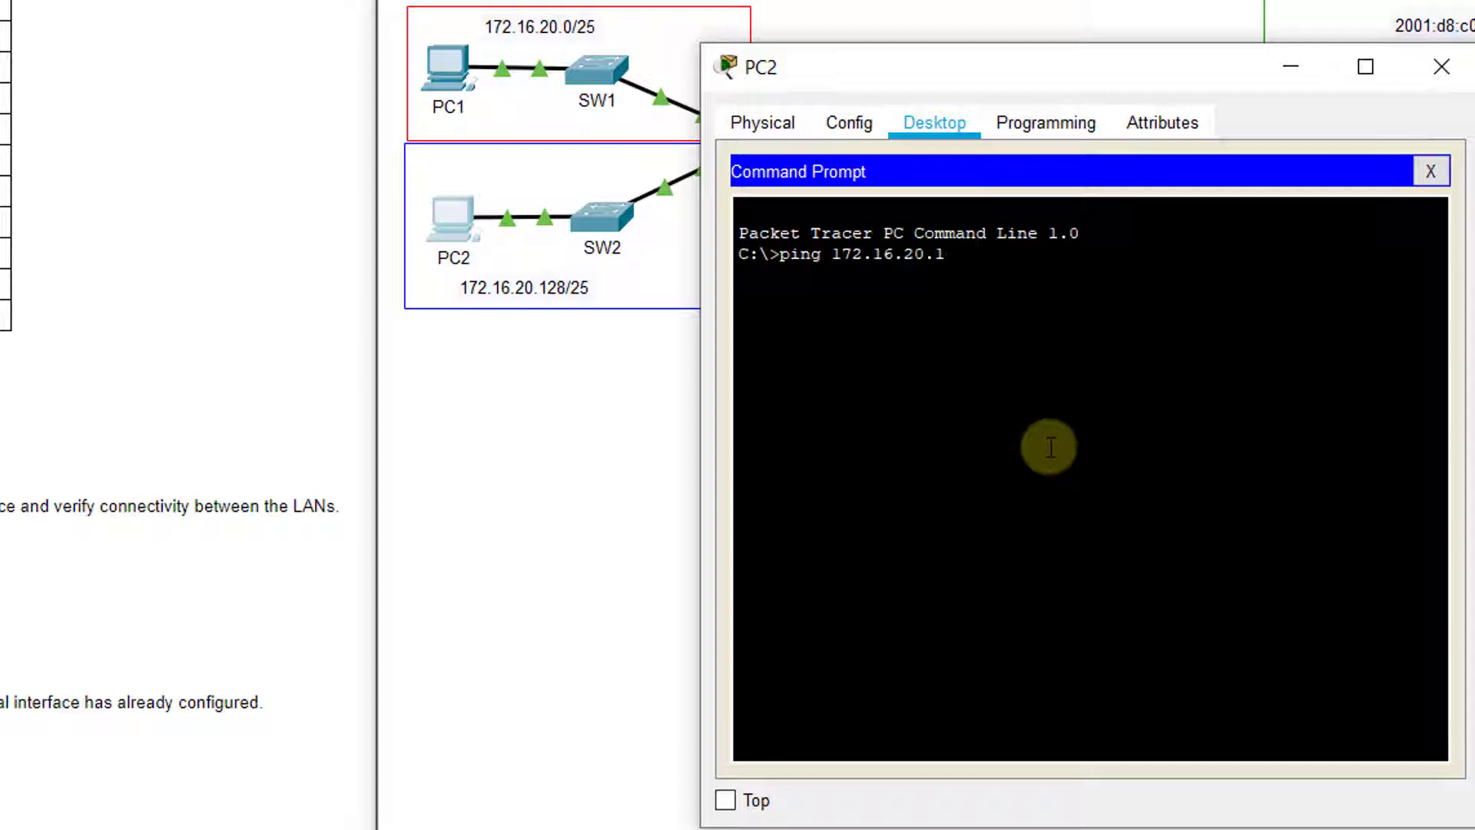
key("Return")
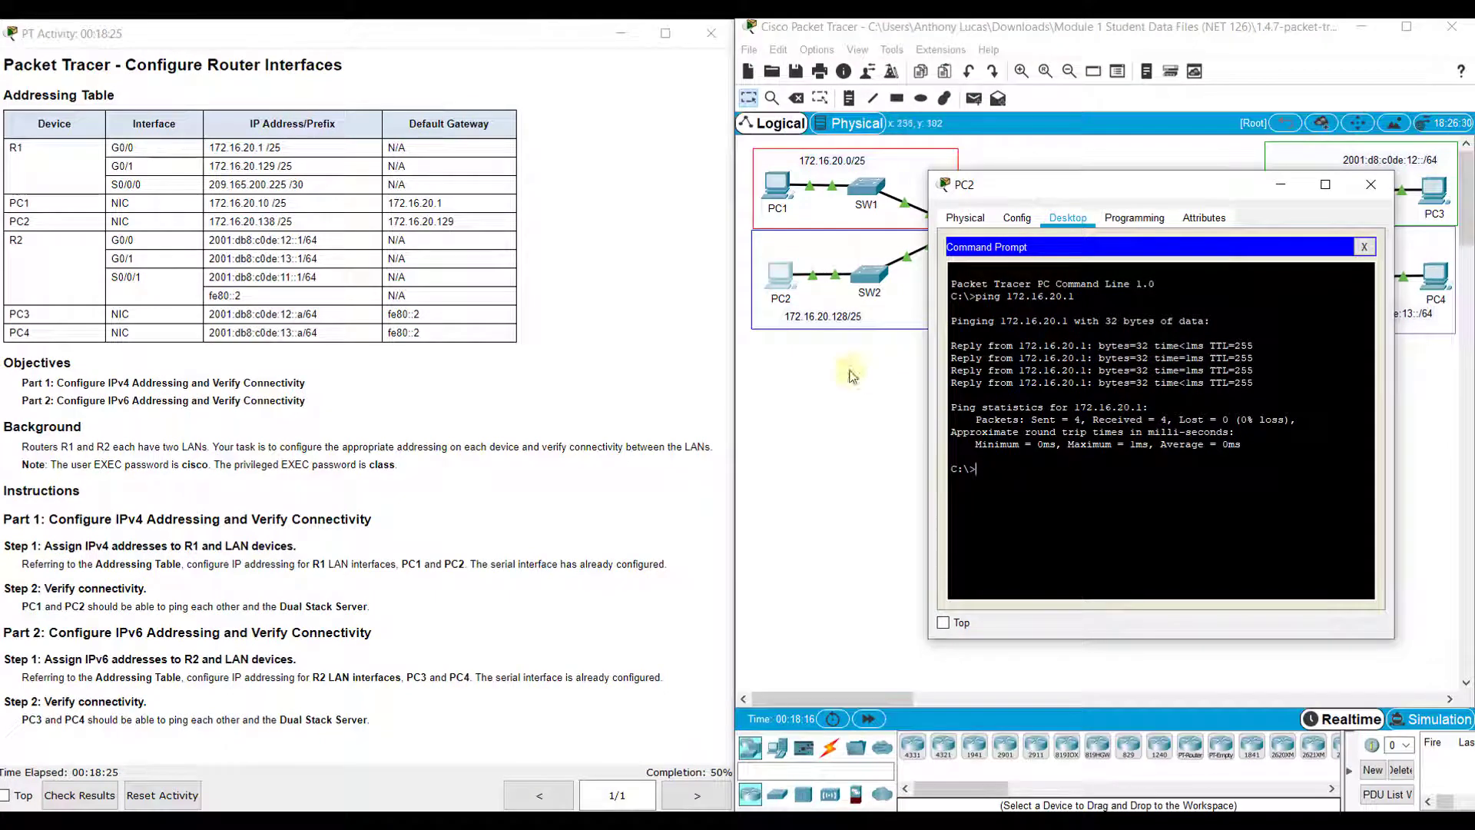
Close PC2's window, then open PC3, move its window aside, and show its Desktop applications
left_click(1371, 184)
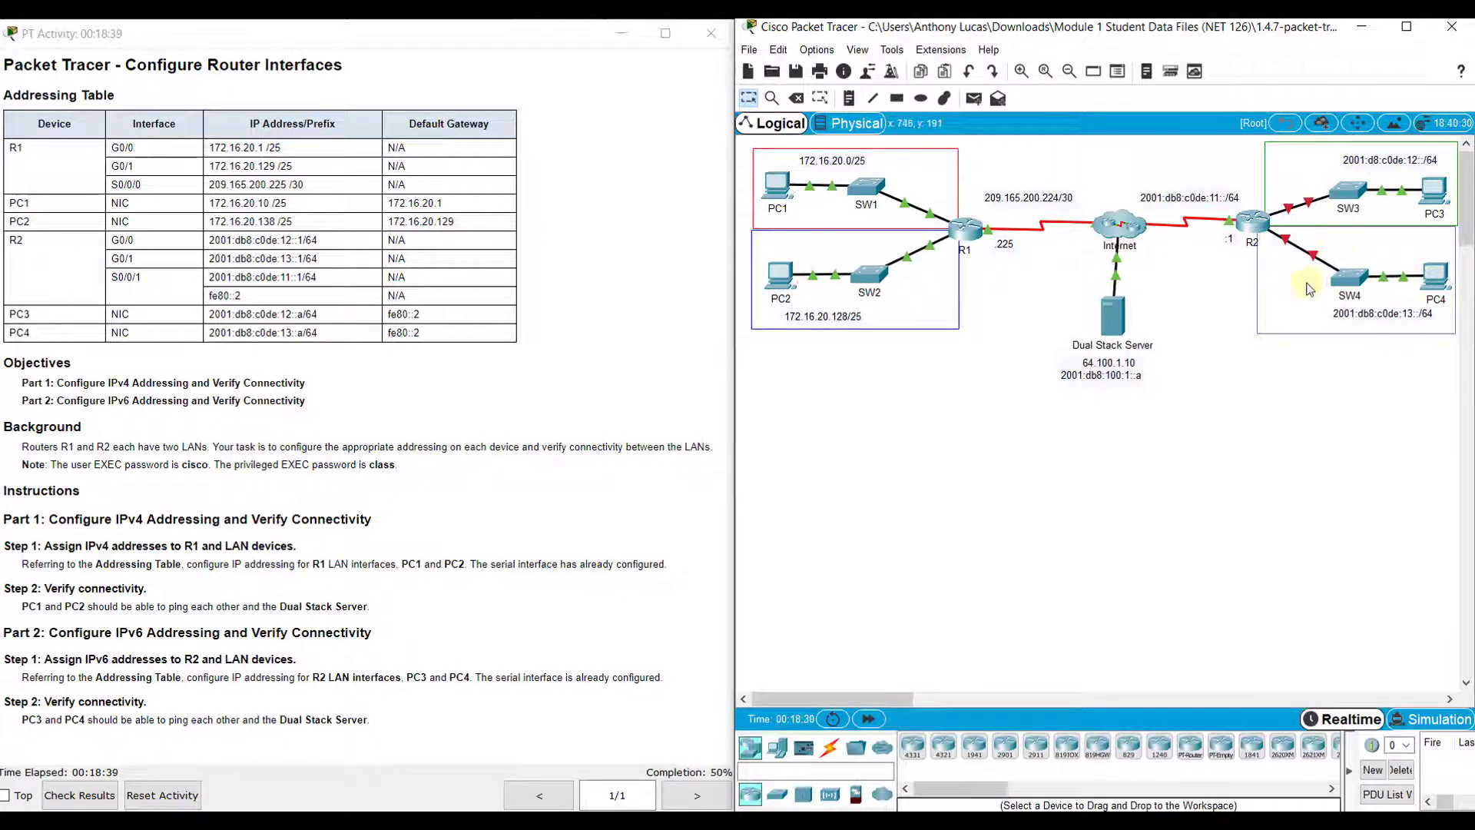
left_click(1439, 194)
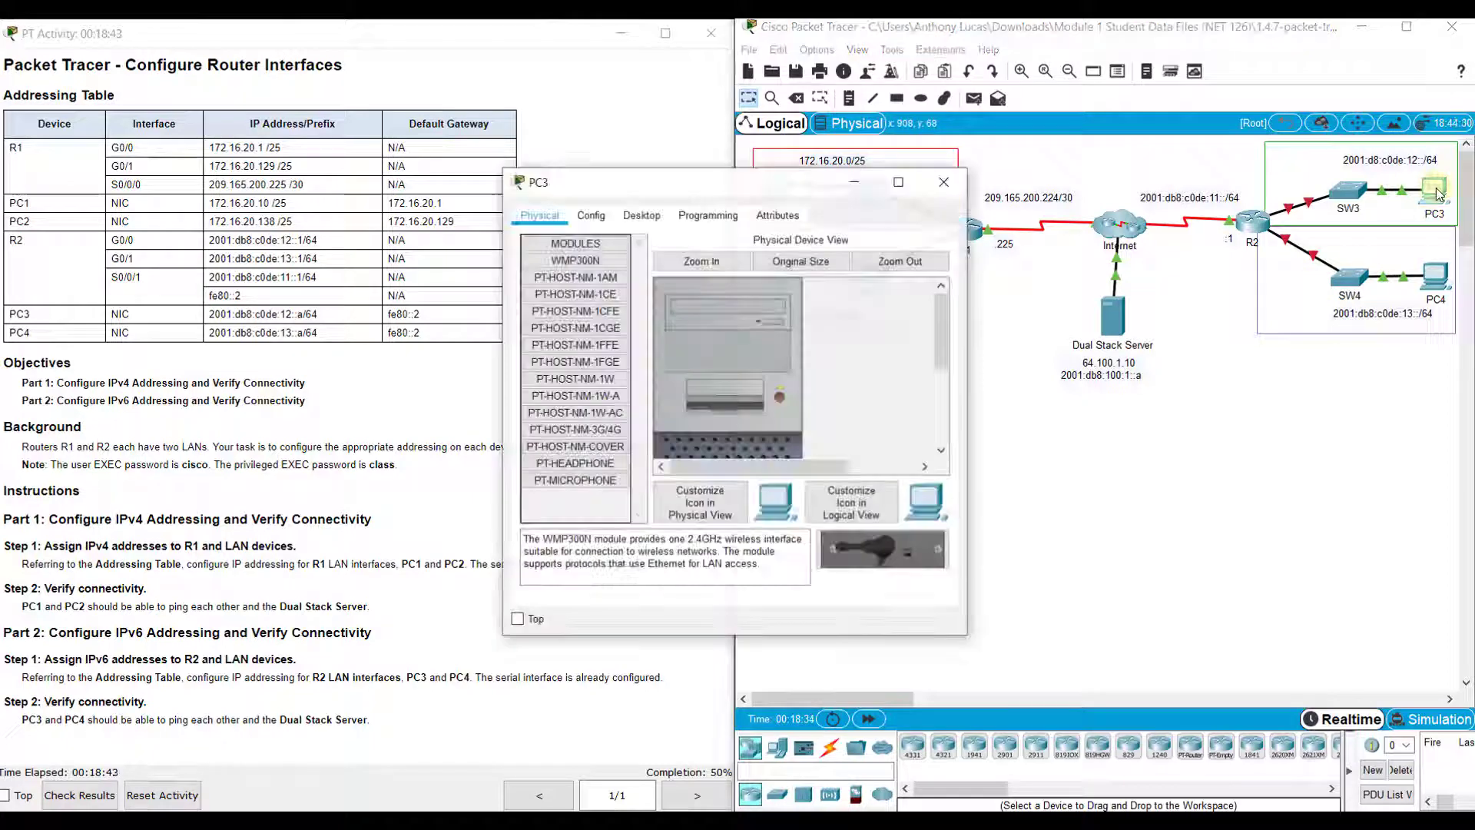
left_click_drag(725, 177, 968, 168)
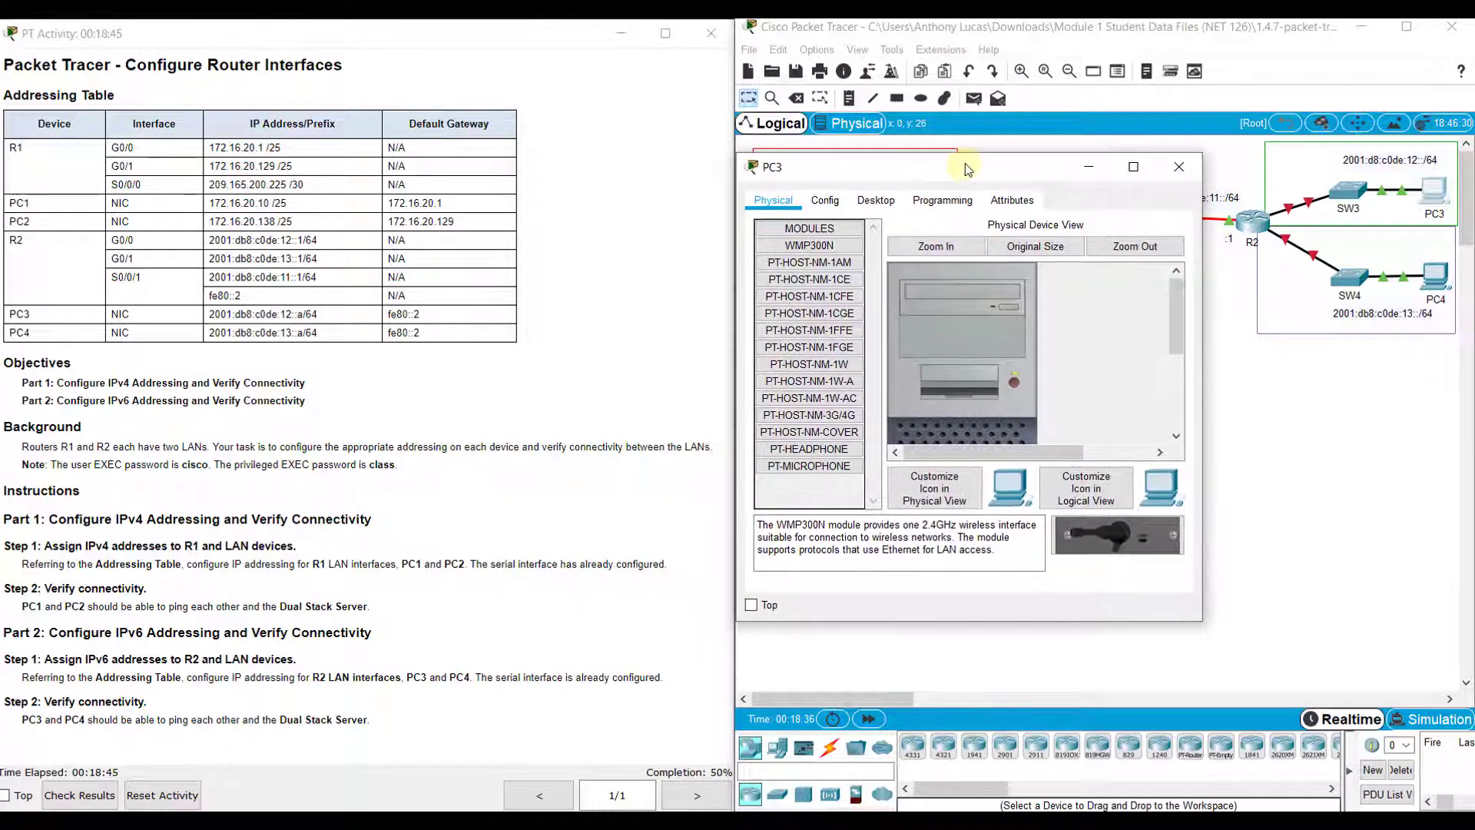
left_click(878, 201)
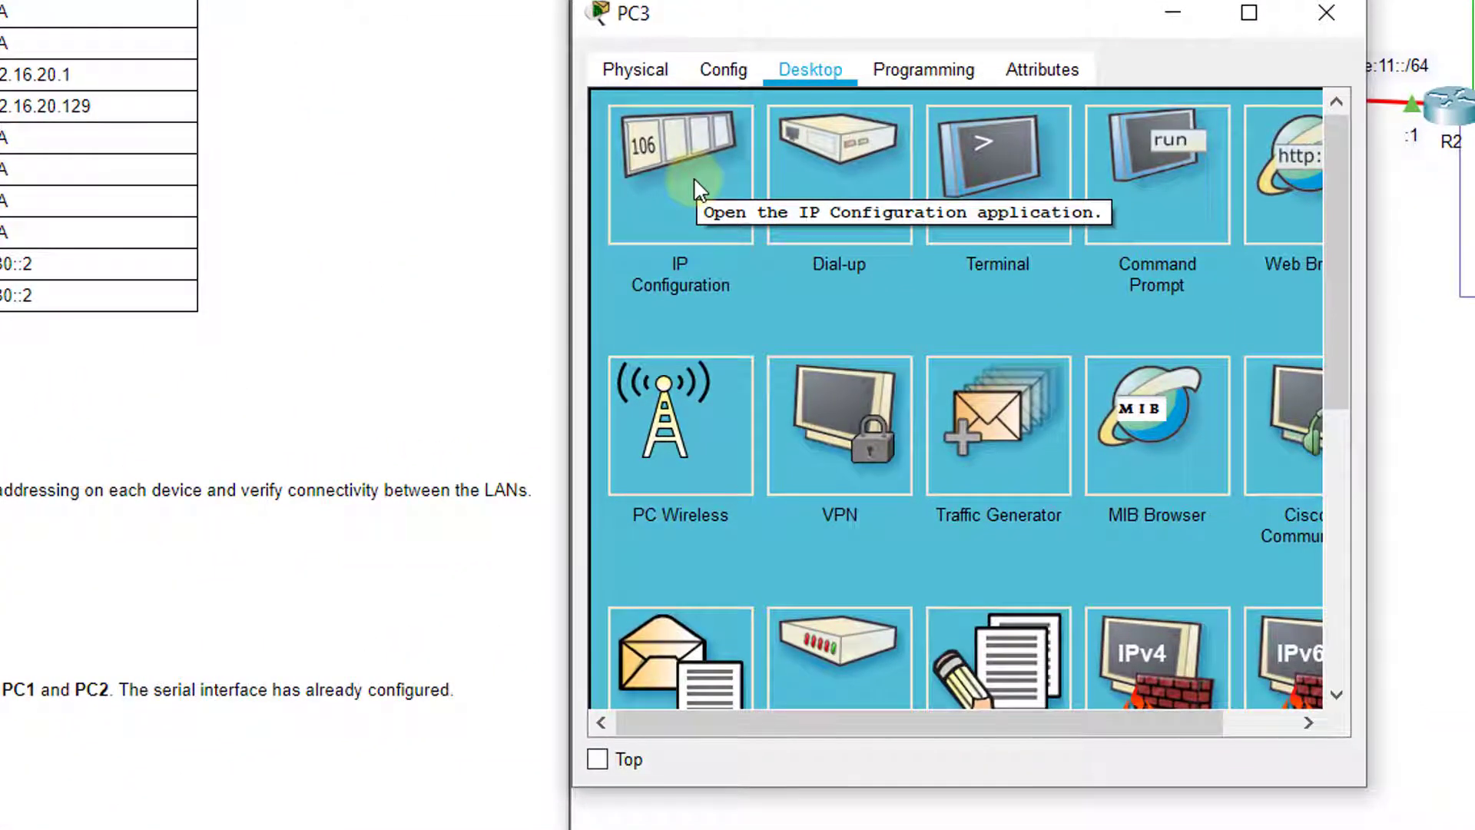
In PC3's IP Configuration, enter IPv6 2001:db8:c0de:12::a, prefix 64, gateway fe80::2, then recheck the values
left_click(694, 187)
left_click(854, 265)
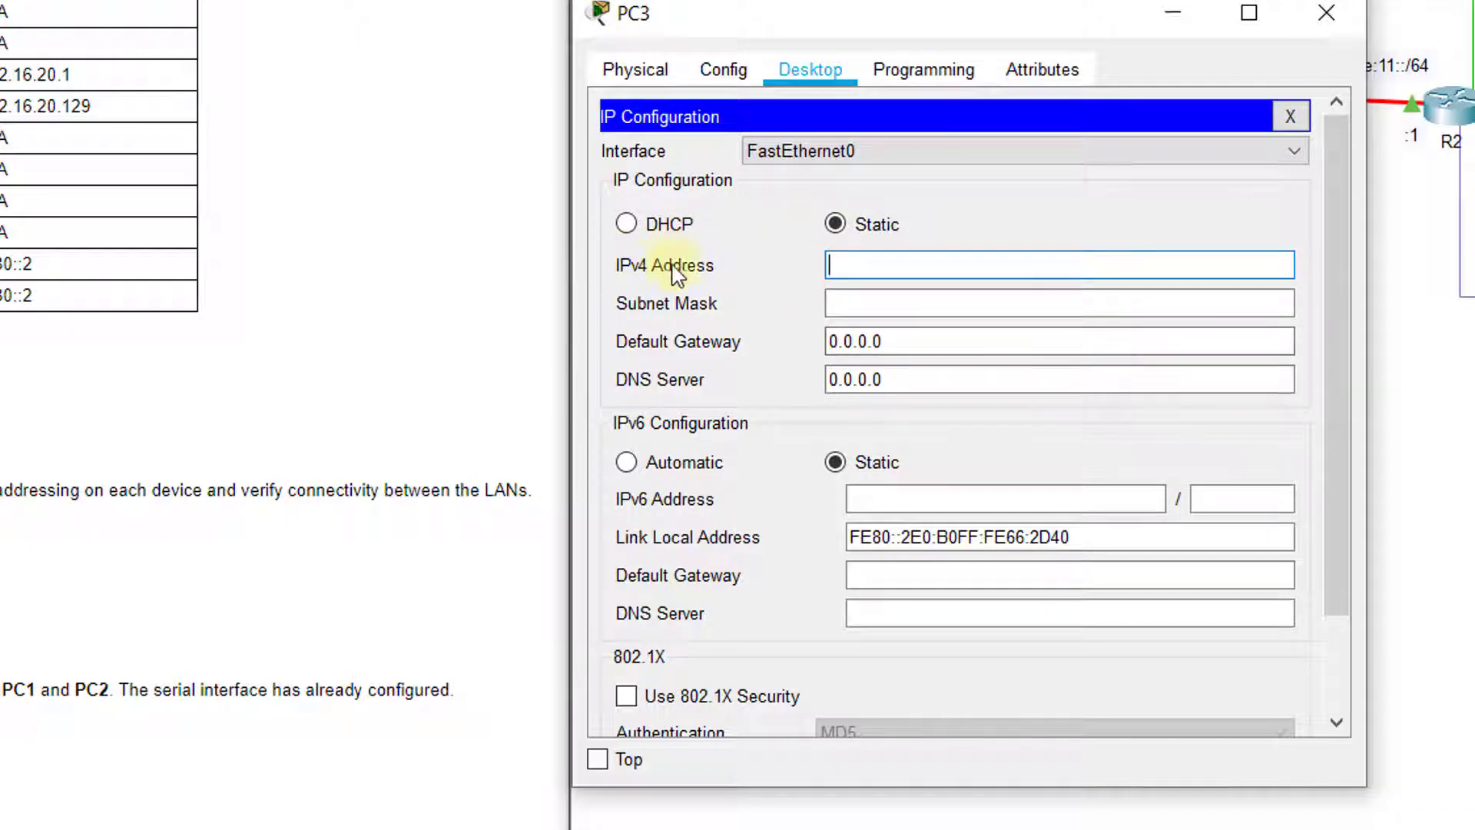
left_click(903, 500)
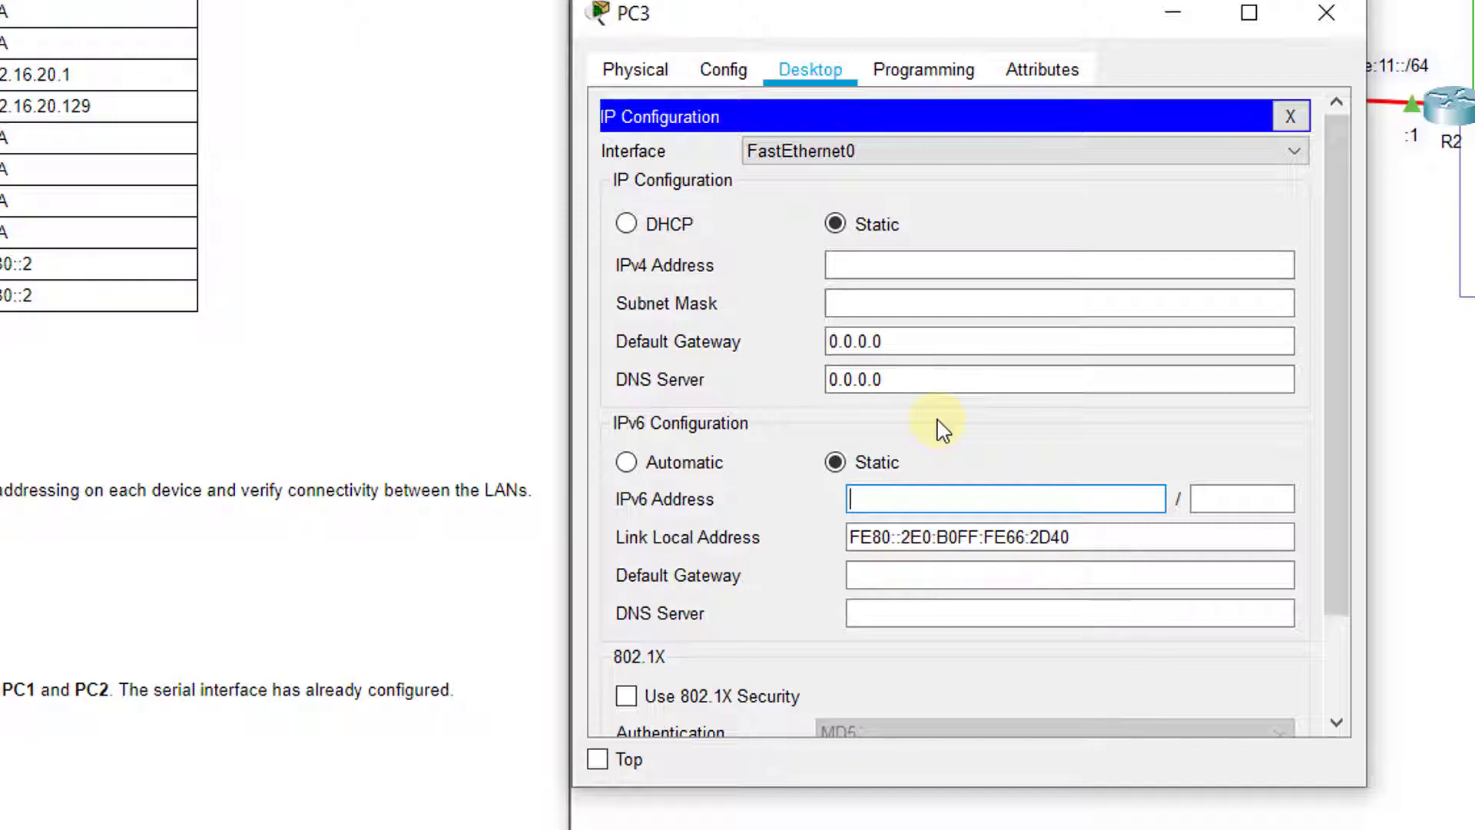
type("2001:db8:c0")
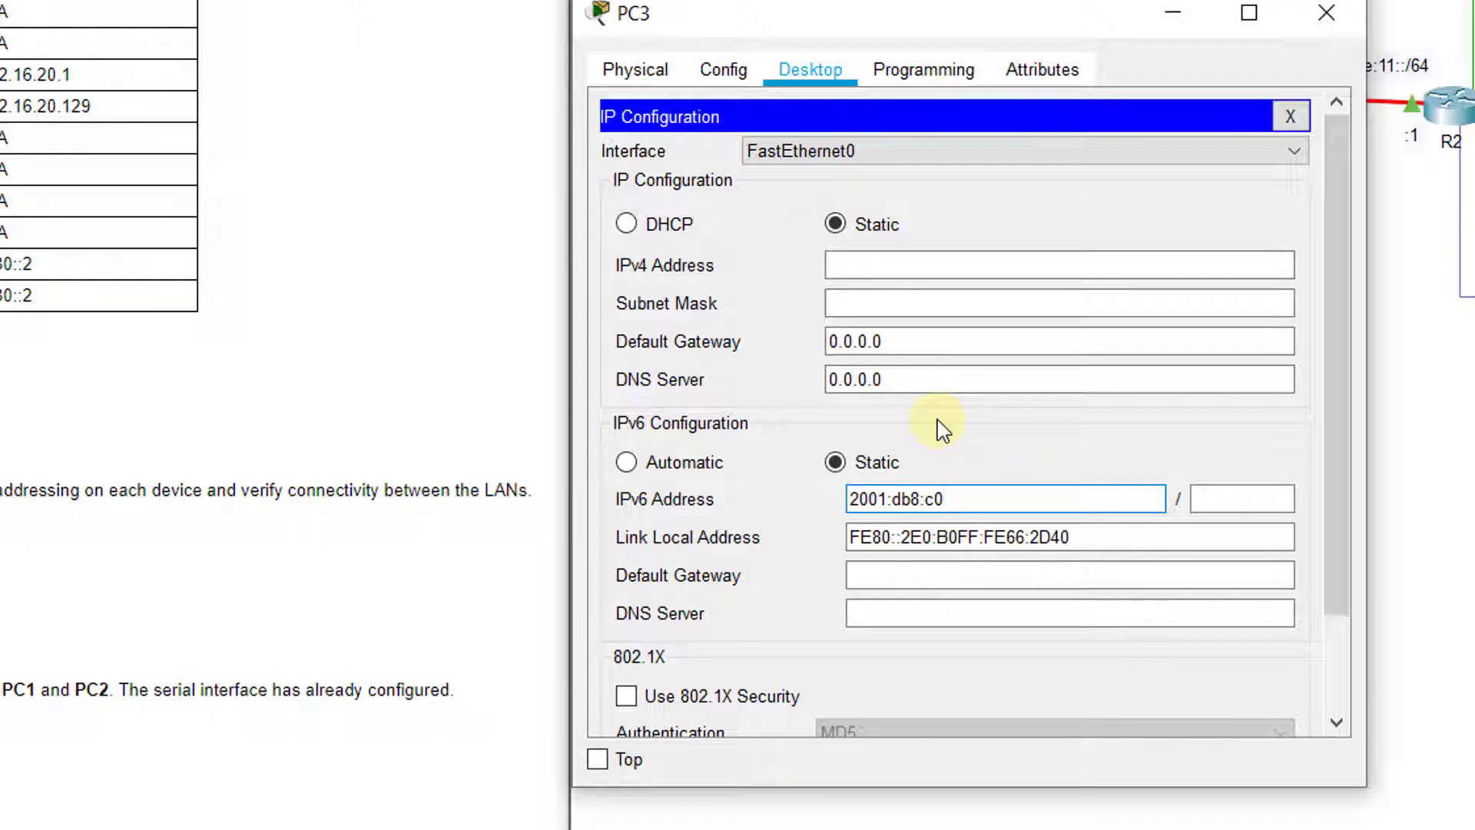
type("de:12::a")
left_click(1231, 500)
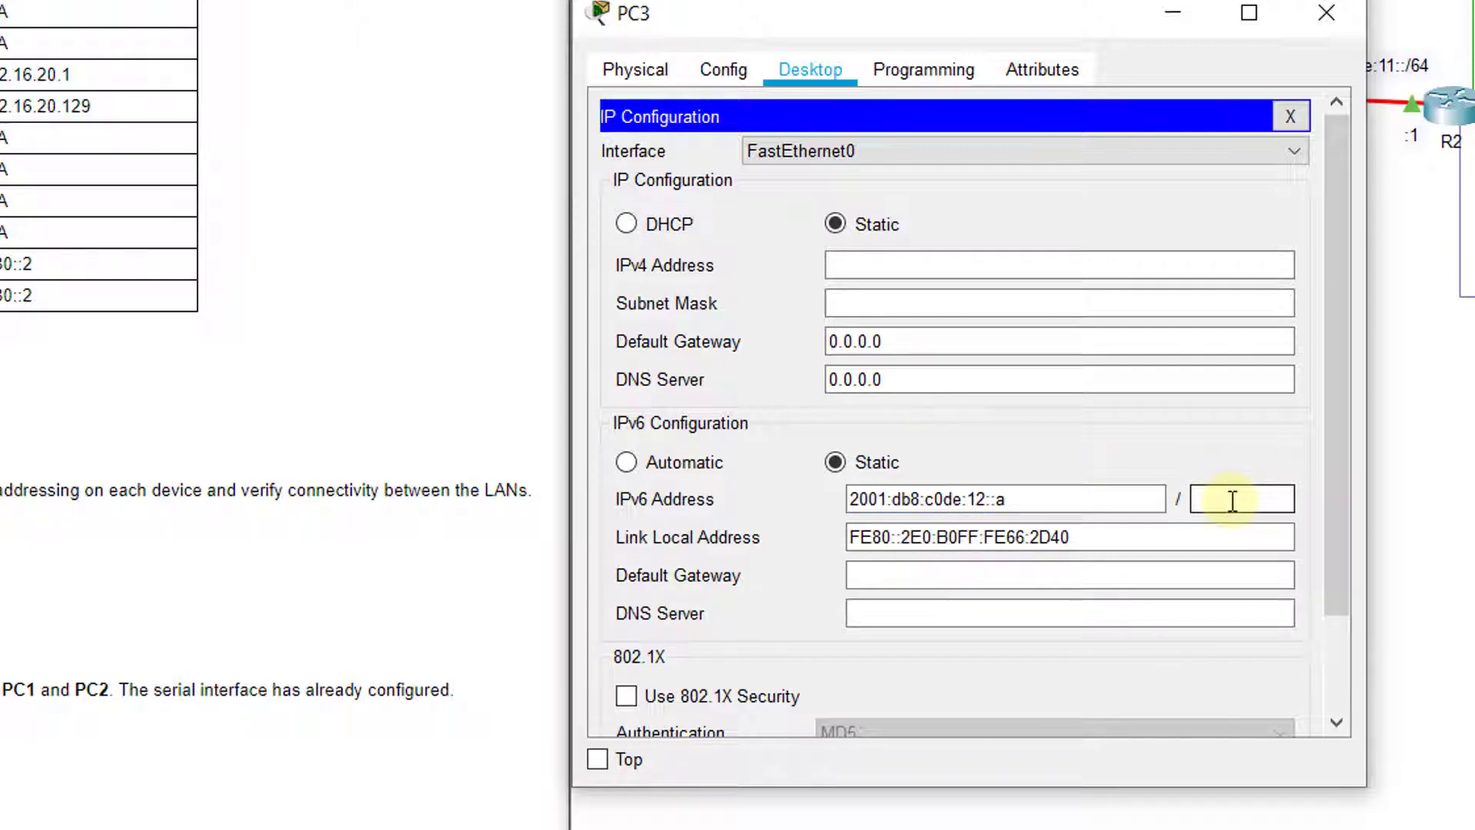
type("64")
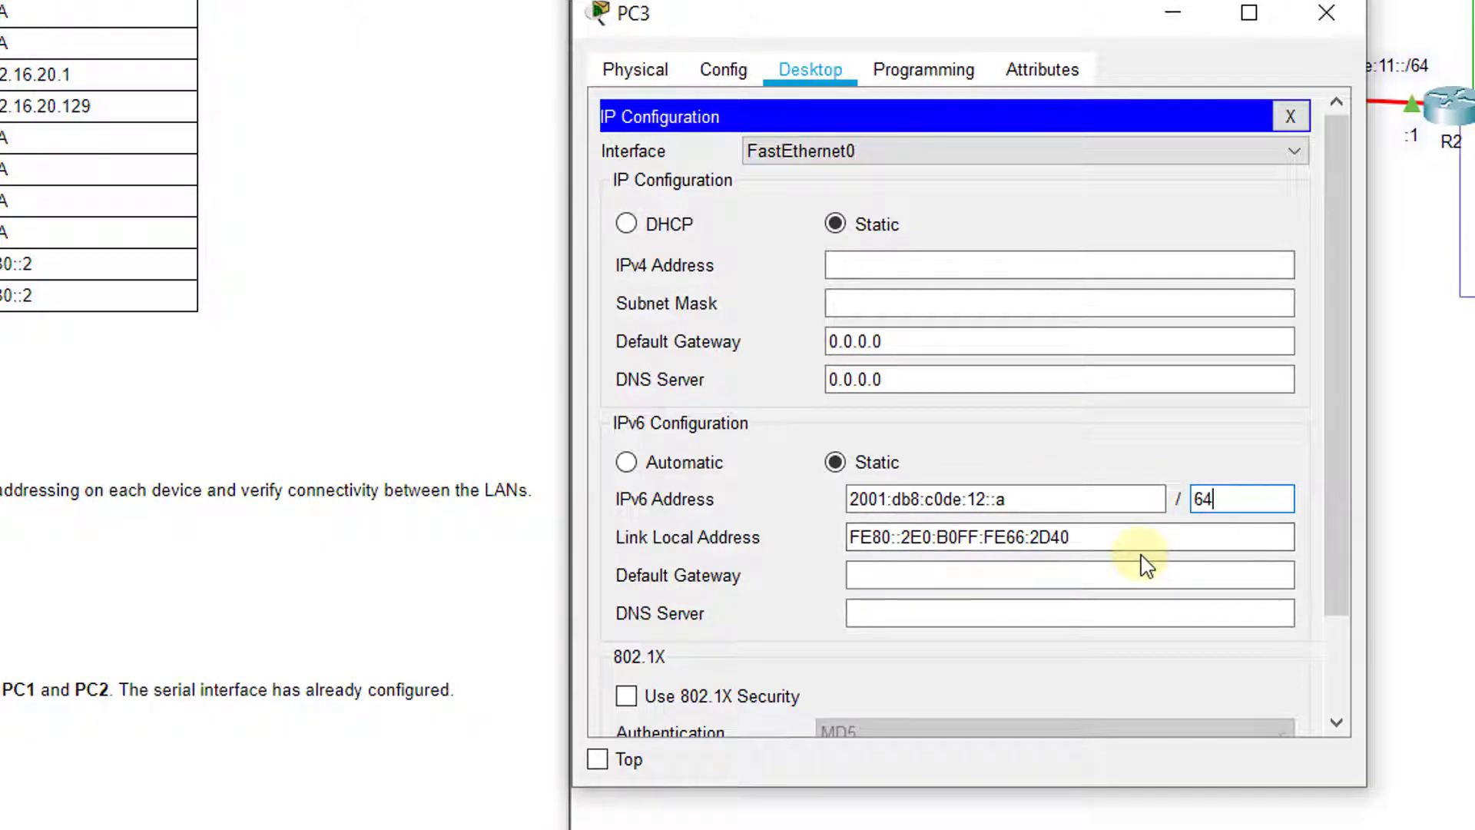
left_click(1032, 578)
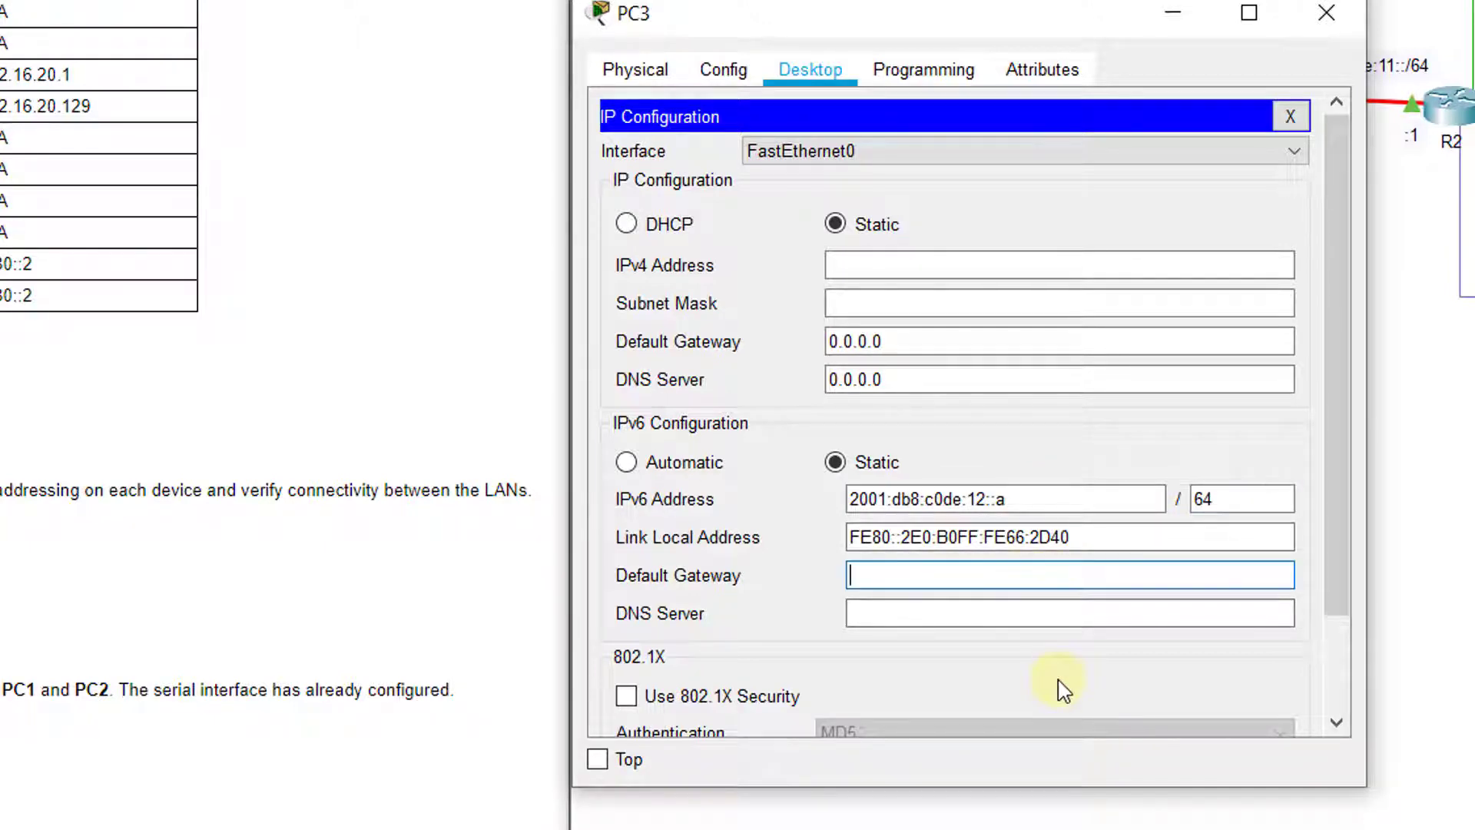
type("fe80::2")
left_click(1032, 607)
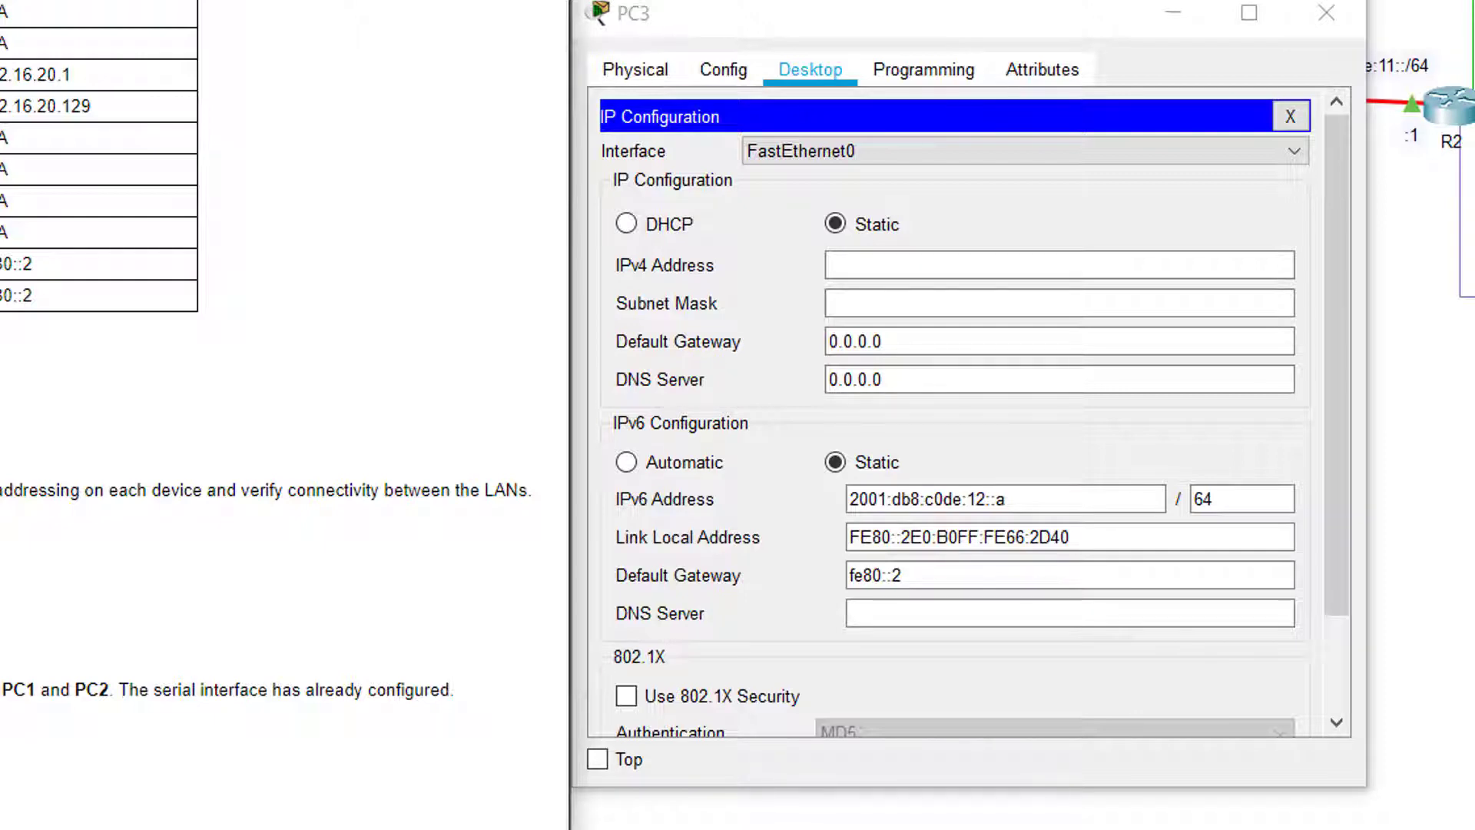
left_click_drag(1030, 500, 772, 566)
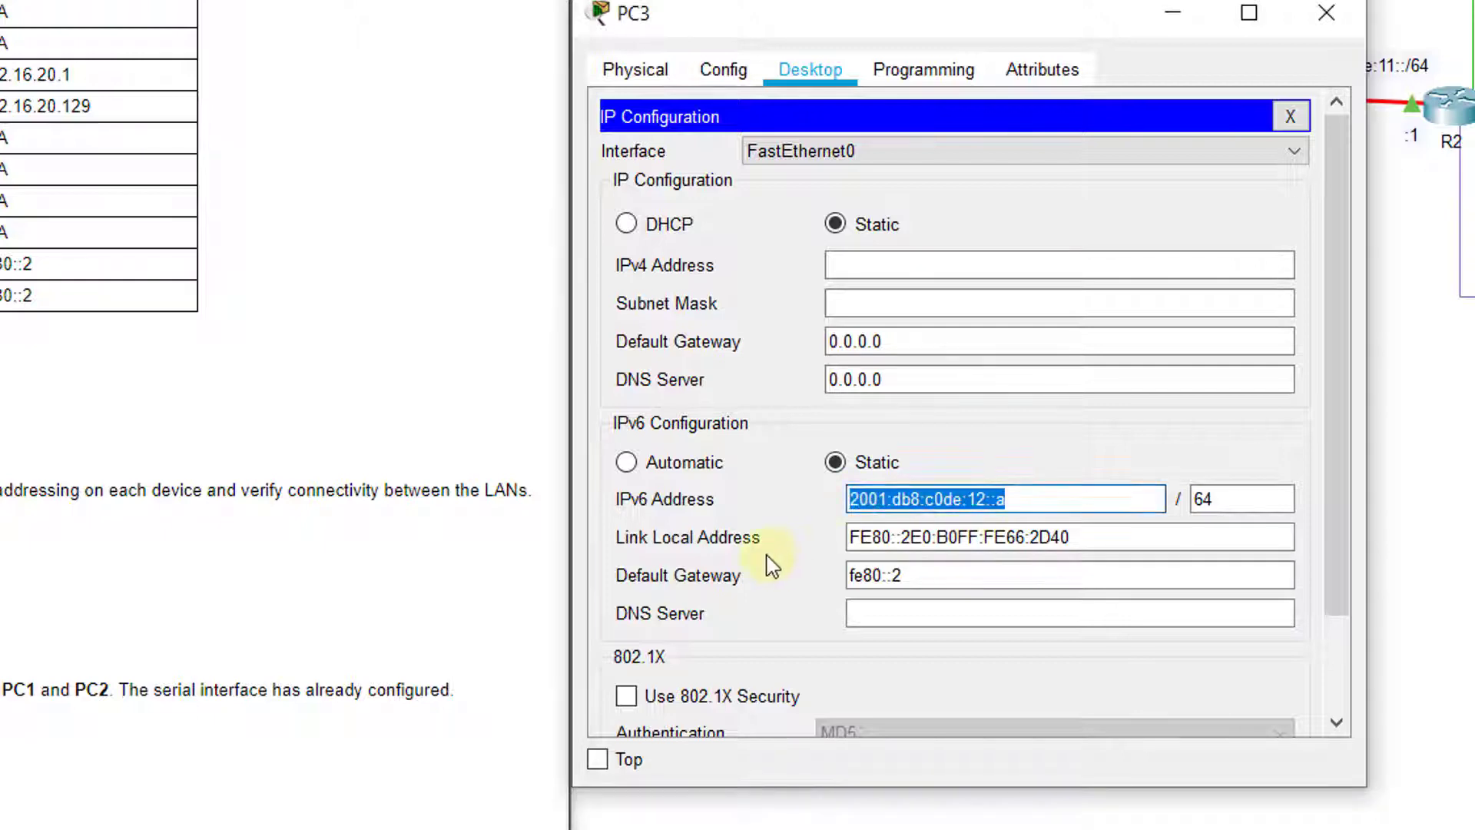
key("End")
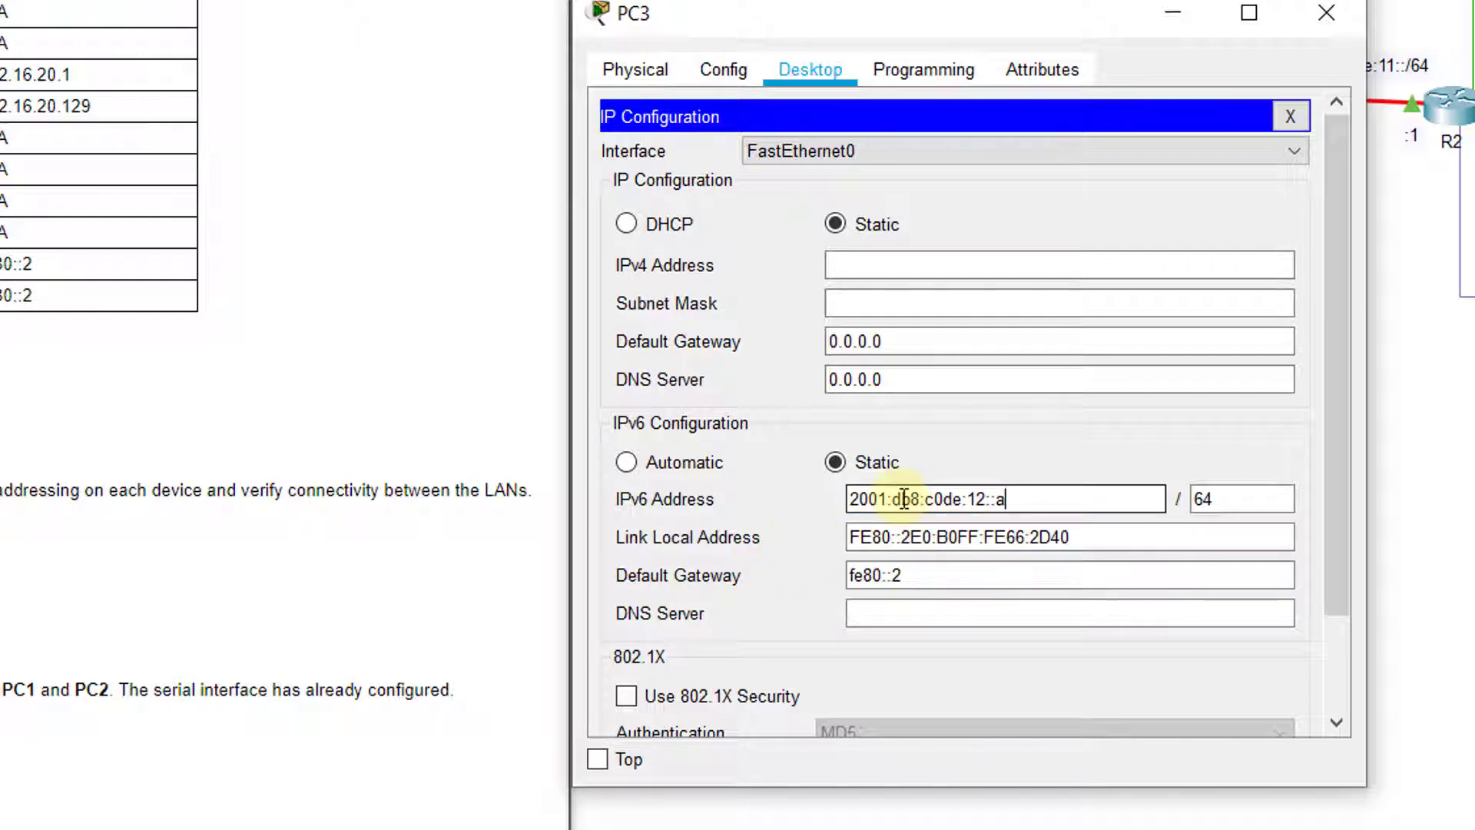
left_click(1053, 576)
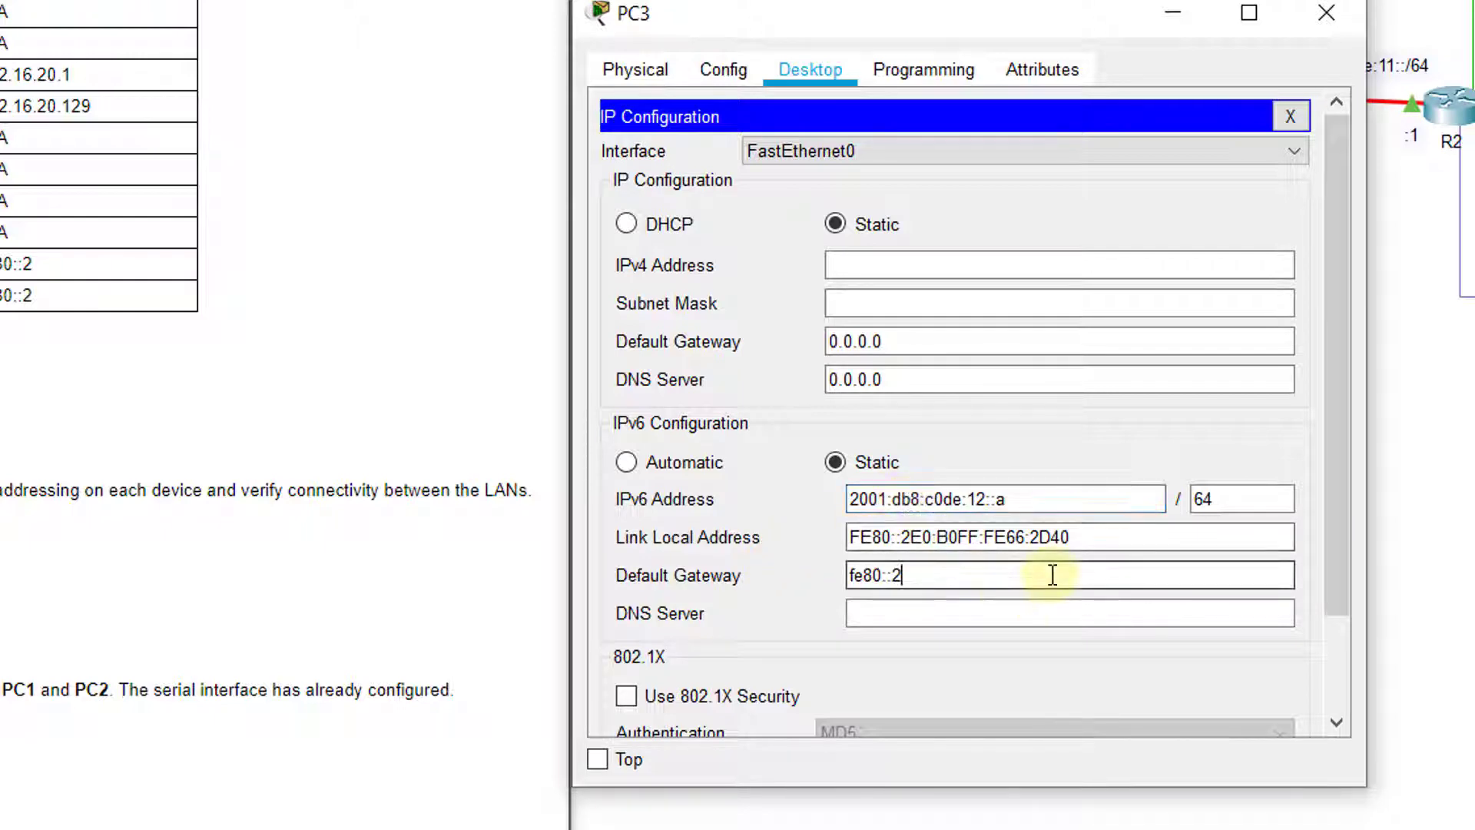
Close PC3, open R2's CLI, and log in with the console password
left_click(1343, 14)
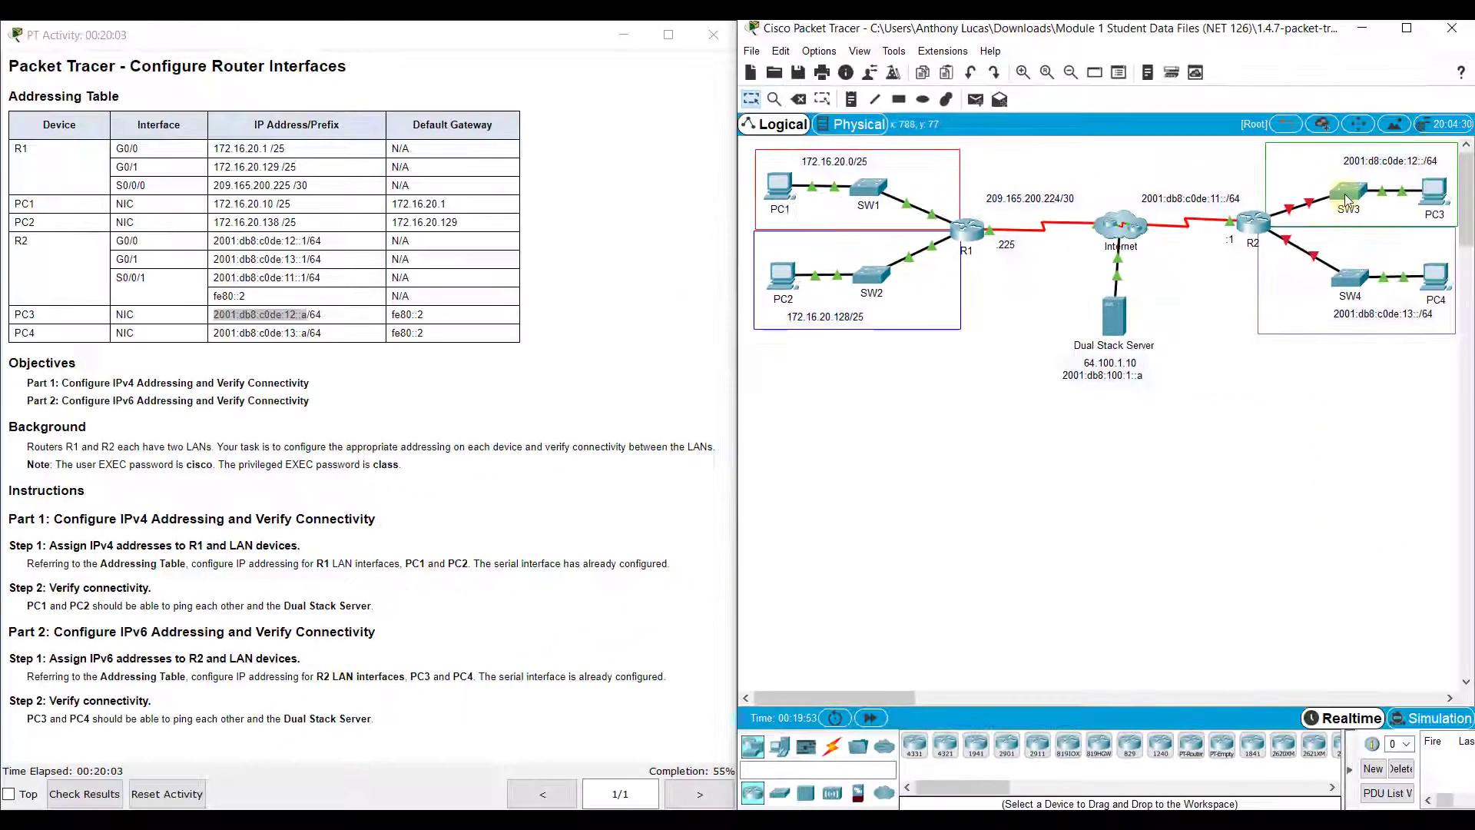
left_click(1253, 222)
left_click(633, 215)
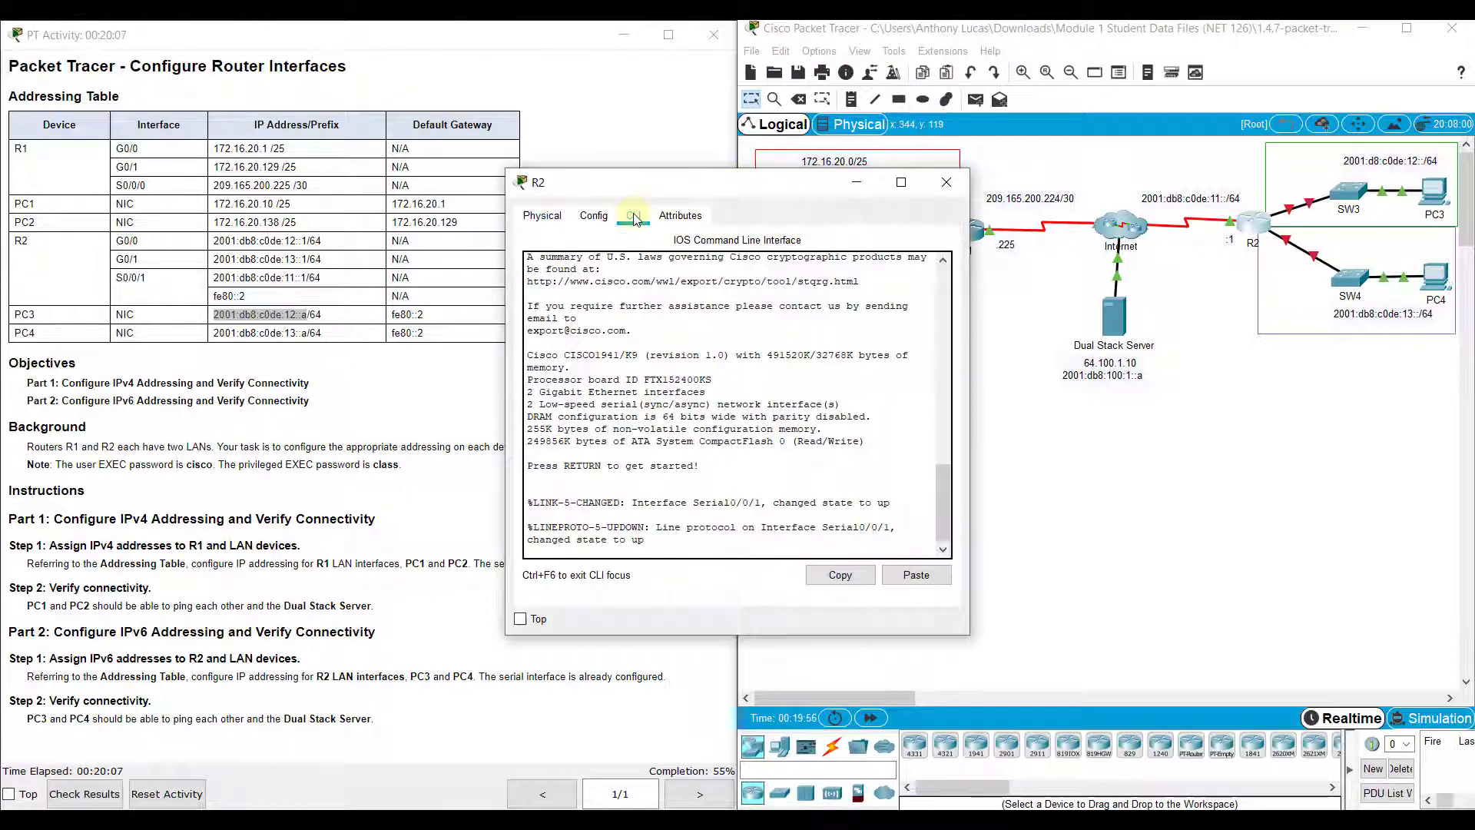
left_click(1335, 431)
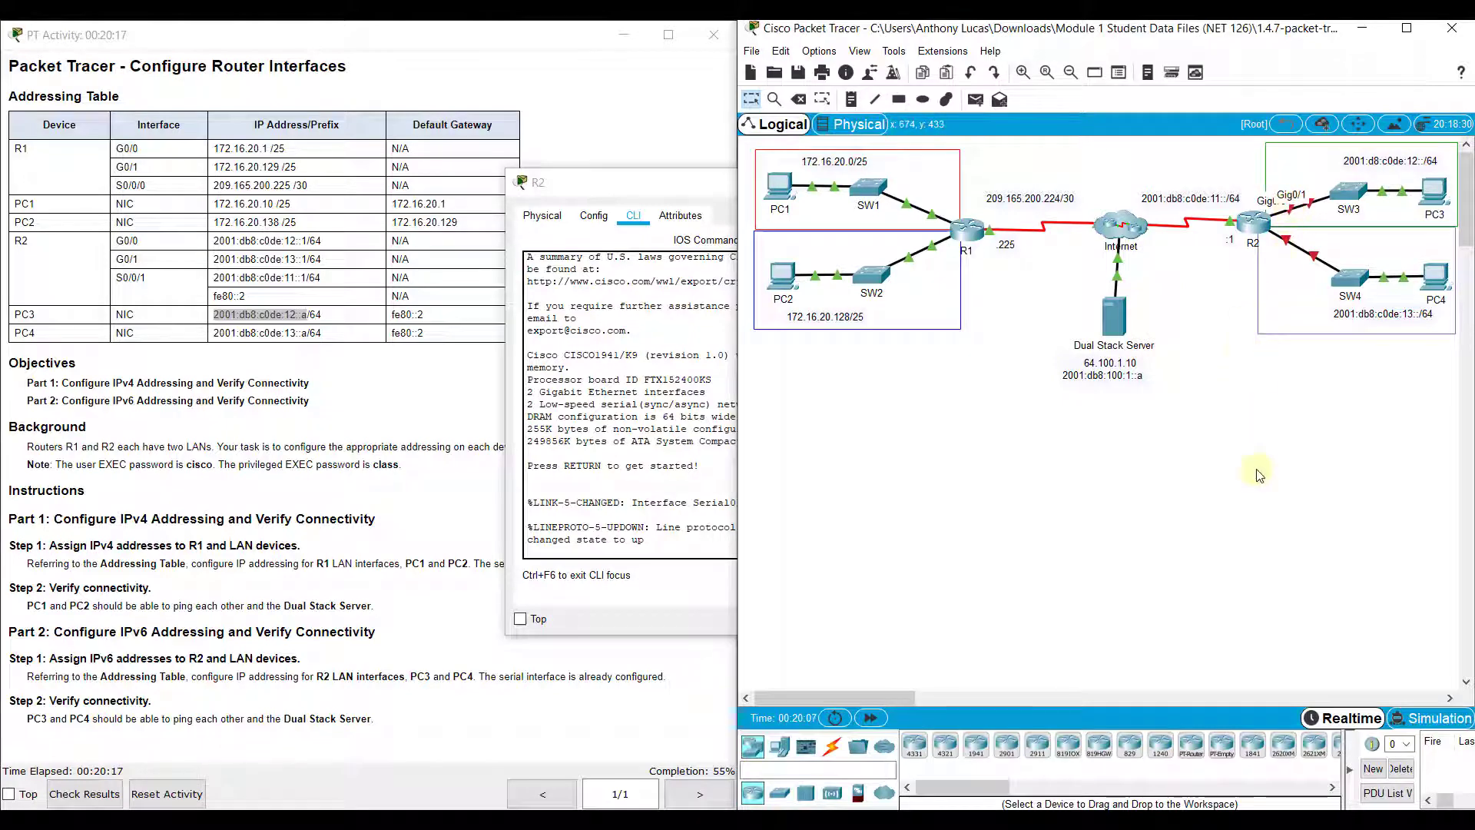
left_click(1266, 225)
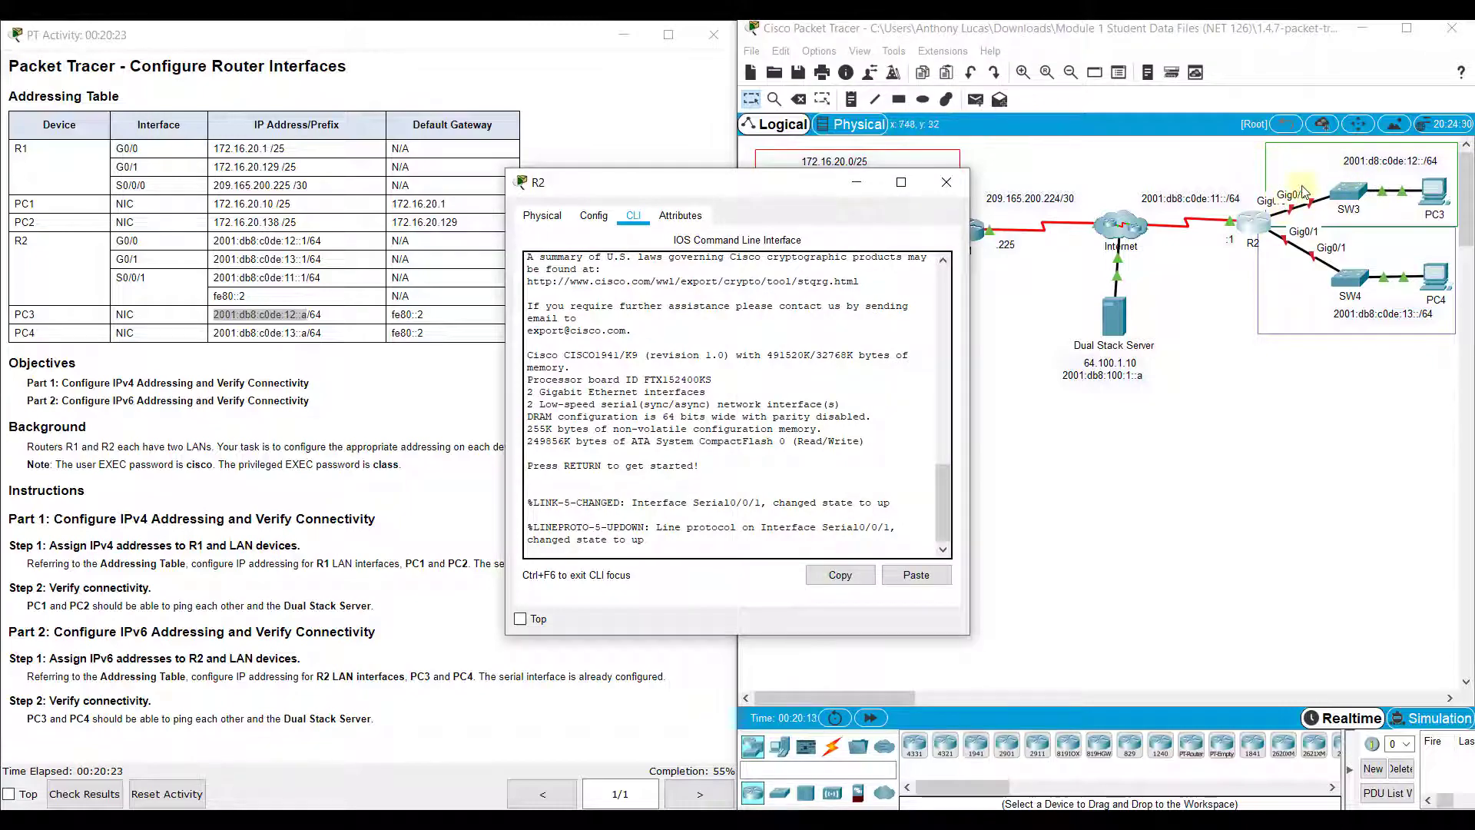
key("Return")
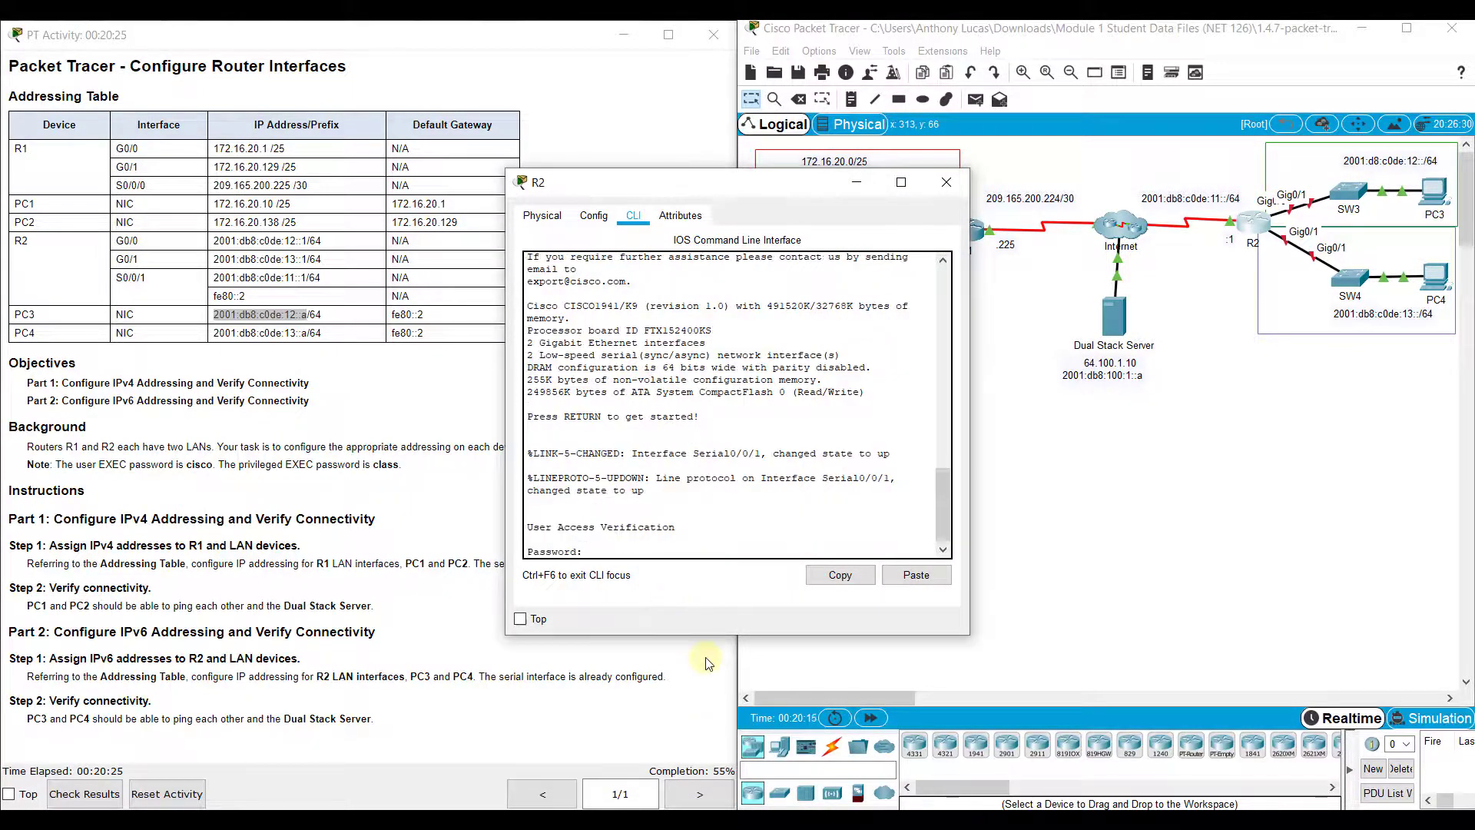
type("cisco")
key("Return")
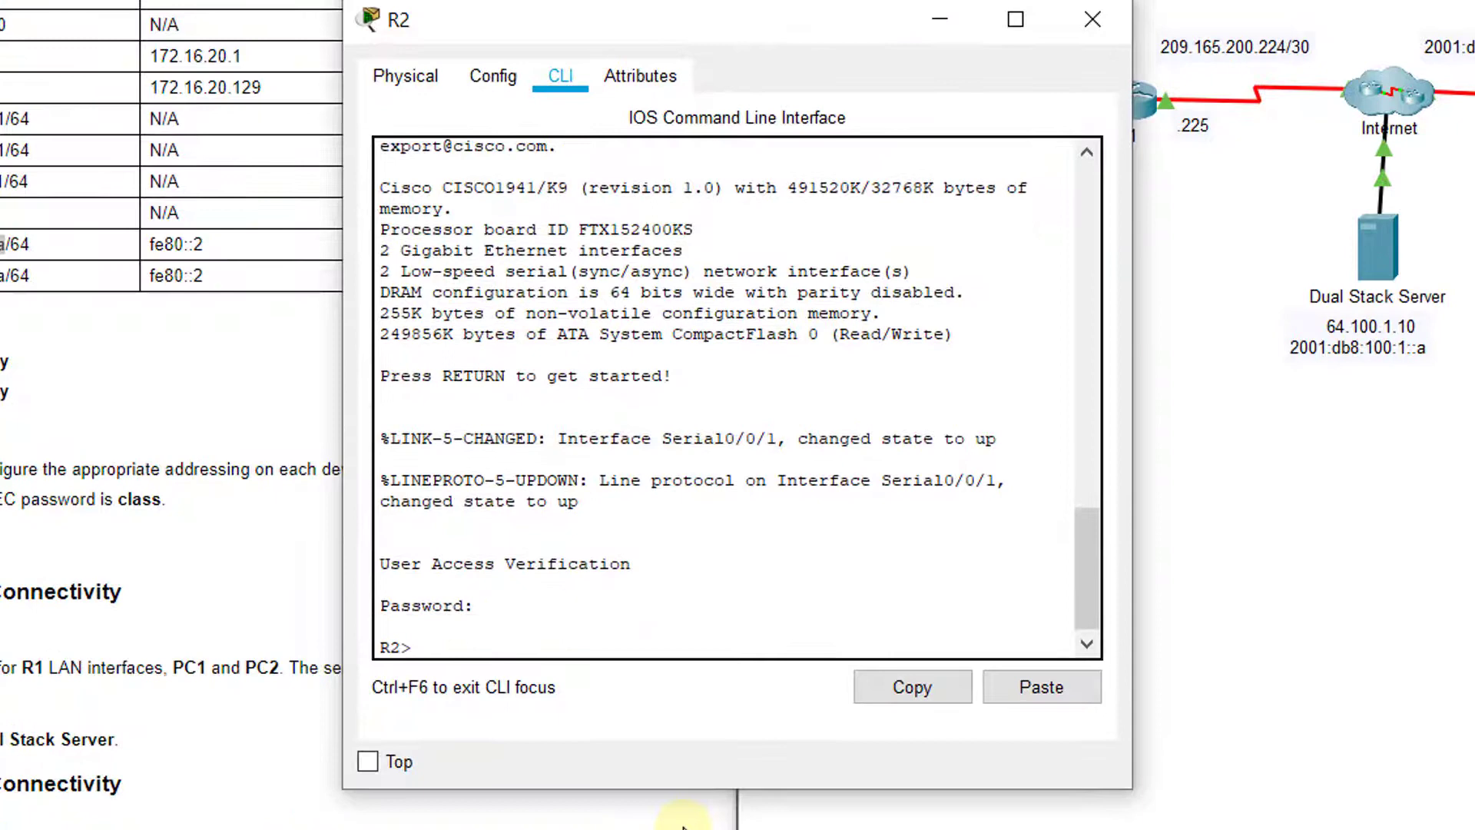
Enter privileged mode on R2 with the enable password and switch to global configuration
type("en")
key("Return")
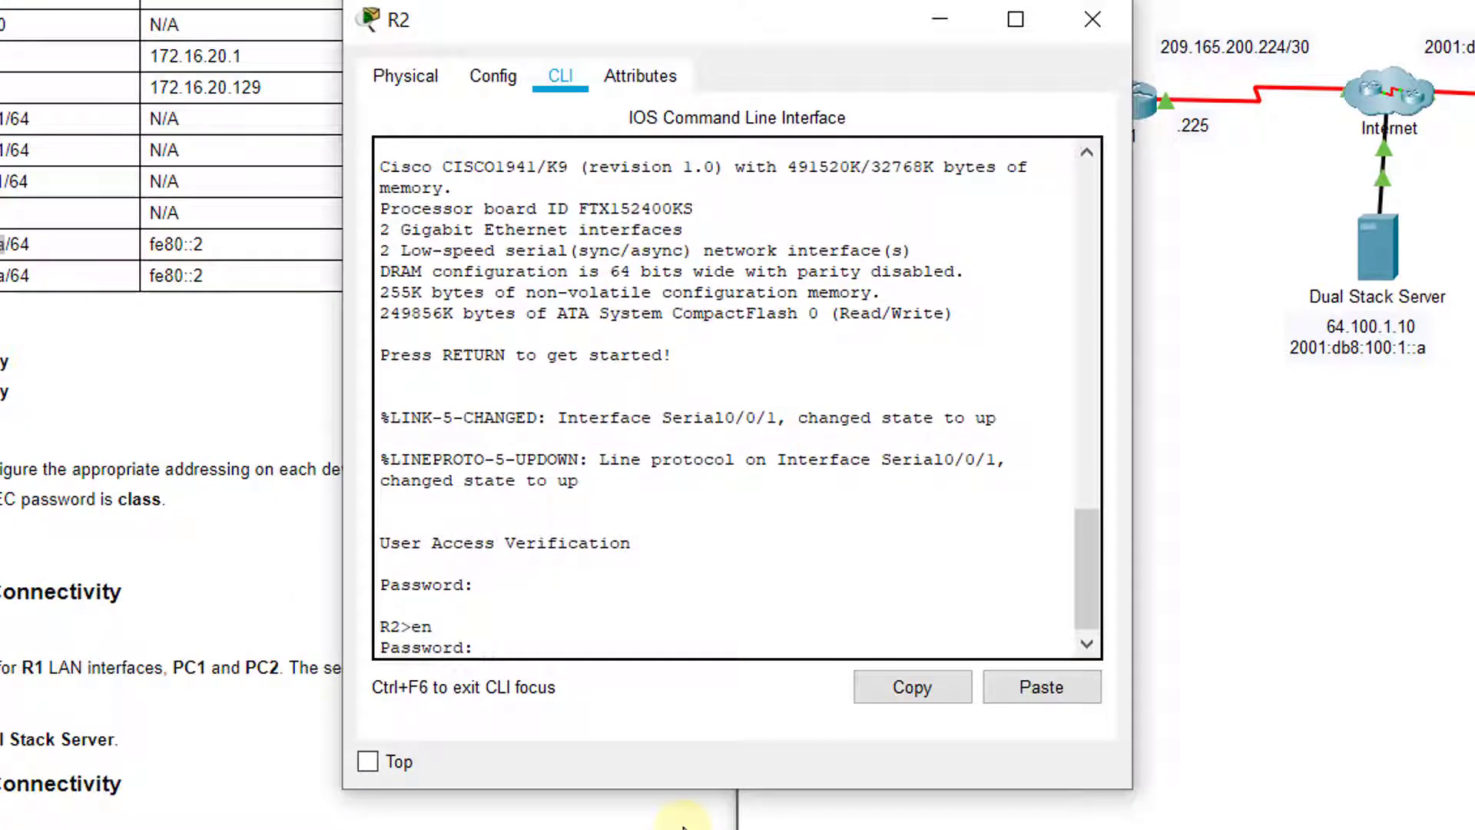
type("class")
key("Return")
type("config t")
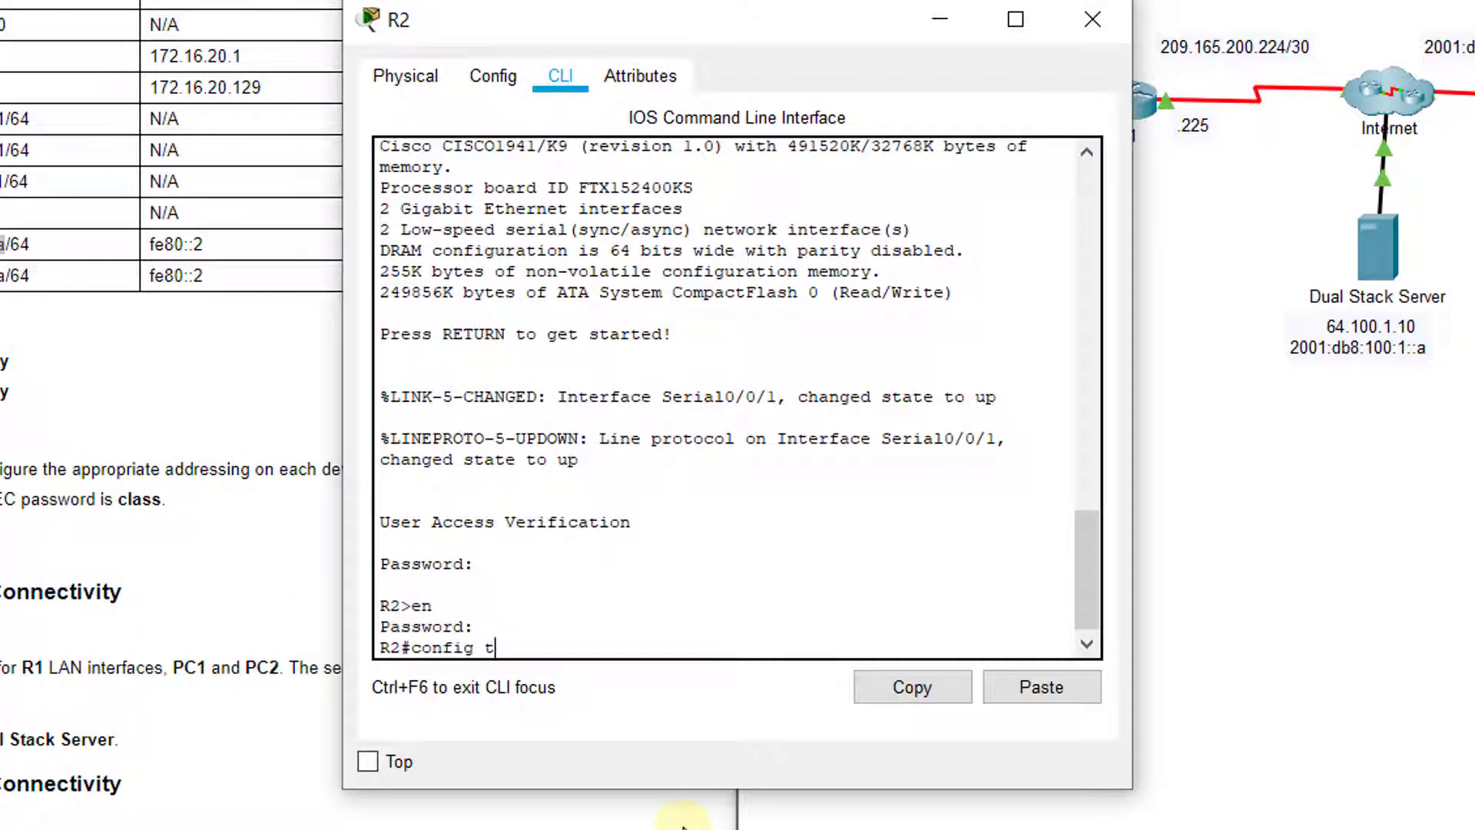
key("Return")
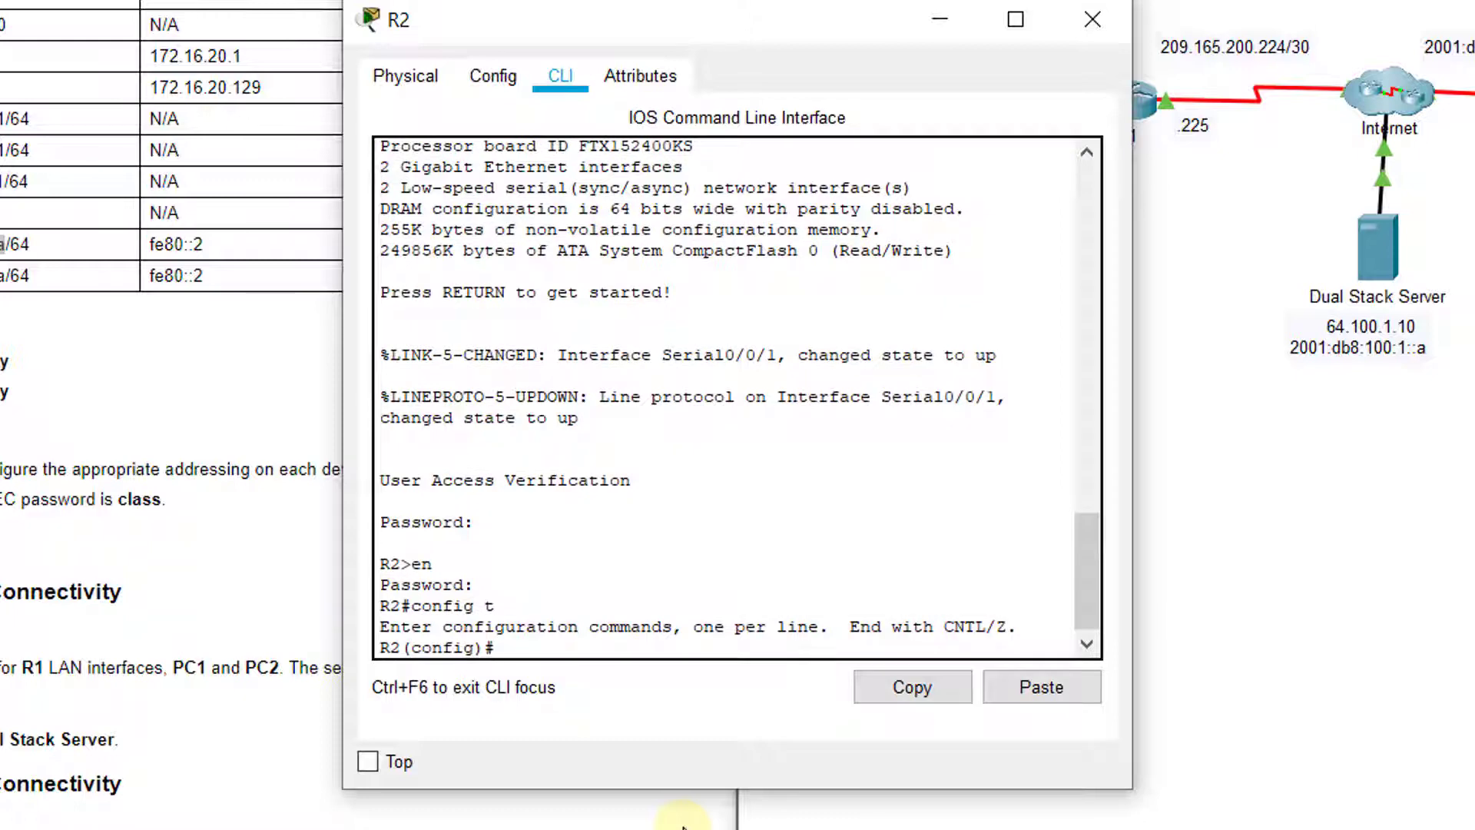
Select interface G0/0 and give it the description 'Connection to SW3'
type("int g0/0")
key("Return")
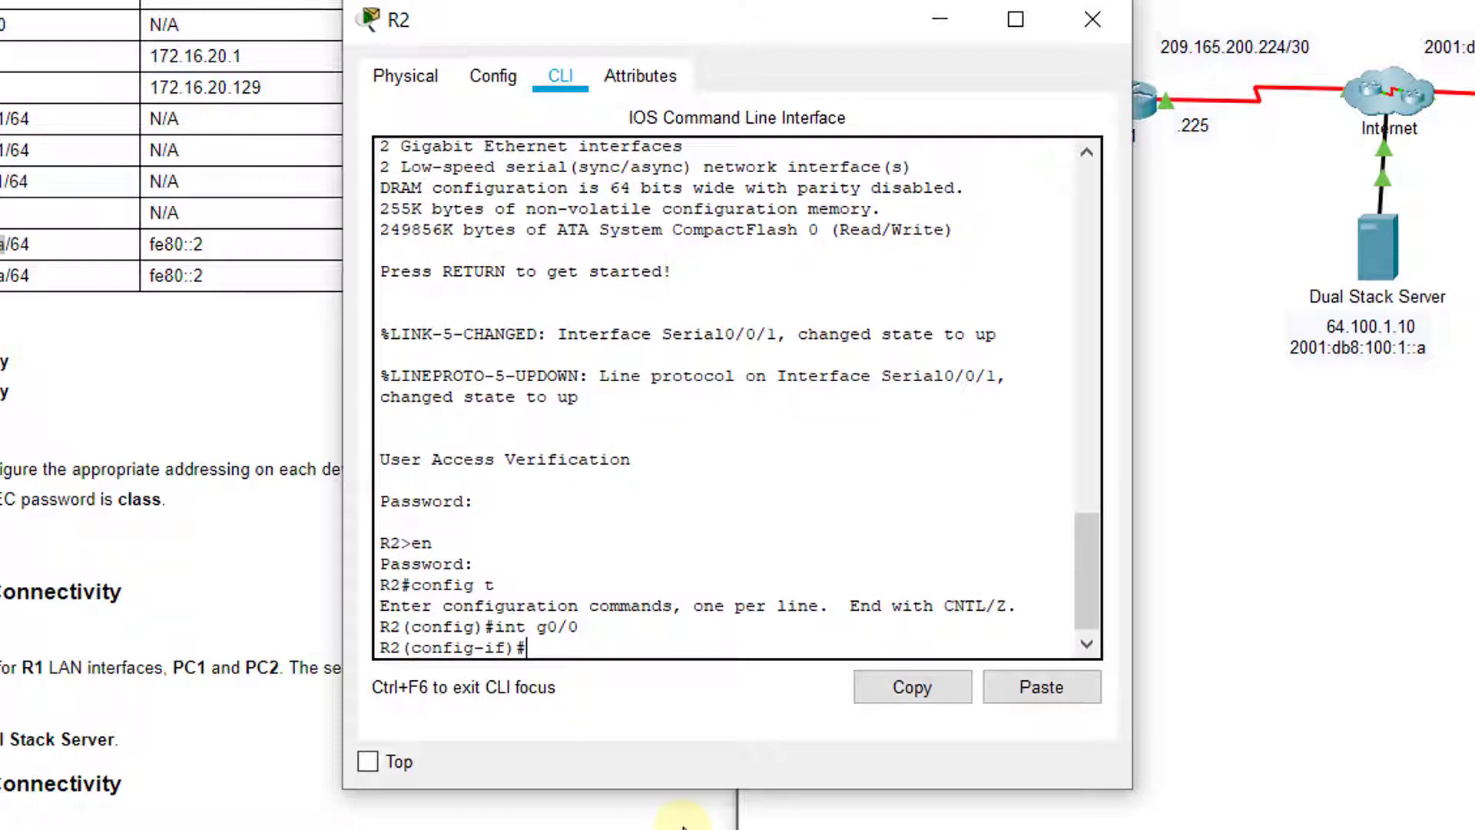
type("description ")
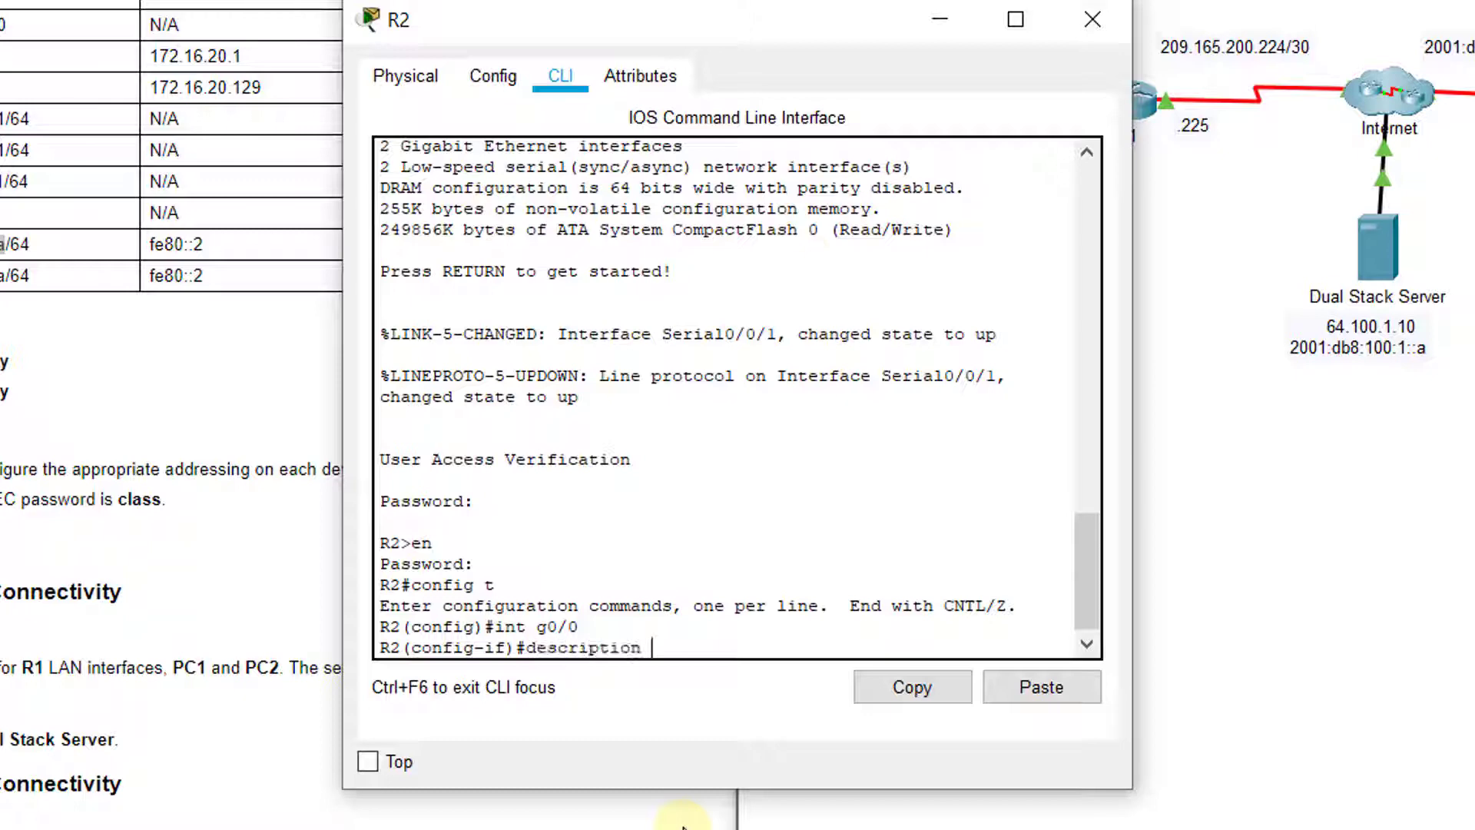
type("Connection to SW3")
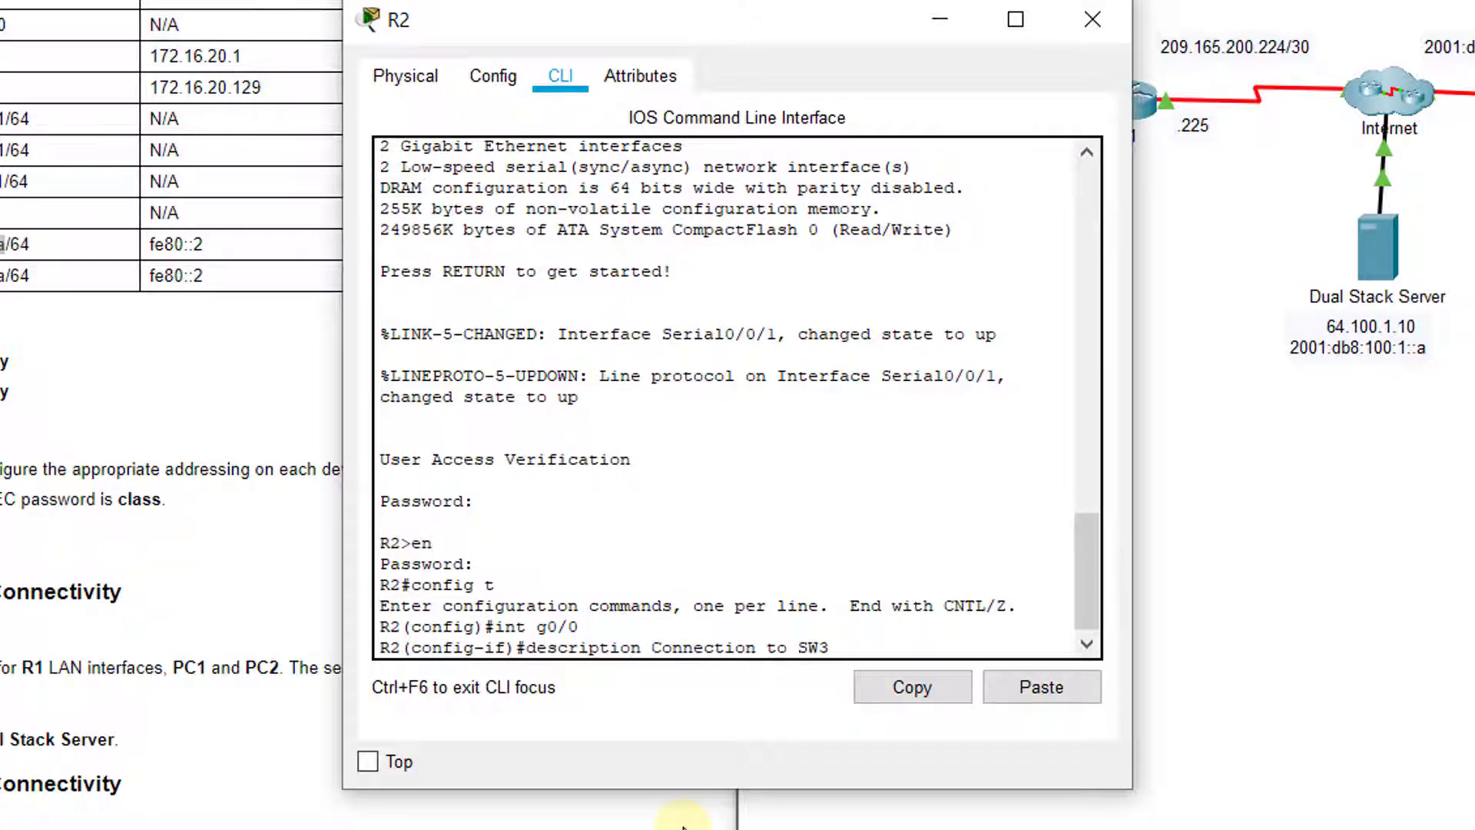
key("Return")
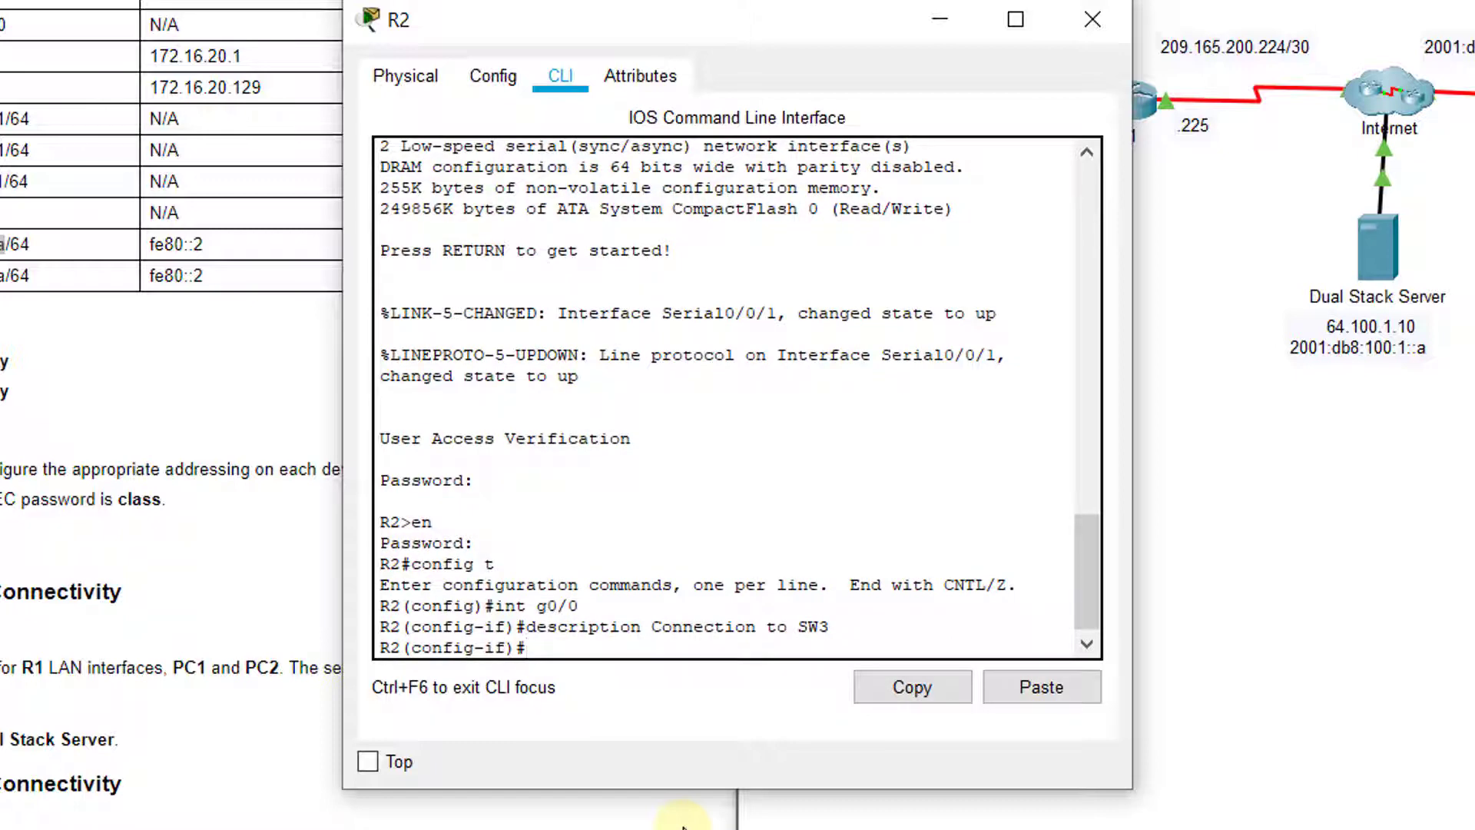
Assign 2001:db8:c0de:12::1/64 to G0/0, bring it up with no shutdown, and exit the interface
type("ipv6 add")
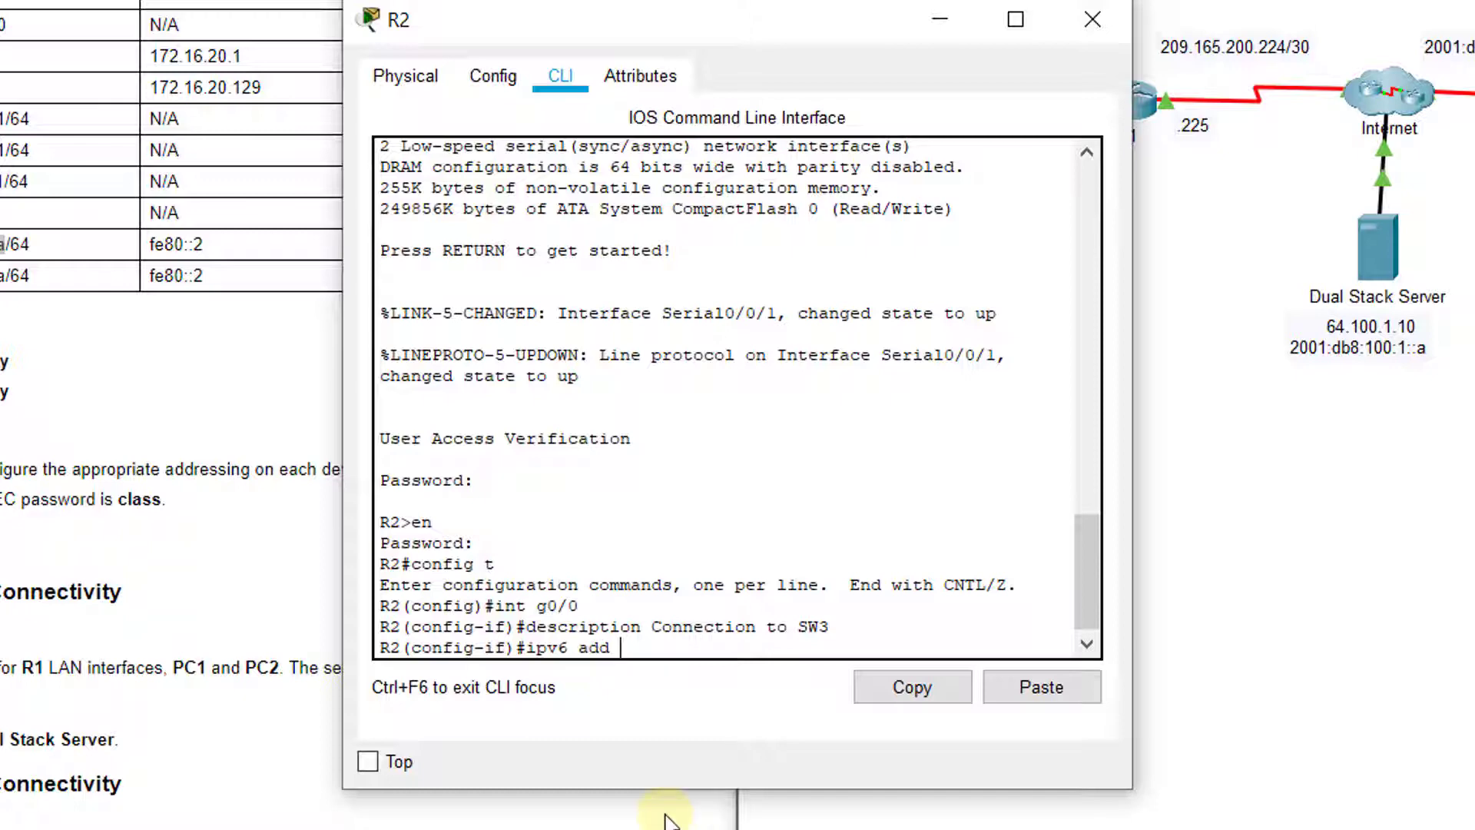
type("2001:db8:c0de")
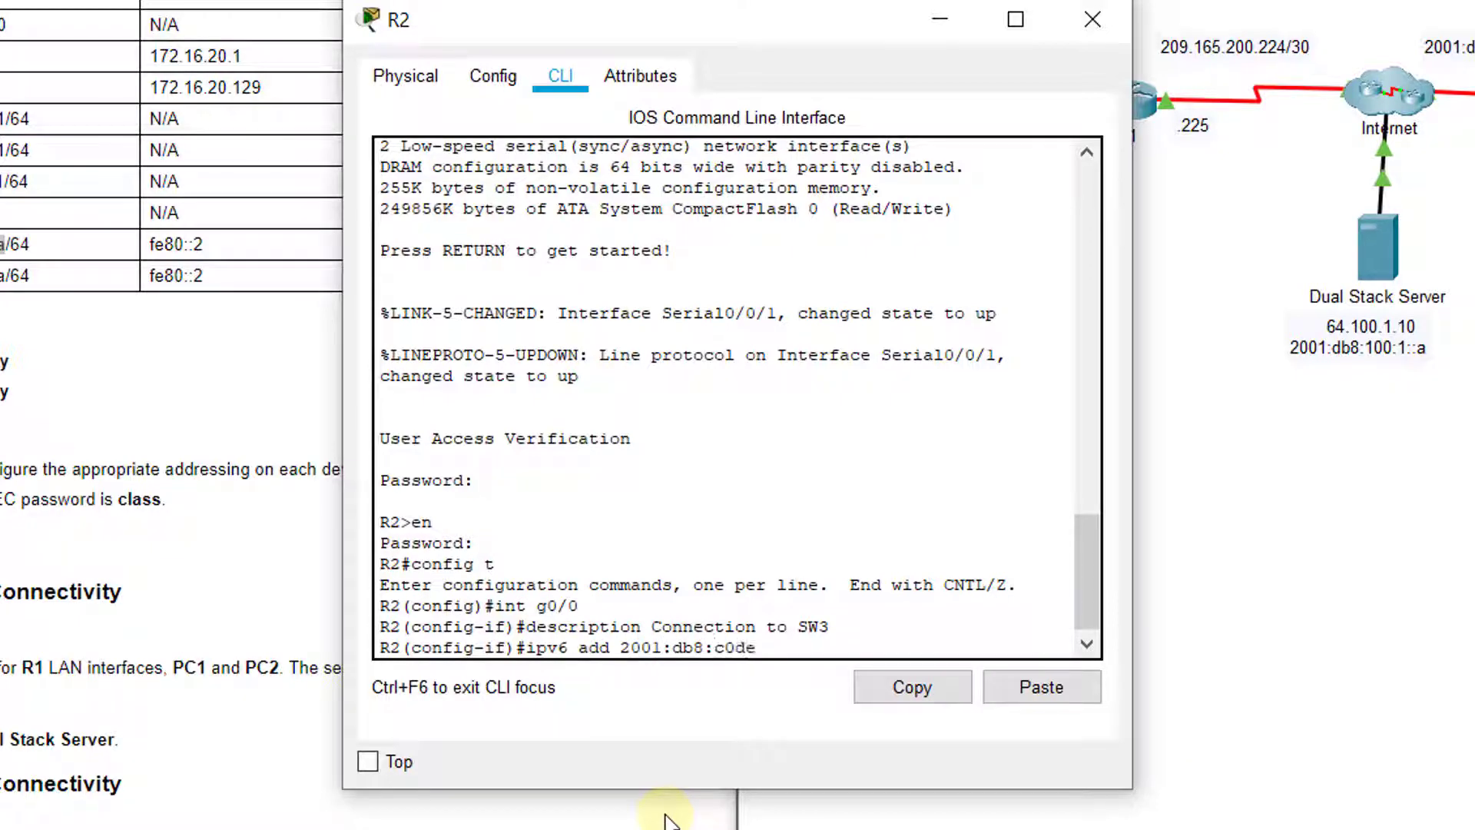
type(":\"")
type("12")
type("::")
type("1")
type("?")
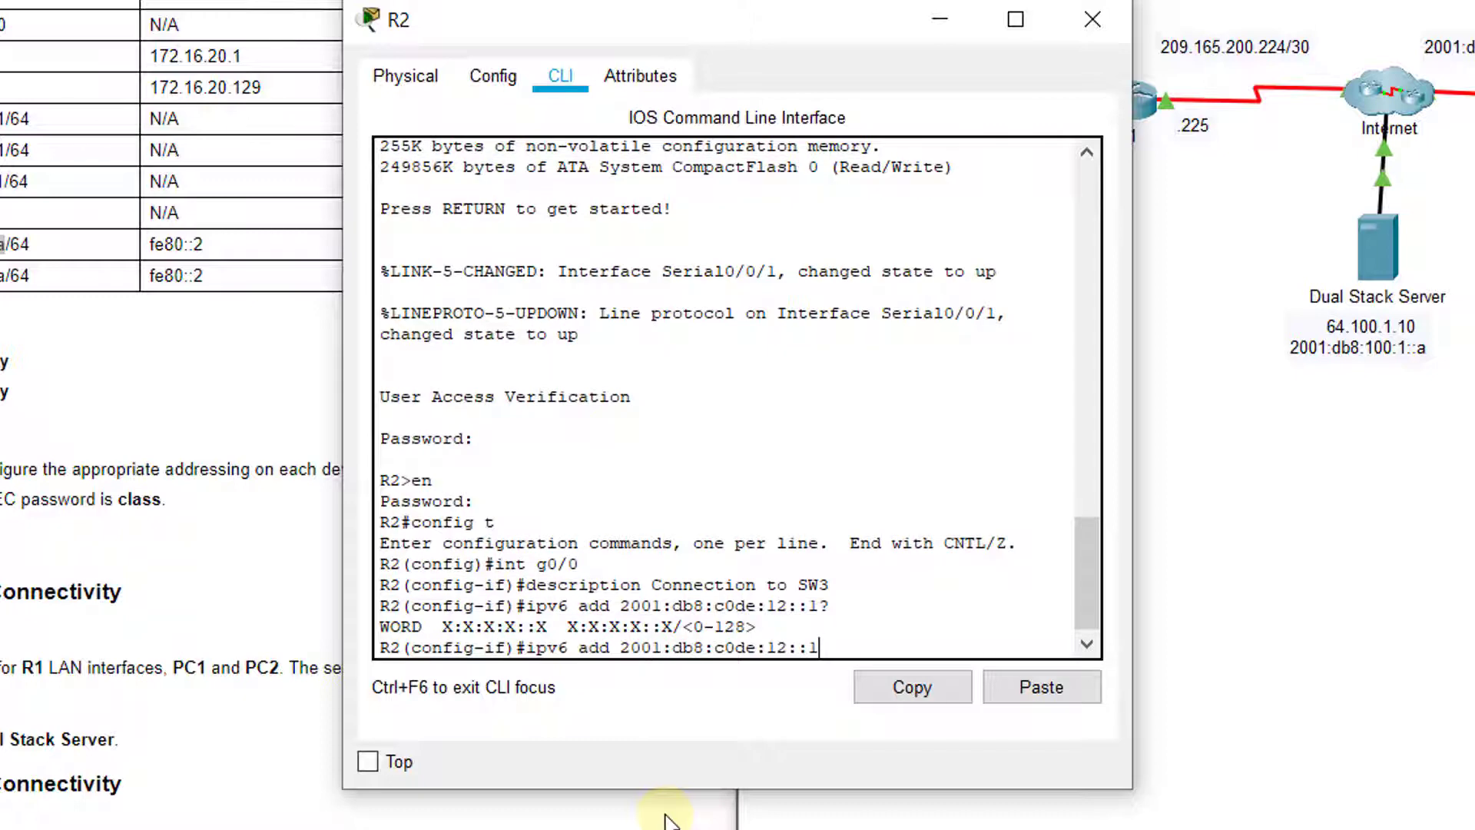
type(" ?")
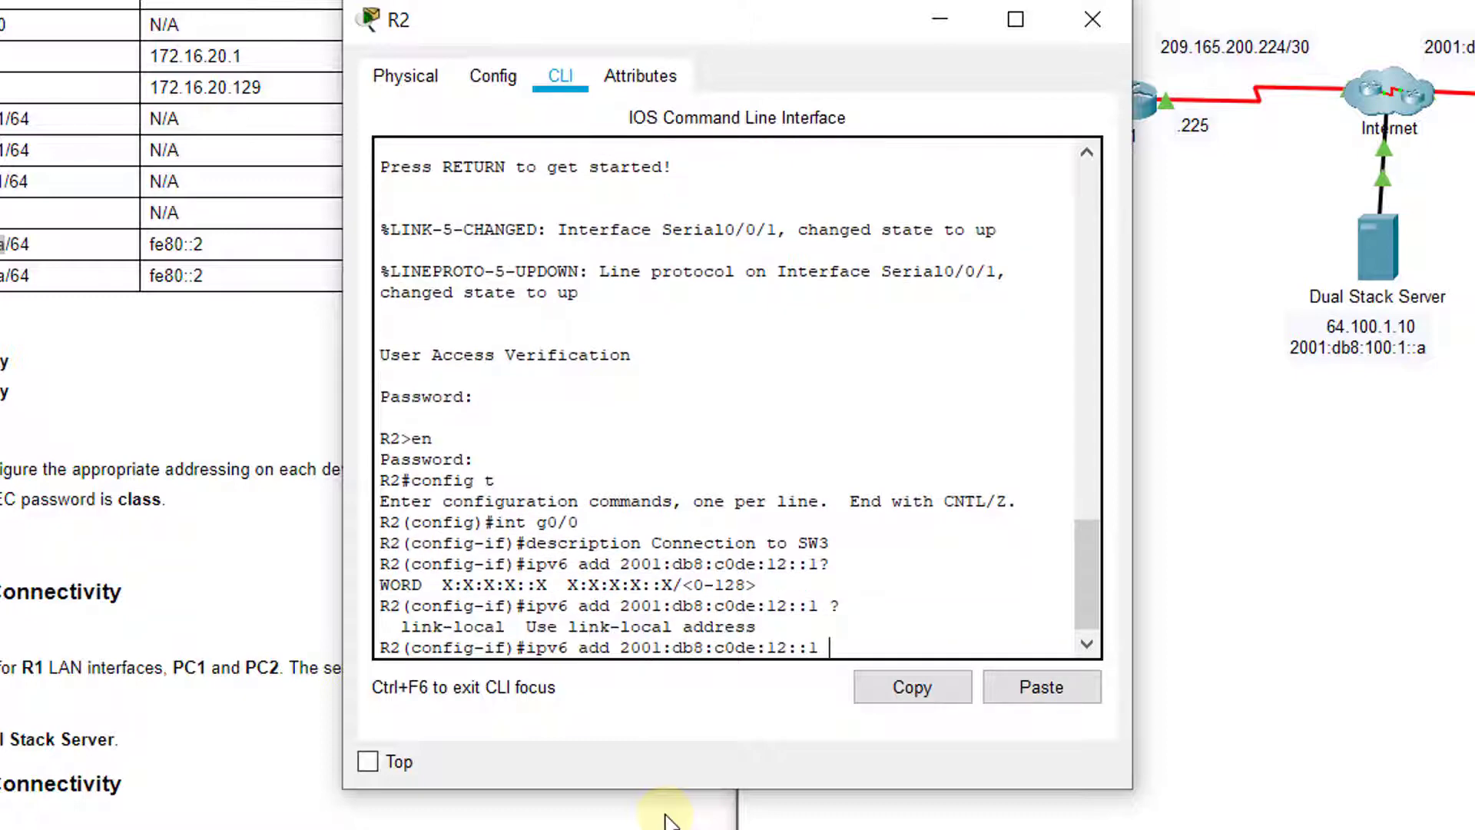
type("/64")
key("Up")
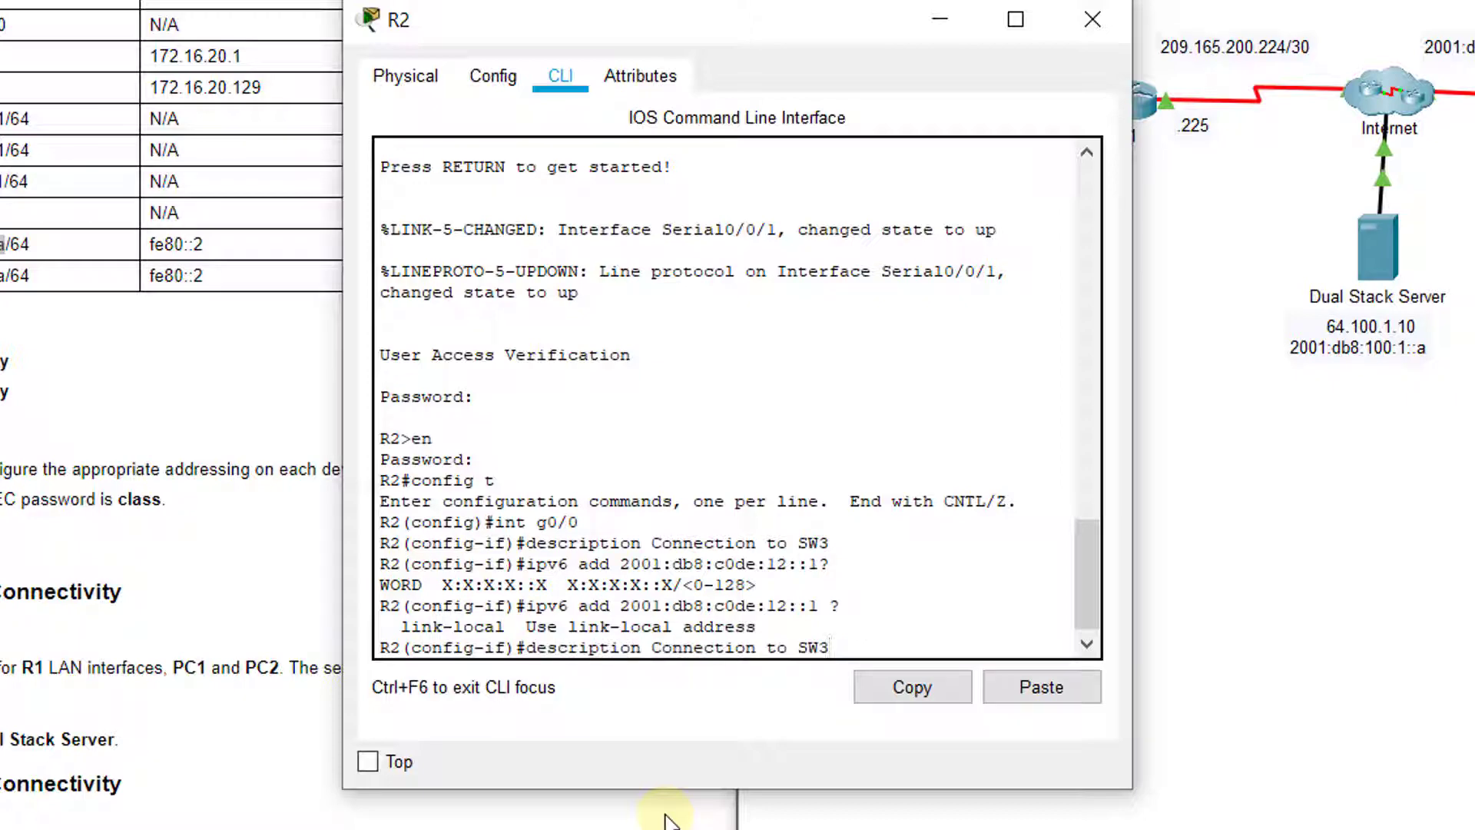
key("Down")
type("?")
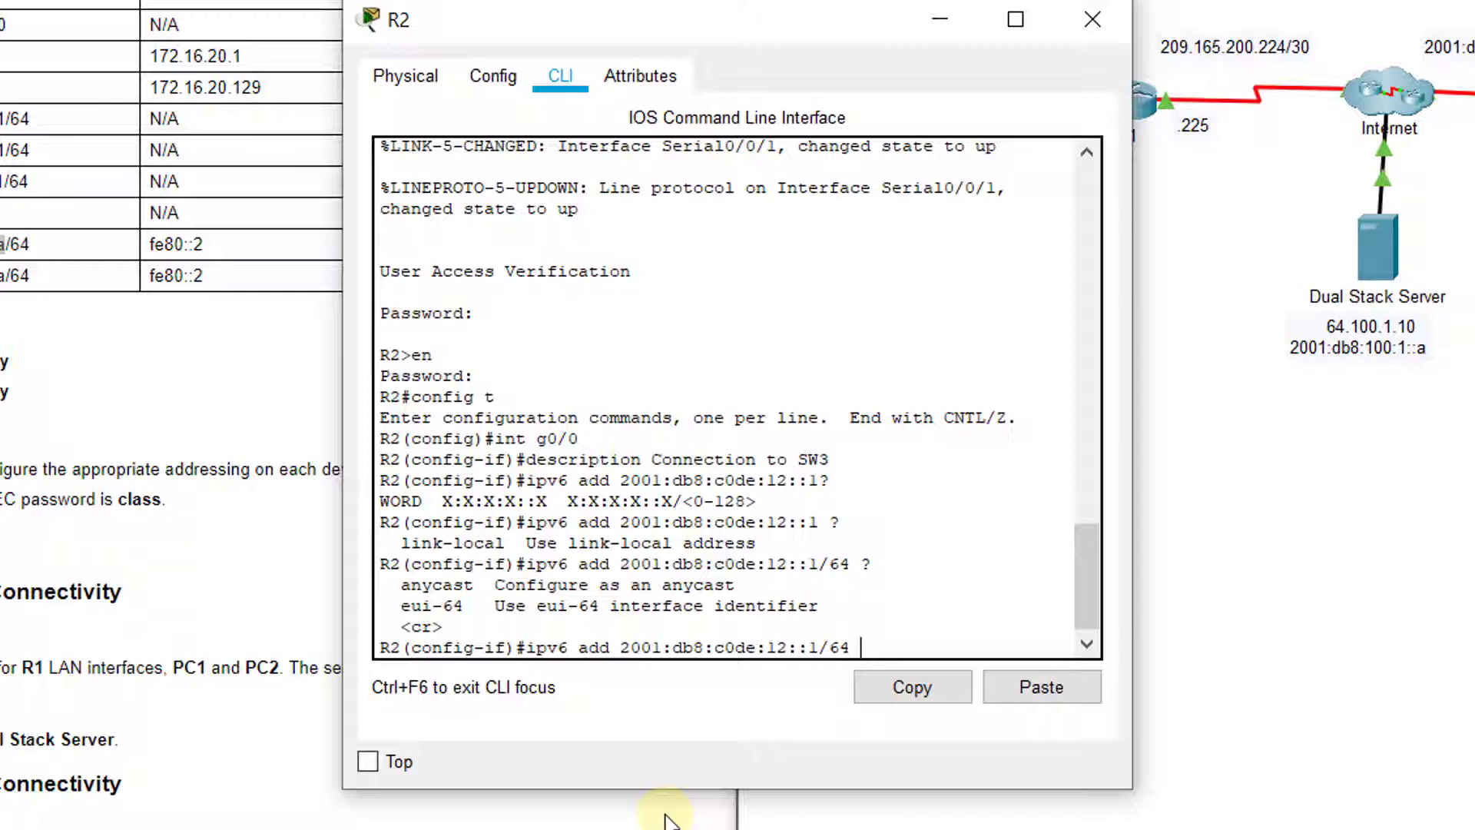
type("?")
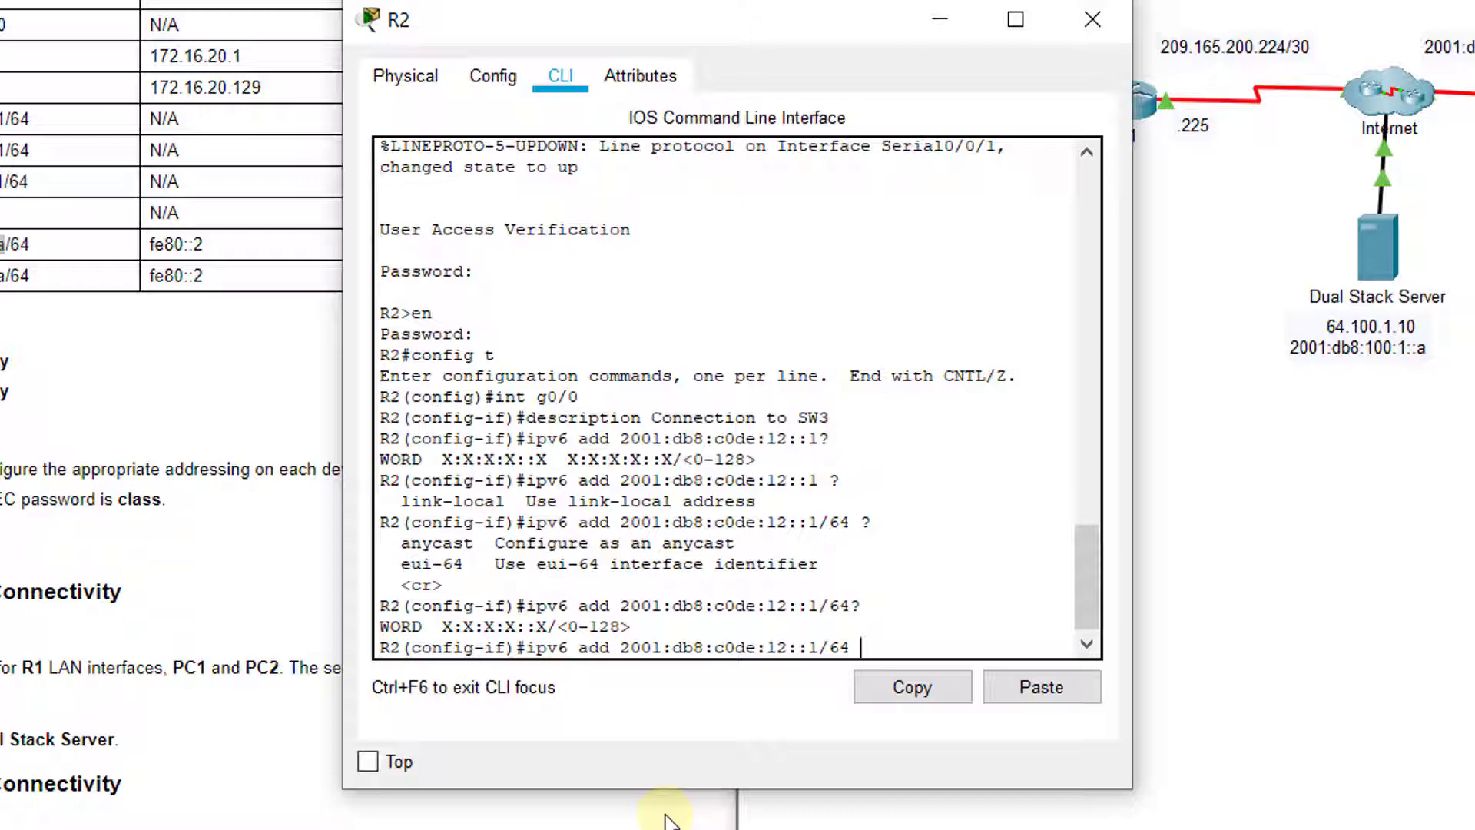
type(" ?")
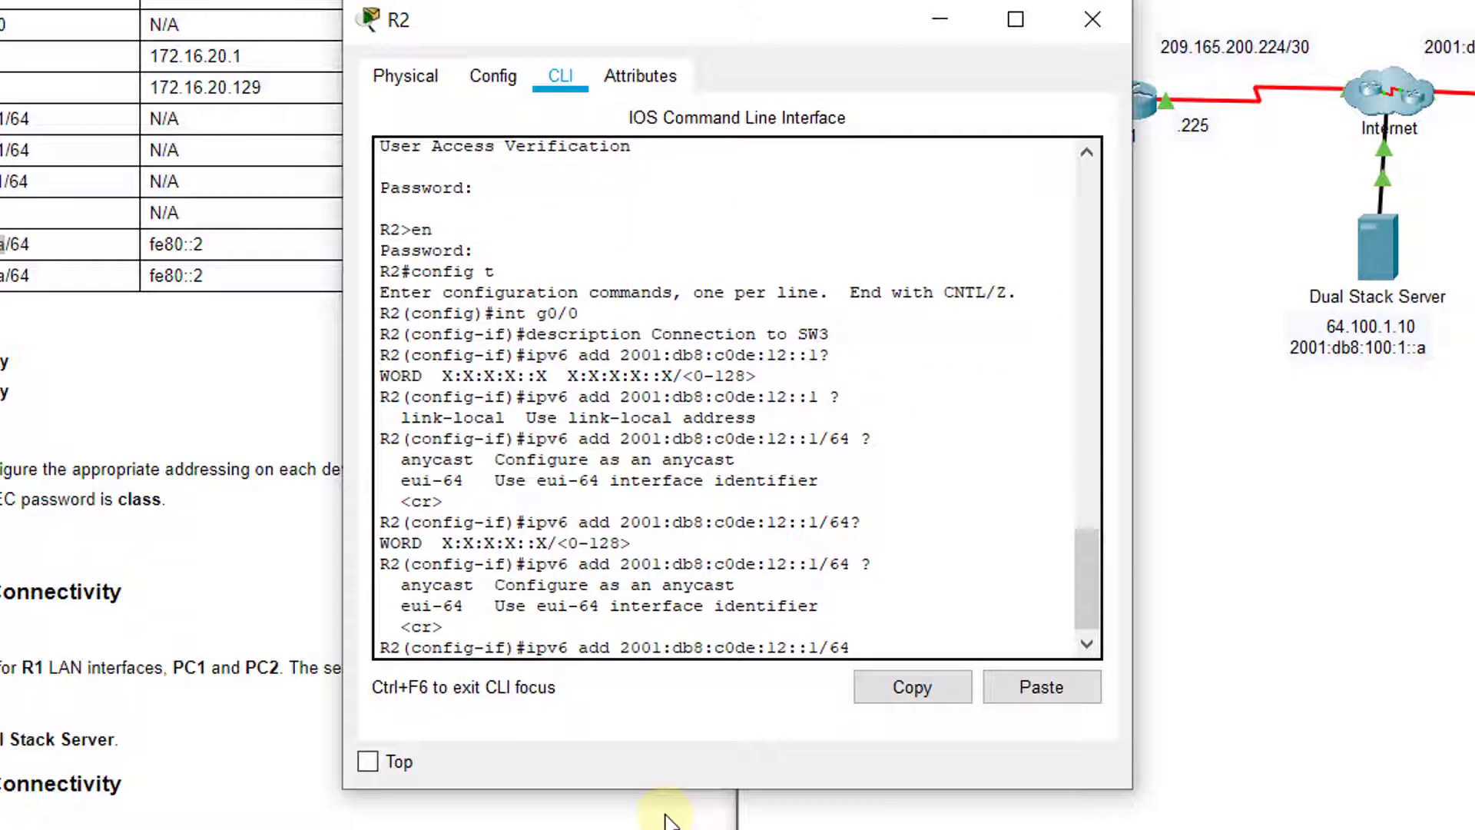
key("Return")
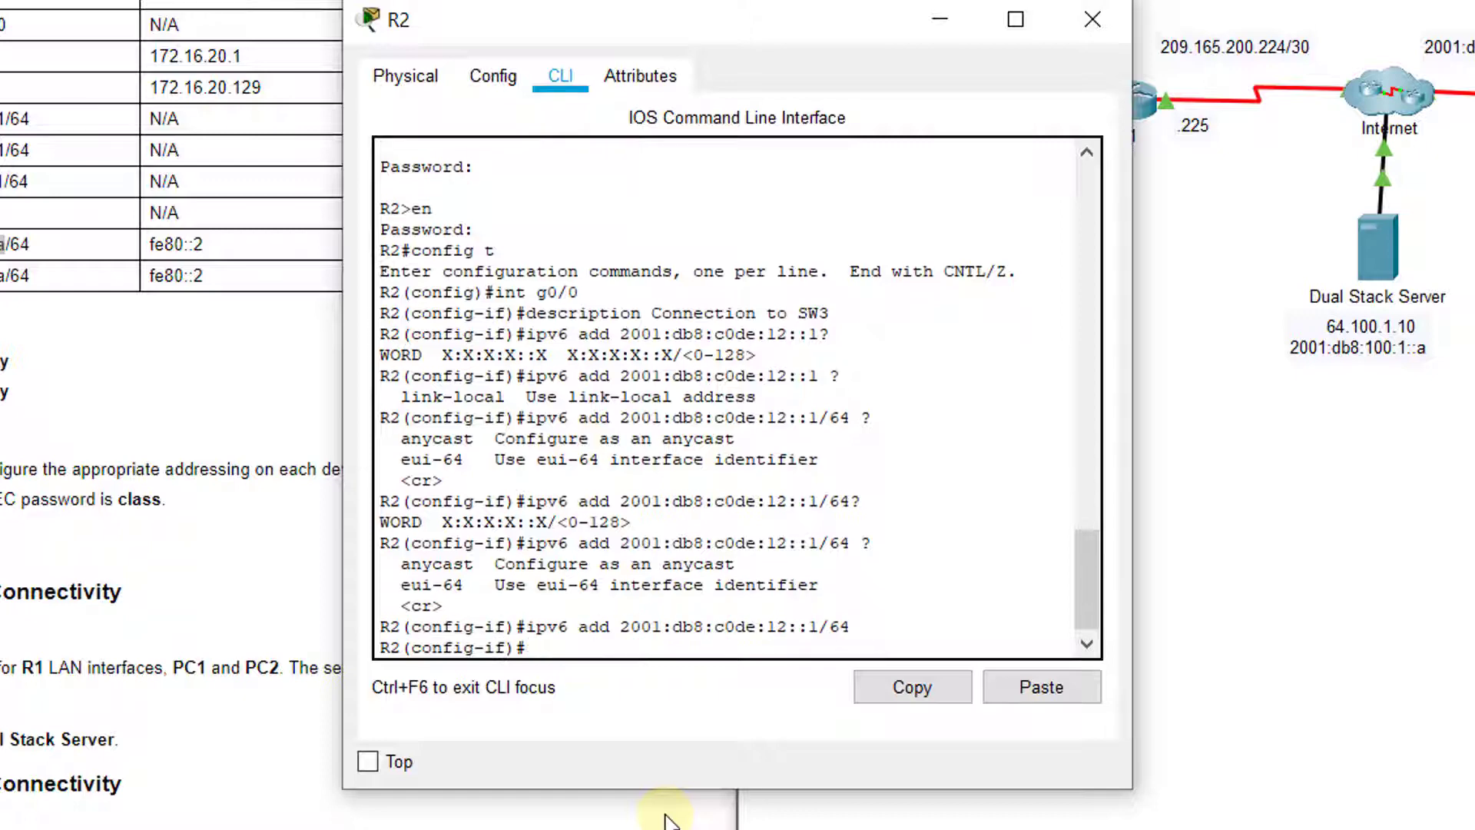
type("no shutdown")
key("Return")
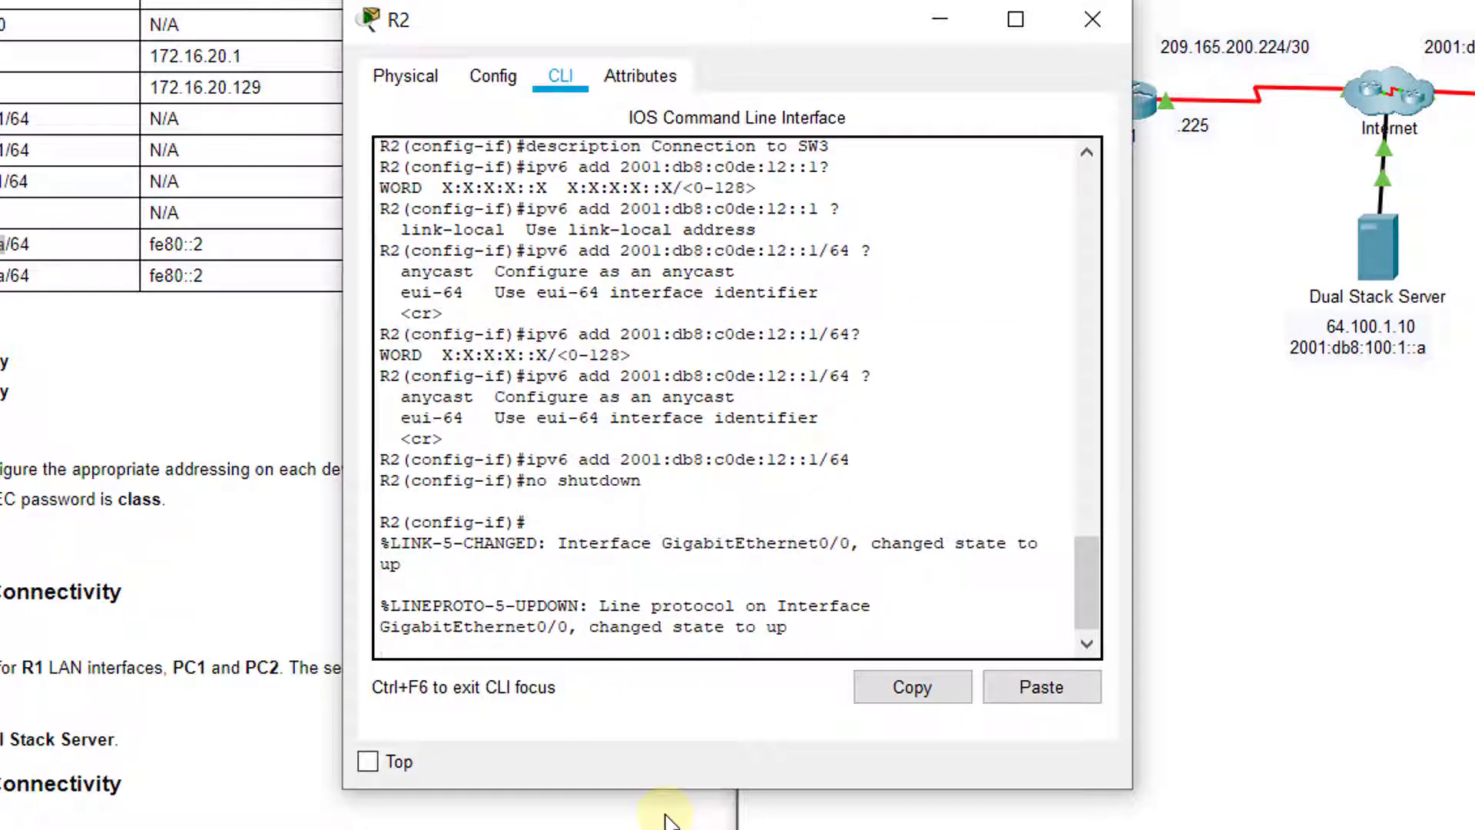
key("Return")
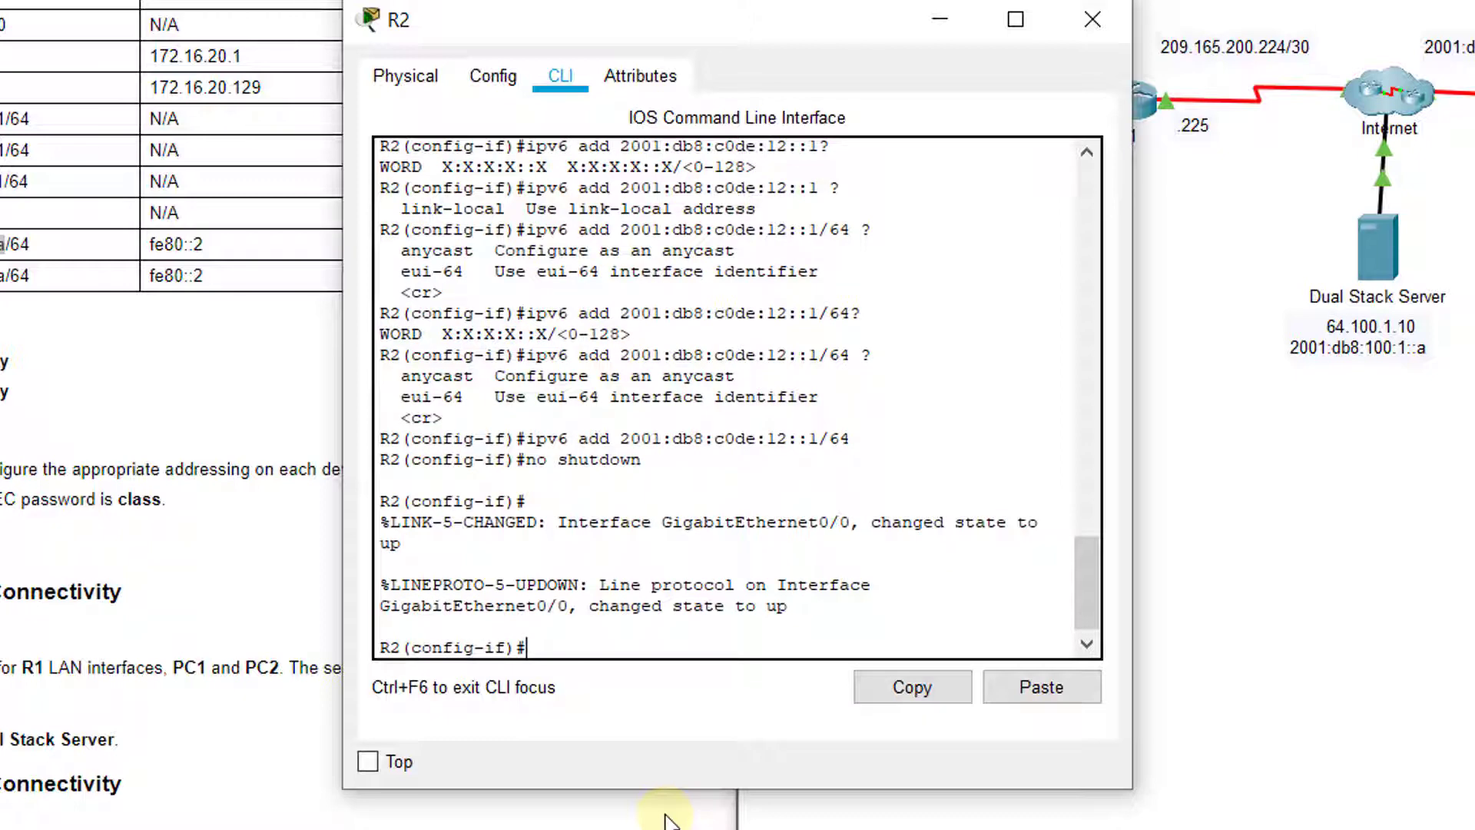
type("exit")
key("Return")
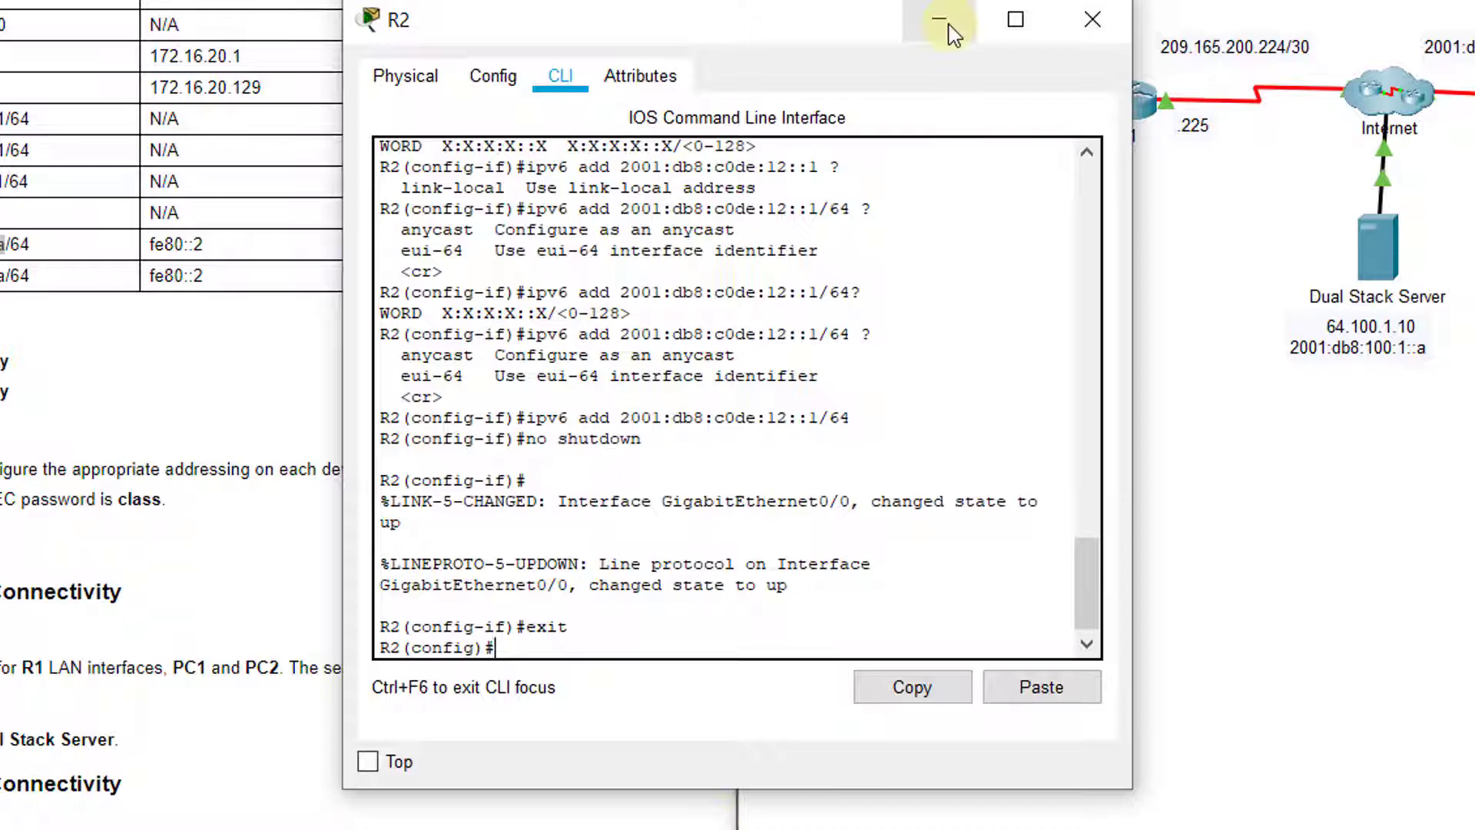
Highlight the ipv6 address command, its address, the 64 prefix, and no shutdown to explain them
left_click_drag(859, 405, 530, 415)
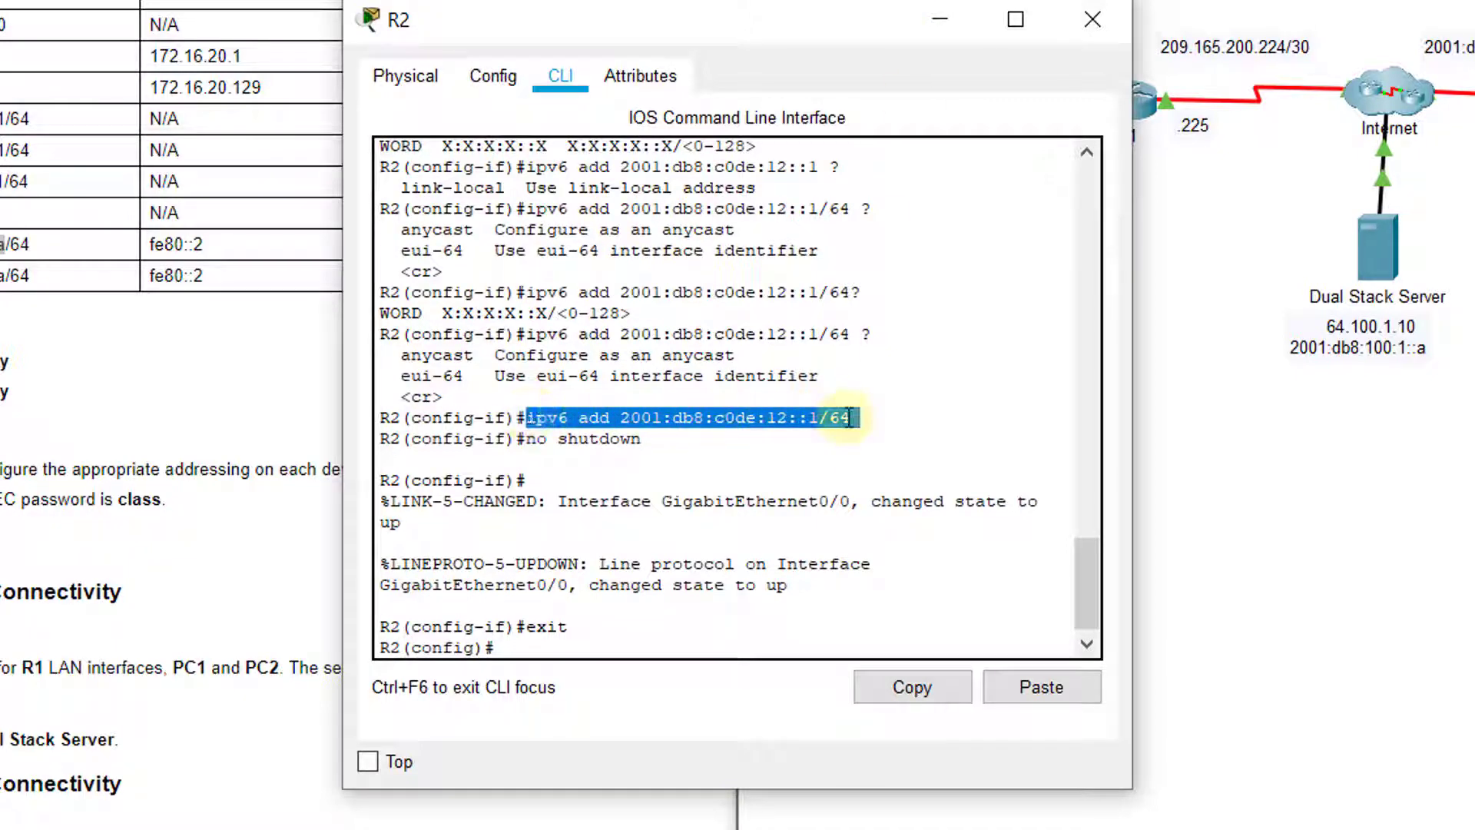
left_click(854, 417)
left_click_drag(620, 417, 817, 417)
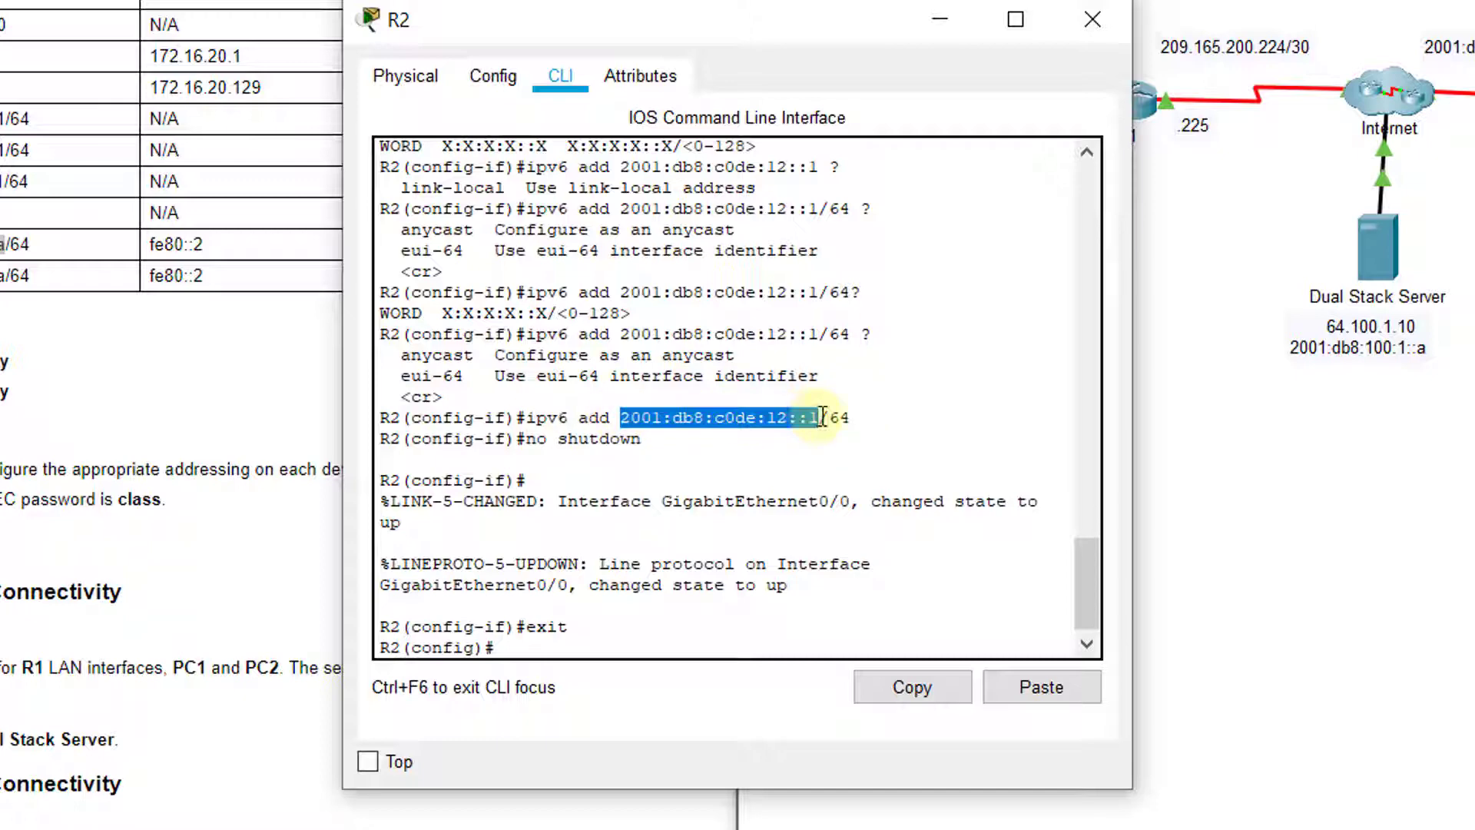
left_click(834, 417)
double_click(835, 418)
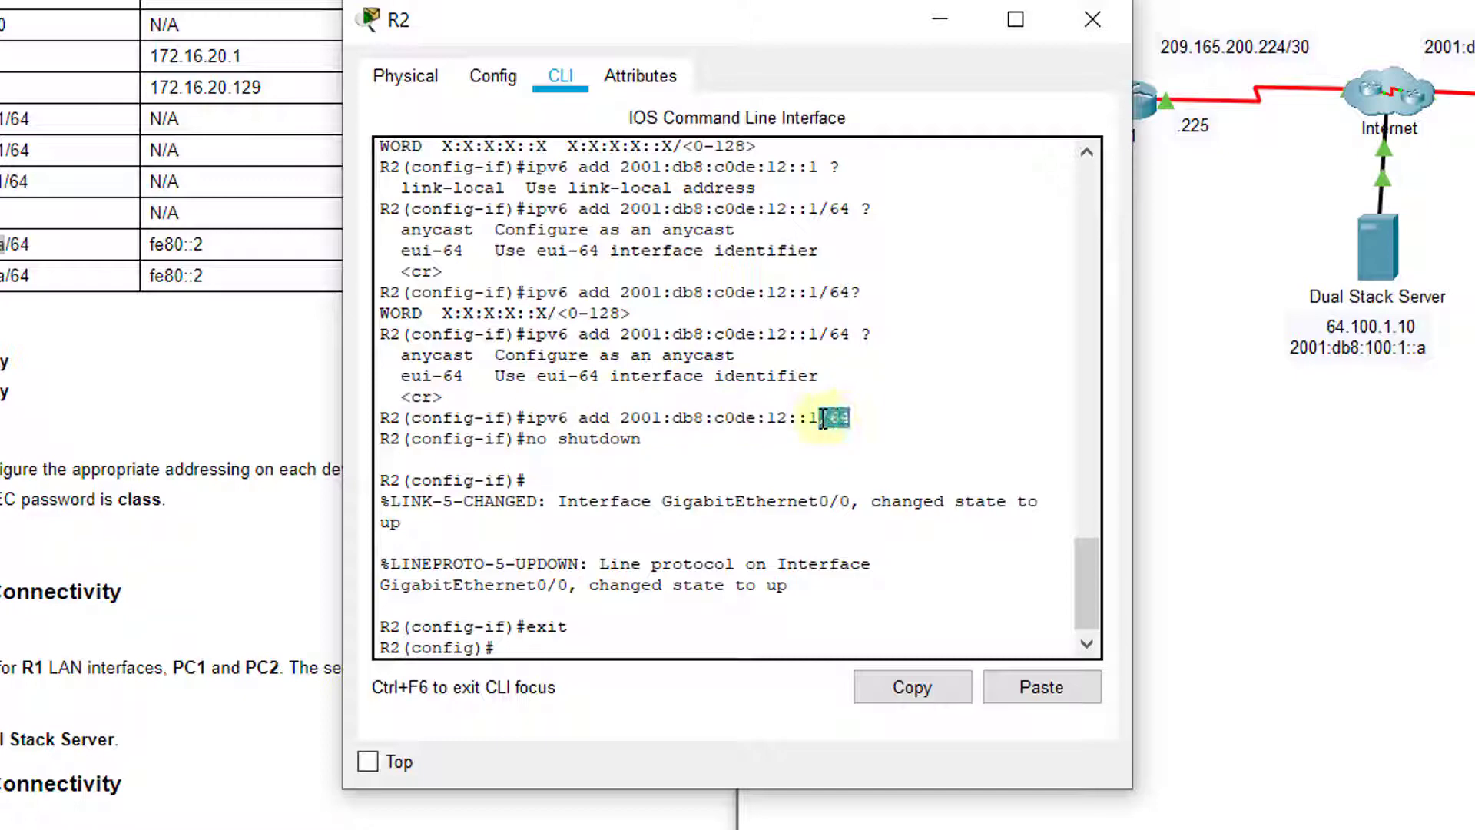
left_click(861, 417)
left_click_drag(640, 439, 523, 438)
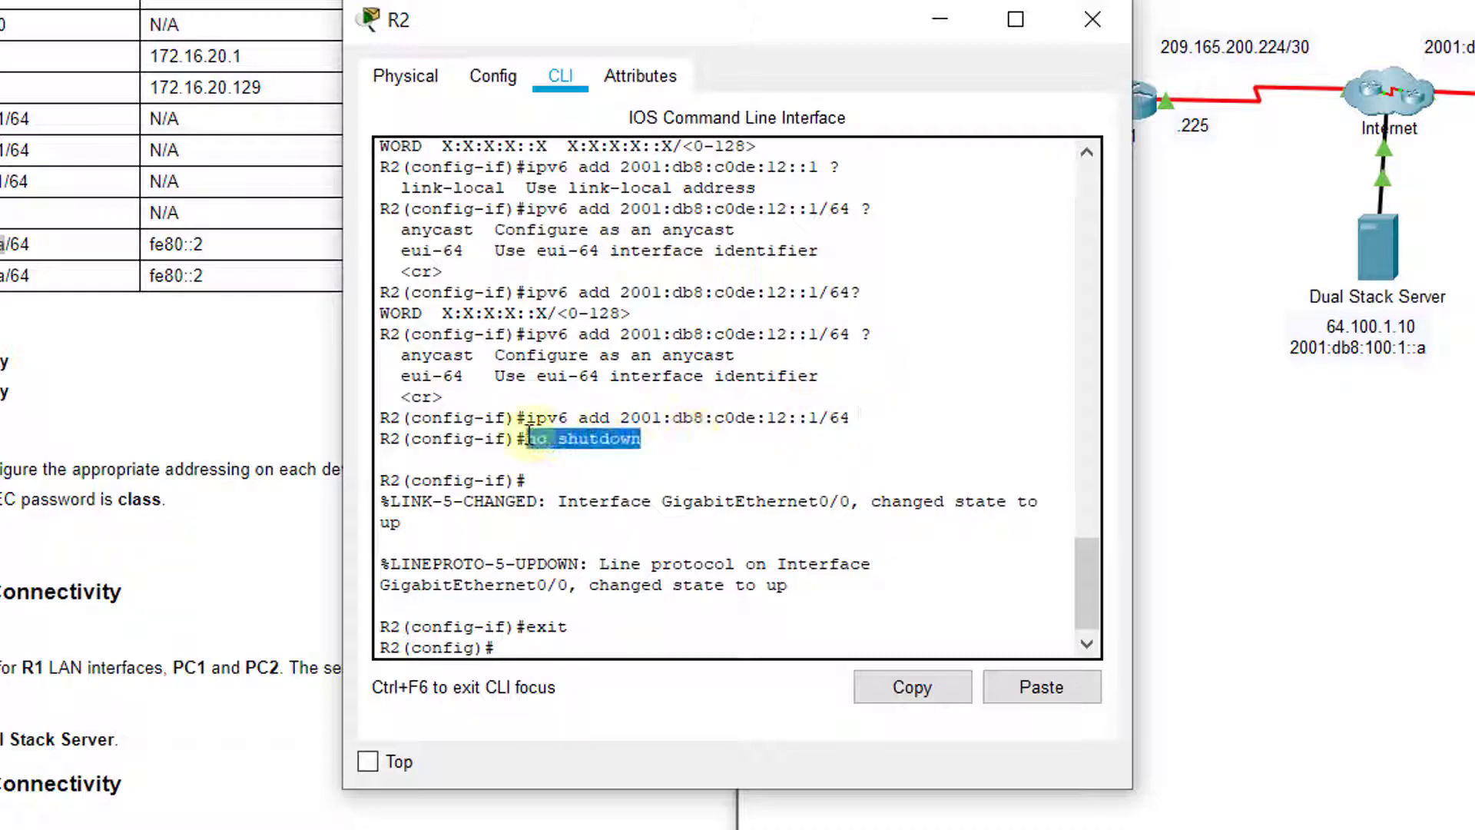
left_click(538, 649)
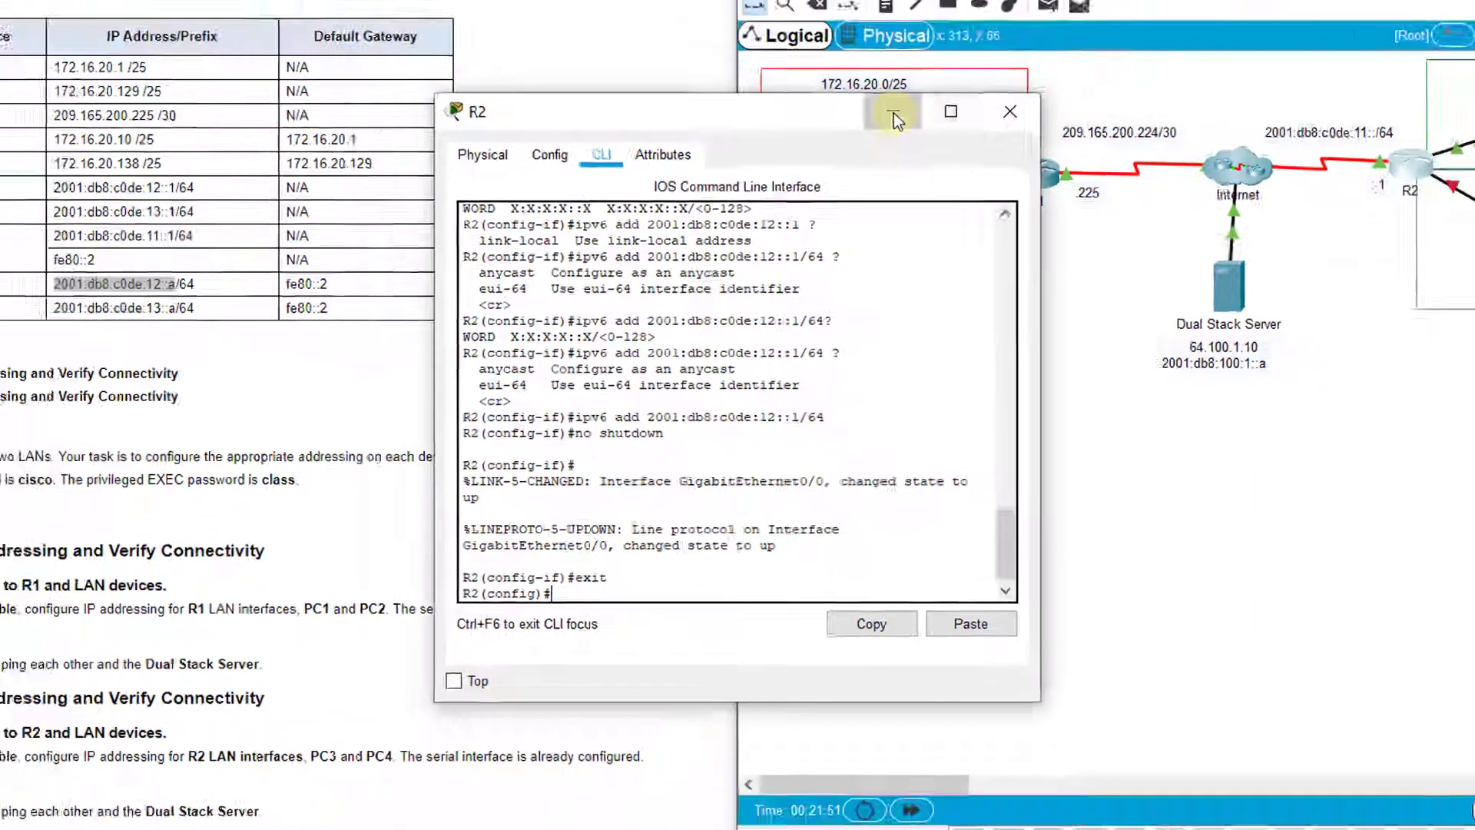
Close R2's window and open PC4's IP Configuration on its Desktop
left_click(1092, 20)
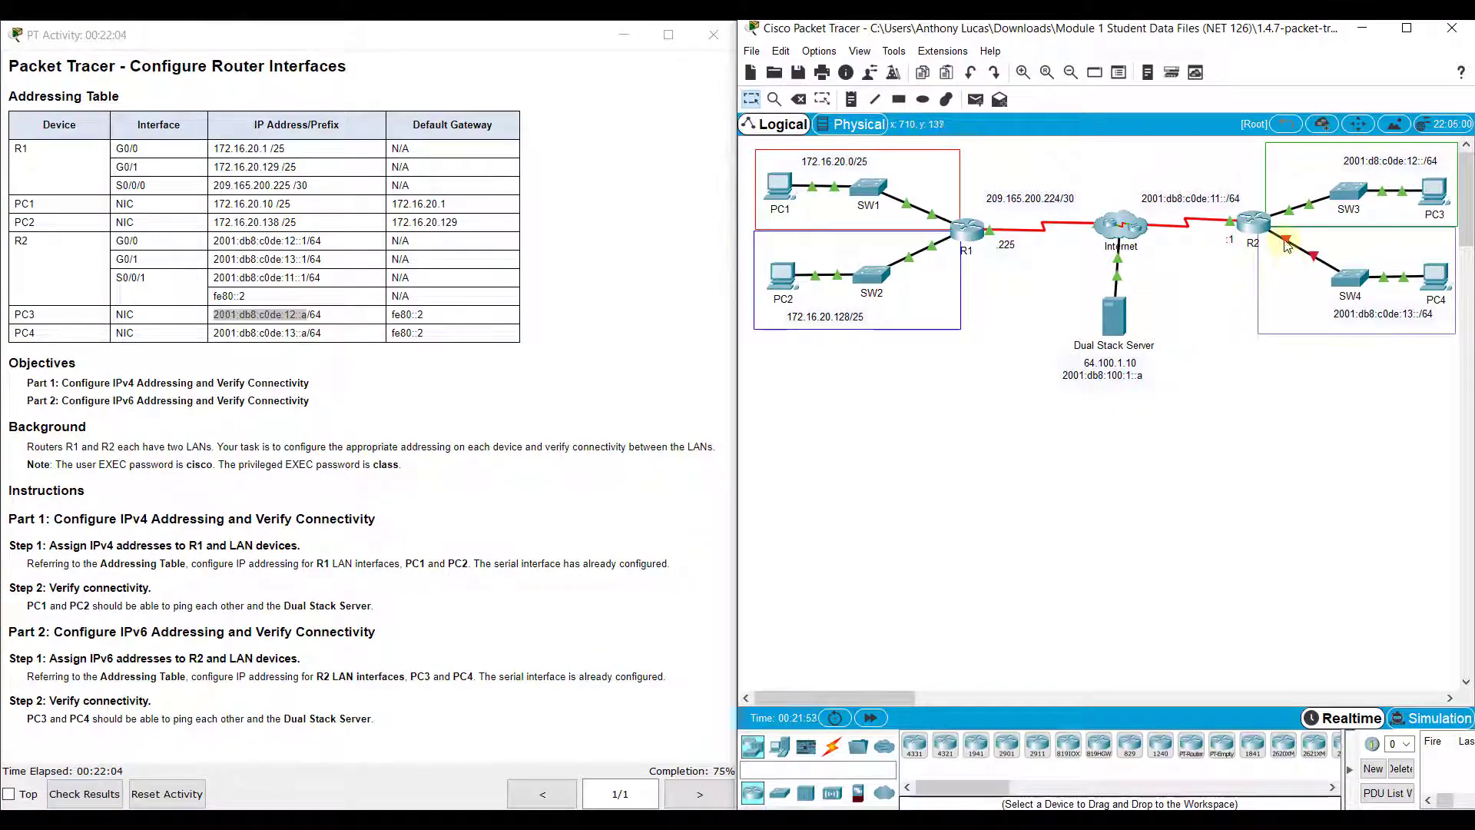
left_click(1433, 275)
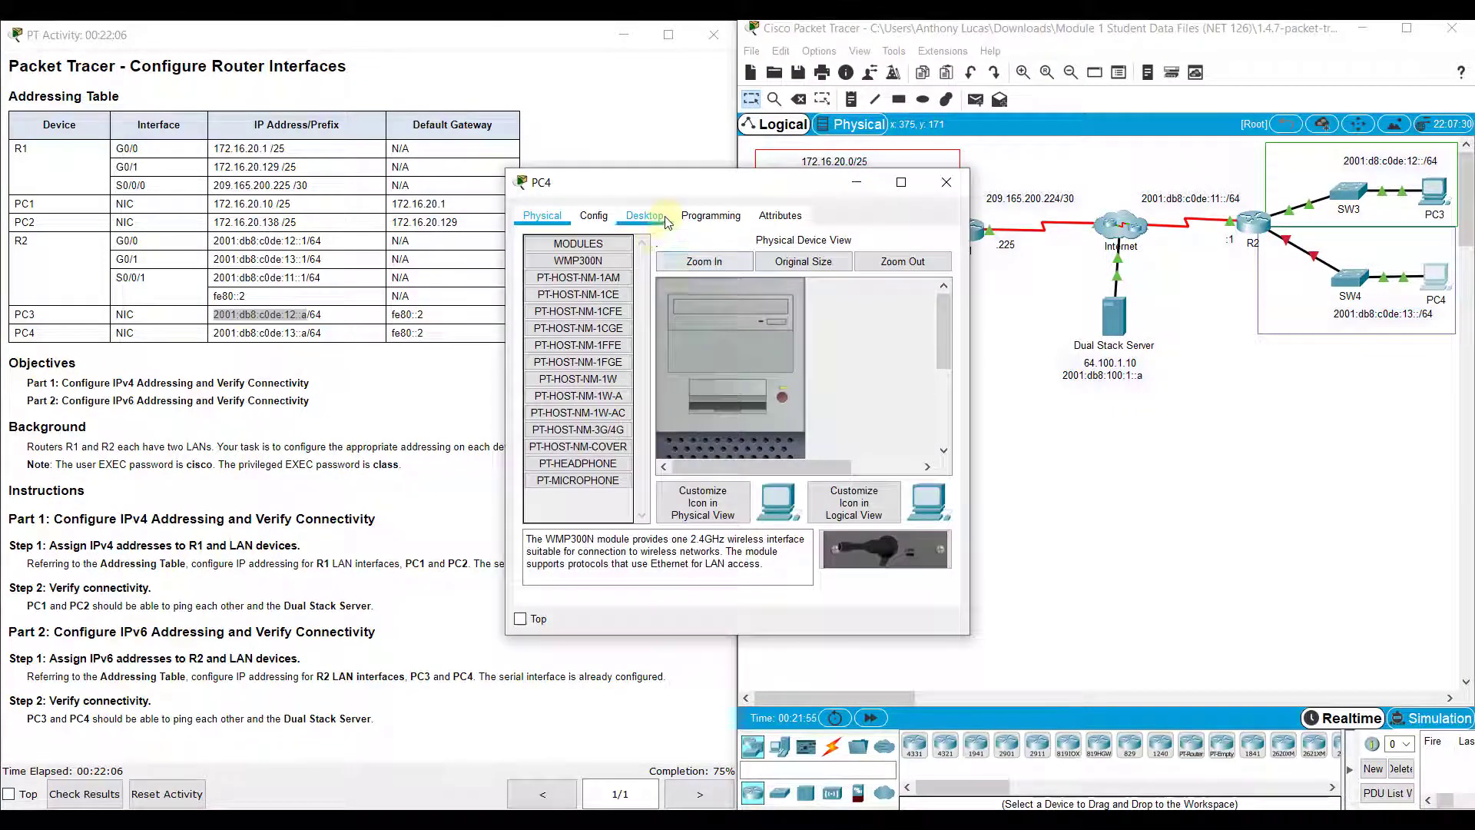
left_click(645, 215)
left_click(574, 265)
left_click_drag(665, 188, 876, 189)
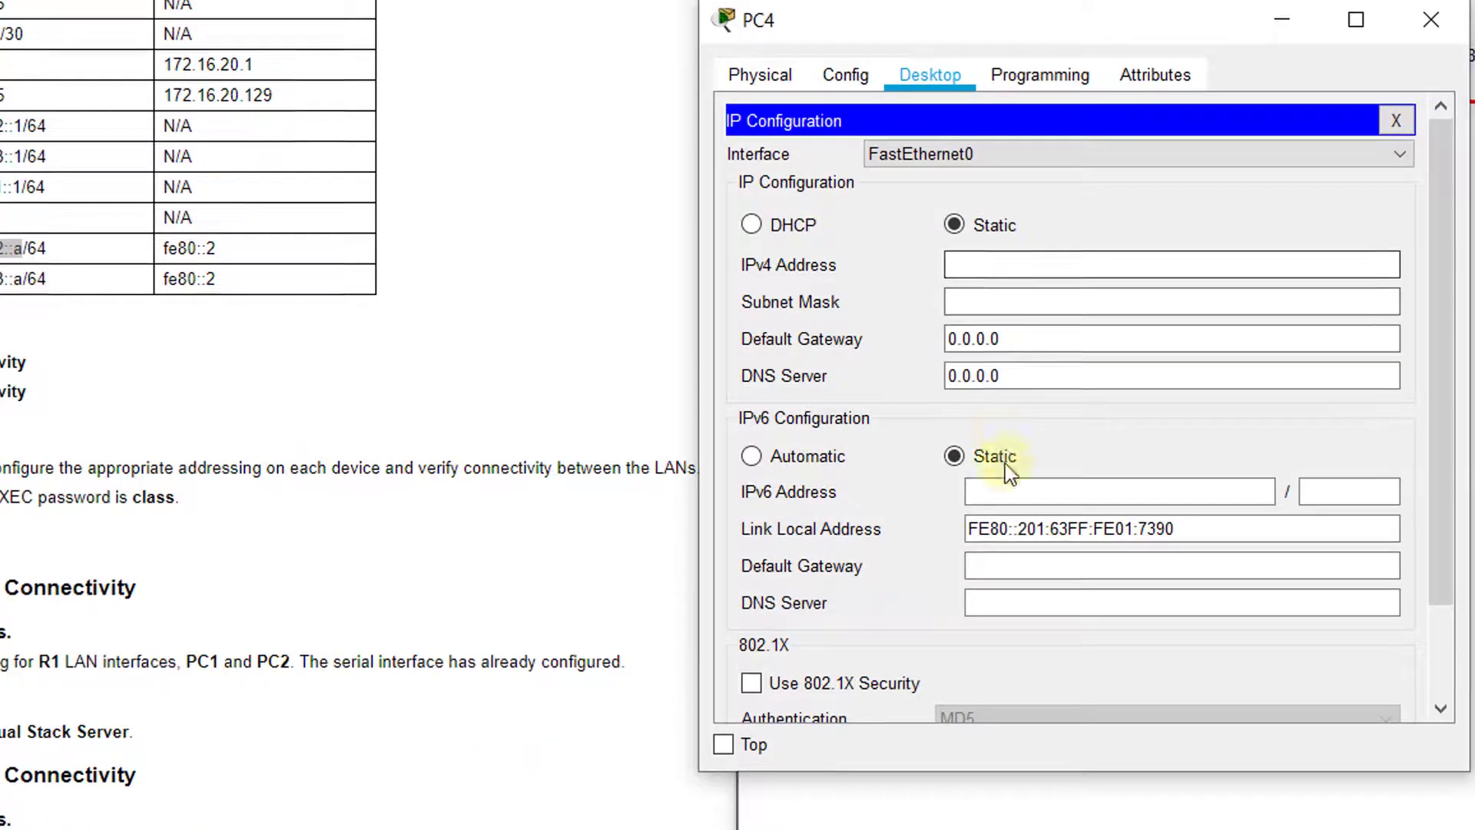
Enter PC4's IPv6 address 2001:db8:c0de:13::a, prefix 64, and gateway fe80::2
left_click(902, 463)
left_click(1007, 503)
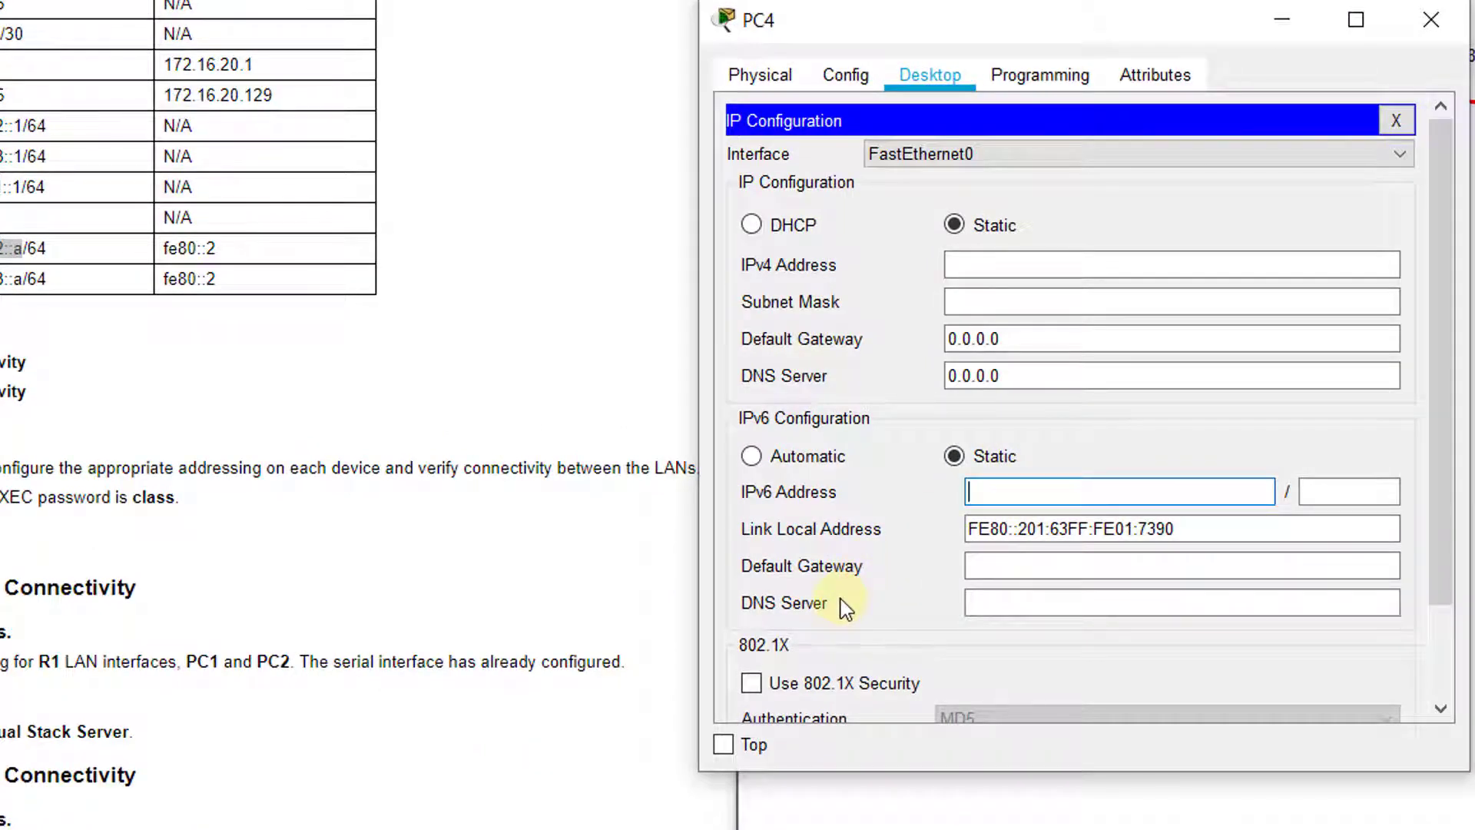
type("2001:db8:c0de:")
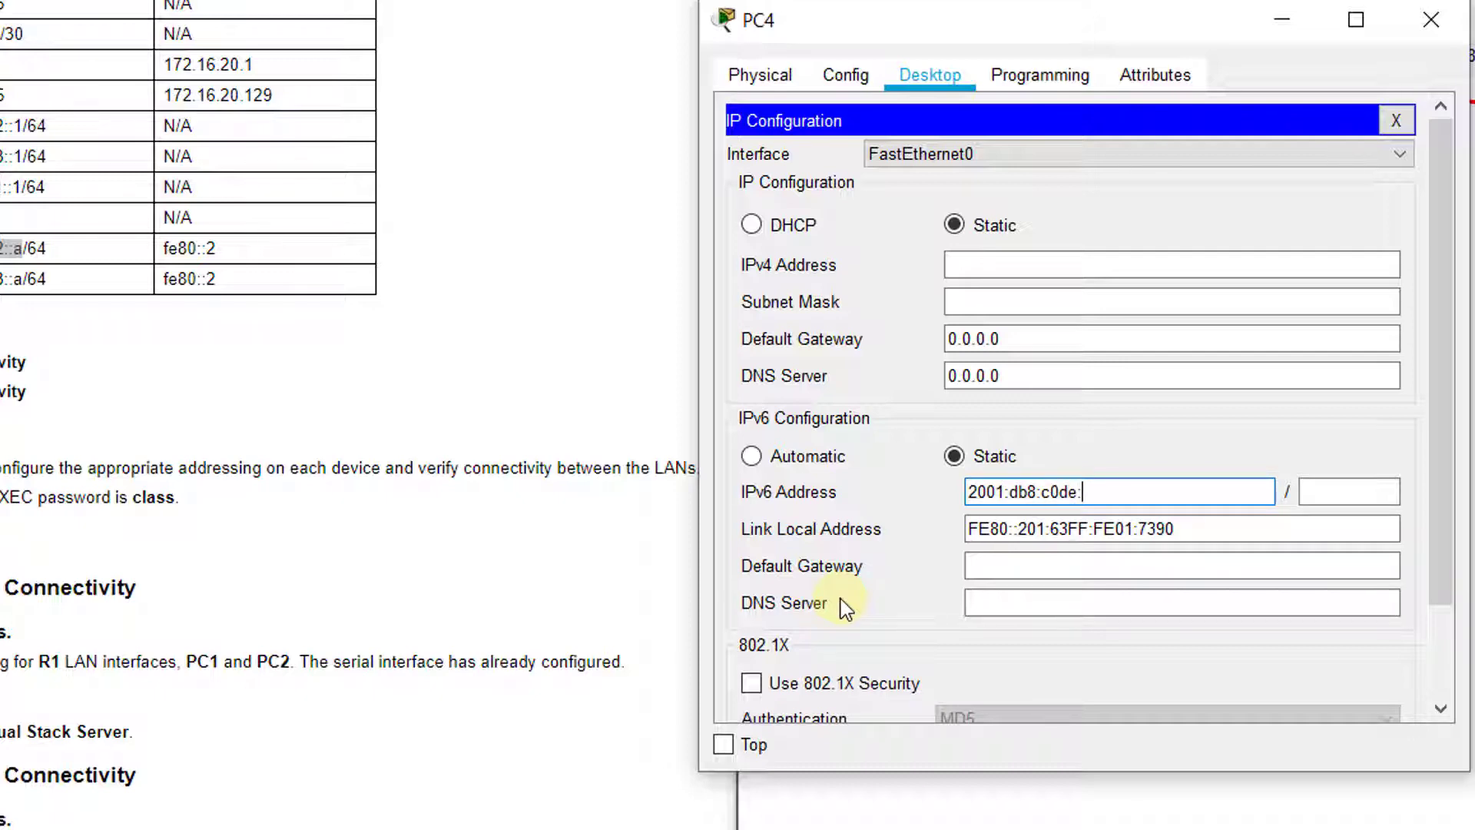
type("::a")
key("Tab")
type("64")
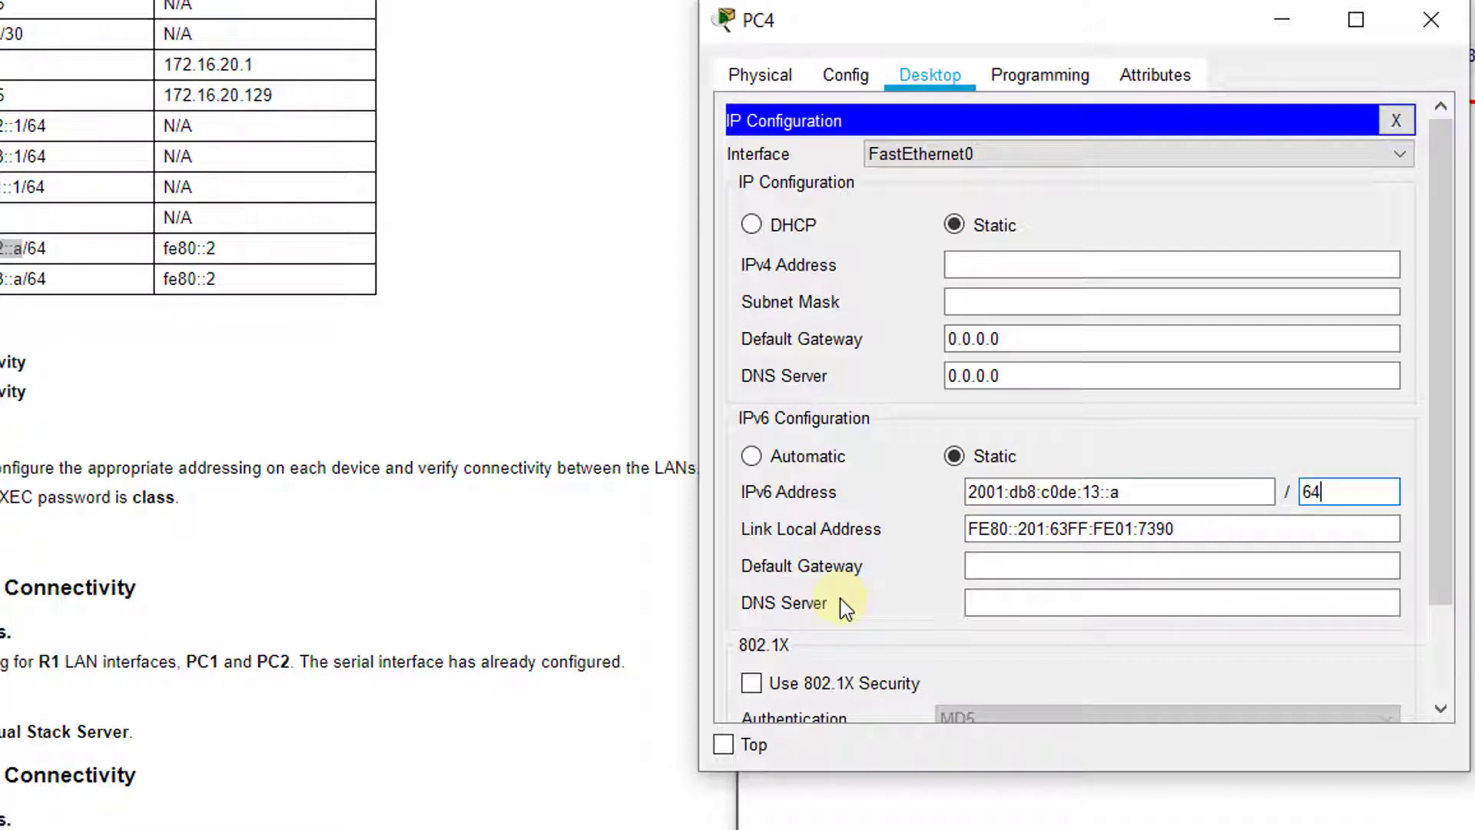
key("Tab")
key("Tab")
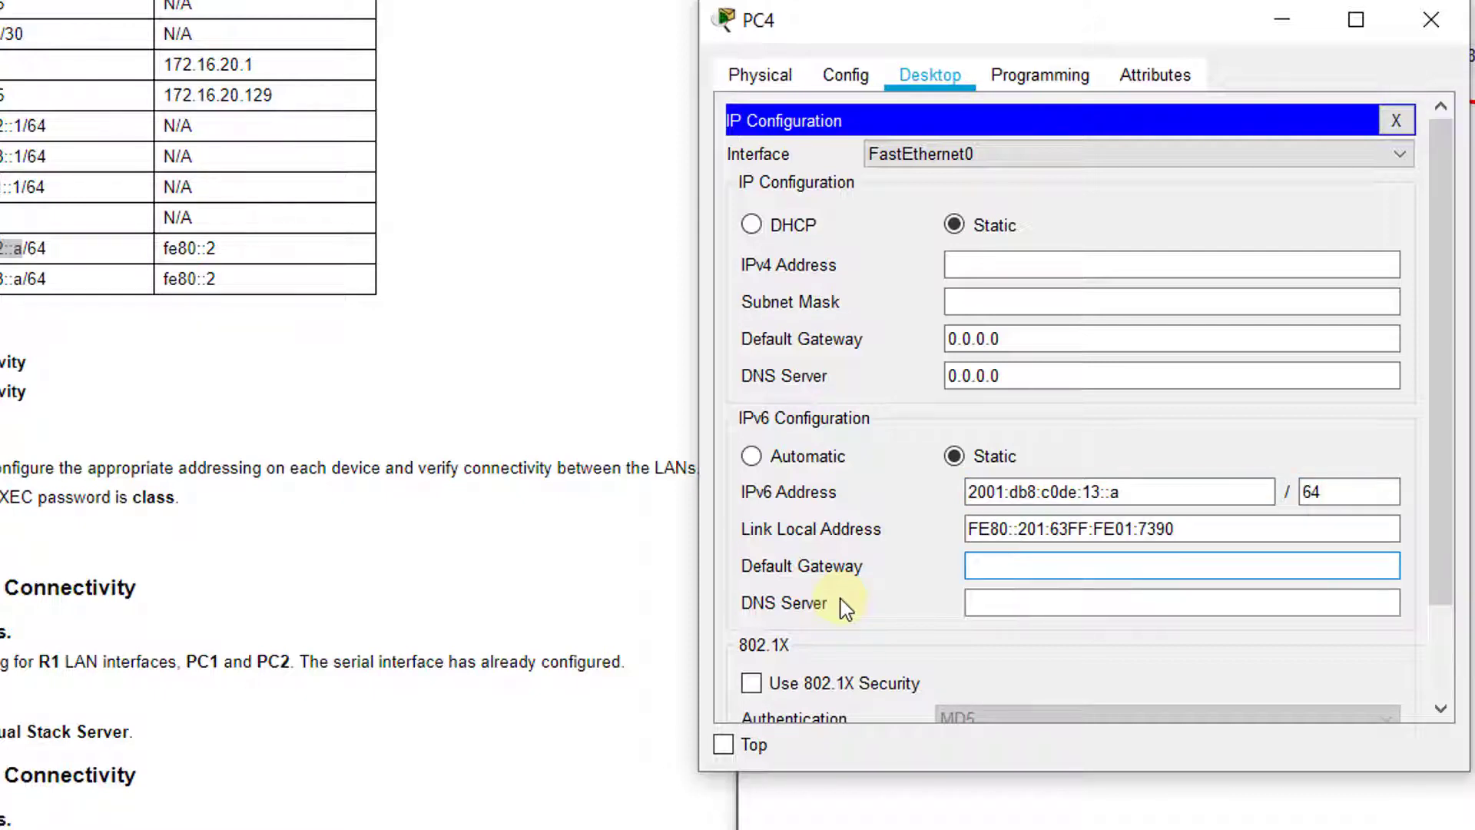
type("fe80::2")
left_click(1046, 603)
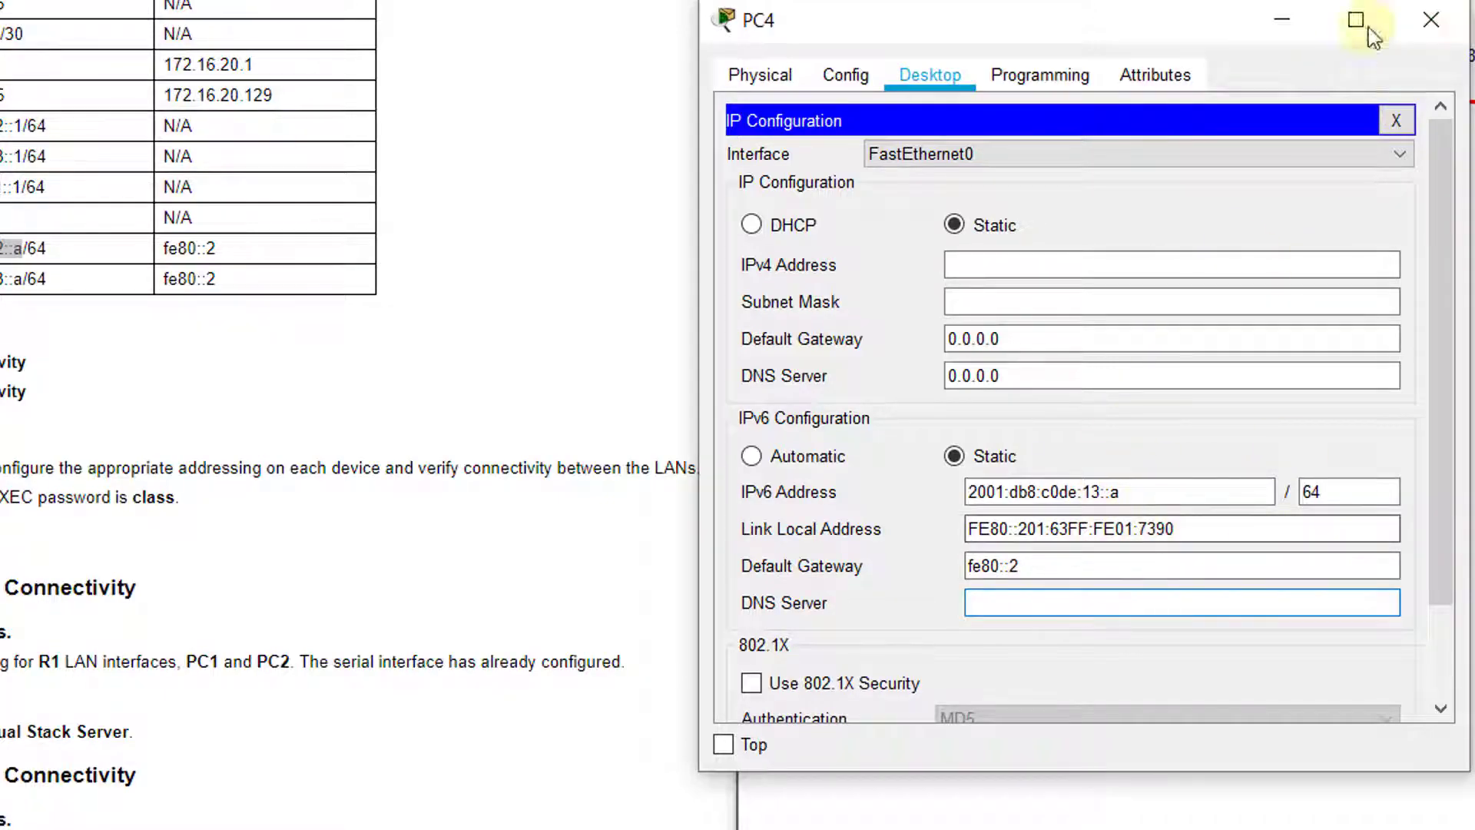
Close PC4, open R2's CLI, and describe interface G0/1 as 'Connection to SW4'
left_click(1421, 21)
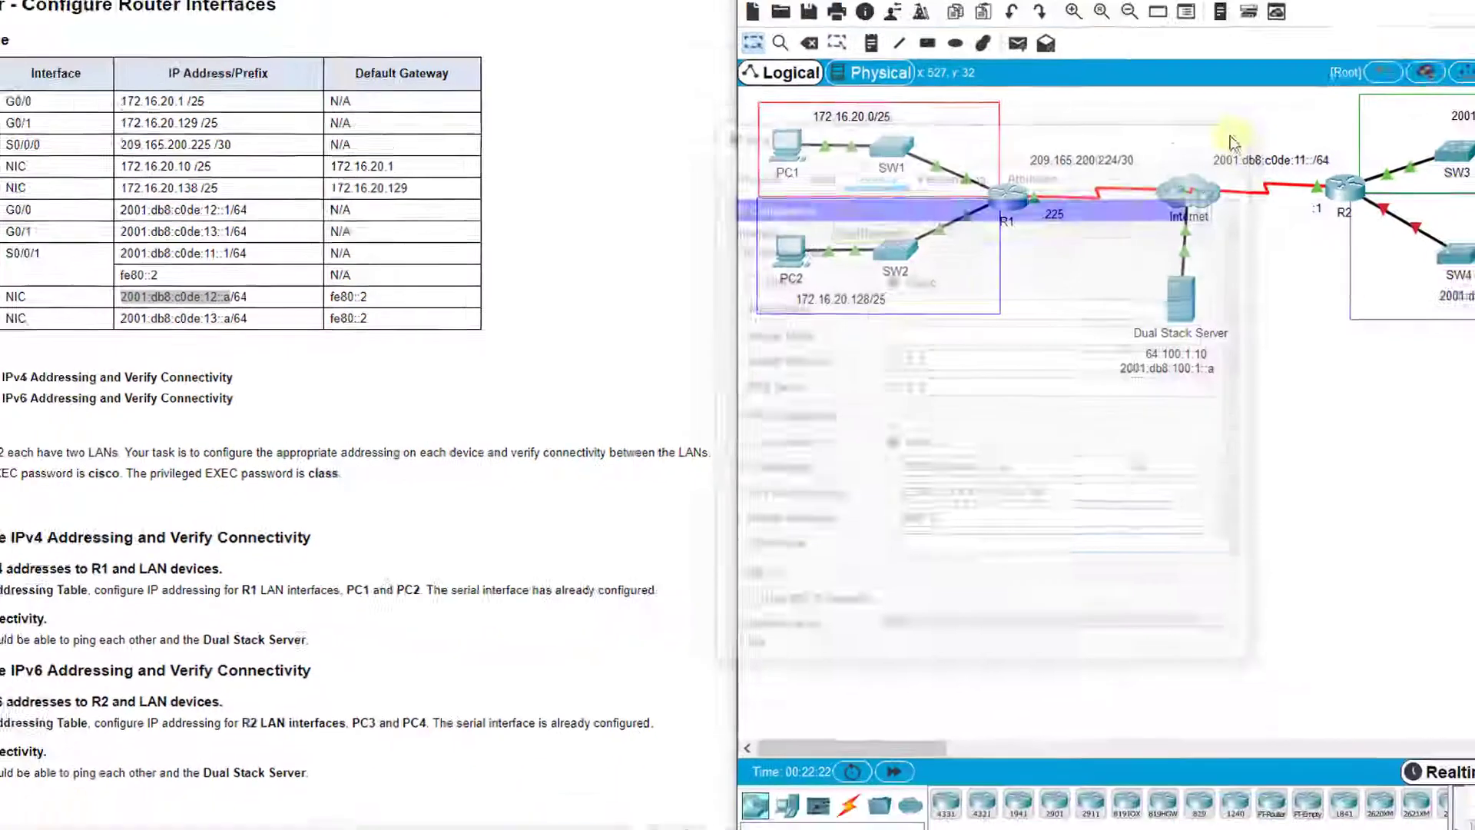
left_click(1250, 228)
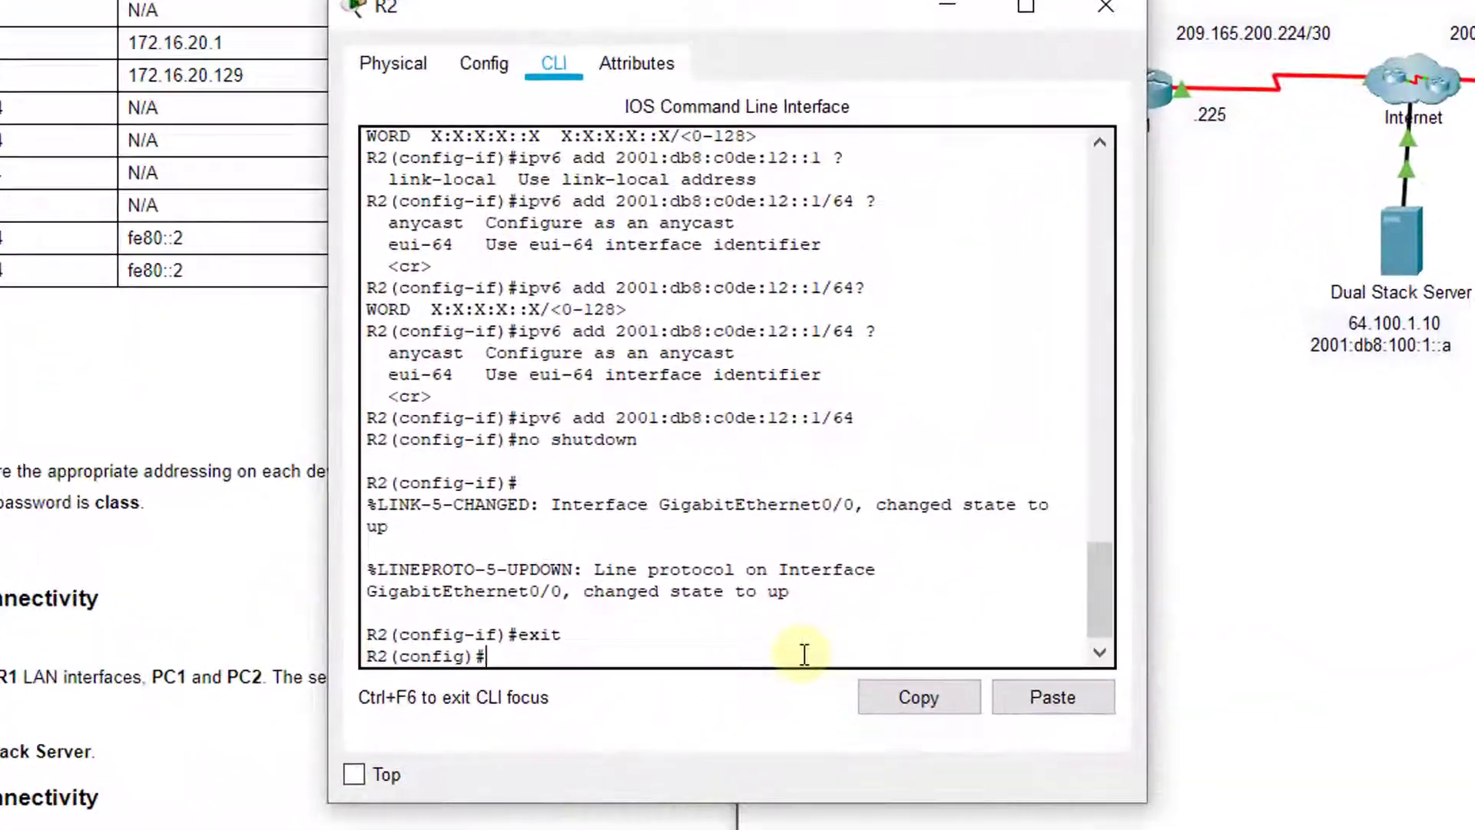
type("int g0/1")
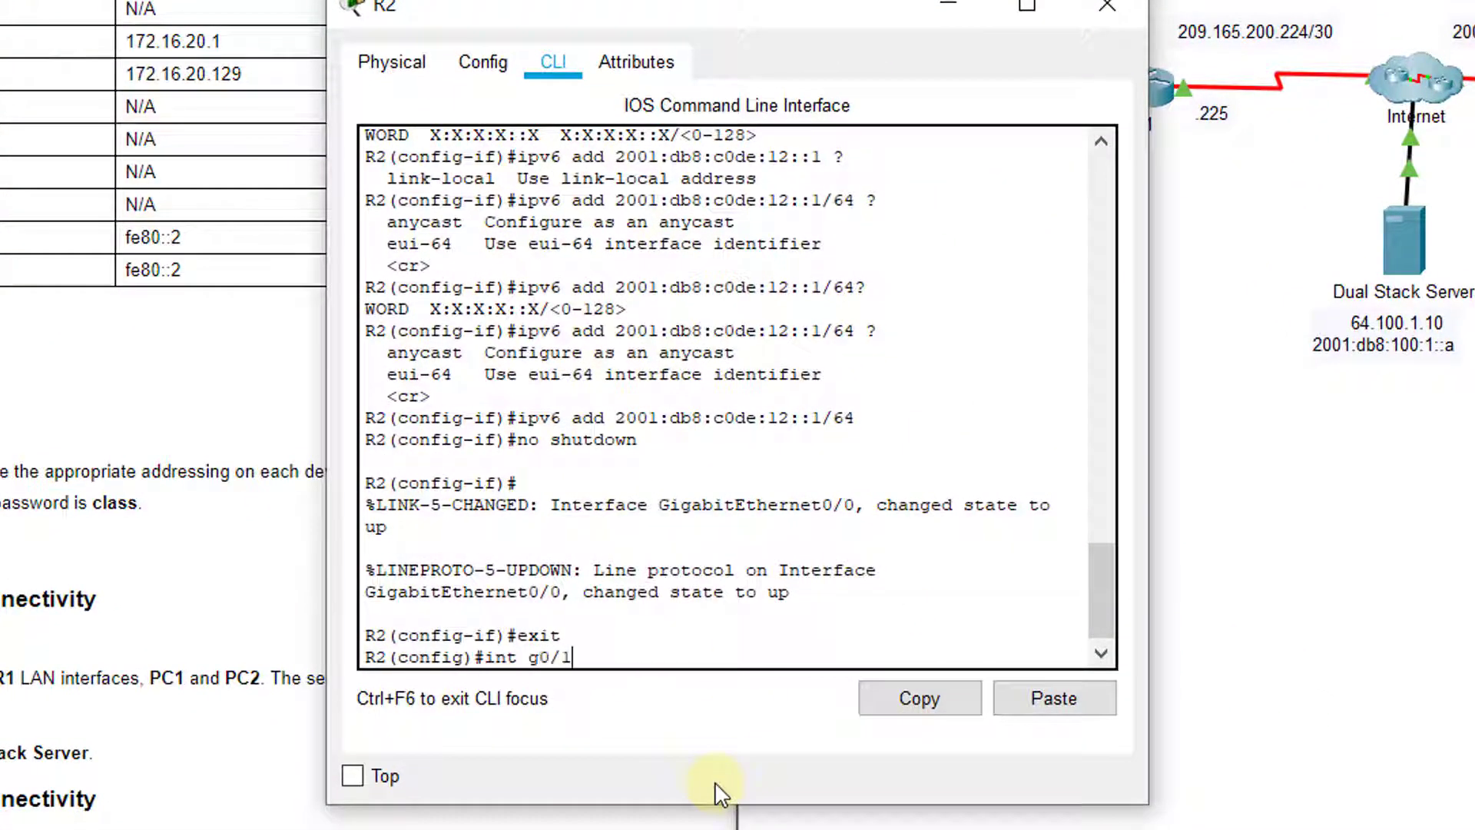
key("Return")
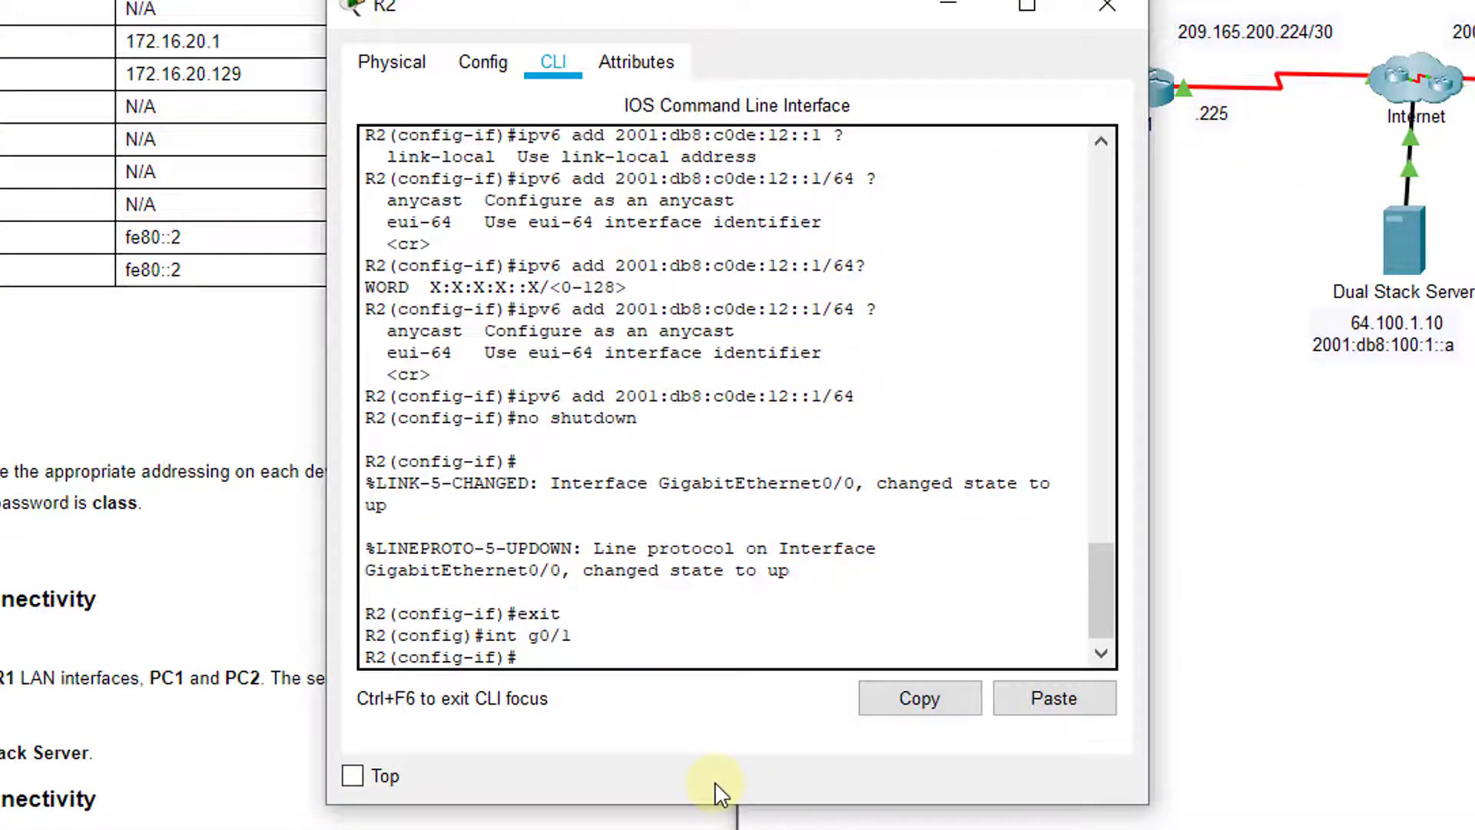
type("description Co")
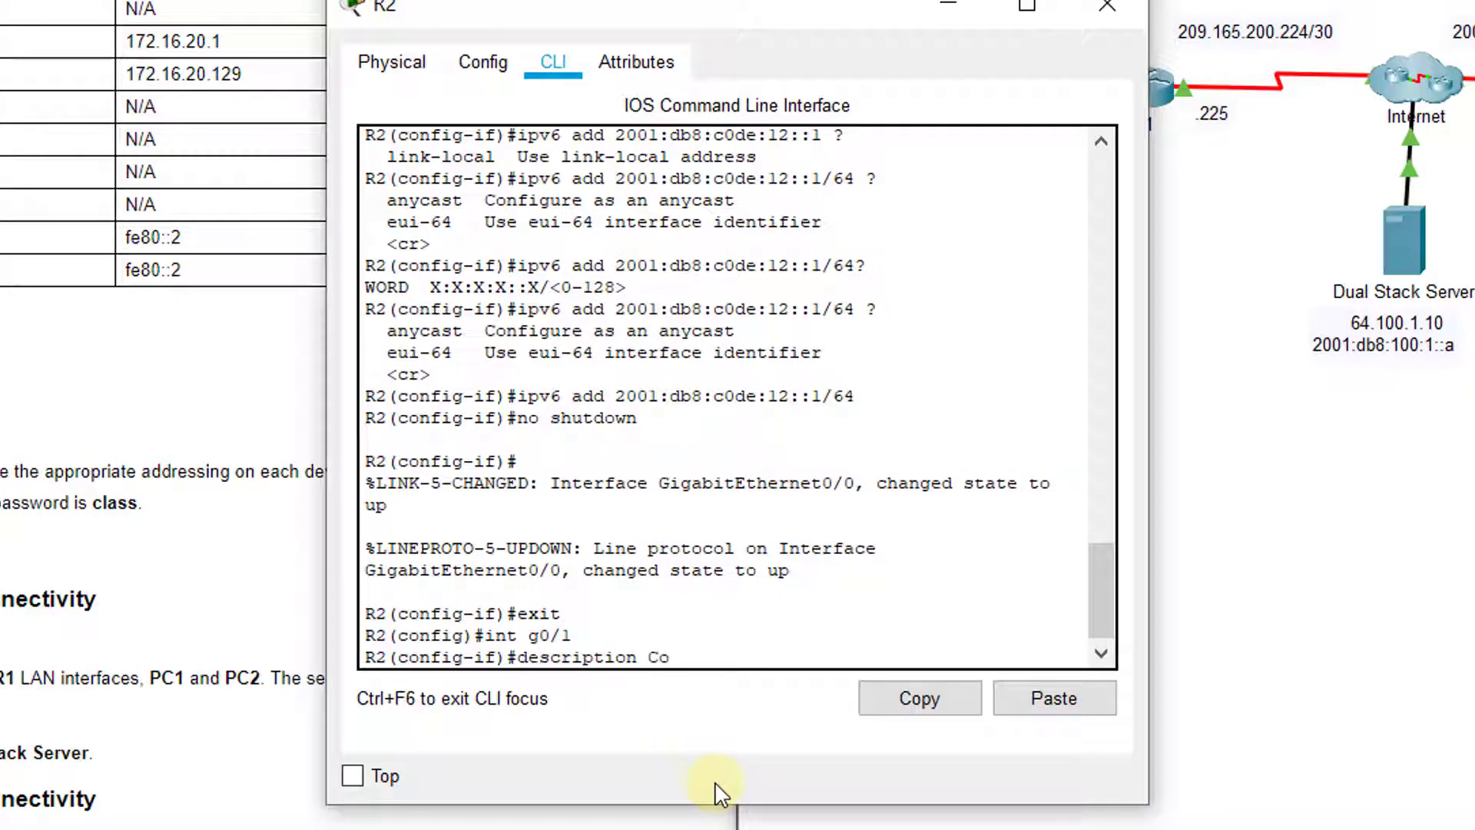
type("nnection to SW4")
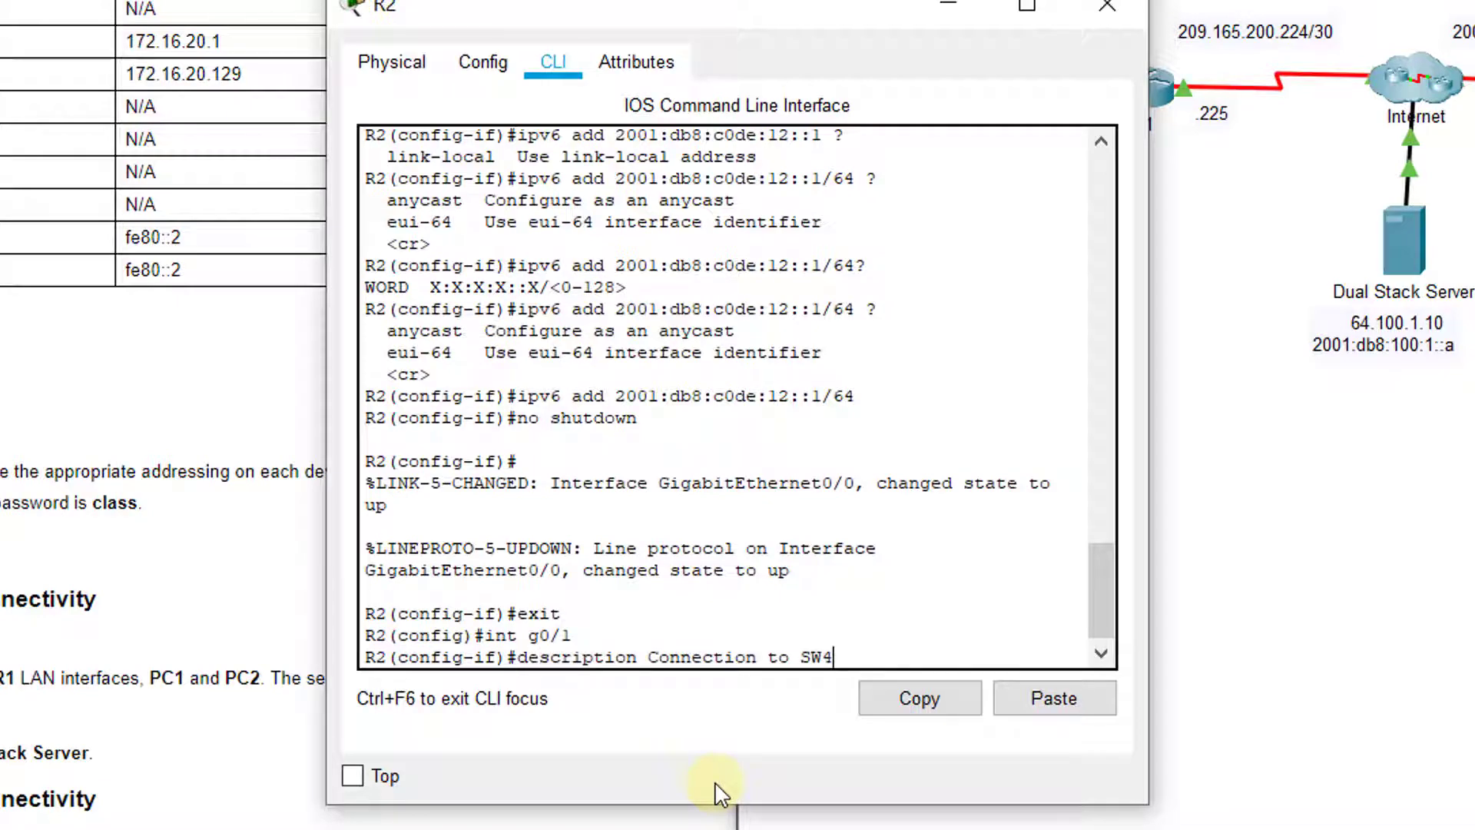
key("Return")
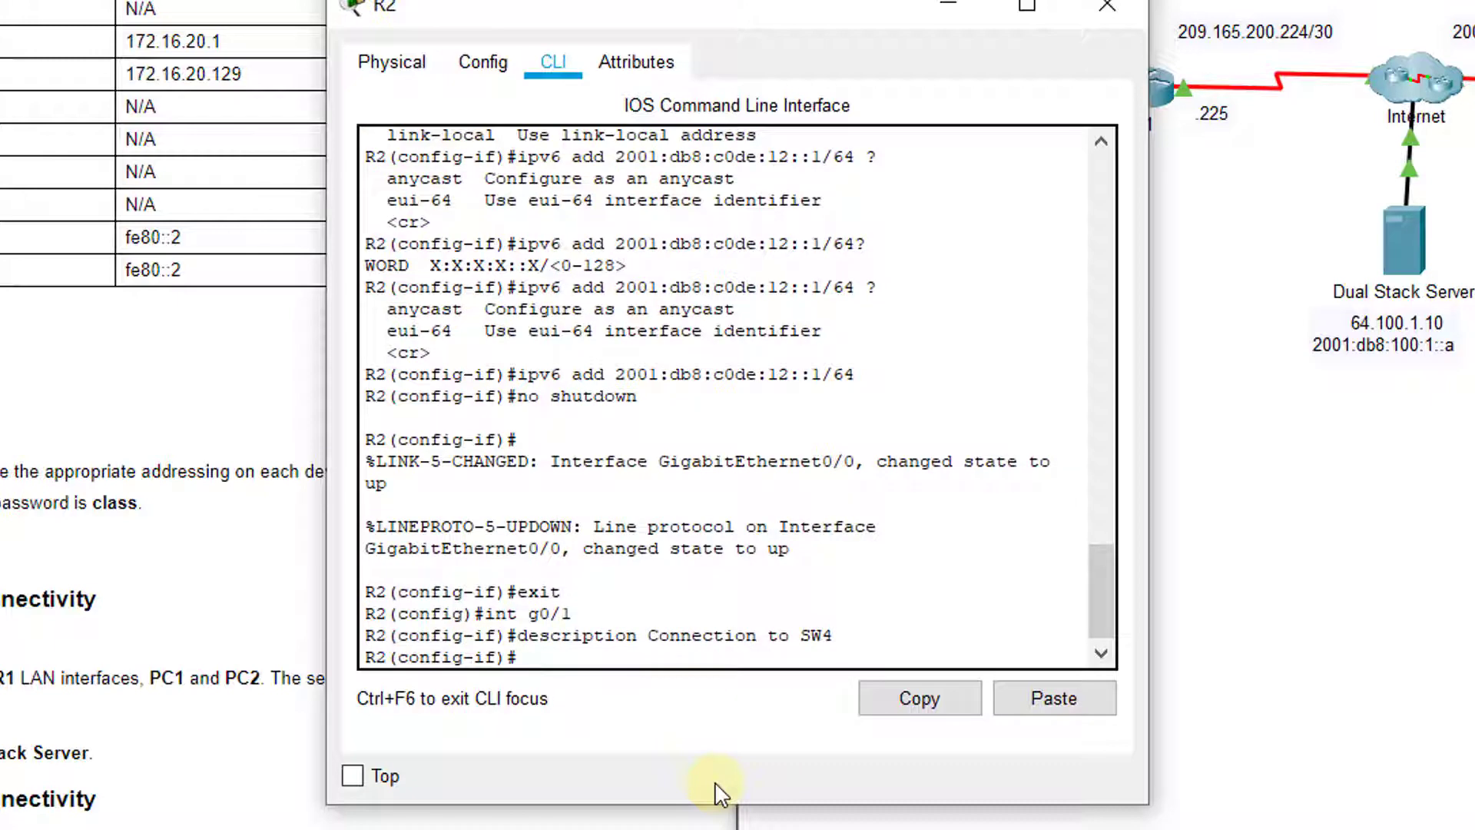
Assign 2001:db8:c0de:13::1/64 to G0/1, bring it up, exit, and close R2
type("ipv6 add 2001:db8:")
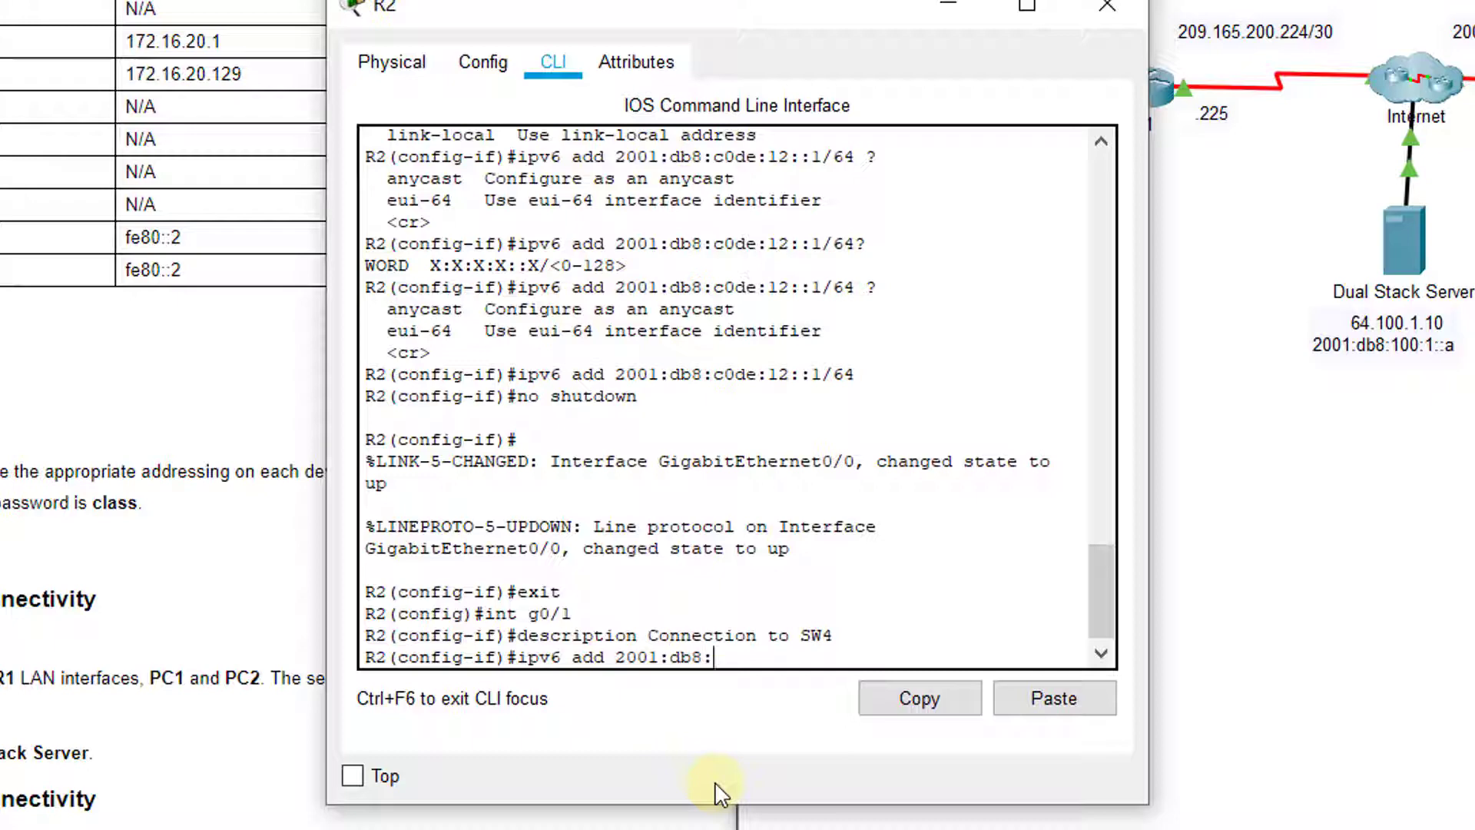
type("c0de:13::1/64")
key("Return")
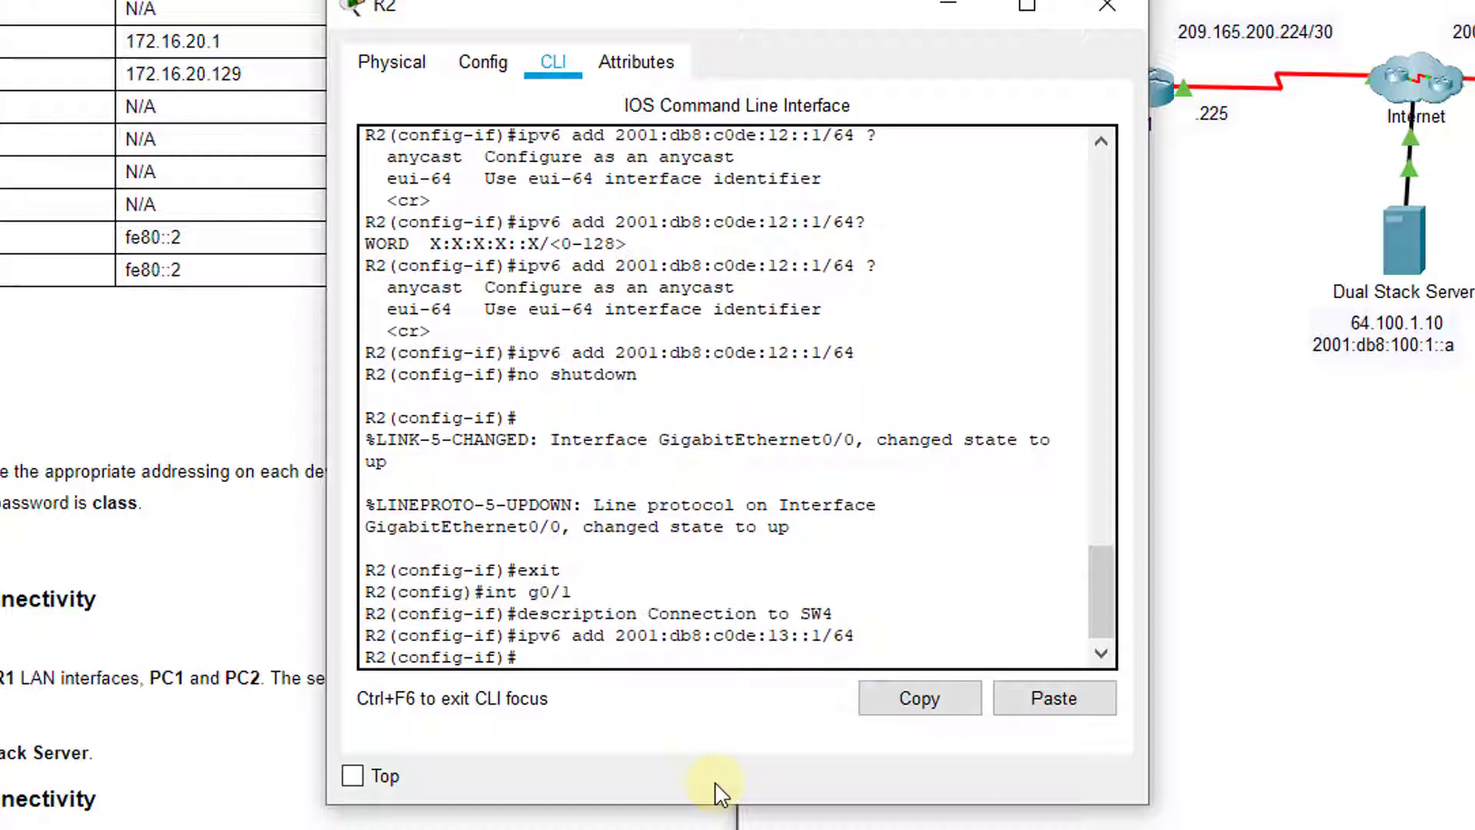
type("no shutdown")
key("Return")
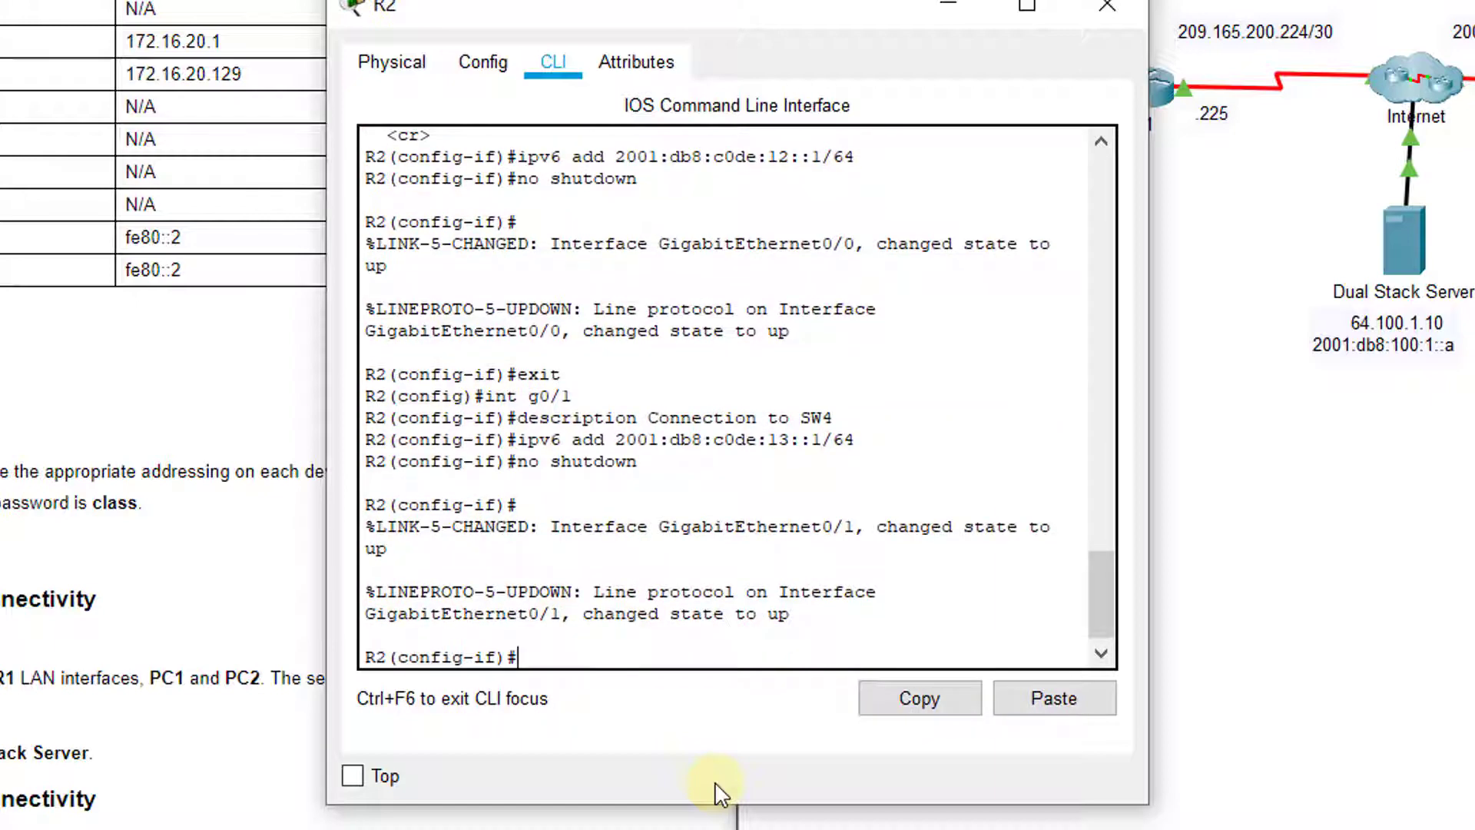
type("exit")
key("Return")
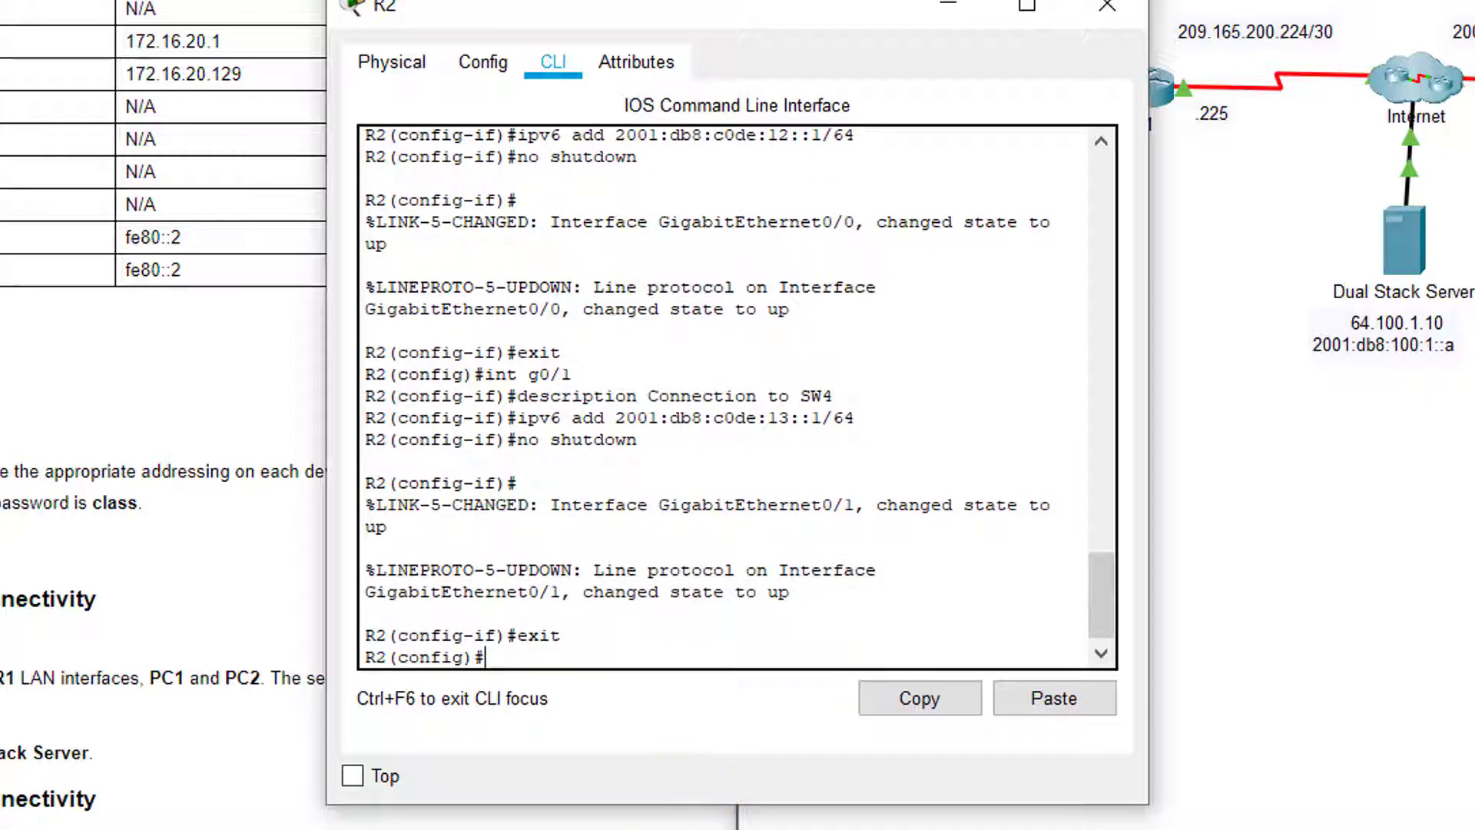
left_click(1114, 11)
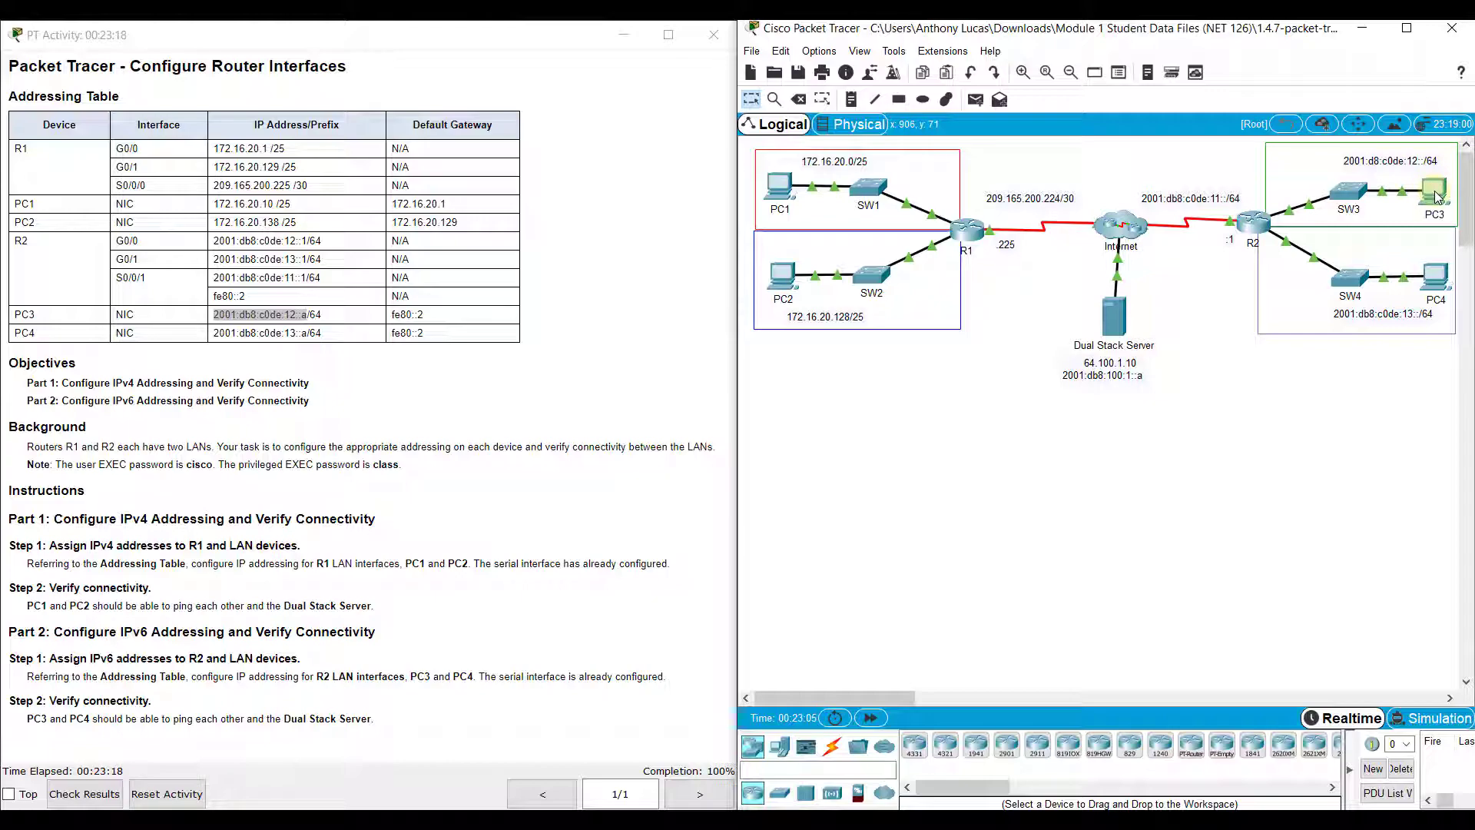
From PC3's Command Prompt, ping 2001:db8:c0de:12::a
left_click(1436, 197)
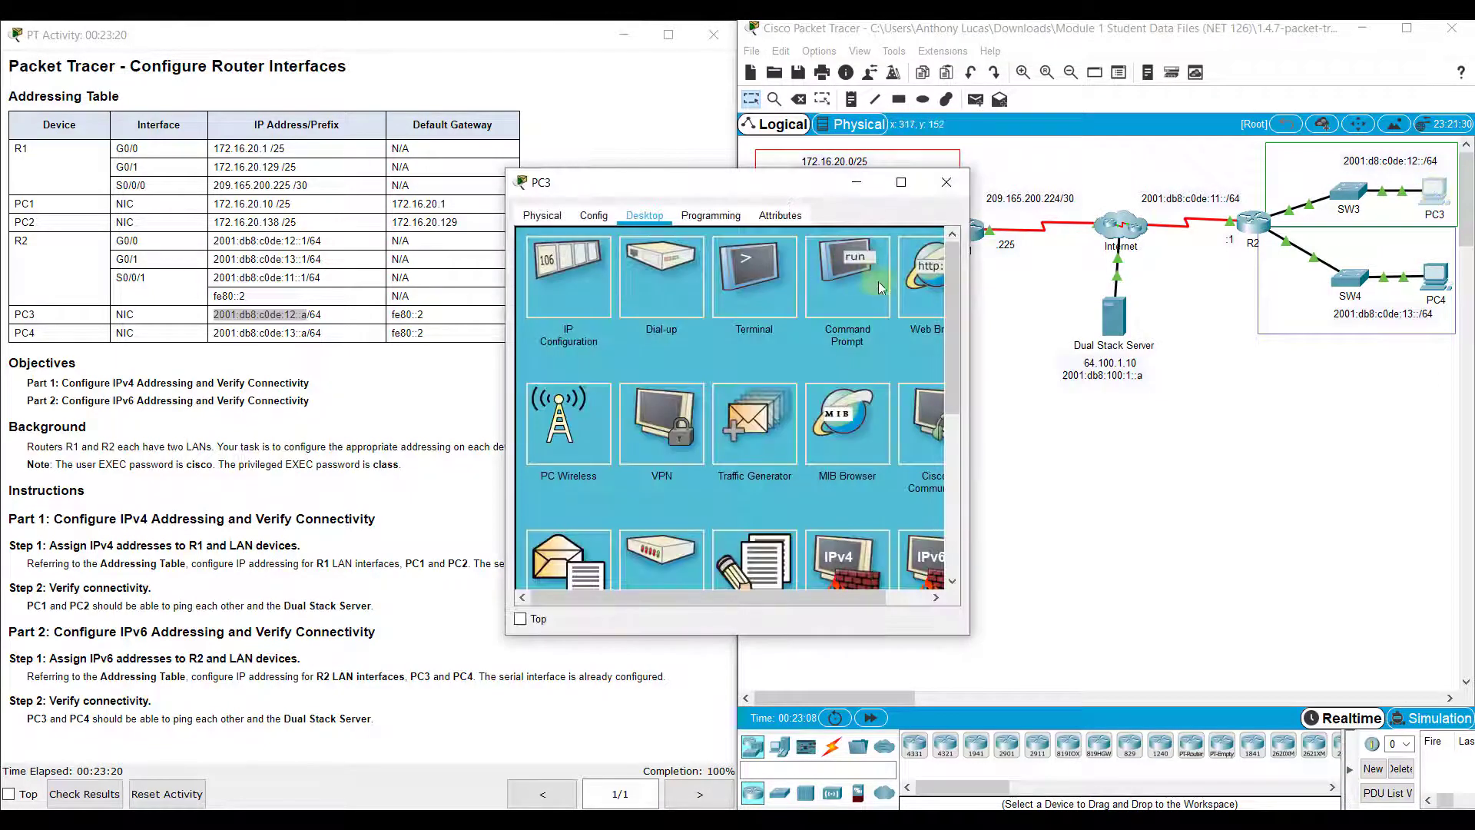
left_click(854, 269)
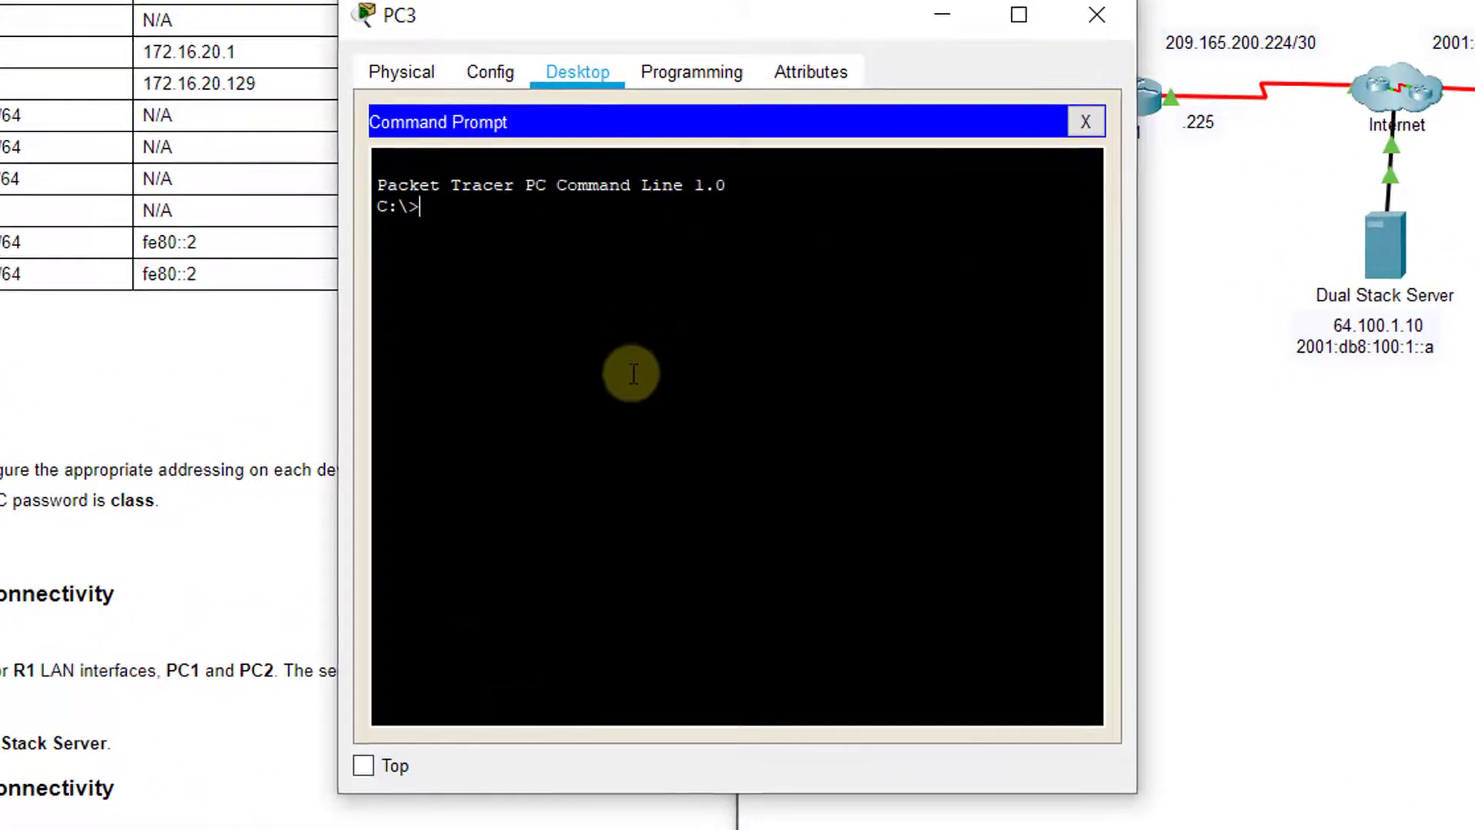
key("Return")
key("Return")
key("Return")
key("Return")
key("Return")
key("Return")
key("Return")
key("Return")
key("Return")
key("Return")
key("Return")
key("Return")
key("Return")
key("Return")
key("Return")
key("Return")
key("Return")
key("Return")
key("Return")
key("Return")
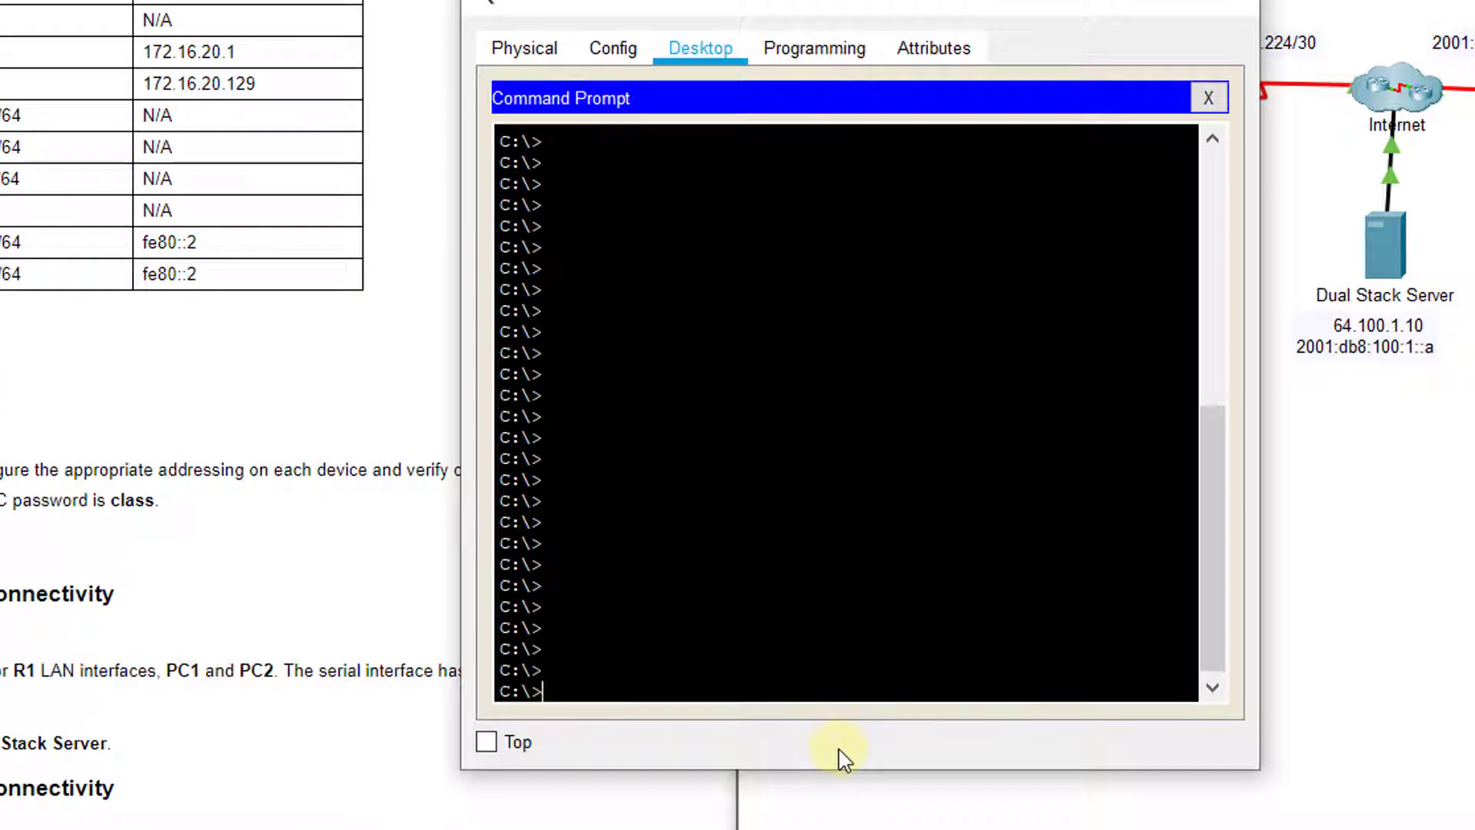
type("ping 2001:db8")
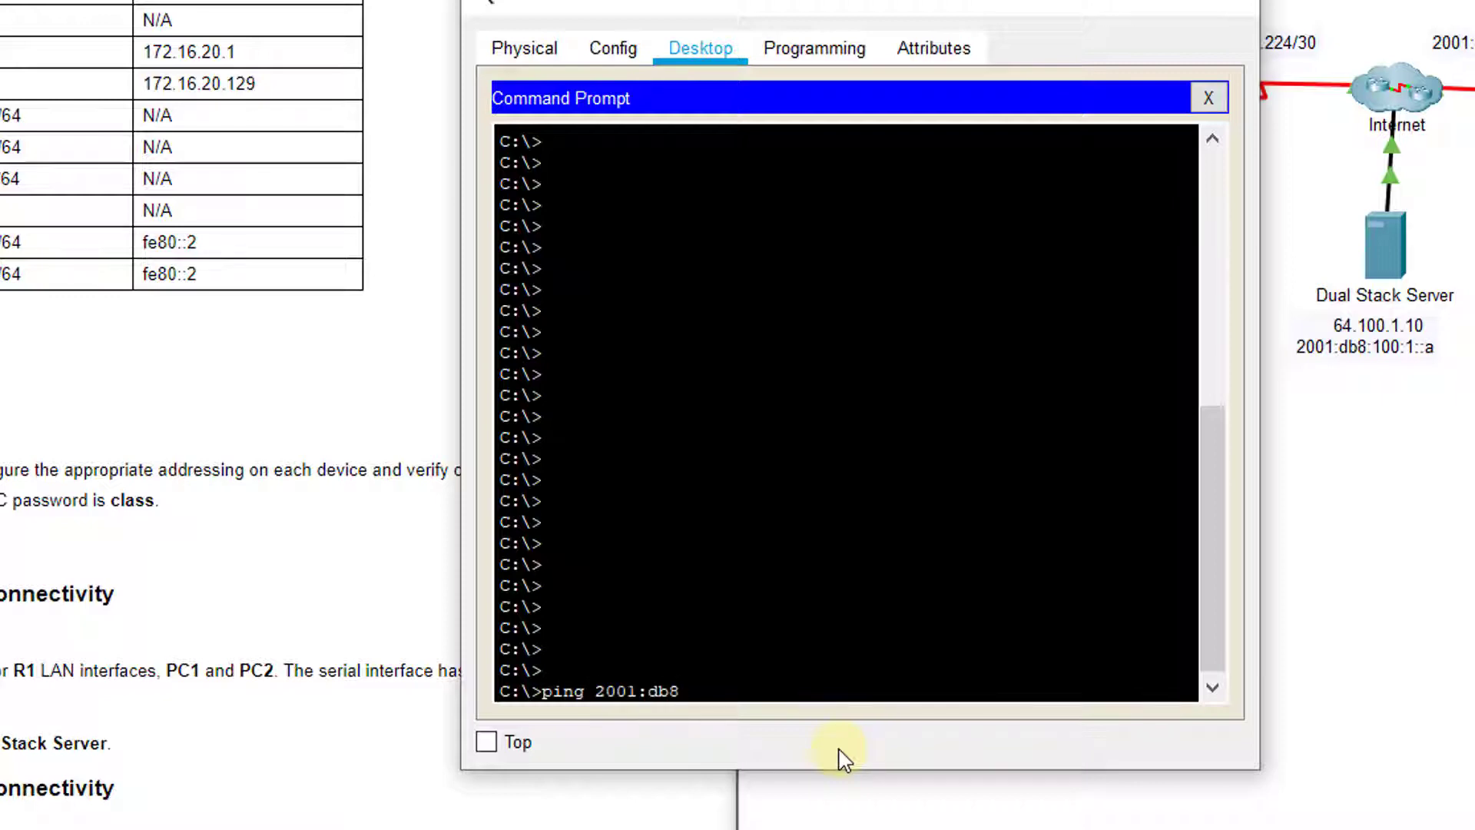
type(":c0de:12::a")
key("Return")
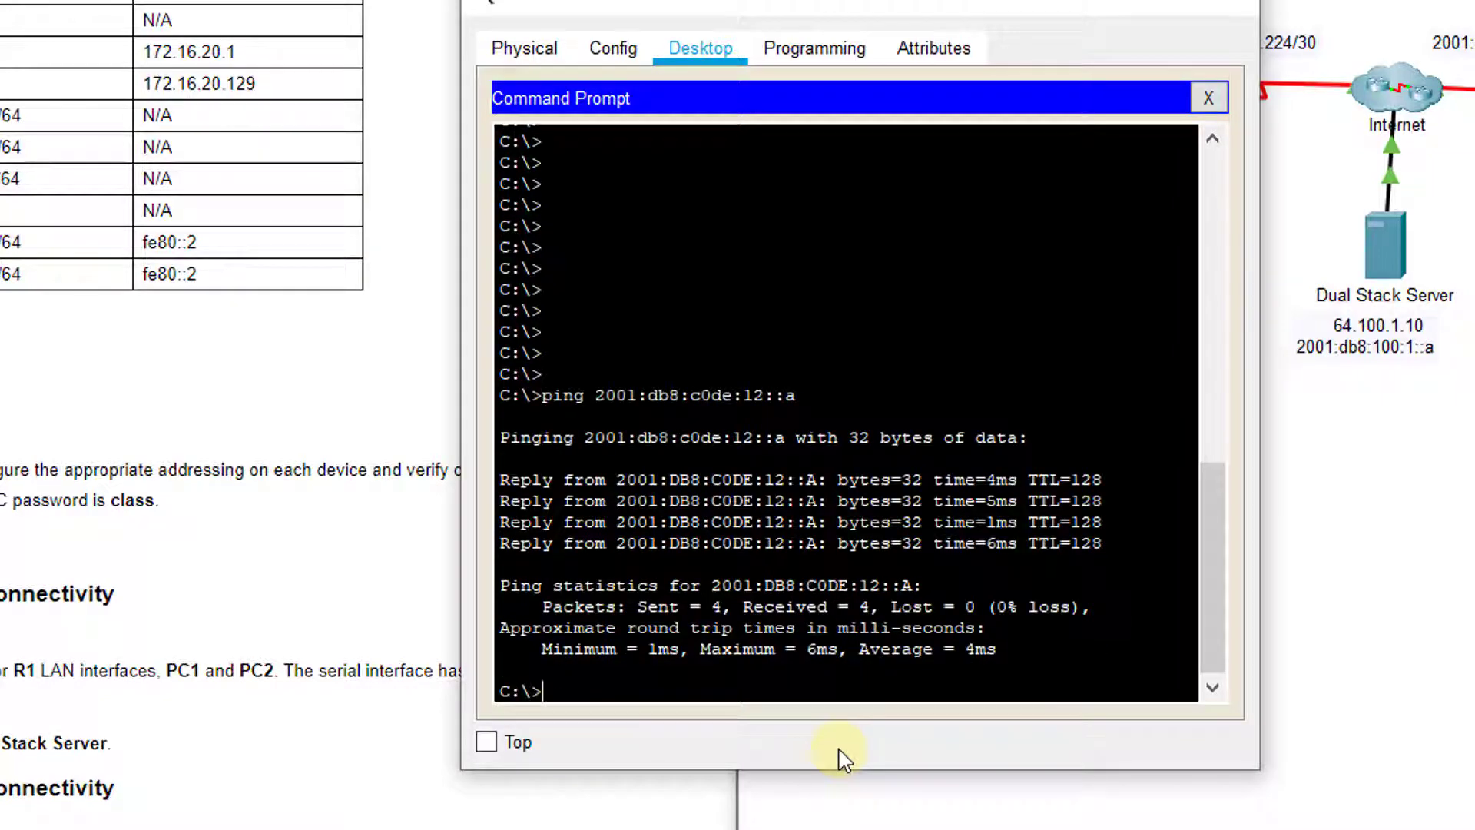
Edit the previous ping to target PC4 at 2001:db8:c0de:13::a and run it
key("Up")
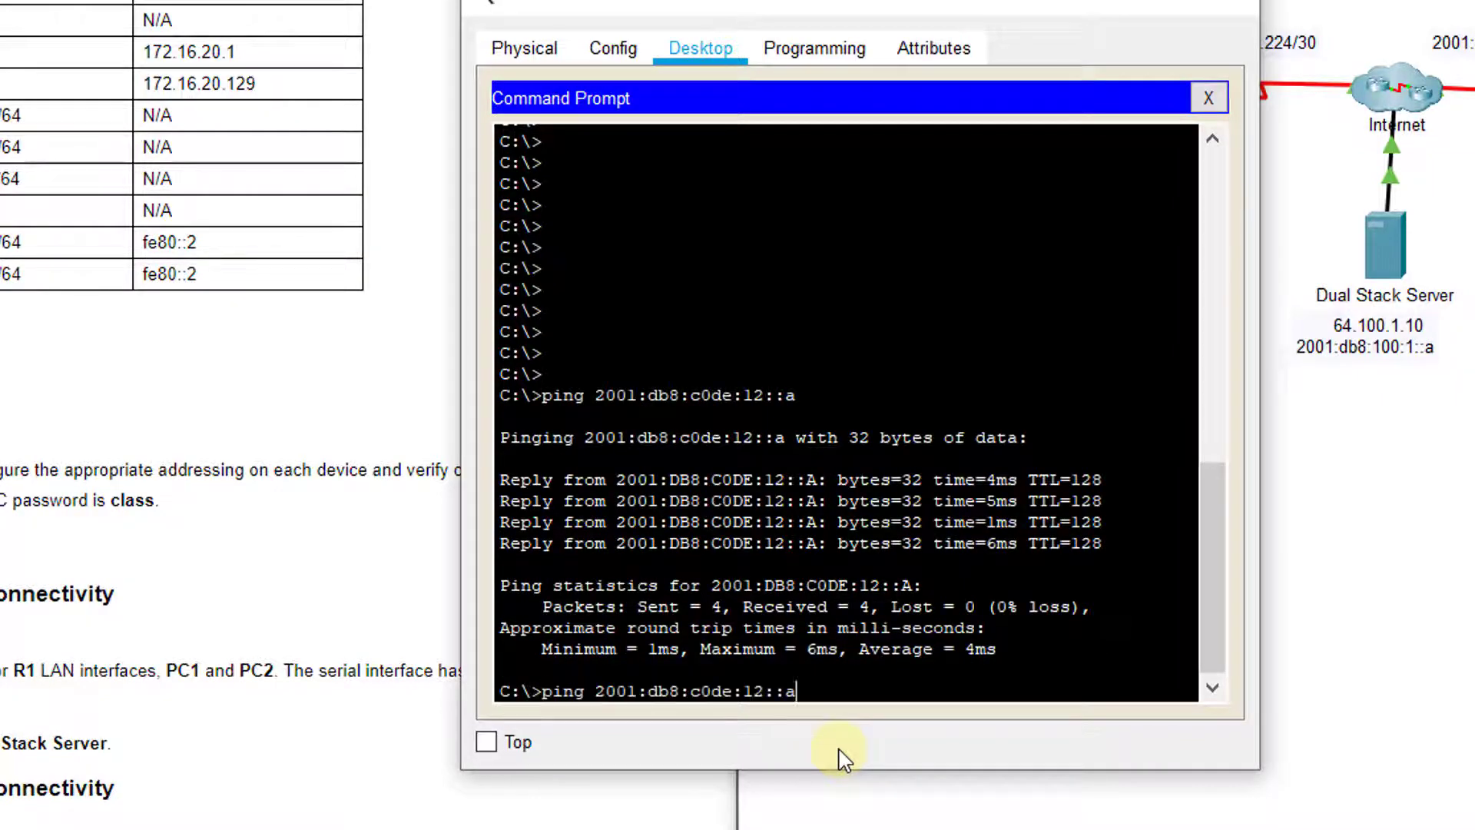
key("Left")
key("Left")
key("Left")
key("Left")
key("Right")
key("BackSpace")
type("3")
key("Return")
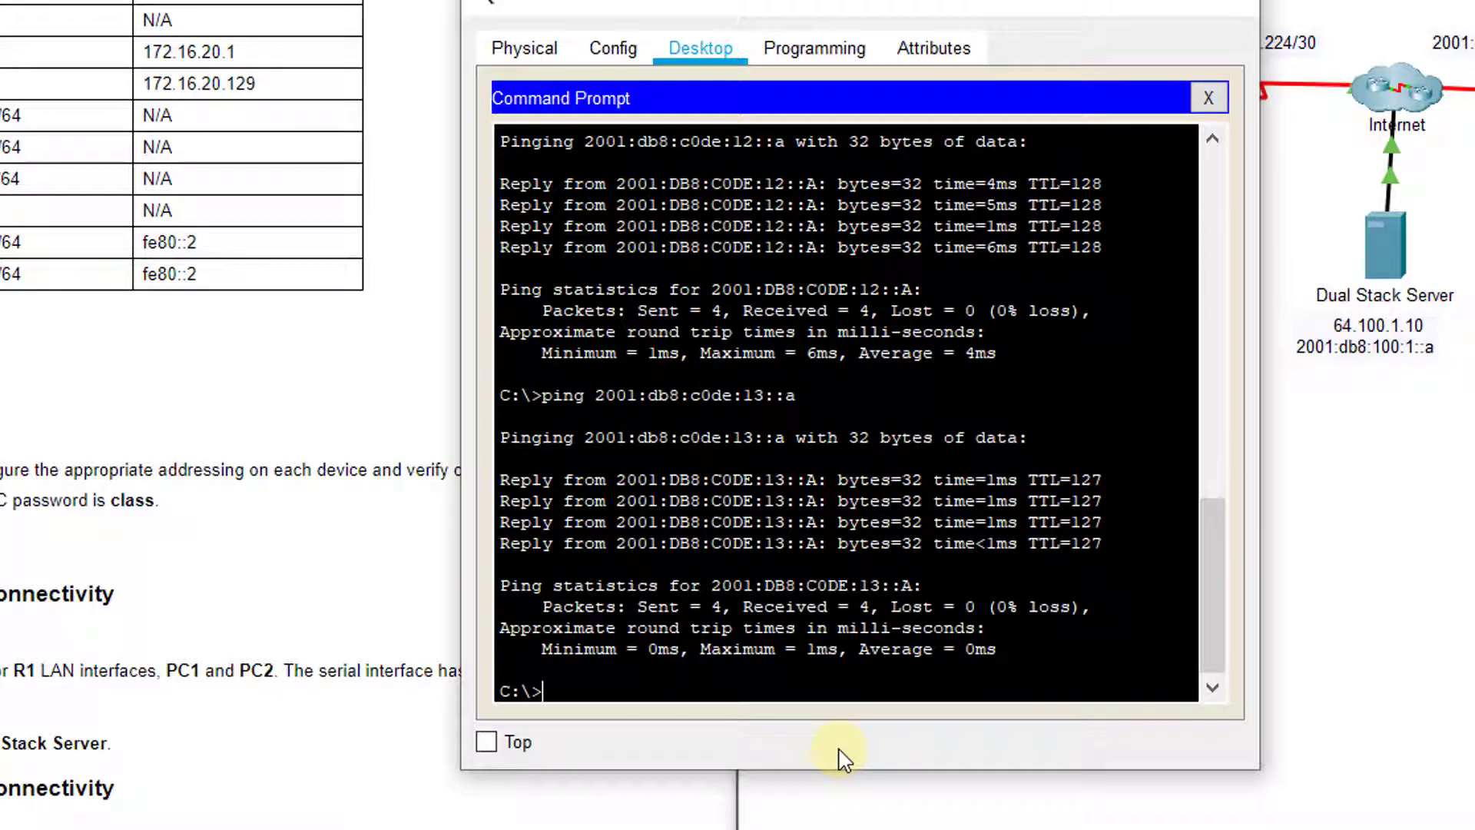
Close PC3 and, from PC4's command line, ping 2001:db8:c0de:12::a
left_click(1229, 14)
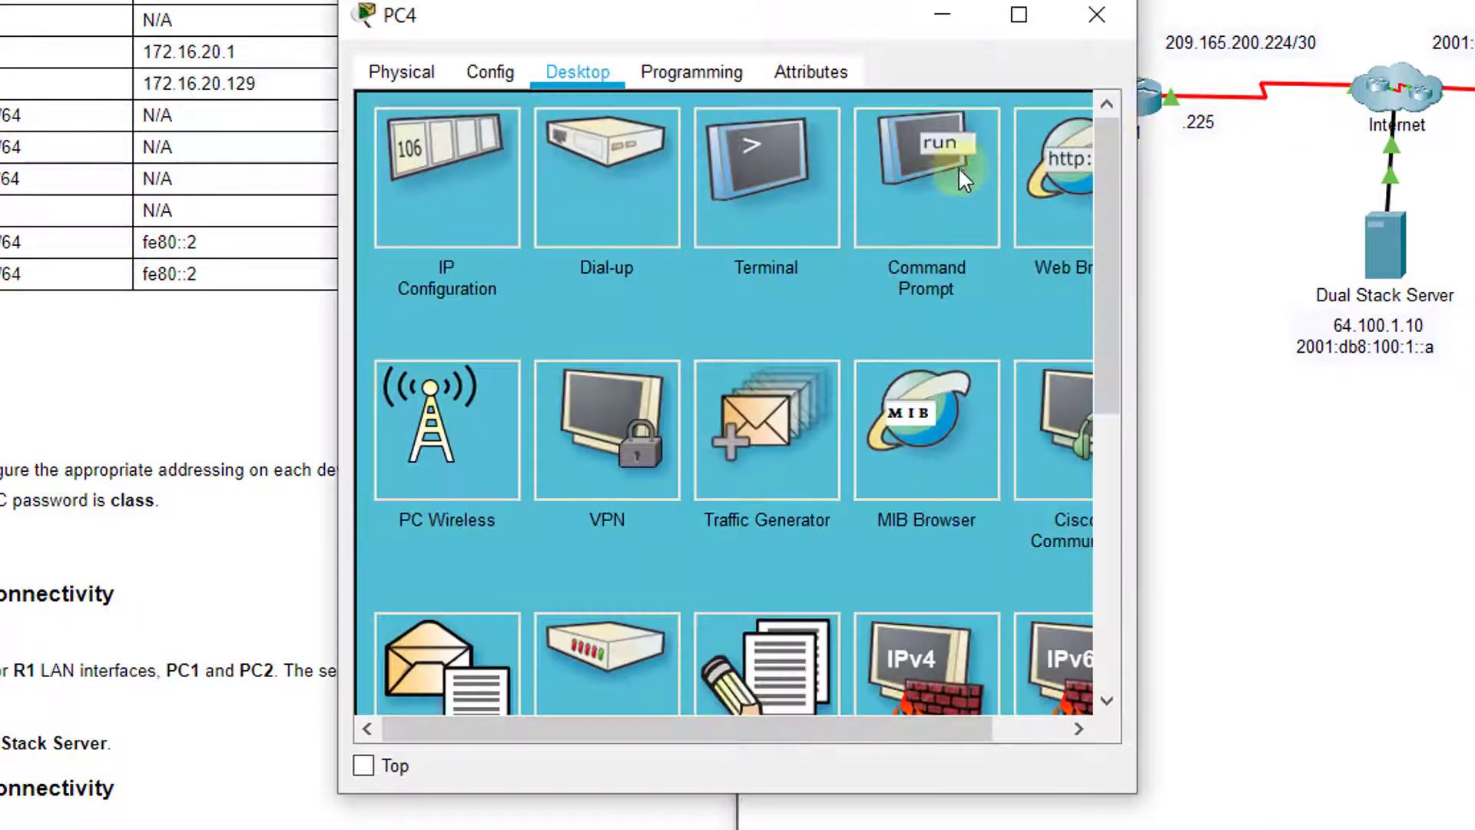
left_click(961, 169)
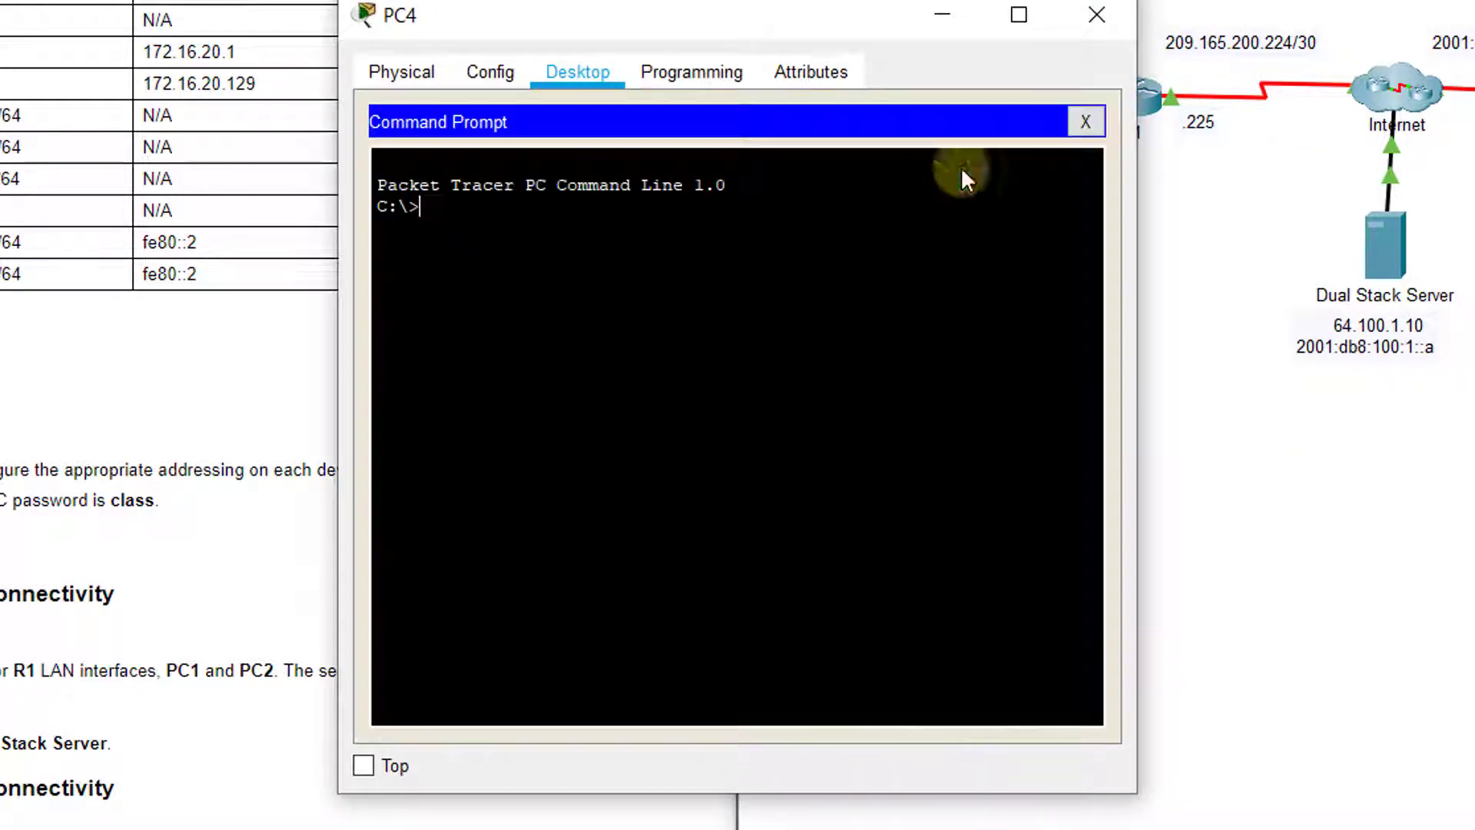
type("ping")
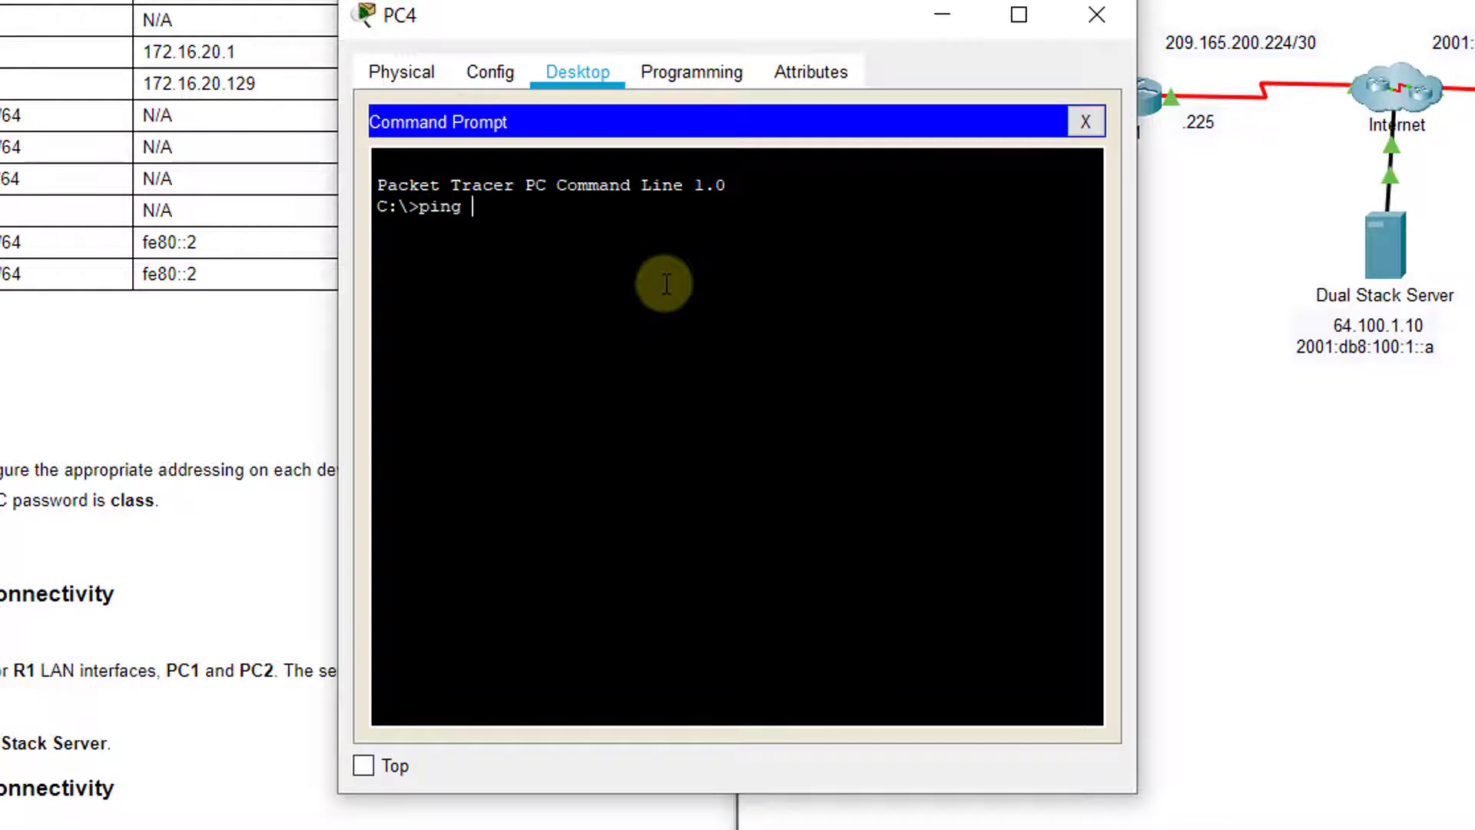
type(" 2001:db8:c0de:")
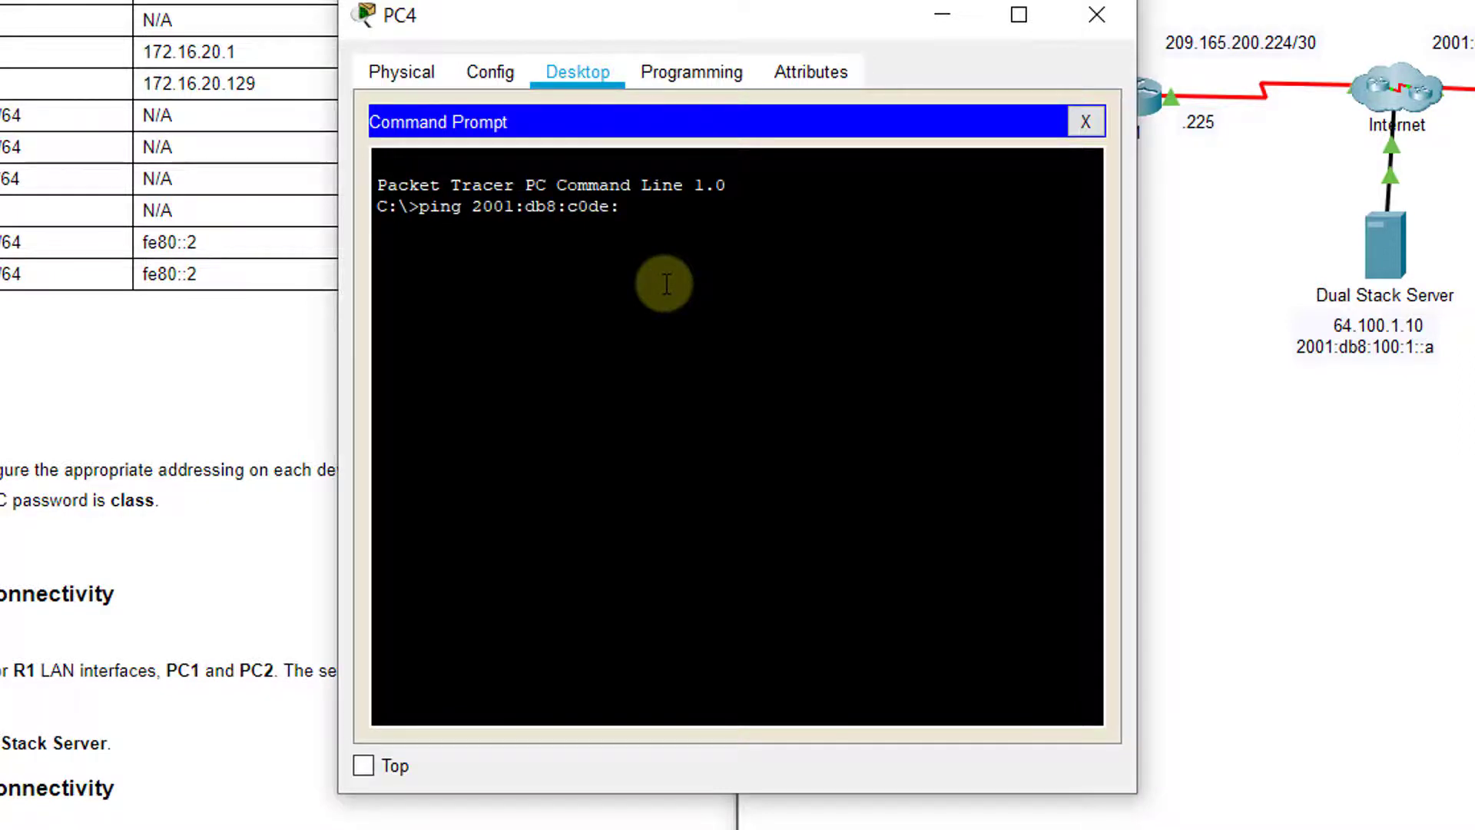
type("12::a")
key("Return")
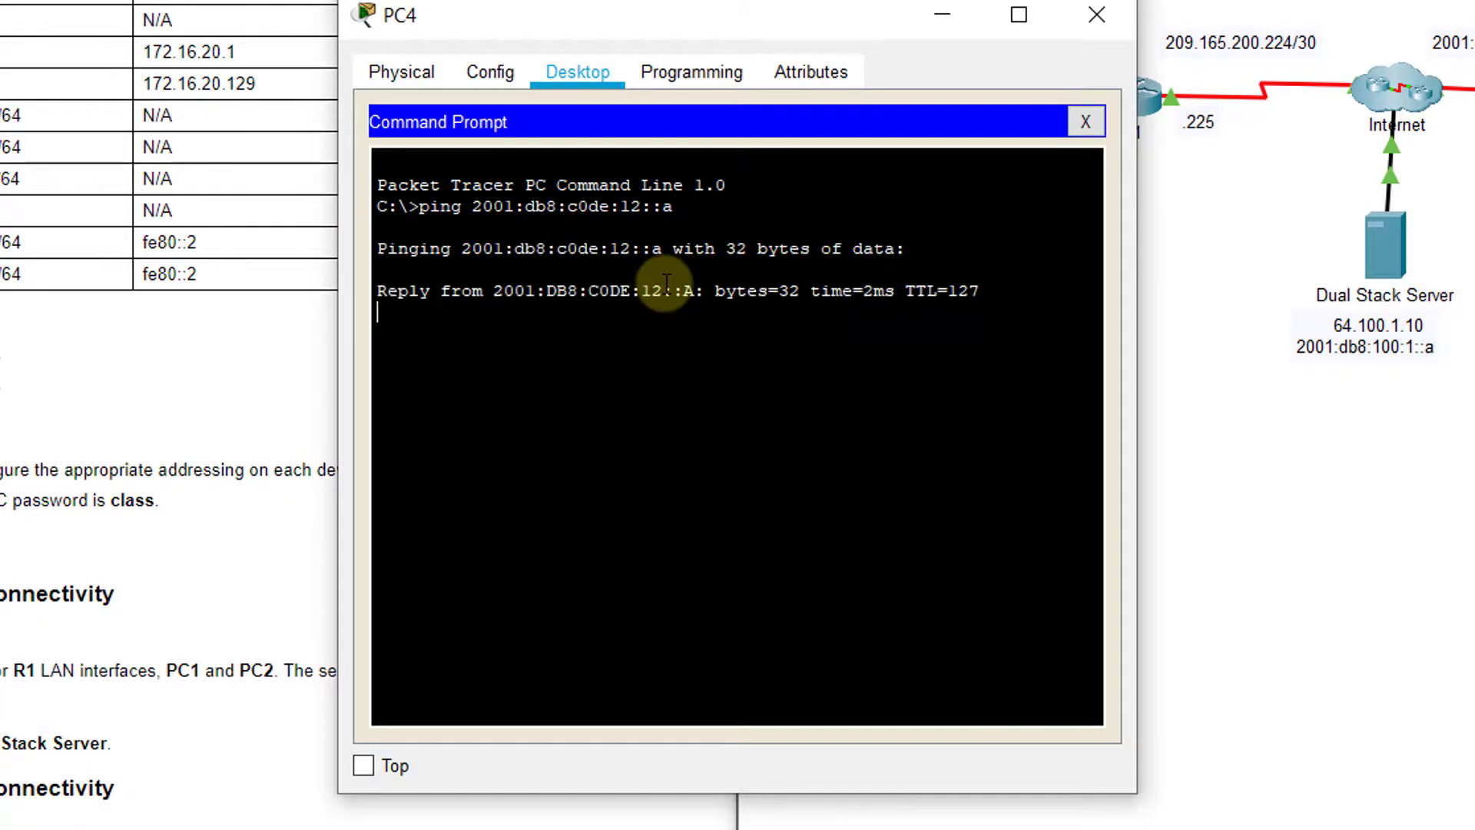